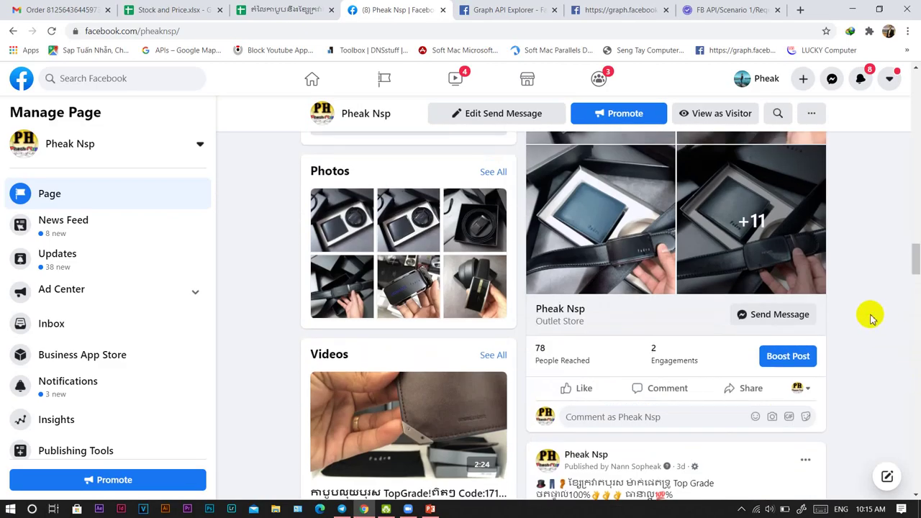
Open the Facebook home page in a new browser tab beside the page's tab.
{"action": "right_click", "coordinate": [384, 10]}
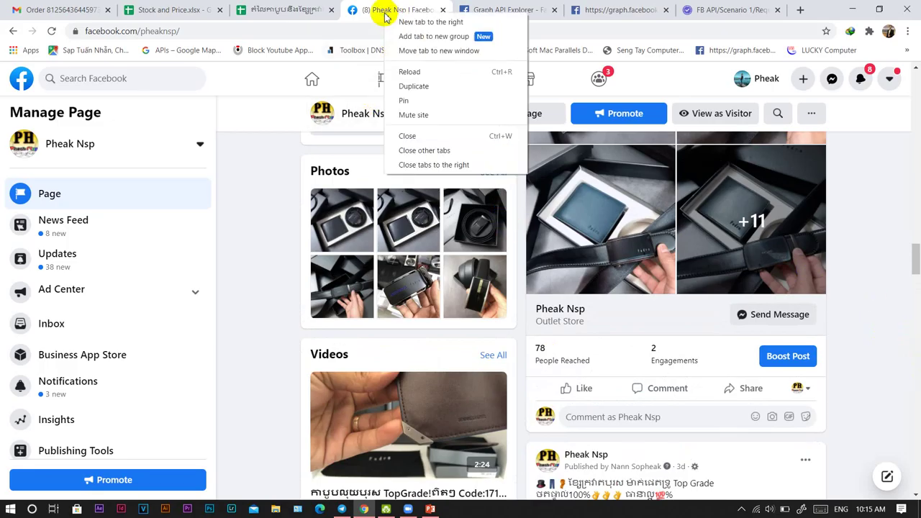
{"action": "left_click", "coordinate": [425, 23]}
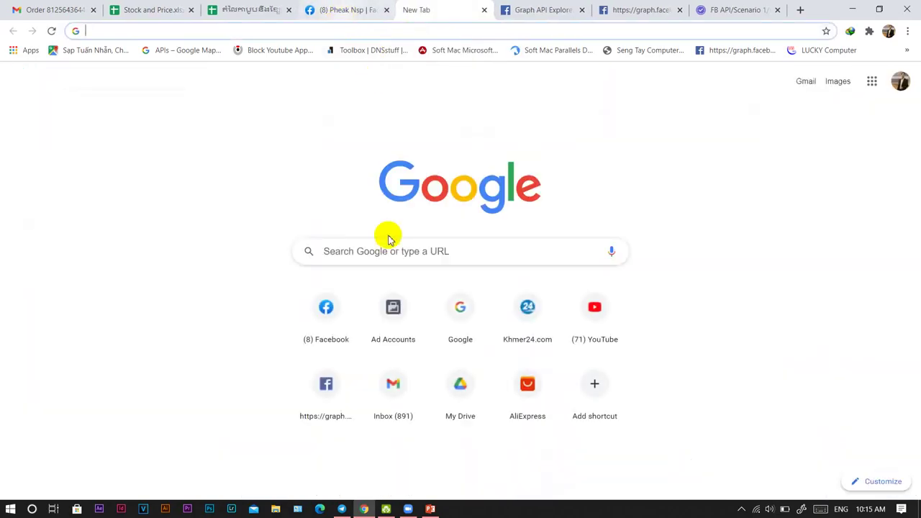
{"action": "left_click", "coordinate": [328, 314]}
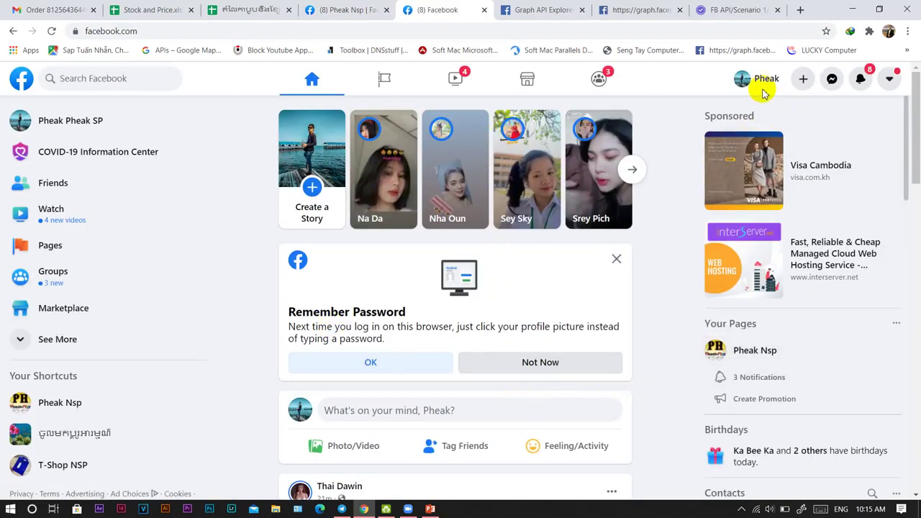
{"action": "left_click", "coordinate": [173, 33]}
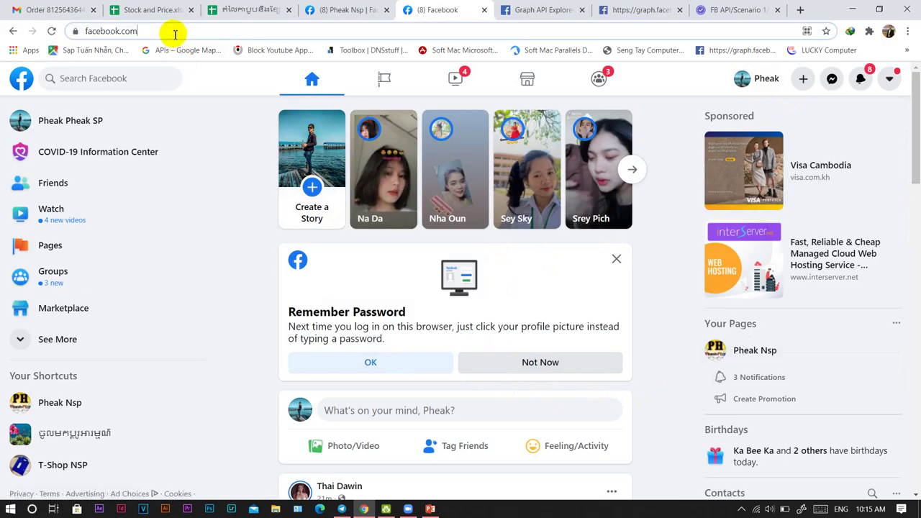
{"action": "left_click", "coordinate": [174, 33]}
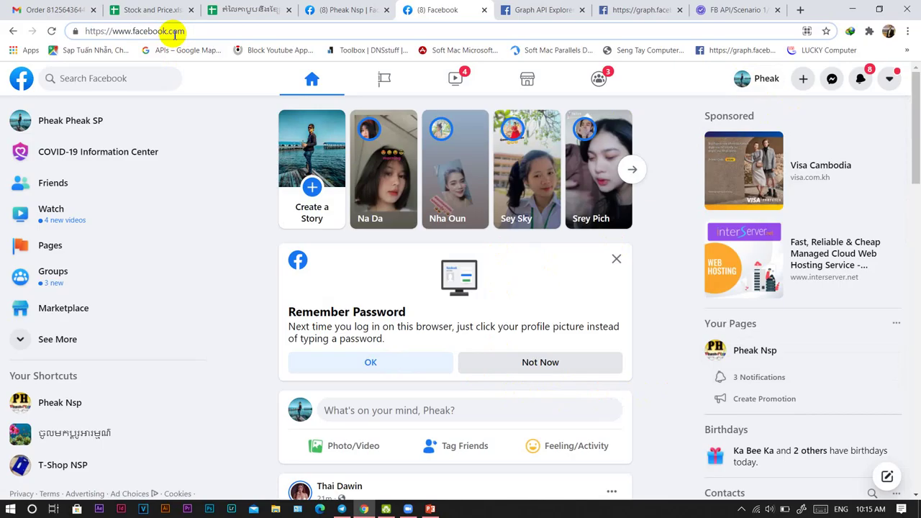
{"action": "type", "text": "/"}
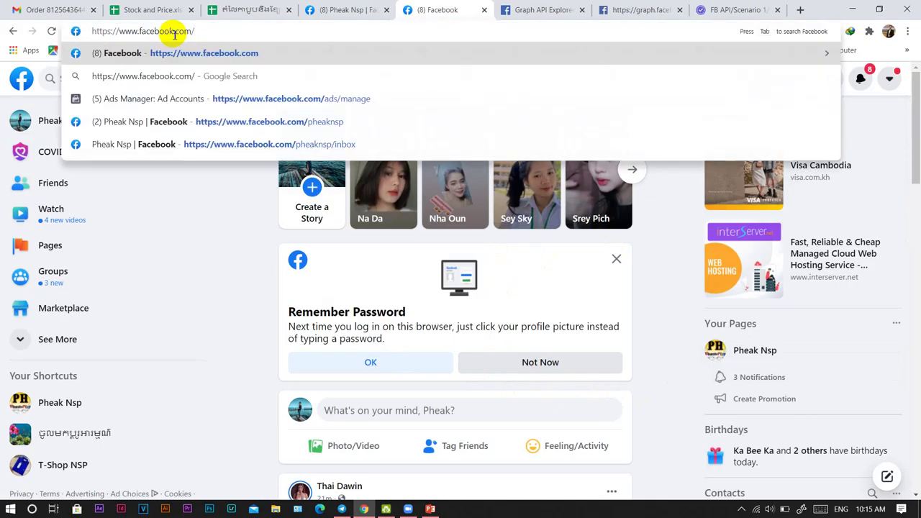
{"action": "type", "text": "ad"}
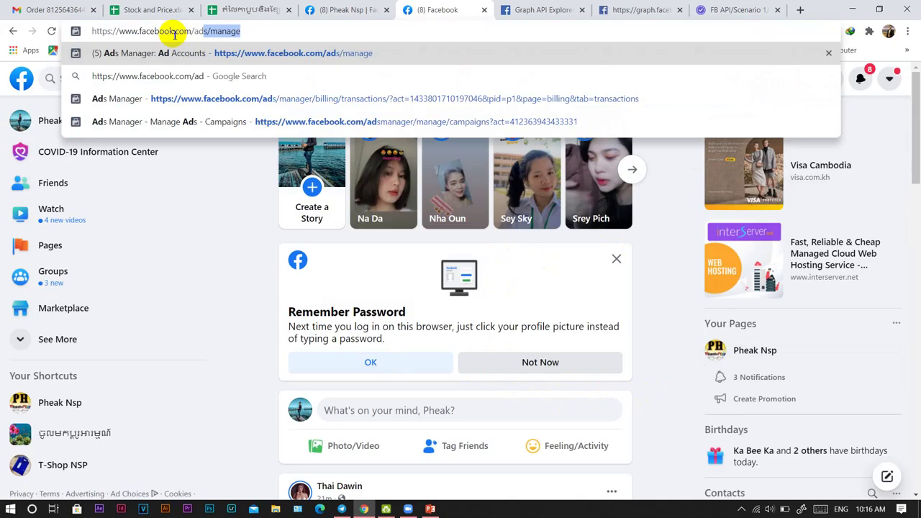
{"action": "key", "text": "Right"}
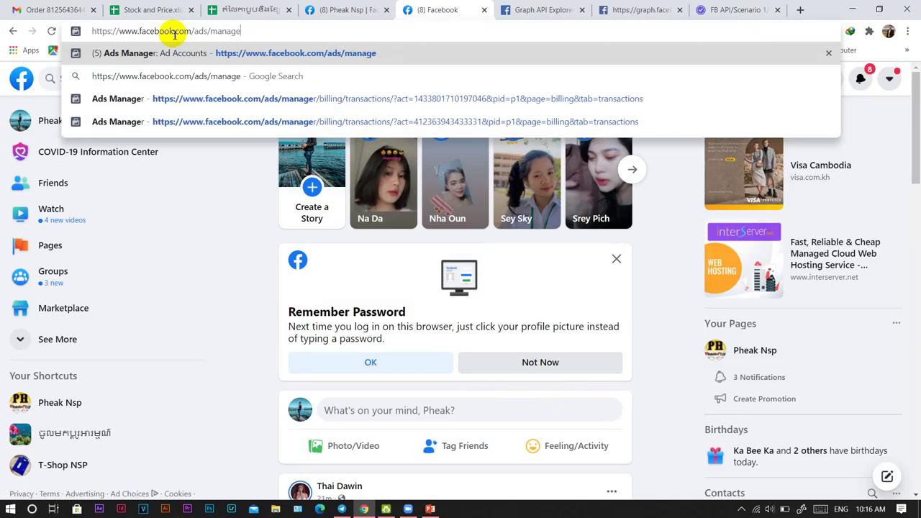
{"action": "key", "text": "Return"}
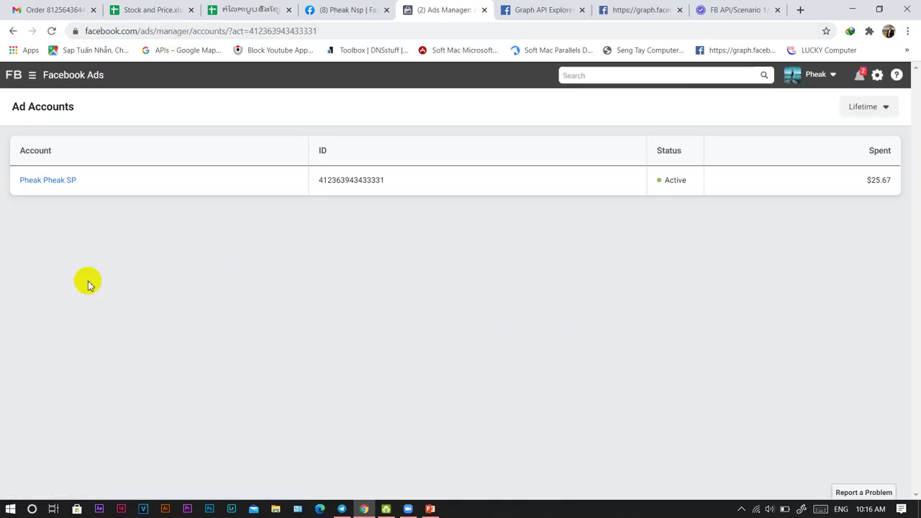
{"action": "left_click", "coordinate": [33, 76]}
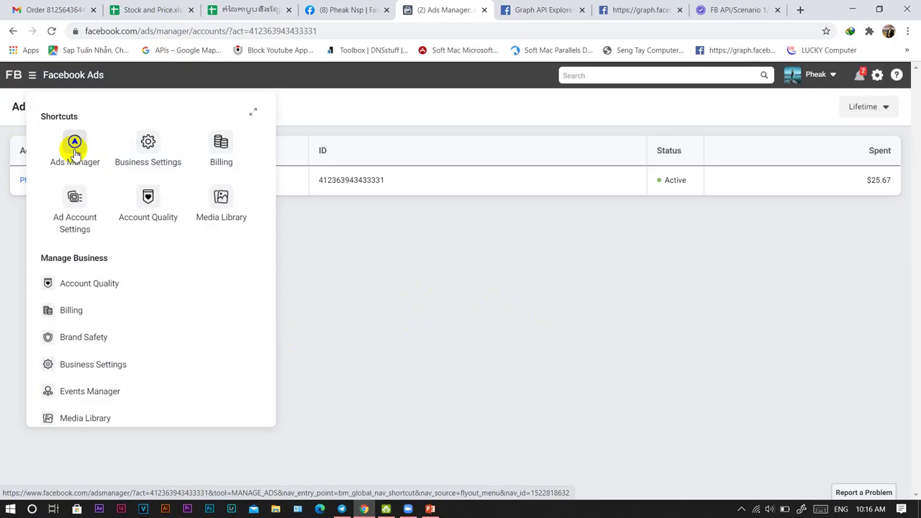
{"action": "left_click", "coordinate": [381, 266]}
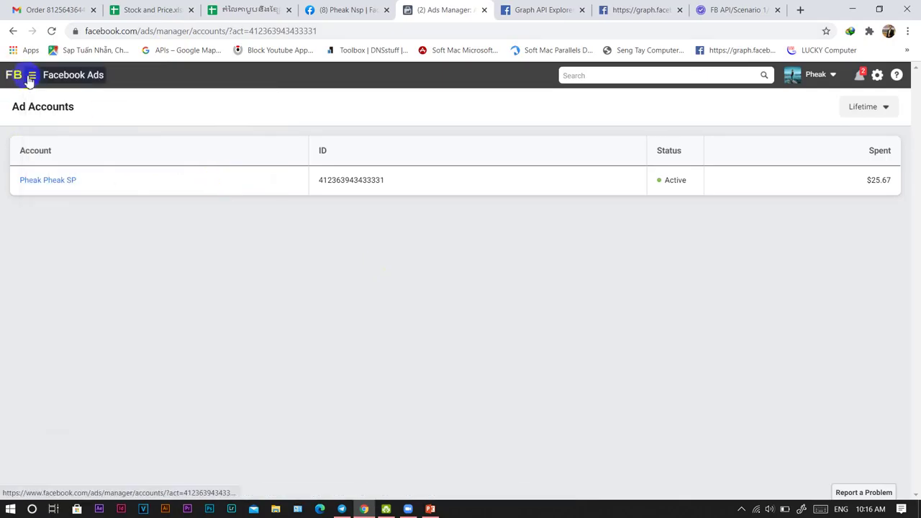
{"action": "left_click", "coordinate": [32, 75]}
{"action": "left_click", "coordinate": [356, 288]}
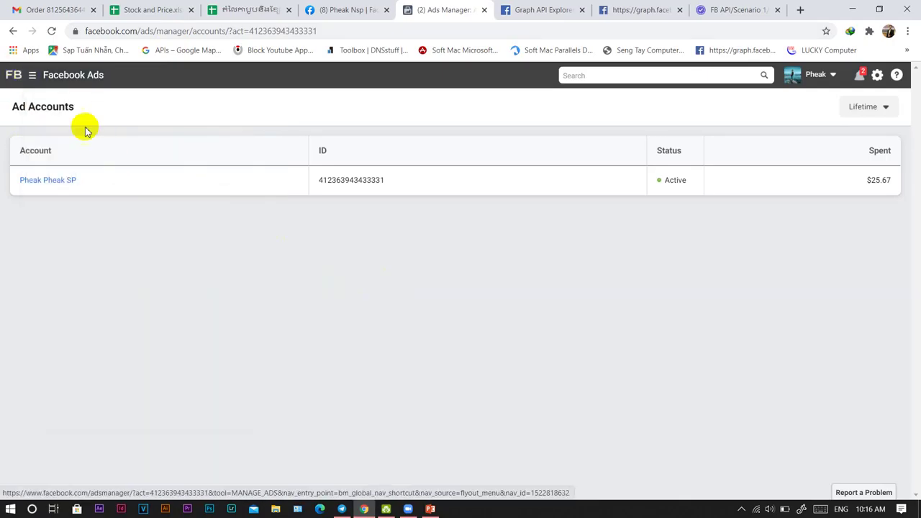
{"action": "left_click", "coordinate": [33, 79]}
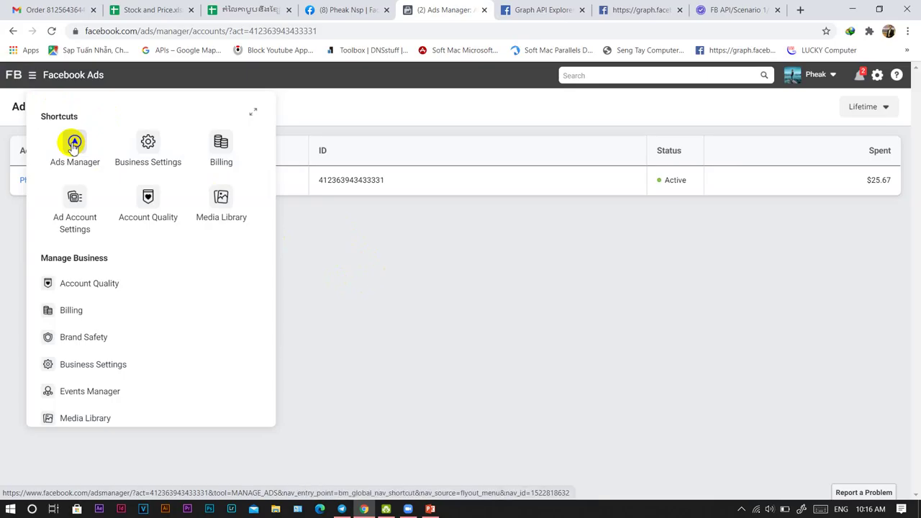
{"action": "left_click", "coordinate": [362, 255]}
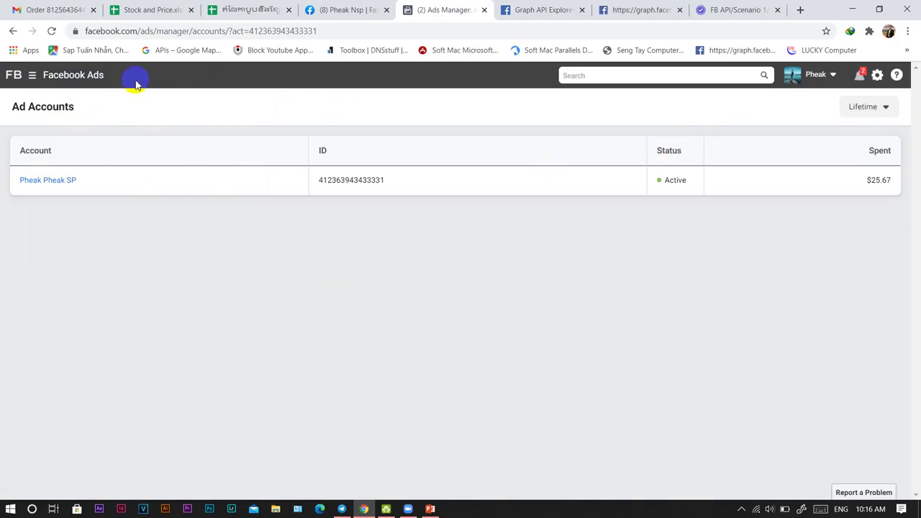
Open the campaigns overview in Ads Manager and check which ad accounts are available, keeping the current one.
{"action": "left_click", "coordinate": [33, 76]}
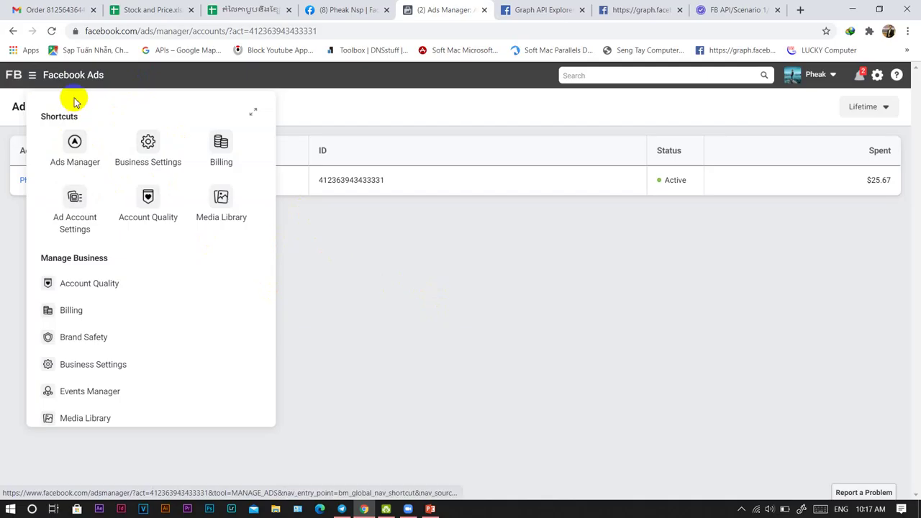
{"action": "left_click", "coordinate": [78, 148]}
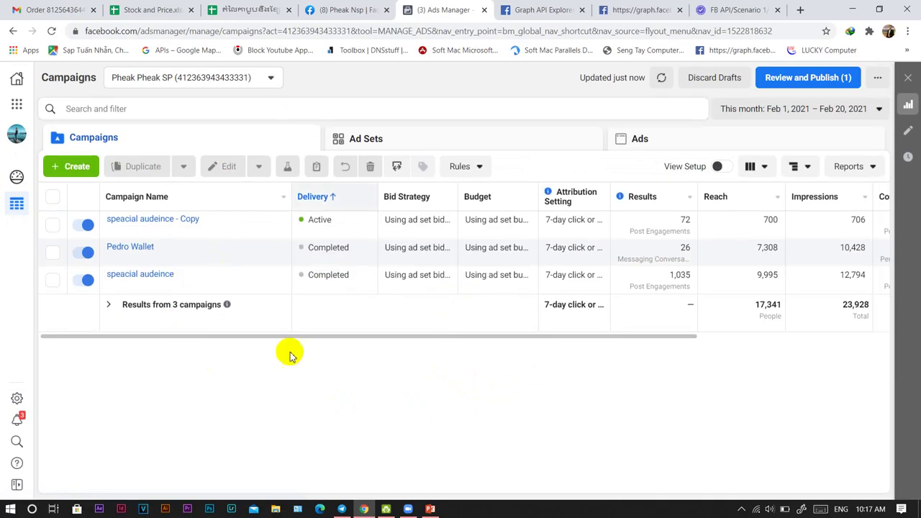
{"action": "left_click", "coordinate": [270, 78]}
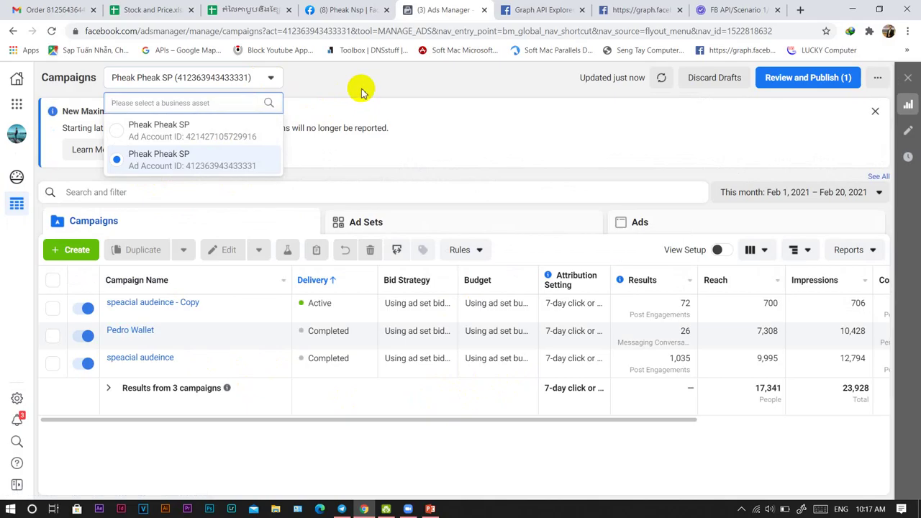
{"action": "key", "text": "Escape"}
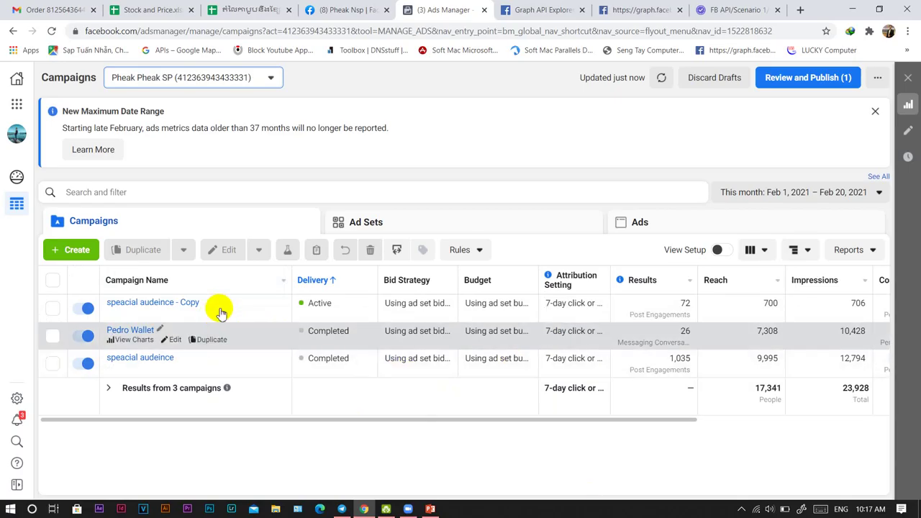
{"action": "left_click", "coordinate": [460, 456]}
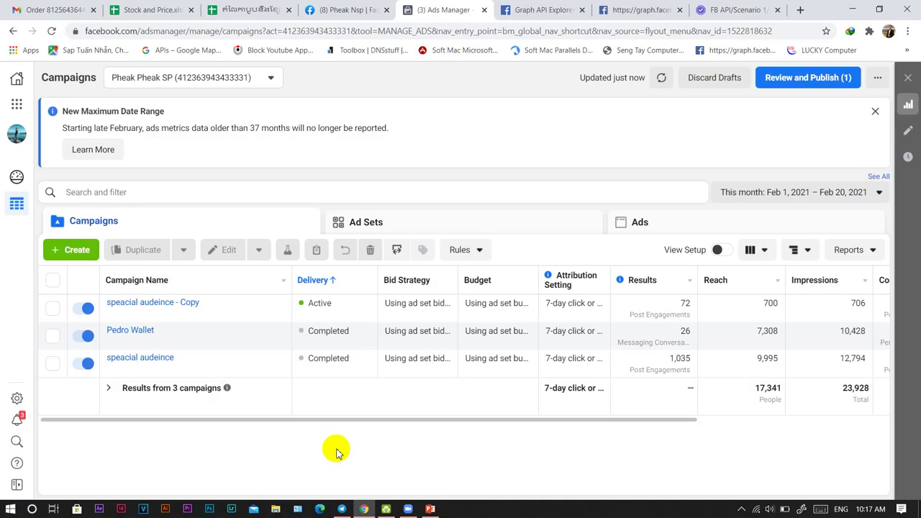
Switch to the desktop, refresh it, and open the Audience Sale Bag text file in a maximized Notepad window.
{"action": "key", "text": "super+d"}
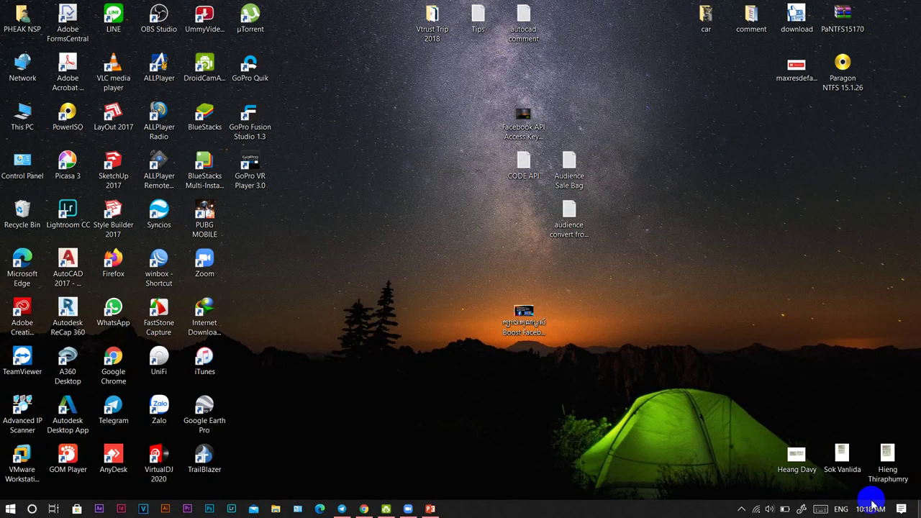
{"action": "right_click", "coordinate": [390, 201]}
{"action": "left_click", "coordinate": [420, 236]}
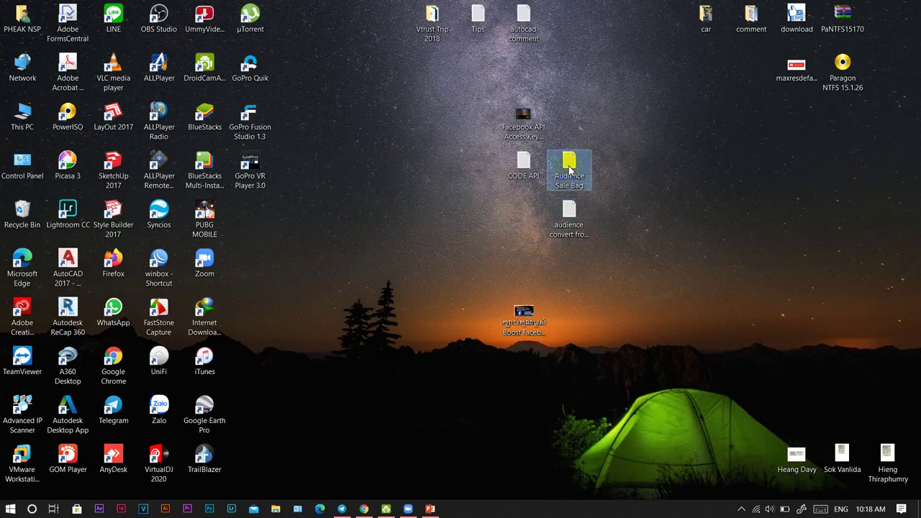
{"action": "double_click", "coordinate": [568, 166]}
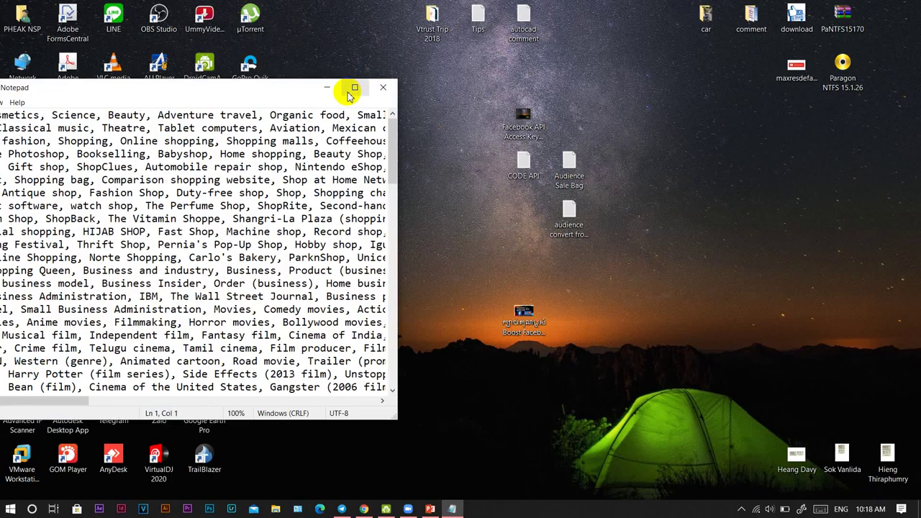
{"action": "left_click", "coordinate": [349, 90]}
{"action": "left_click", "coordinate": [202, 306]}
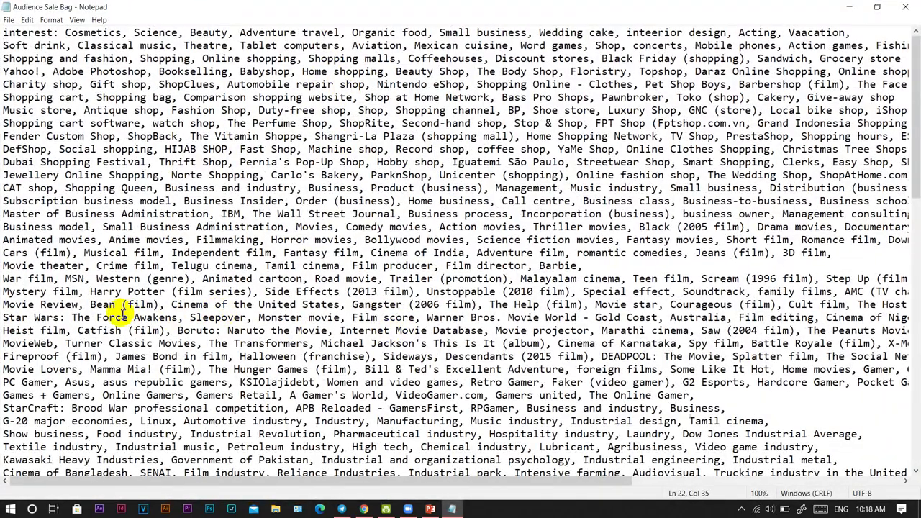
Look through the whole list of audience interests in the Audience Sale Bag file and return to its beginning.
{"action": "scroll", "coordinate": [119, 312], "scroll_direction": "down", "scroll_amount": 3}
{"action": "scroll", "coordinate": [119, 312], "scroll_direction": "up", "scroll_amount": 3}
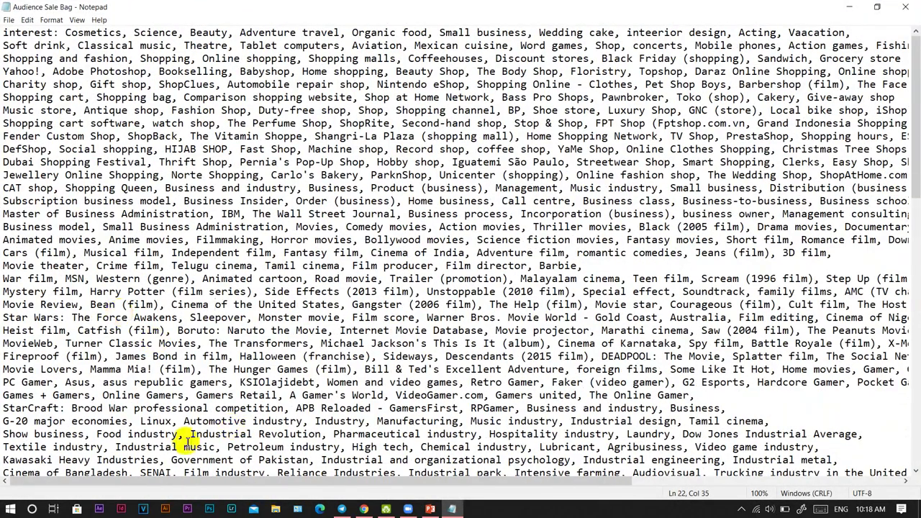
{"action": "left_click_drag", "start_coordinate": [197, 481], "coordinate": [175, 460]}
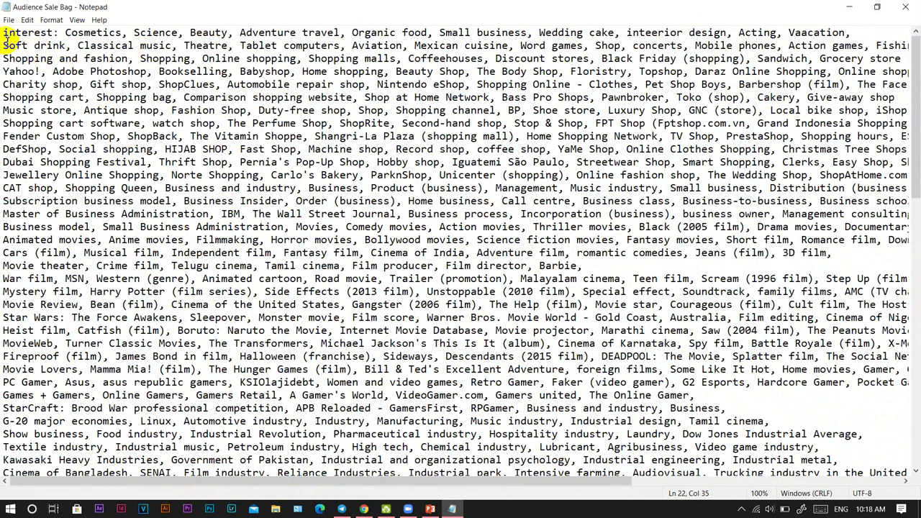
{"action": "left_click_drag", "start_coordinate": [4, 33], "coordinate": [153, 149]}
{"action": "scroll", "coordinate": [153, 149], "scroll_direction": "down", "scroll_amount": 8}
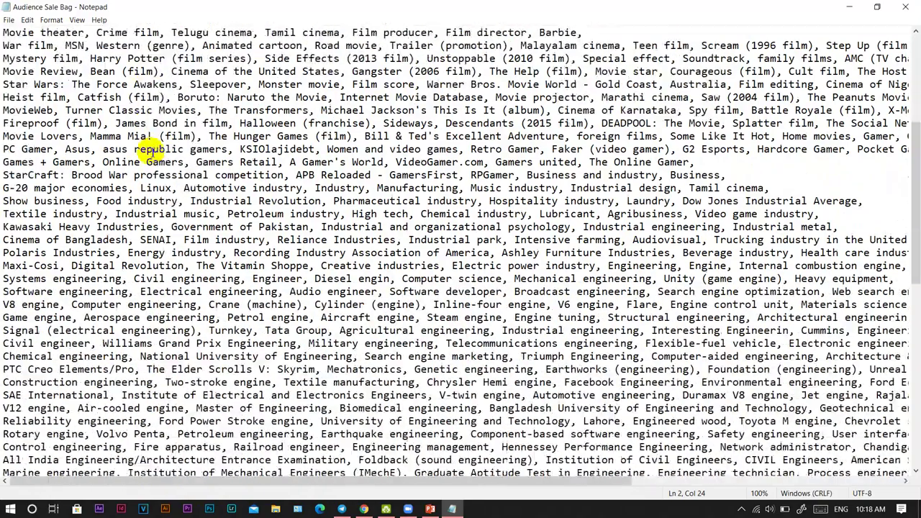
{"action": "scroll", "coordinate": [153, 149], "scroll_direction": "down", "scroll_amount": 5}
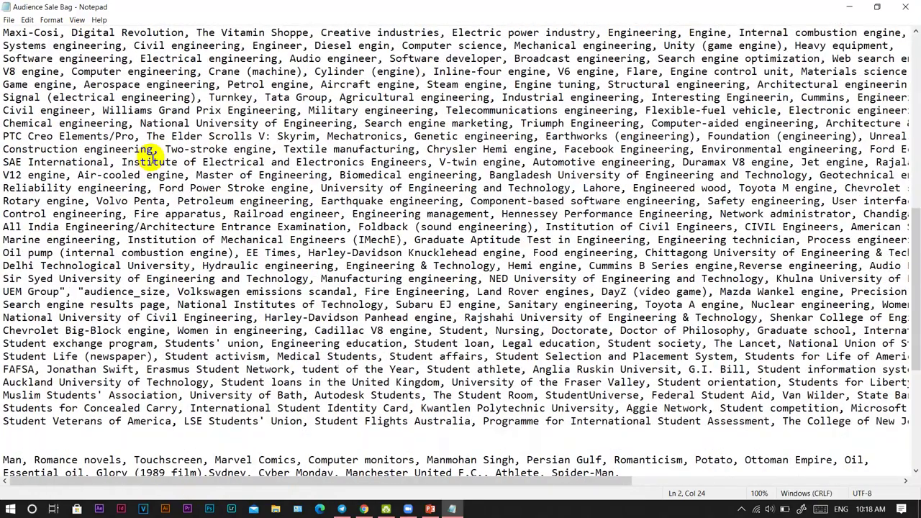
{"action": "scroll", "coordinate": [153, 149], "scroll_direction": "down", "scroll_amount": 2}
{"action": "scroll", "coordinate": [153, 149], "scroll_direction": "up", "scroll_amount": 11}
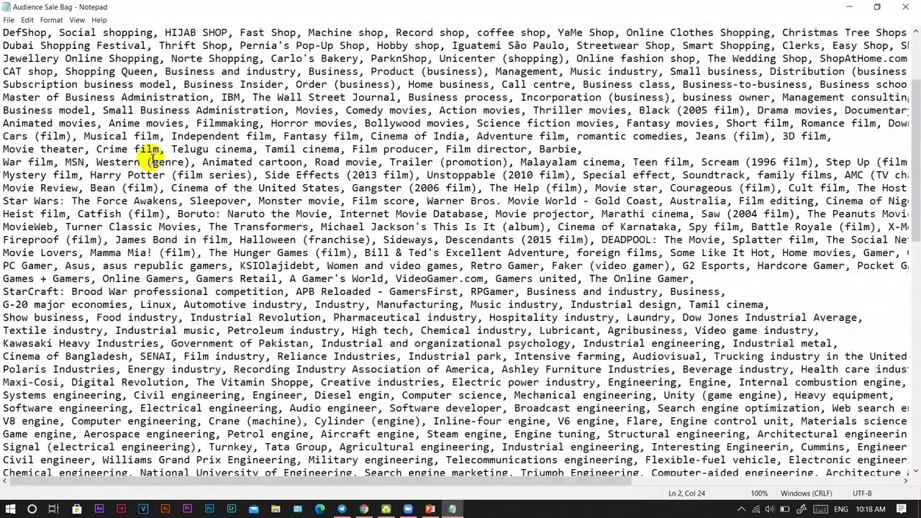
{"action": "scroll", "coordinate": [154, 149], "scroll_direction": "up", "scroll_amount": 3}
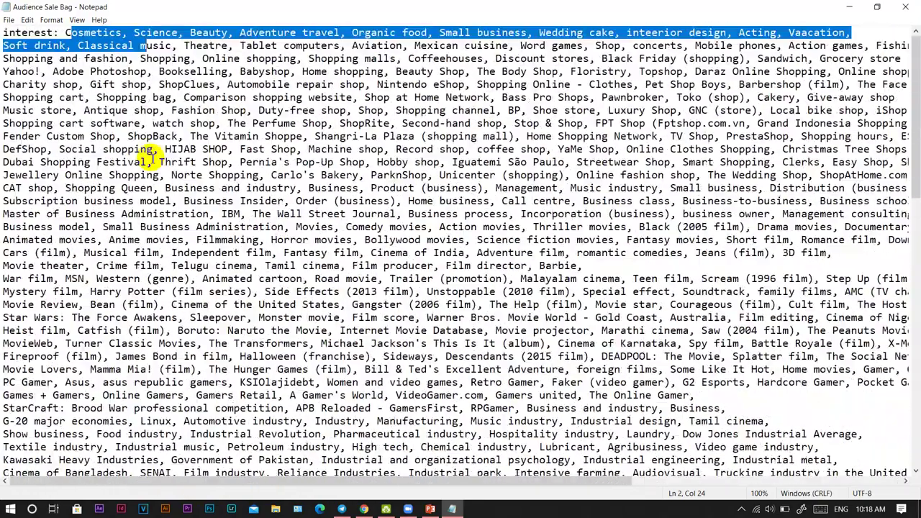
Examine individual interests in lines 3 to 7, highlighting entries such as Shopping, Automobile, Nintendo, Music store and Fashion Shop.
{"action": "double_click", "coordinate": [148, 62]}
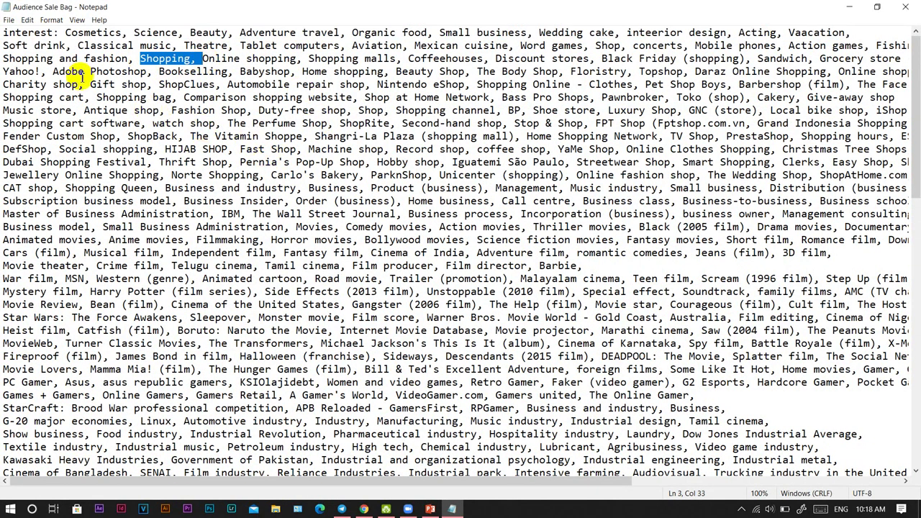
{"action": "left_click_drag", "start_coordinate": [53, 73], "coordinate": [134, 84]}
{"action": "double_click", "coordinate": [233, 84]}
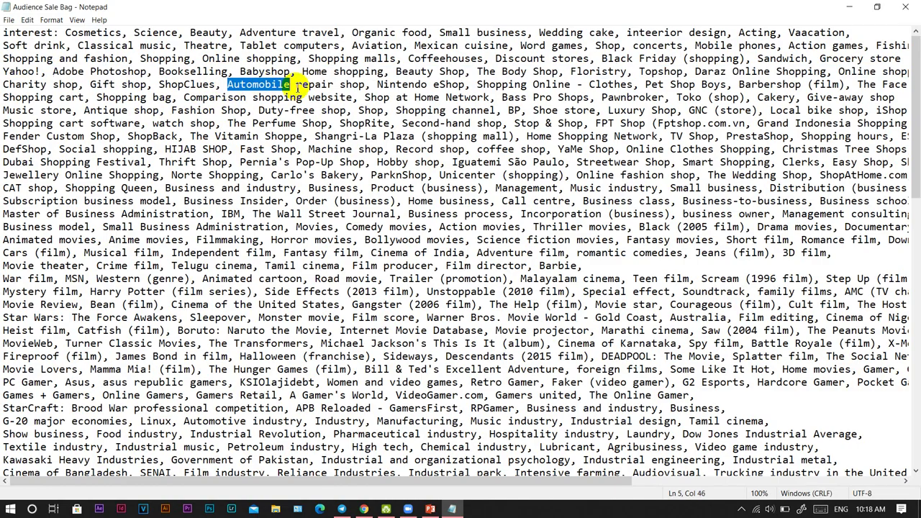
{"action": "double_click", "coordinate": [390, 85]}
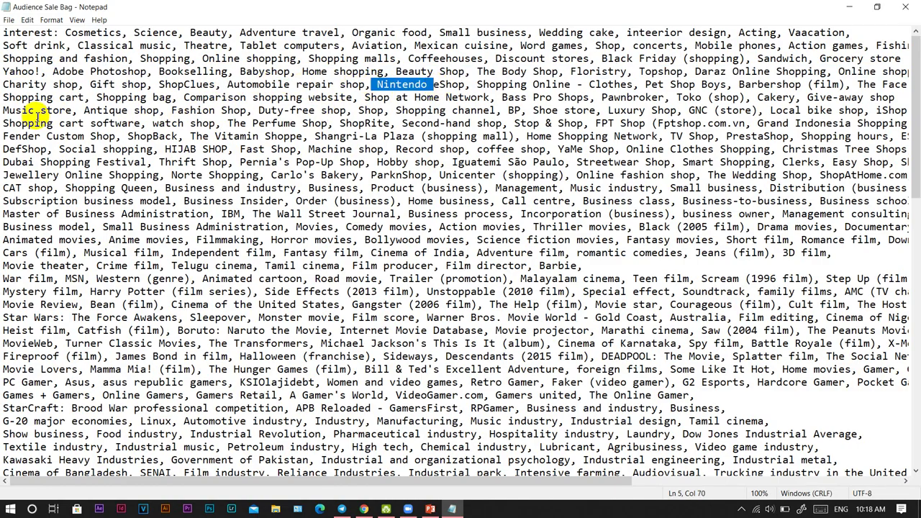
{"action": "left_click_drag", "start_coordinate": [10, 111], "coordinate": [96, 112]}
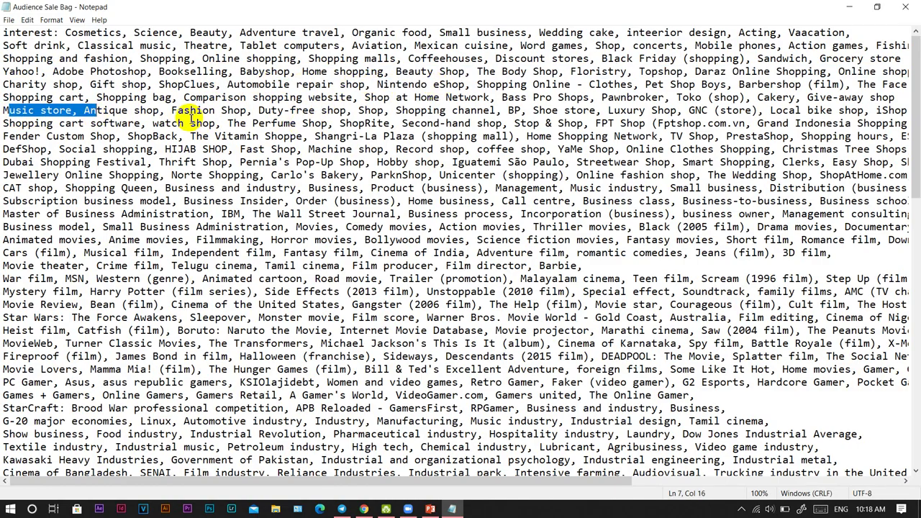
{"action": "left_click_drag", "start_coordinate": [172, 112], "coordinate": [249, 112]}
{"action": "left_click_drag", "start_coordinate": [344, 112], "coordinate": [405, 112]}
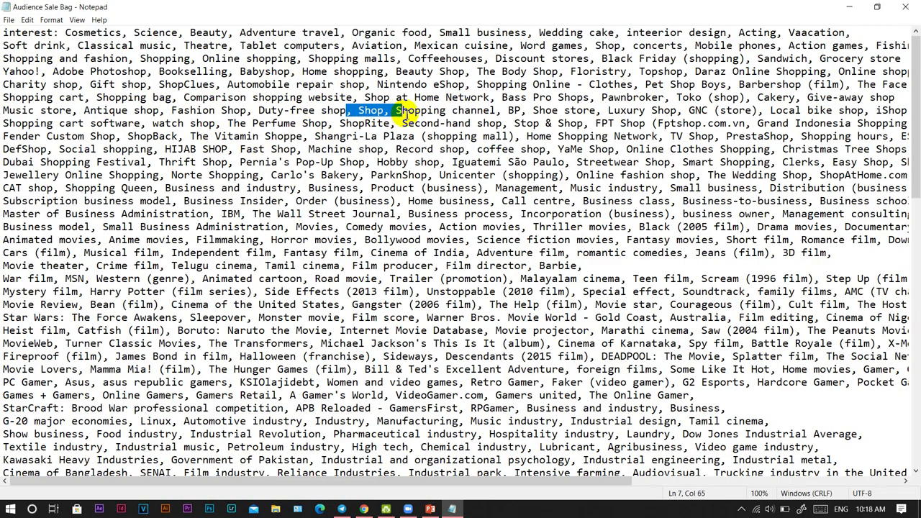
{"action": "left_click_drag", "start_coordinate": [477, 111], "coordinate": [541, 112]}
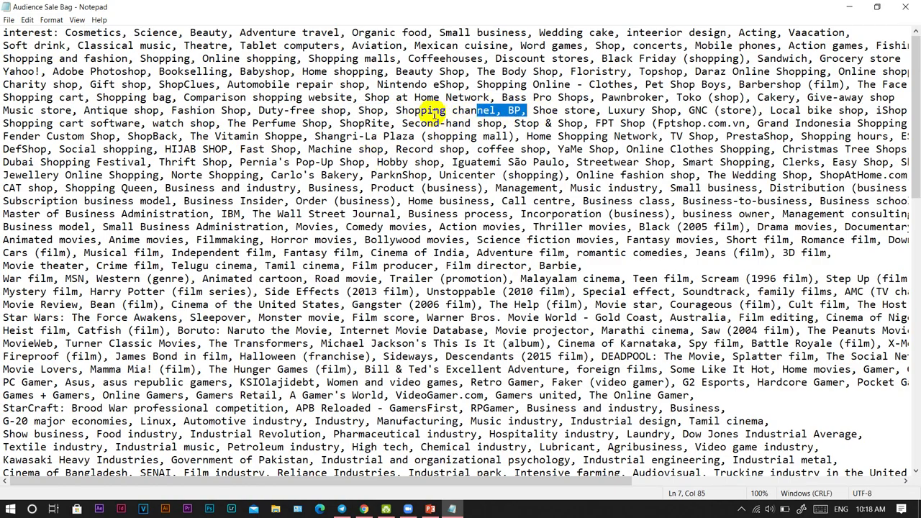
Examine the shop and business interests in lines 8 to 13, highlighting entries such as FPT Shop, Dubai Shopping Festival, Thrift Shop and Management.
{"action": "left_click_drag", "start_coordinate": [440, 111], "coordinate": [638, 123]}
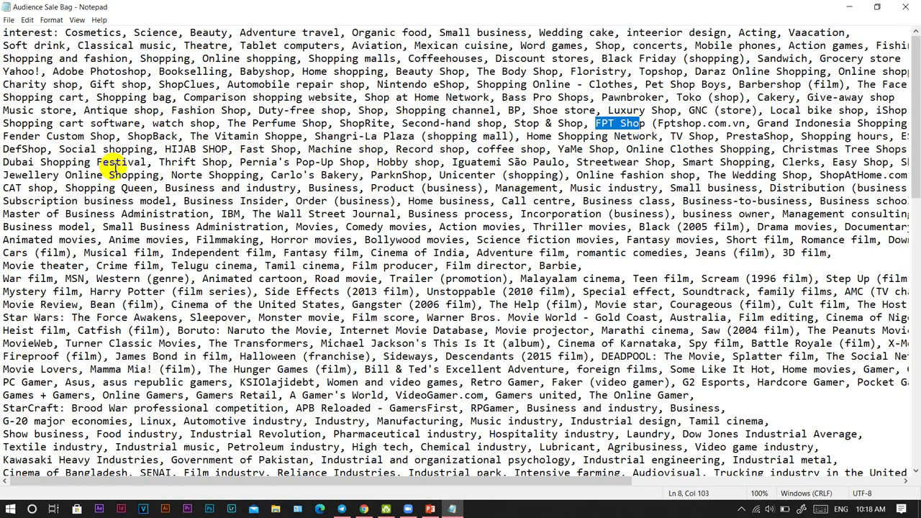
{"action": "left_click_drag", "start_coordinate": [28, 162], "coordinate": [97, 162]}
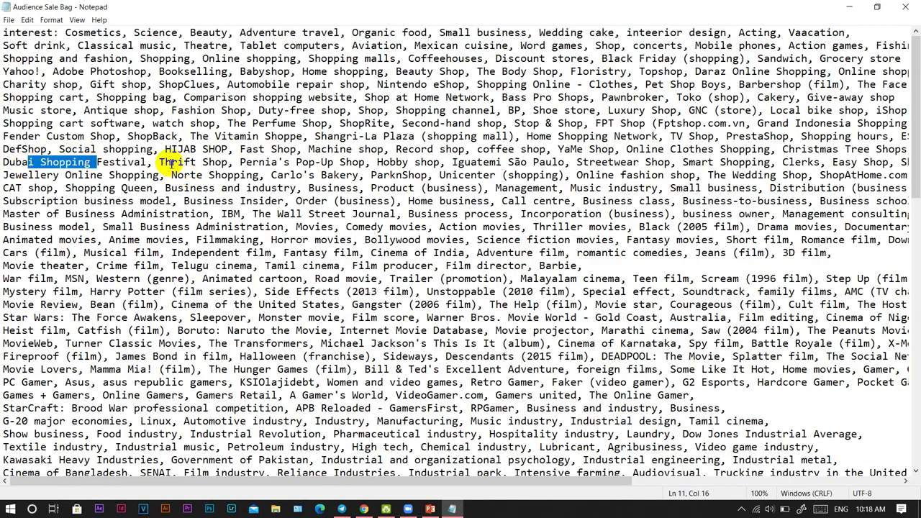
{"action": "left_click_drag", "start_coordinate": [172, 163], "coordinate": [240, 162]}
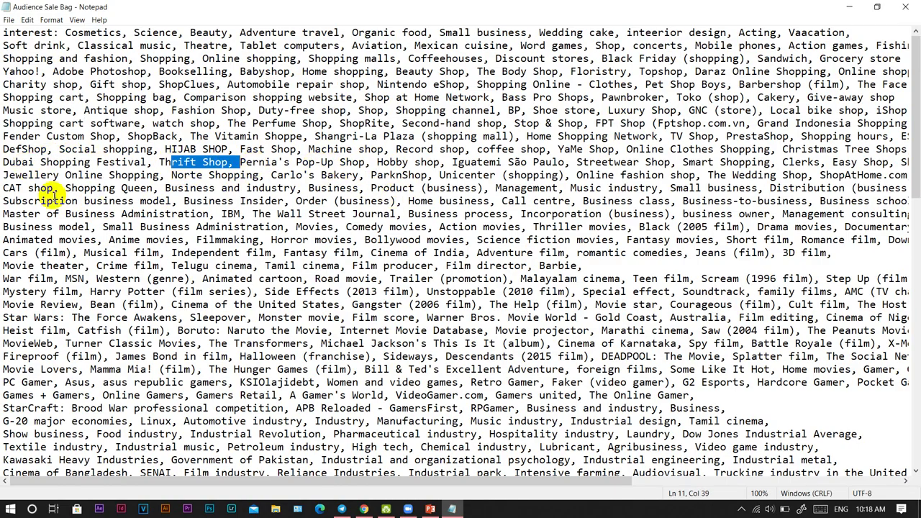
{"action": "left_click_drag", "start_coordinate": [28, 188], "coordinate": [85, 189]}
{"action": "left_click_drag", "start_coordinate": [140, 188], "coordinate": [314, 188]}
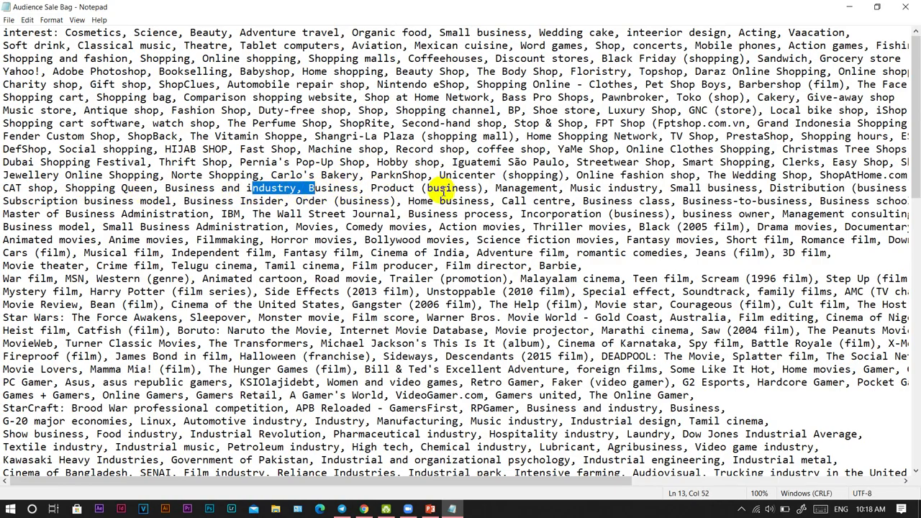
{"action": "left_click_drag", "start_coordinate": [498, 188], "coordinate": [561, 188]}
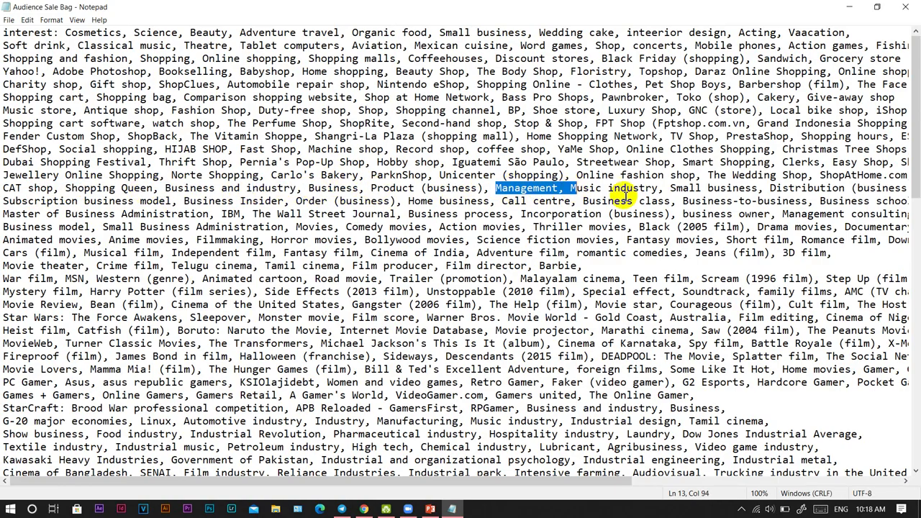
{"action": "left_click_drag", "start_coordinate": [633, 189], "coordinate": [883, 189]}
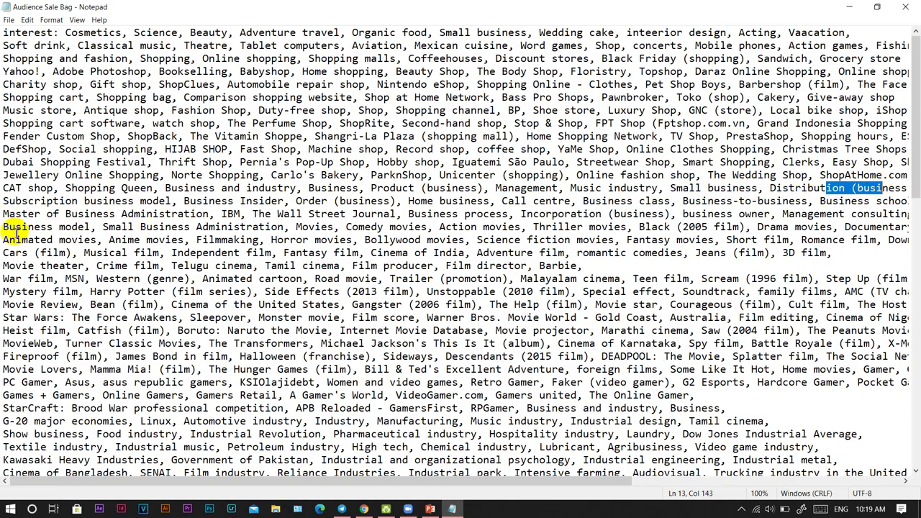
Examine the business and film interests in lines 16 to 20, highlighting entries such as Small Business Administration, Comedy movies, War film and Animated cartoon.
{"action": "left_click_drag", "start_coordinate": [5, 227], "coordinate": [134, 228]}
{"action": "left_click_drag", "start_coordinate": [197, 226], "coordinate": [284, 226]}
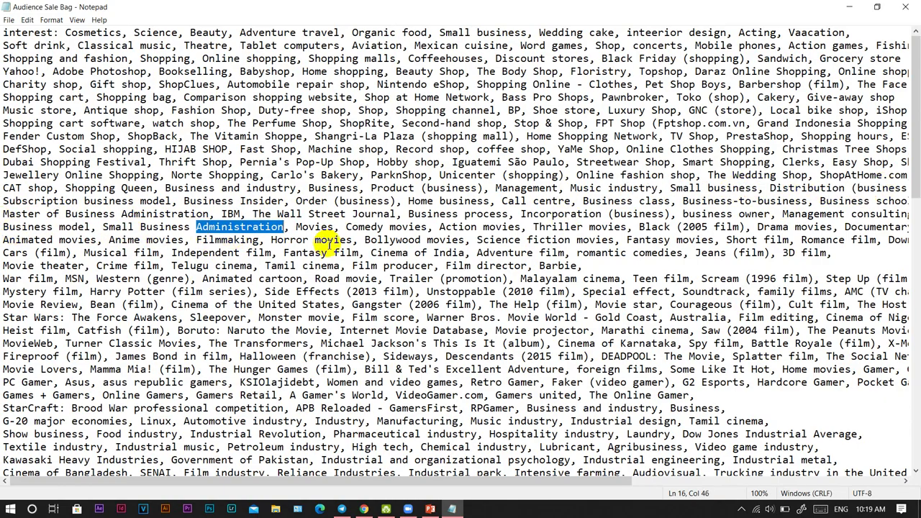
{"action": "left_click_drag", "start_coordinate": [346, 226], "coordinate": [433, 239]}
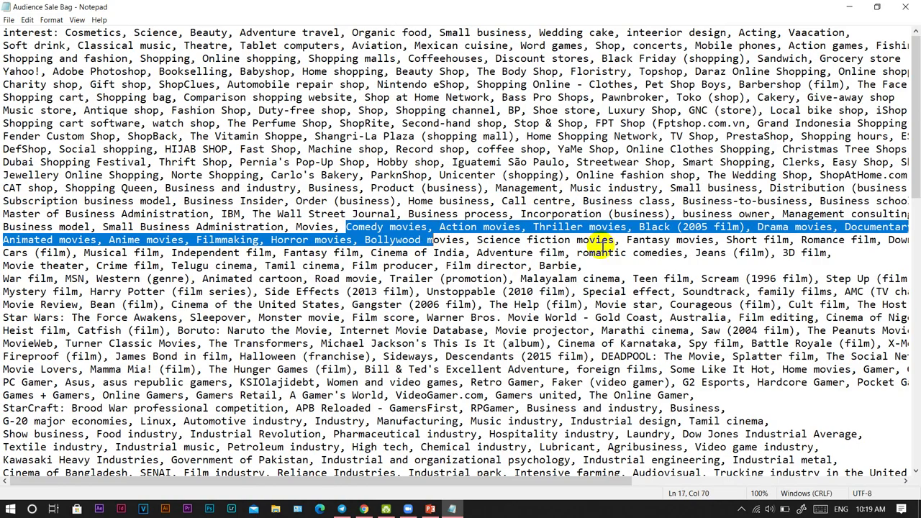
{"action": "left_click_drag", "start_coordinate": [564, 239], "coordinate": [626, 253]}
{"action": "scroll", "coordinate": [494, 288], "scroll_direction": "down", "scroll_amount": 3}
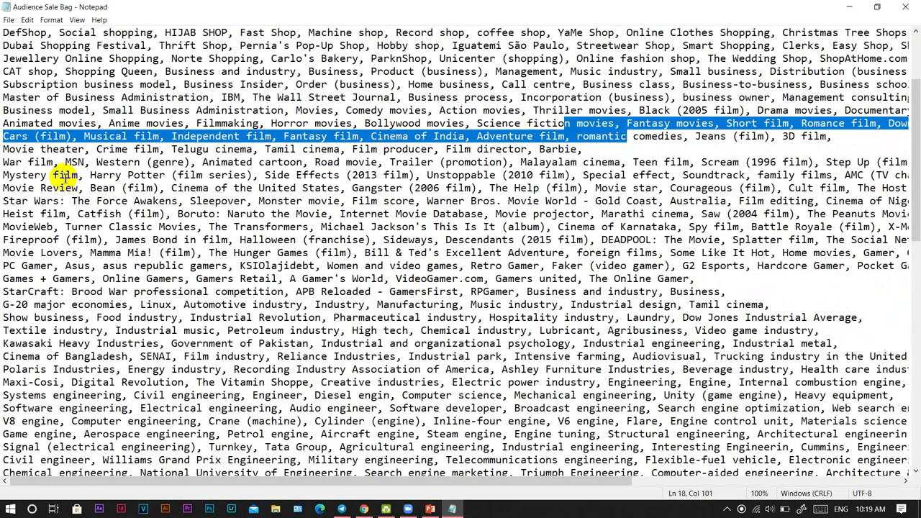
{"action": "left_click_drag", "start_coordinate": [4, 162], "coordinate": [67, 163]}
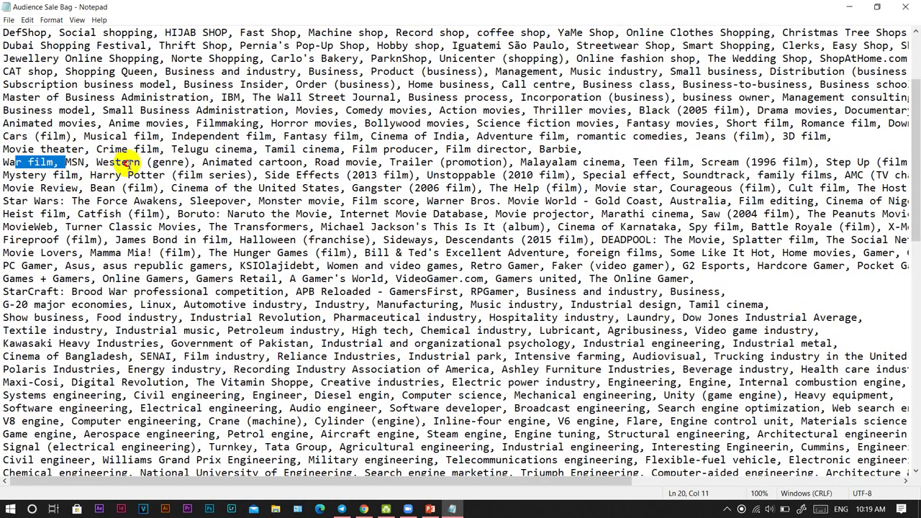
{"action": "left_click_drag", "start_coordinate": [122, 163], "coordinate": [166, 163]}
{"action": "left_click_drag", "start_coordinate": [232, 163], "coordinate": [320, 163]}
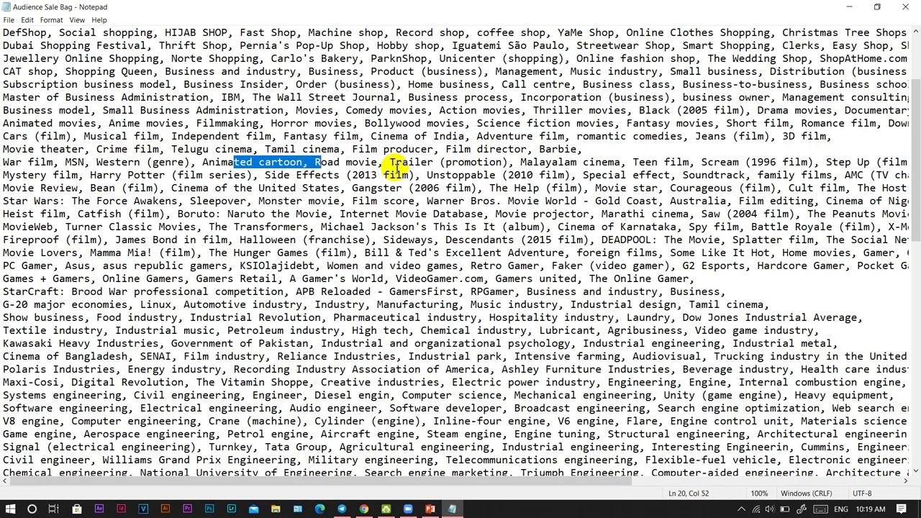
{"action": "left_click_drag", "start_coordinate": [390, 163], "coordinate": [422, 163]}
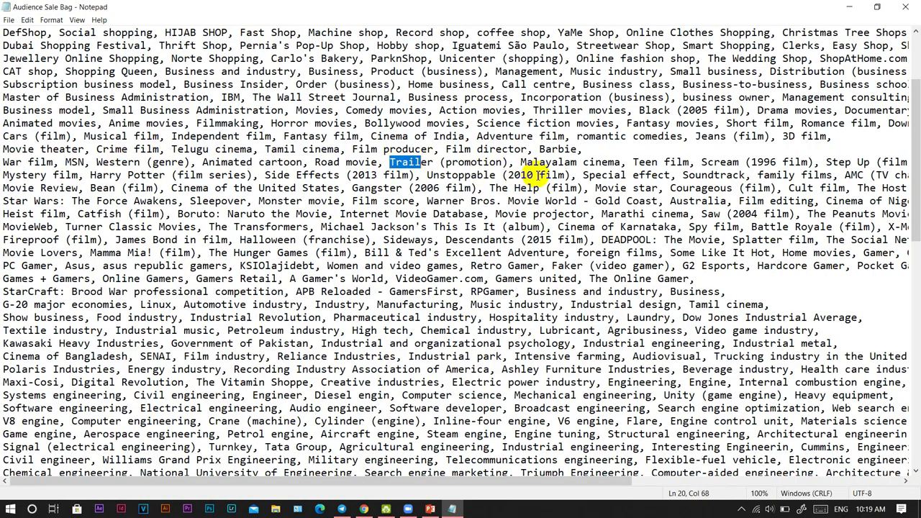
{"action": "left_click_drag", "start_coordinate": [535, 163], "coordinate": [616, 164]}
{"action": "left_click", "coordinate": [695, 163]}
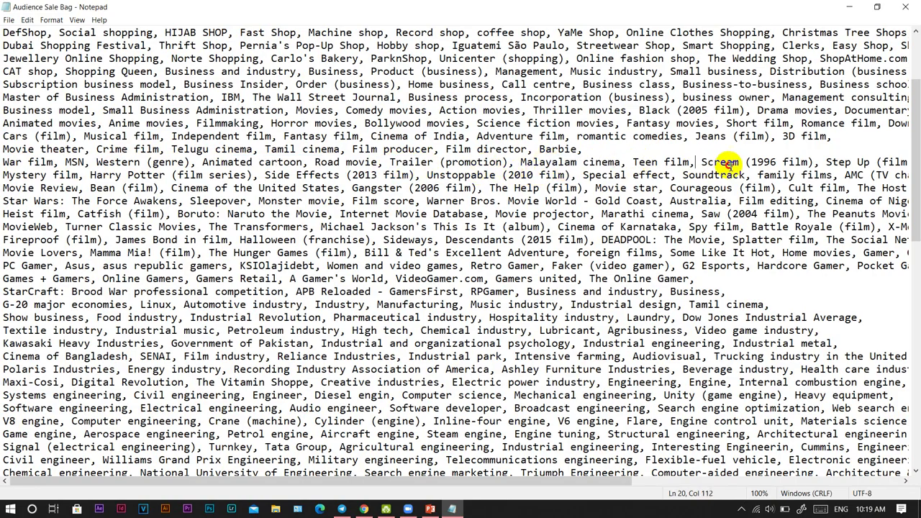
{"action": "double_click", "coordinate": [726, 163]}
{"action": "left_click_drag", "start_coordinate": [806, 163], "coordinate": [862, 163]}
Examine the industry interests in lines 30 to 34, highlighting entries from G-20 major economies and Tamil cinema to Textile industry.
{"action": "scroll", "coordinate": [144, 213], "scroll_direction": "down", "scroll_amount": 2}
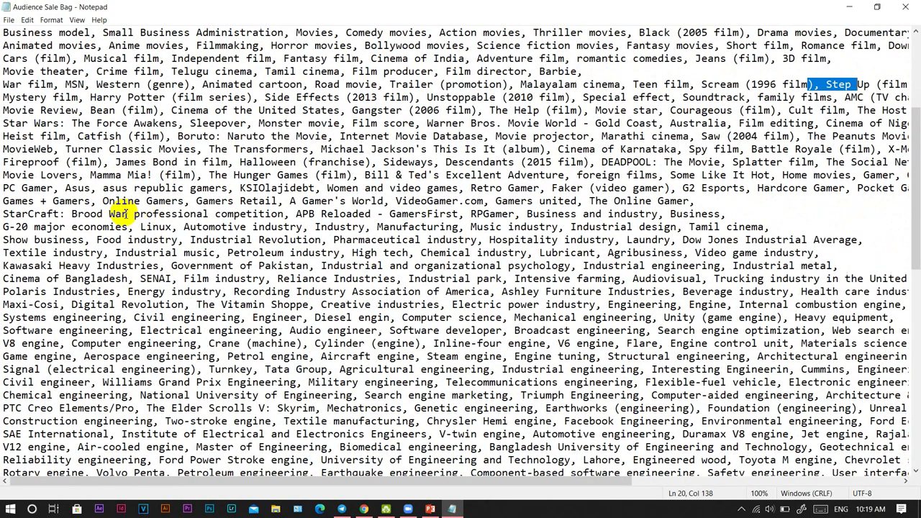
{"action": "scroll", "coordinate": [122, 214], "scroll_direction": "down", "scroll_amount": 2}
{"action": "left_click_drag", "start_coordinate": [10, 142], "coordinate": [157, 143]}
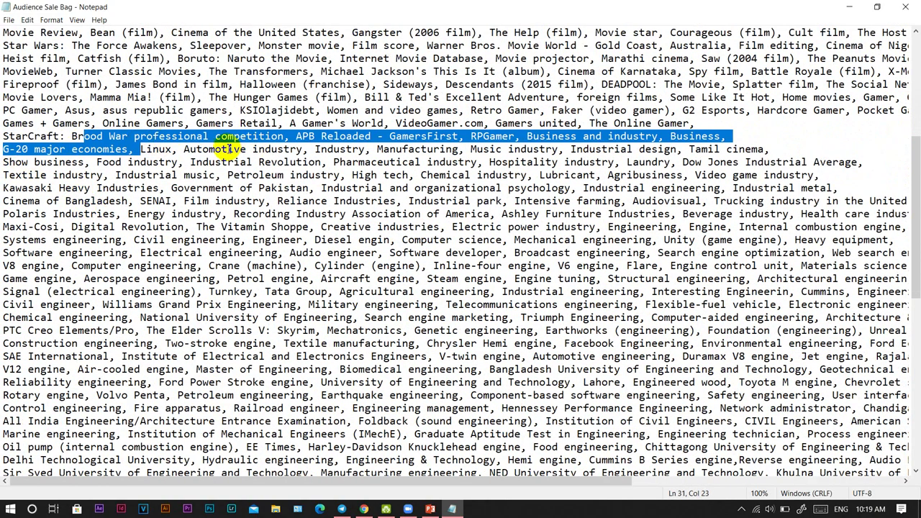
{"action": "left_click_drag", "start_coordinate": [227, 149], "coordinate": [536, 149]}
{"action": "left_click_drag", "start_coordinate": [620, 149], "coordinate": [770, 149]}
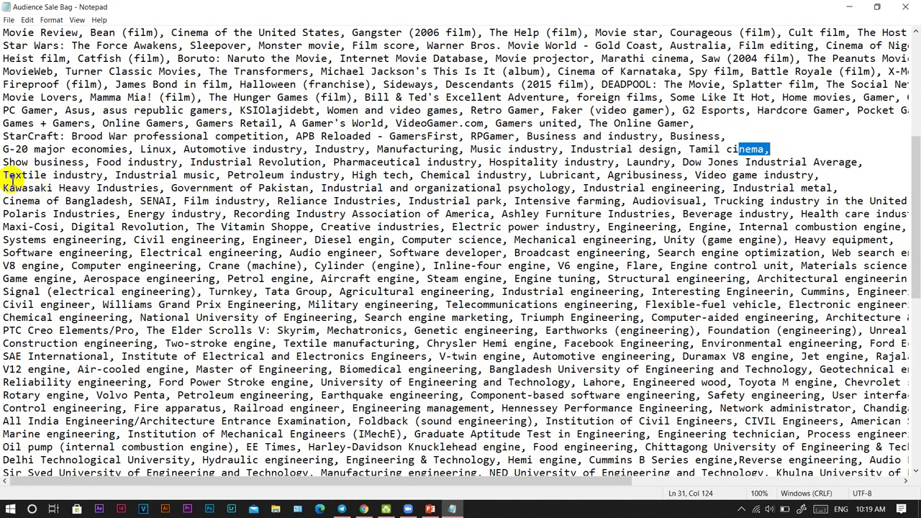
{"action": "left_click_drag", "start_coordinate": [7, 175], "coordinate": [108, 188]}
Skim the remaining Audience Sale Bag interests, return to the beginning of the list, and minimize Notepad to get back to Ads Manager.
{"action": "left_click", "coordinate": [364, 508]}
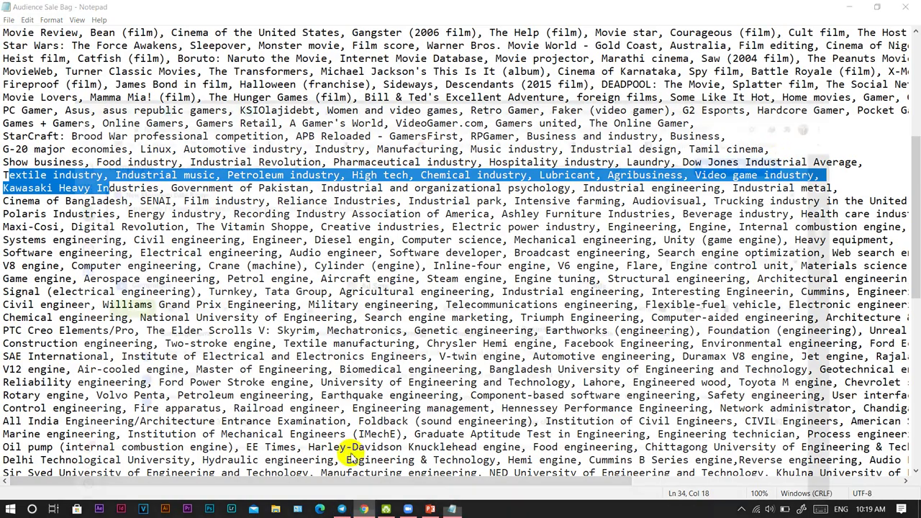
{"action": "mouse_move", "coordinate": [199, 291]}
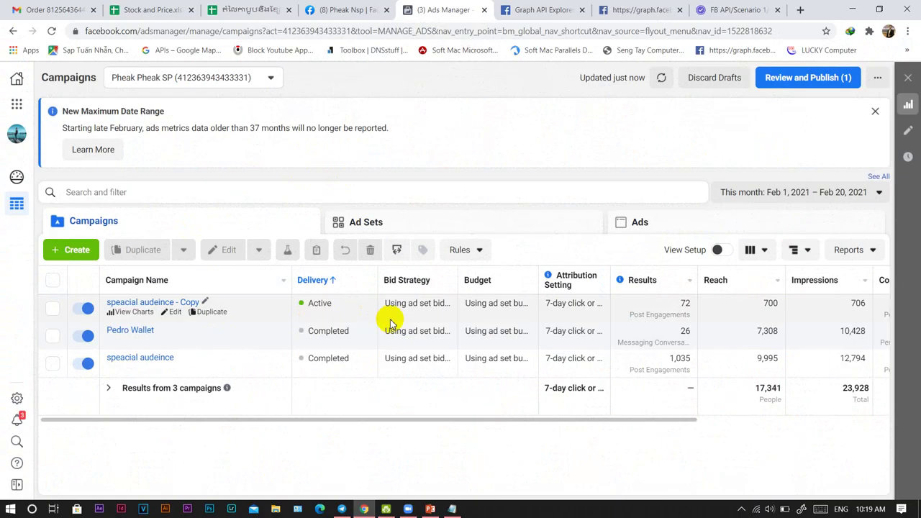
{"action": "left_click", "coordinate": [452, 508]}
{"action": "scroll", "coordinate": [353, 320], "scroll_direction": "down", "scroll_amount": 2}
{"action": "scroll", "coordinate": [353, 320], "scroll_direction": "down", "scroll_amount": 8}
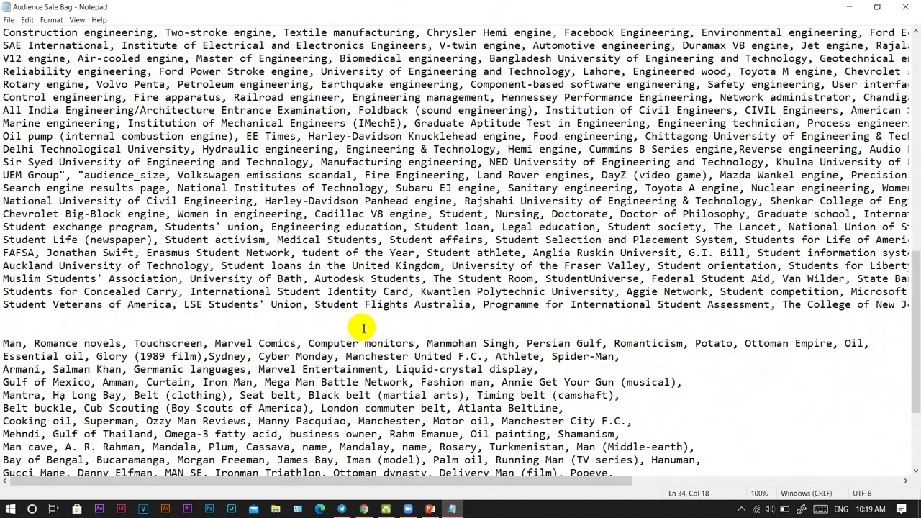
{"action": "scroll", "coordinate": [186, 286], "scroll_direction": "up", "scroll_amount": 19}
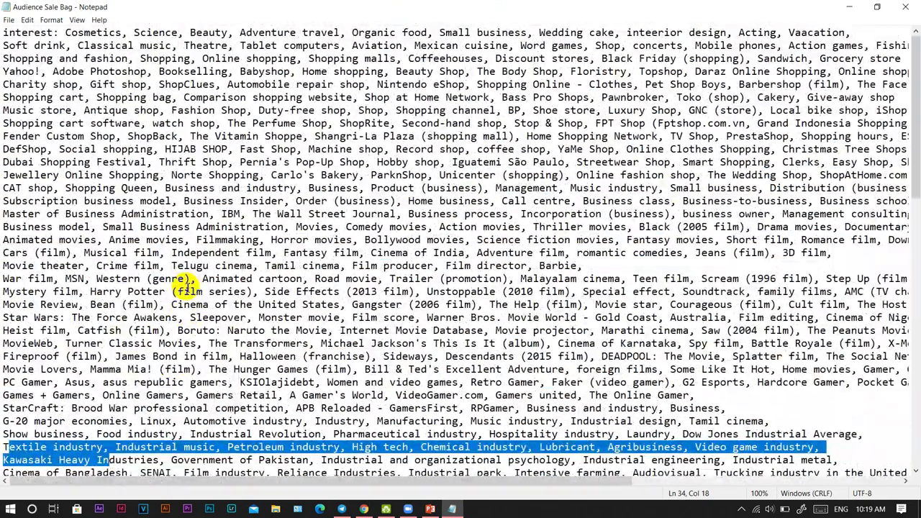
{"action": "left_click", "coordinate": [849, 7]}
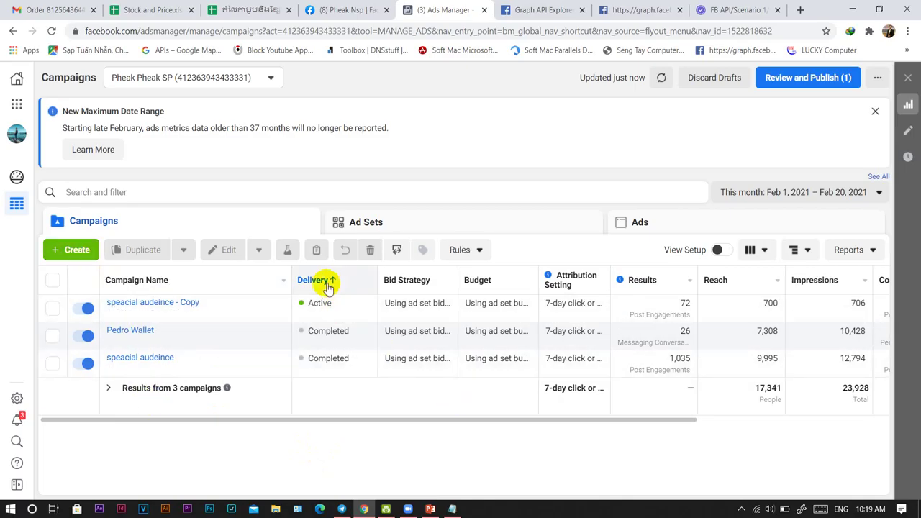
Create a new campaign with the Engagement objective, keeping Post engagement as the engagement type.
{"action": "left_click", "coordinate": [74, 256]}
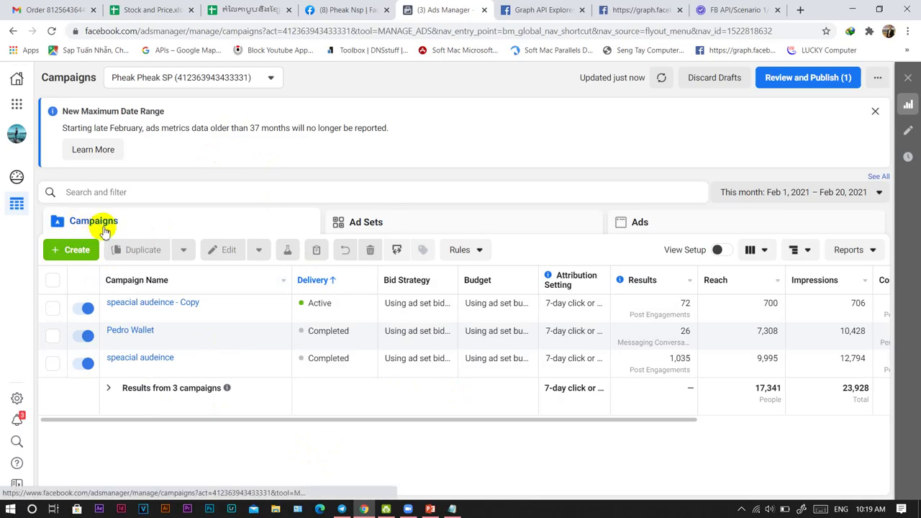
{"action": "left_click", "coordinate": [77, 255]}
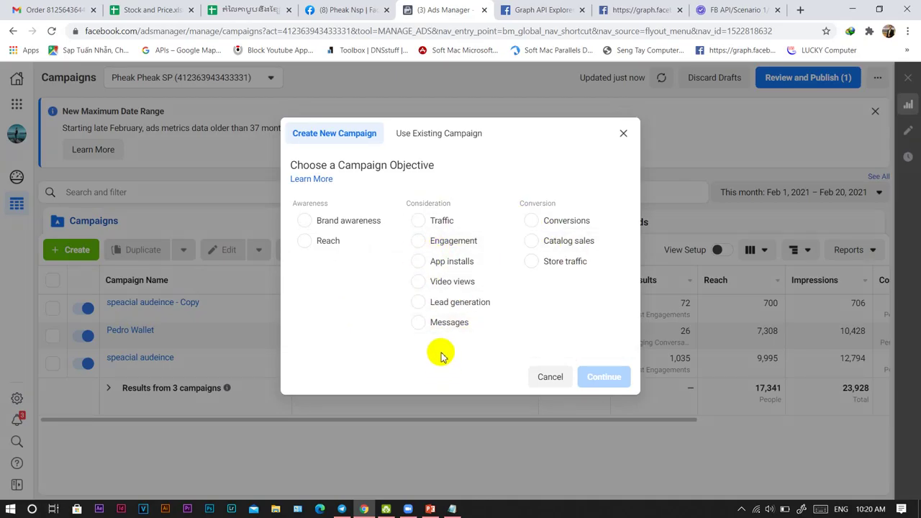
{"action": "left_click", "coordinate": [445, 244]}
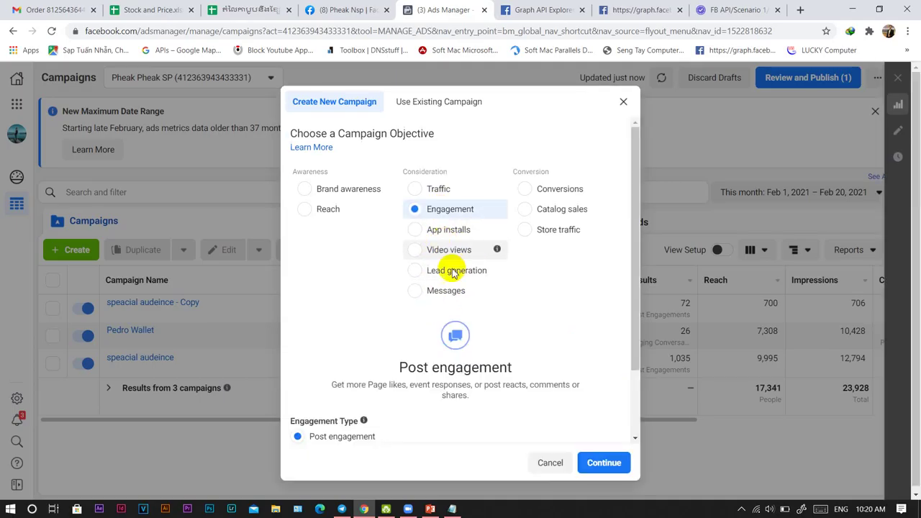
{"action": "left_click", "coordinate": [603, 463]}
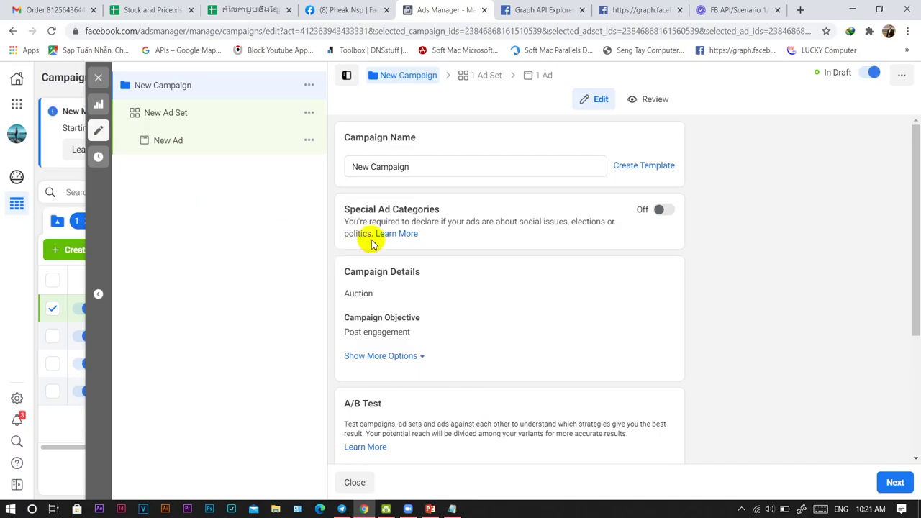
Review the new campaign's name, special ad categories and details, expand its extra options, and check the A/B test and budget optimization settings.
{"action": "scroll", "coordinate": [456, 251], "scroll_direction": "down", "scroll_amount": 3}
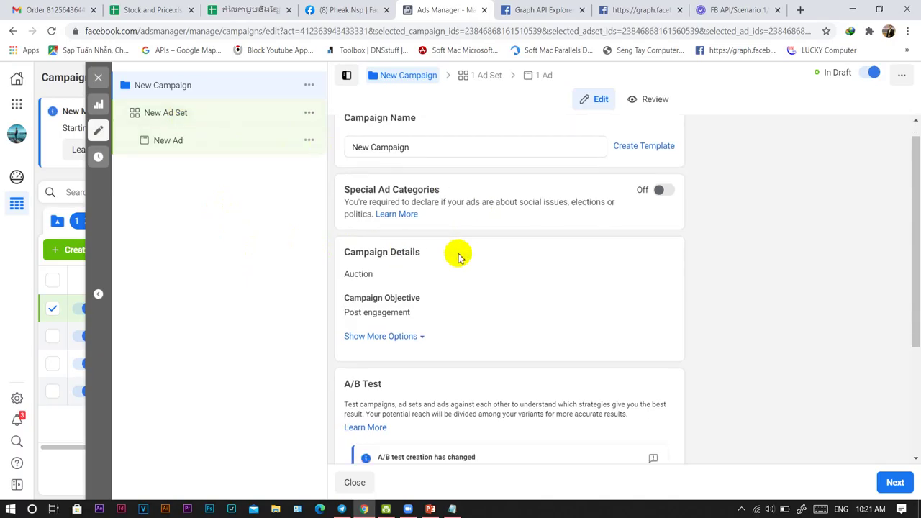
{"action": "scroll", "coordinate": [475, 287], "scroll_direction": "up", "scroll_amount": 2}
{"action": "scroll", "coordinate": [435, 284], "scroll_direction": "up", "scroll_amount": 1}
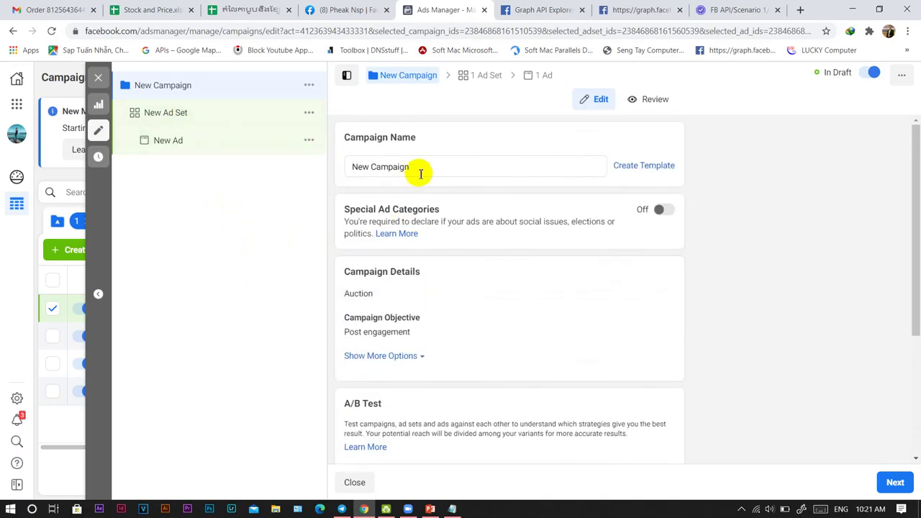
{"action": "mouse_move", "coordinate": [446, 168]}
{"action": "left_mouse_down"}
{"action": "mouse_move", "coordinate": [352, 169]}
{"action": "mouse_move", "coordinate": [455, 168]}
{"action": "left_mouse_up"}
{"action": "left_click", "coordinate": [375, 166]}
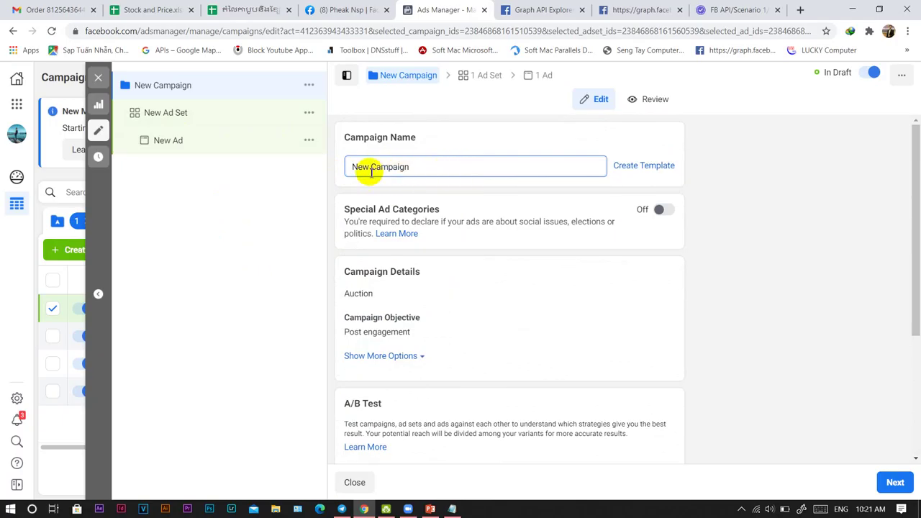
{"action": "left_click_drag", "start_coordinate": [369, 168], "coordinate": [468, 172]}
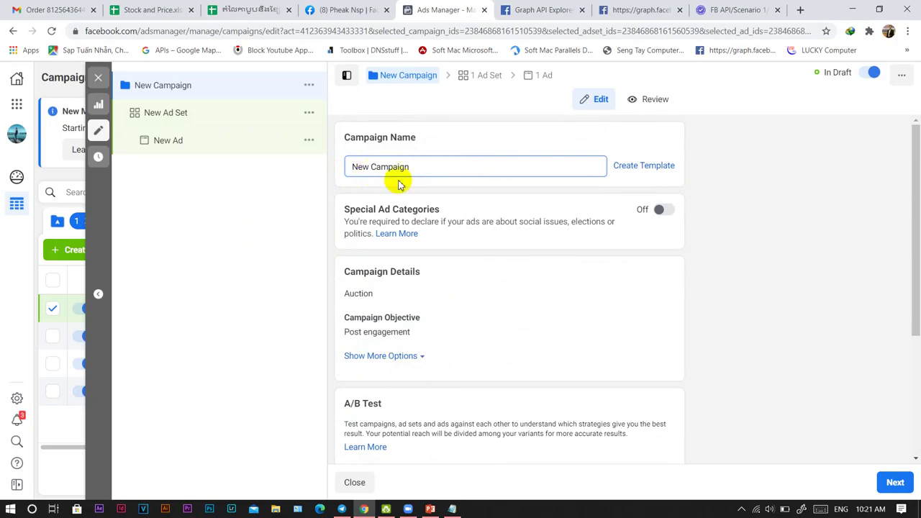
{"action": "scroll", "coordinate": [464, 207], "scroll_direction": "down", "scroll_amount": 1}
{"action": "left_click", "coordinate": [421, 299]}
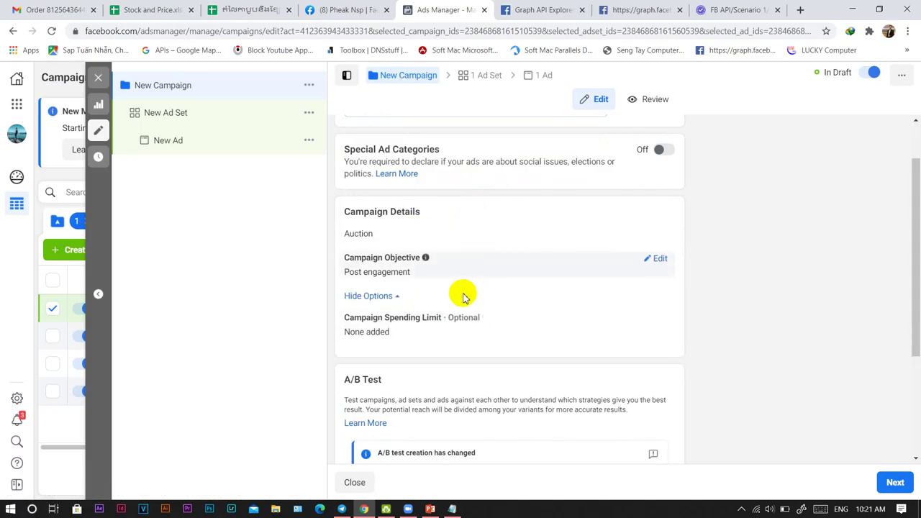
{"action": "scroll", "coordinate": [464, 263], "scroll_direction": "down", "scroll_amount": 3}
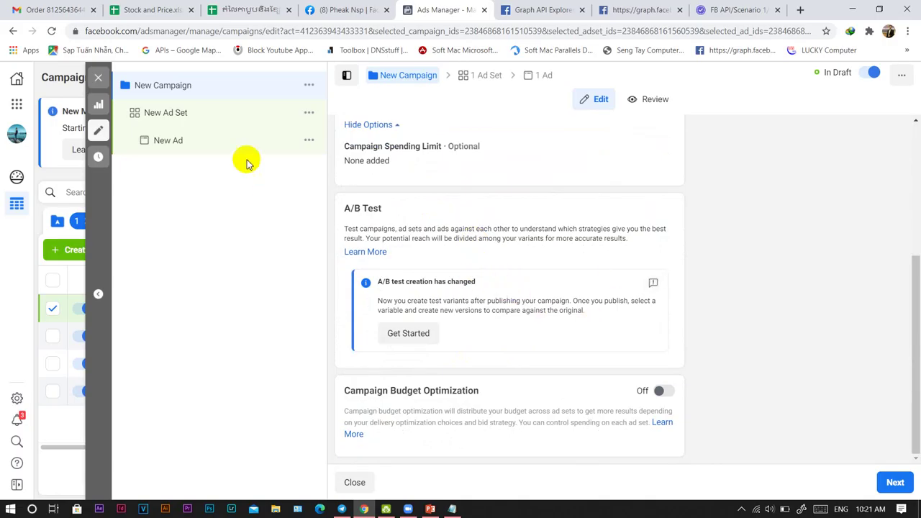
Open the new ad set and examine its name, budget type choices, daily budget and schedule.
{"action": "left_click", "coordinate": [183, 116]}
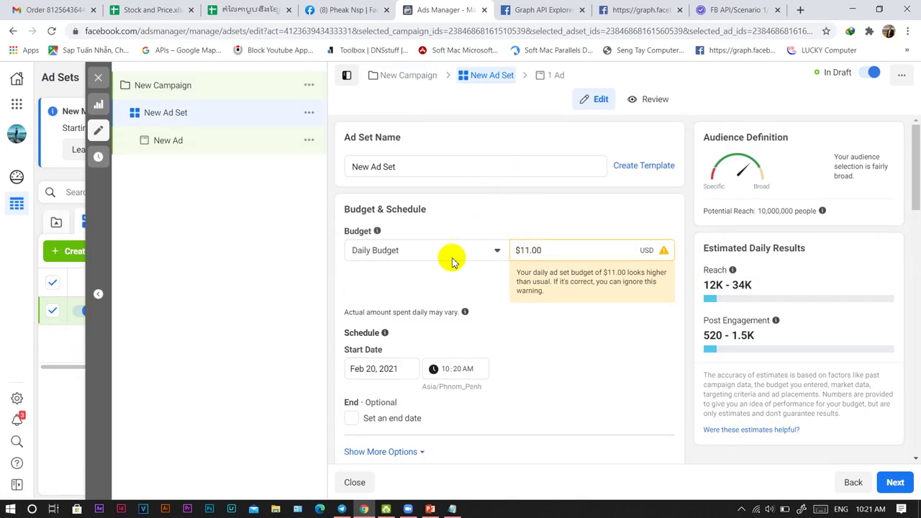
{"action": "left_click", "coordinate": [424, 165]}
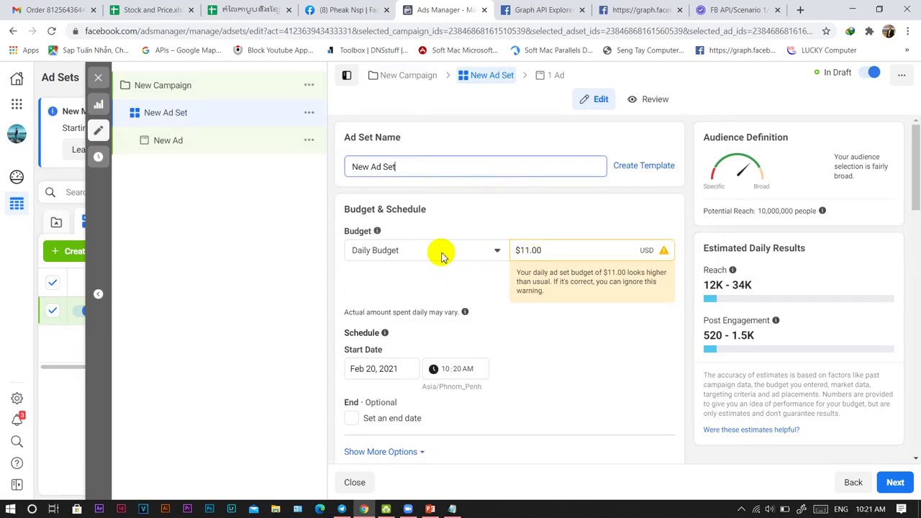
{"action": "left_click", "coordinate": [495, 250]}
{"action": "key", "text": "Escape"}
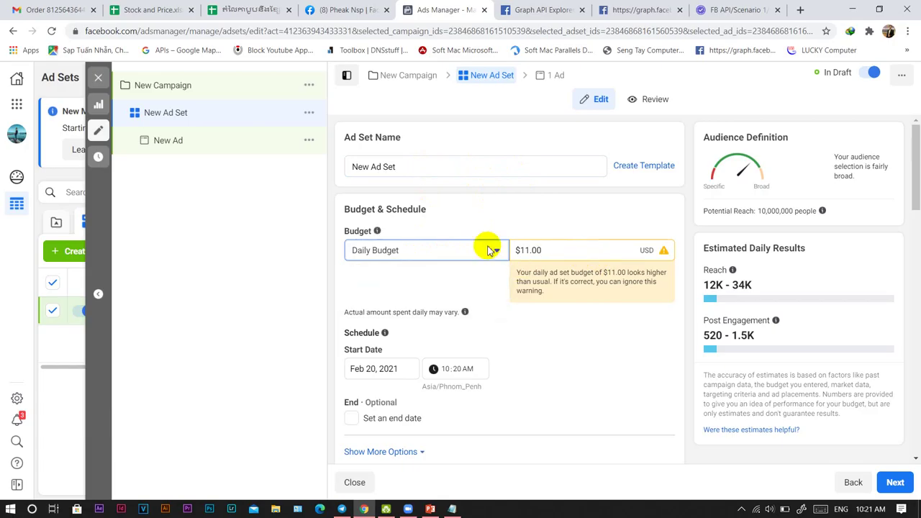
{"action": "left_click", "coordinate": [403, 249]}
{"action": "left_click", "coordinate": [494, 249]}
{"action": "scroll", "coordinate": [488, 252], "scroll_direction": "down", "scroll_amount": 1}
{"action": "scroll", "coordinate": [488, 252], "scroll_direction": "down", "scroll_amount": 2}
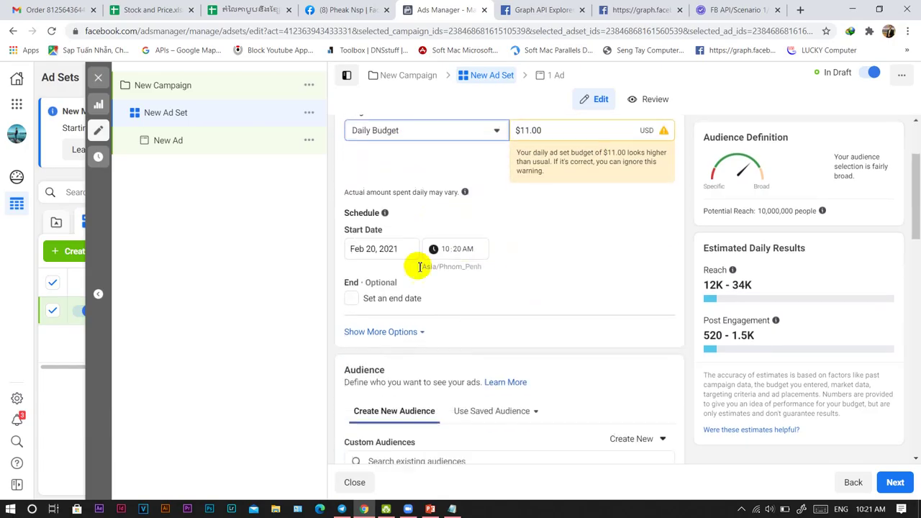
Check the ad set's start date and time and expand the extra schedule options to view ad scheduling.
{"action": "left_click", "coordinate": [365, 249]}
{"action": "left_click", "coordinate": [454, 249]}
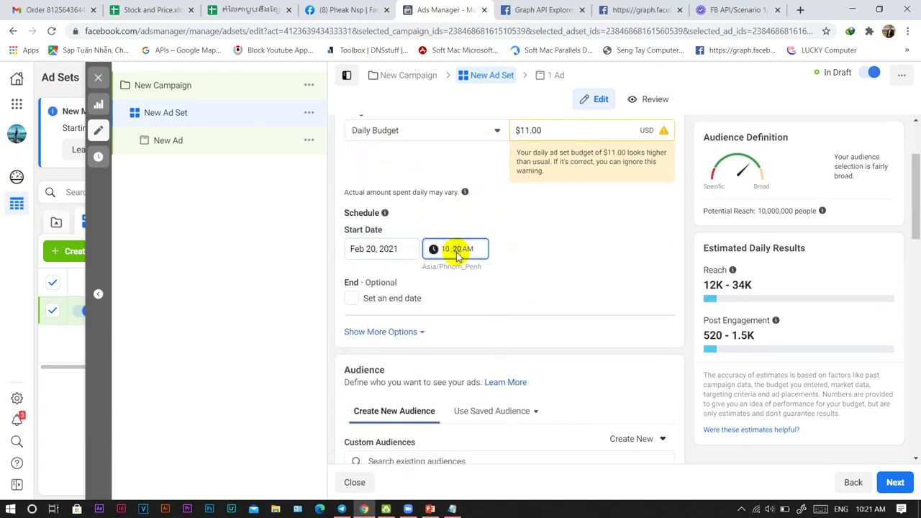
{"action": "scroll", "coordinate": [641, 269], "scroll_direction": "down", "scroll_amount": 2}
{"action": "left_click", "coordinate": [407, 212]}
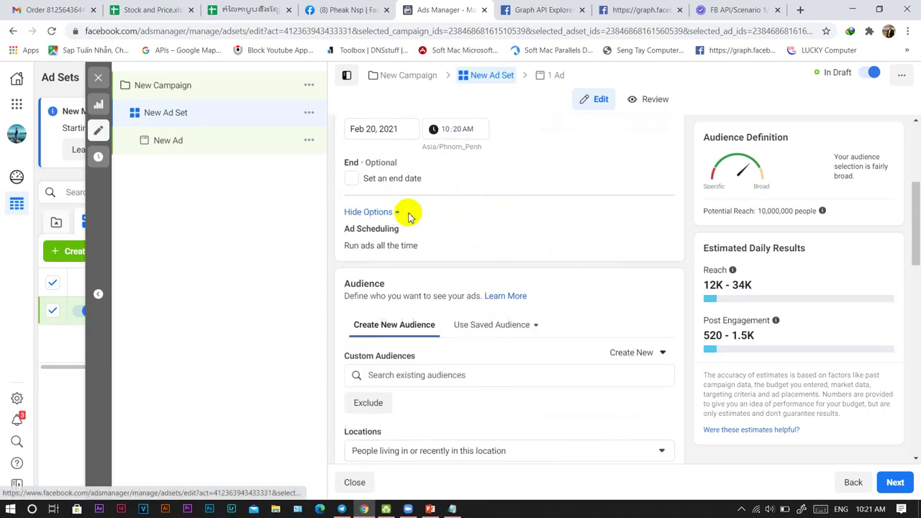
{"action": "scroll", "coordinate": [481, 220], "scroll_direction": "down", "scroll_amount": 2}
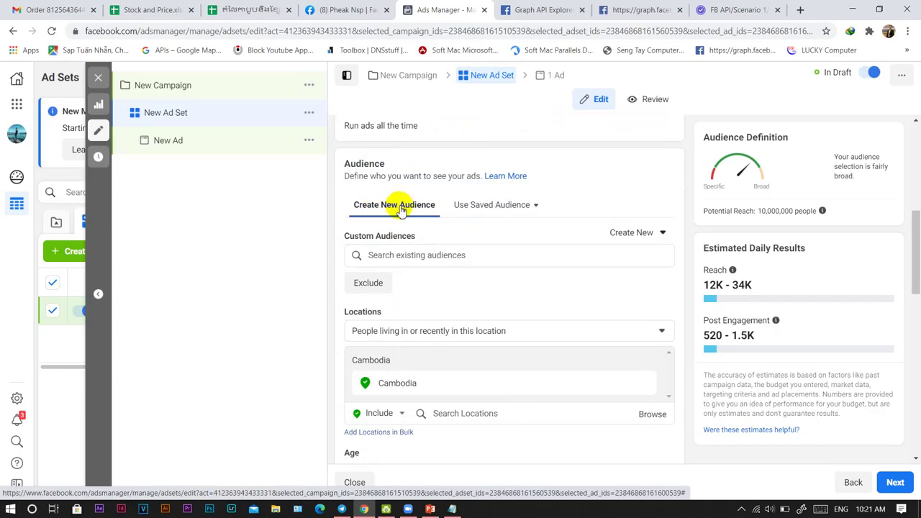
Check for existing custom audiences and examine the locations, age, interests and behaviors in the saved audience Super Audience 2021.
{"action": "left_click", "coordinate": [456, 259]}
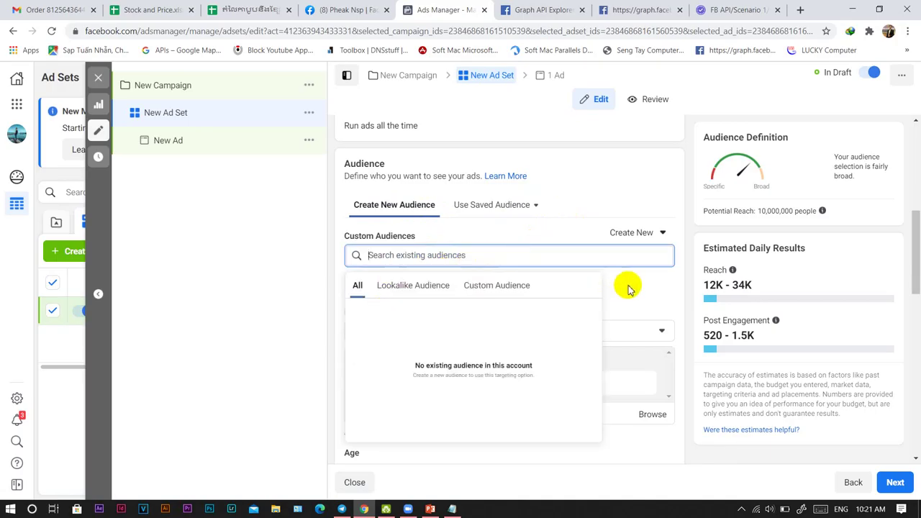
{"action": "left_click", "coordinate": [499, 204]}
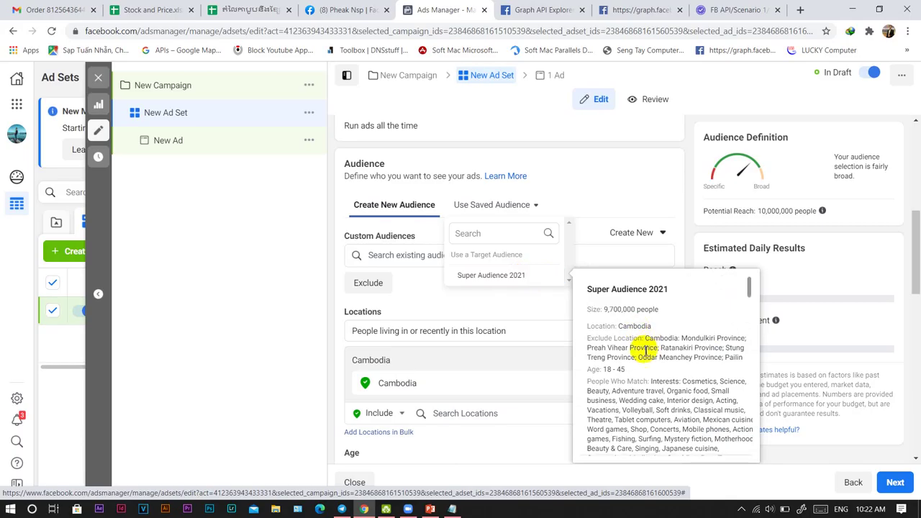
{"action": "scroll", "coordinate": [647, 384], "scroll_direction": "down", "scroll_amount": 5}
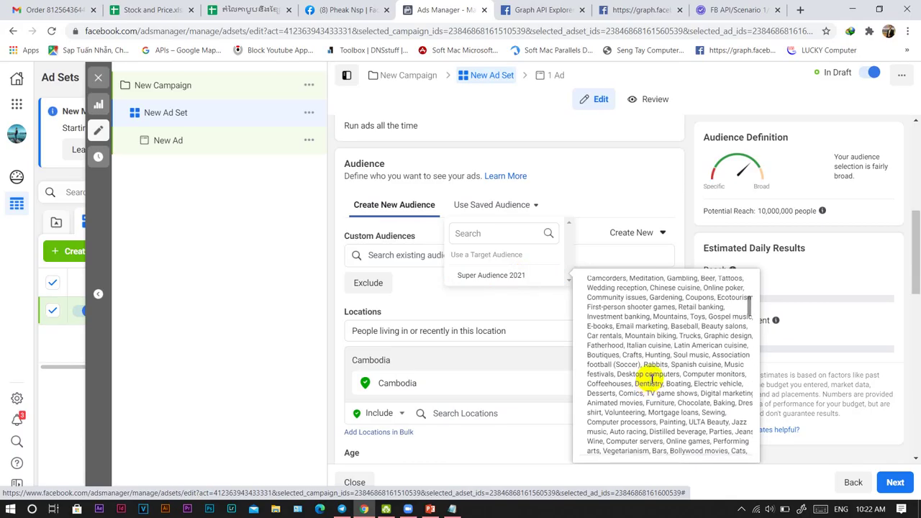
{"action": "scroll", "coordinate": [687, 350], "scroll_direction": "down", "scroll_amount": 5}
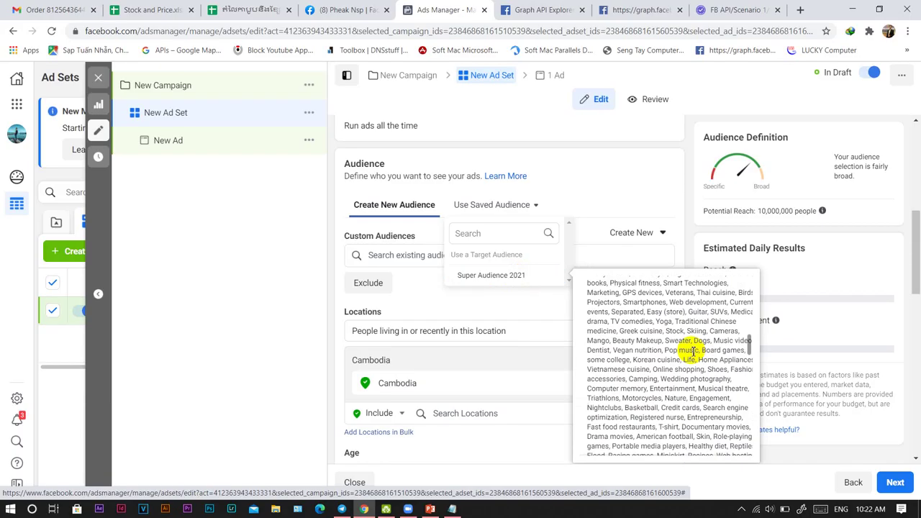
{"action": "scroll", "coordinate": [687, 351], "scroll_direction": "down", "scroll_amount": 10}
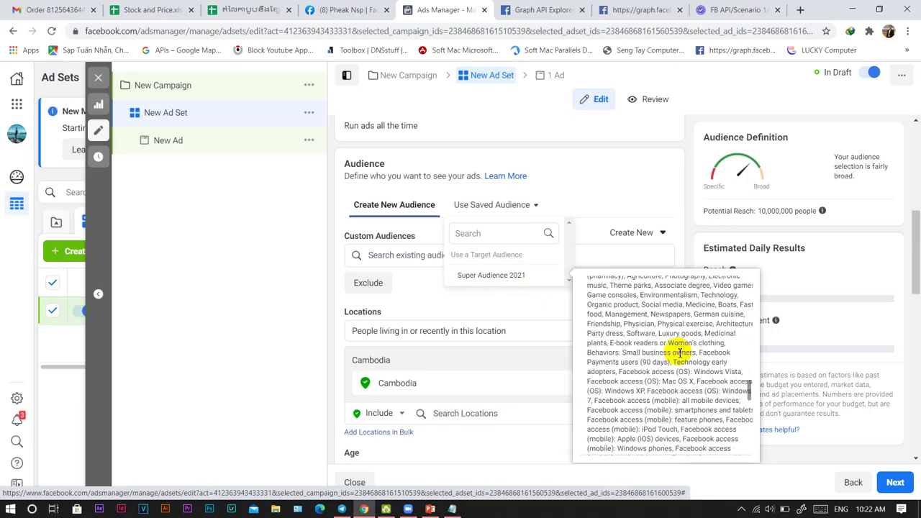
{"action": "scroll", "coordinate": [680, 351], "scroll_direction": "down", "scroll_amount": 5}
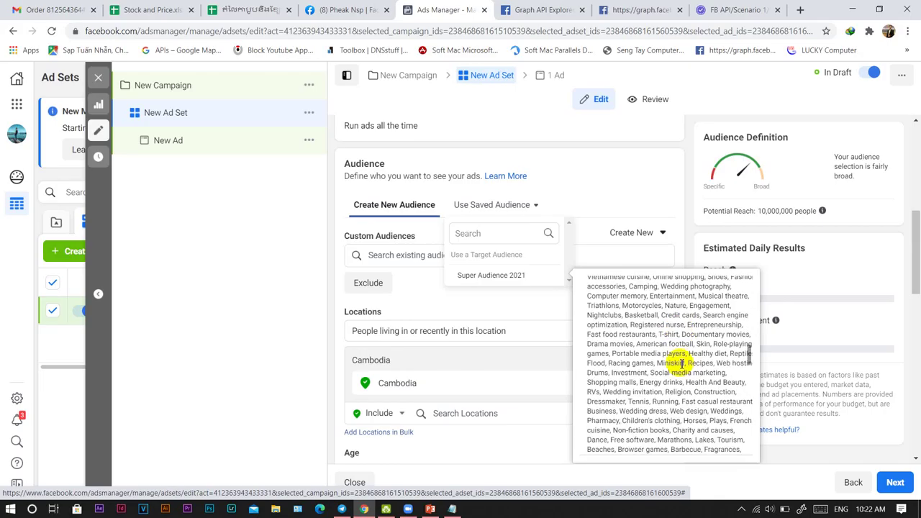
{"action": "scroll", "coordinate": [676, 368], "scroll_direction": "down", "scroll_amount": 10}
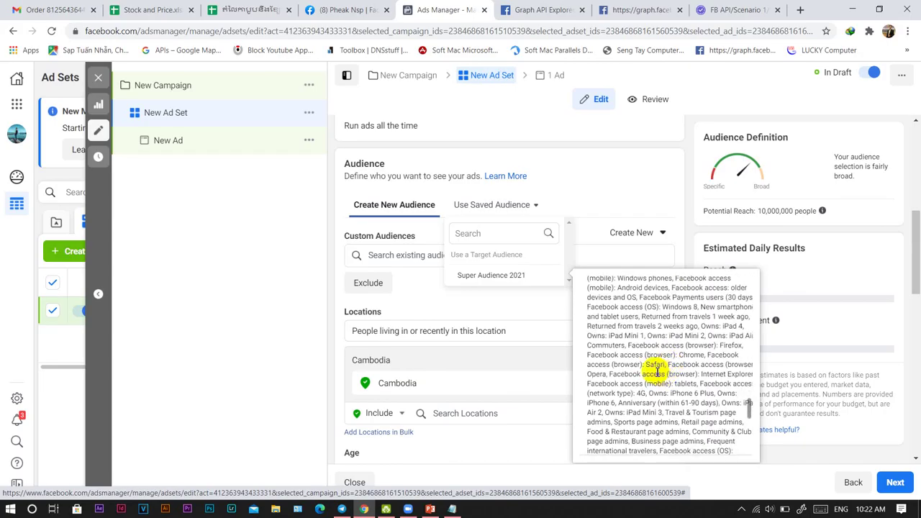
{"action": "scroll", "coordinate": [662, 372], "scroll_direction": "up", "scroll_amount": 10}
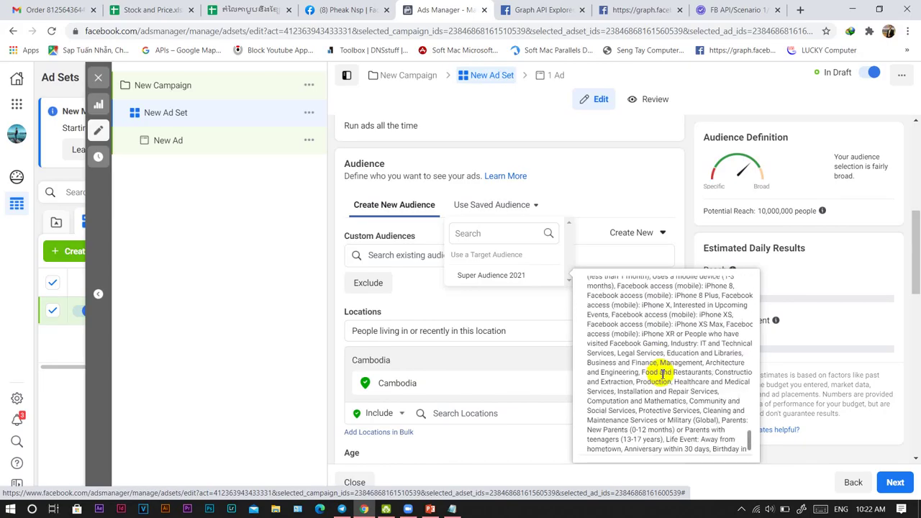
{"action": "scroll", "coordinate": [662, 374], "scroll_direction": "up", "scroll_amount": 8}
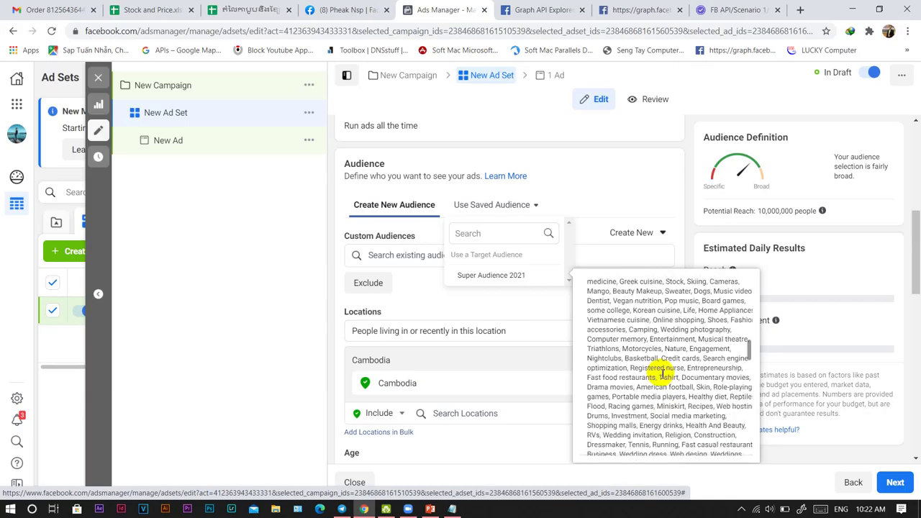
{"action": "scroll", "coordinate": [655, 368], "scroll_direction": "up", "scroll_amount": 5}
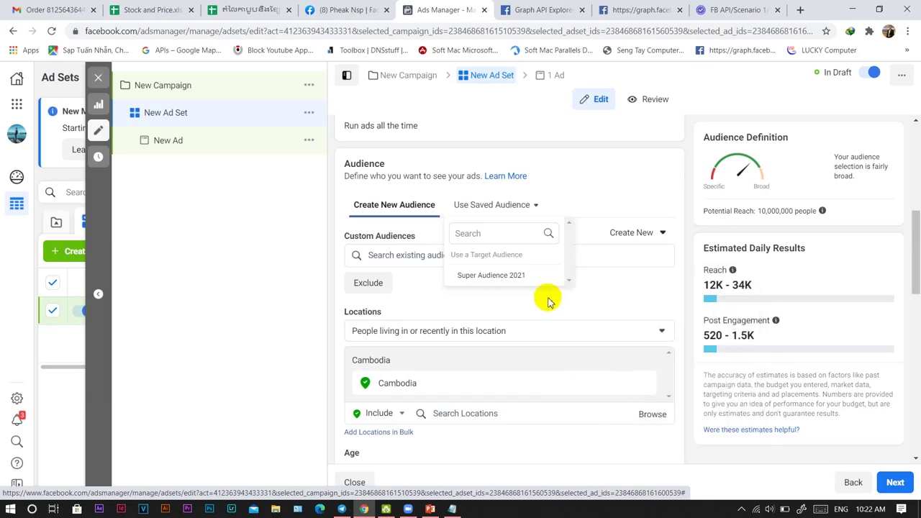
{"action": "left_click", "coordinate": [632, 288]}
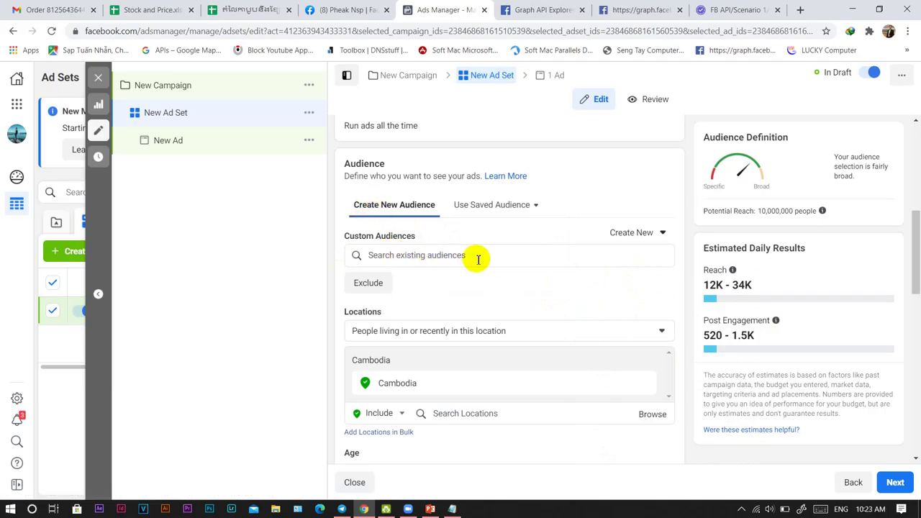
Examine the new audience's targeting fields, the map of the Cambodia location, and the include and exclude choices for locations.
{"action": "scroll", "coordinate": [475, 259], "scroll_direction": "down", "scroll_amount": 3}
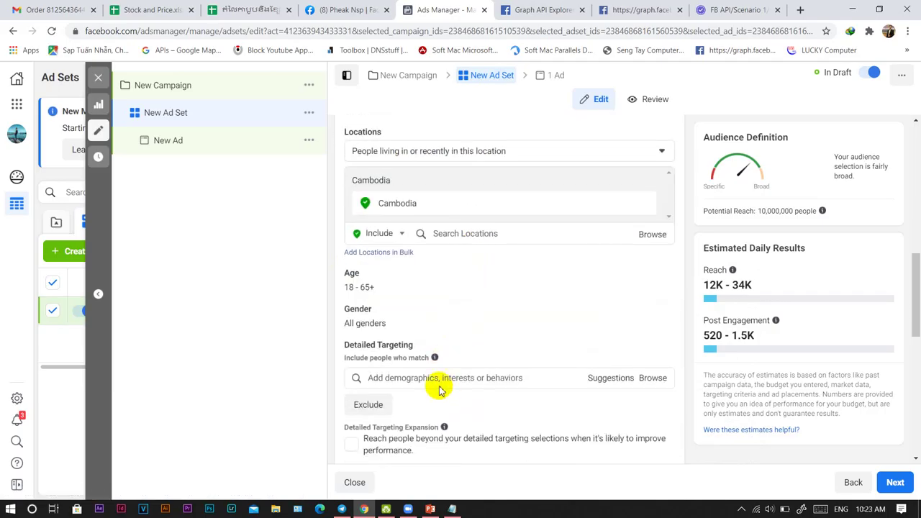
{"action": "scroll", "coordinate": [460, 385], "scroll_direction": "up", "scroll_amount": 2}
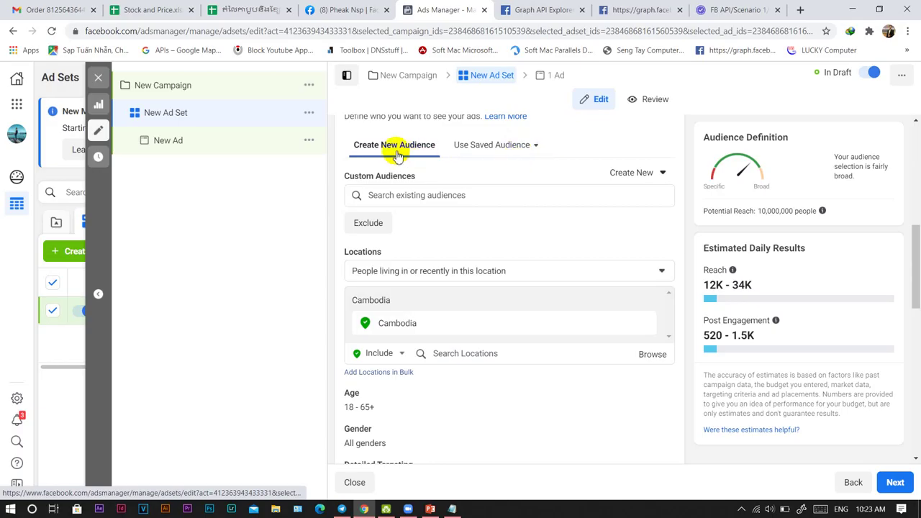
{"action": "scroll", "coordinate": [431, 185], "scroll_direction": "down", "scroll_amount": 2}
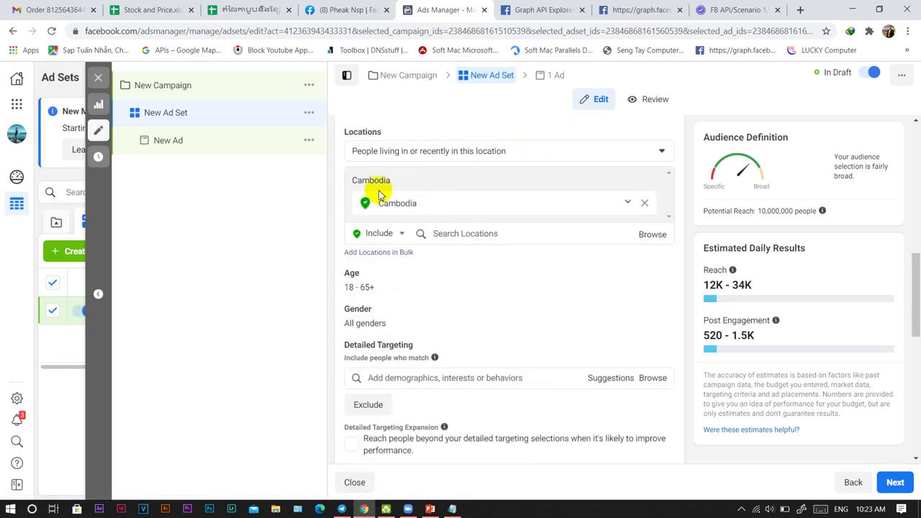
{"action": "left_click", "coordinate": [451, 203]}
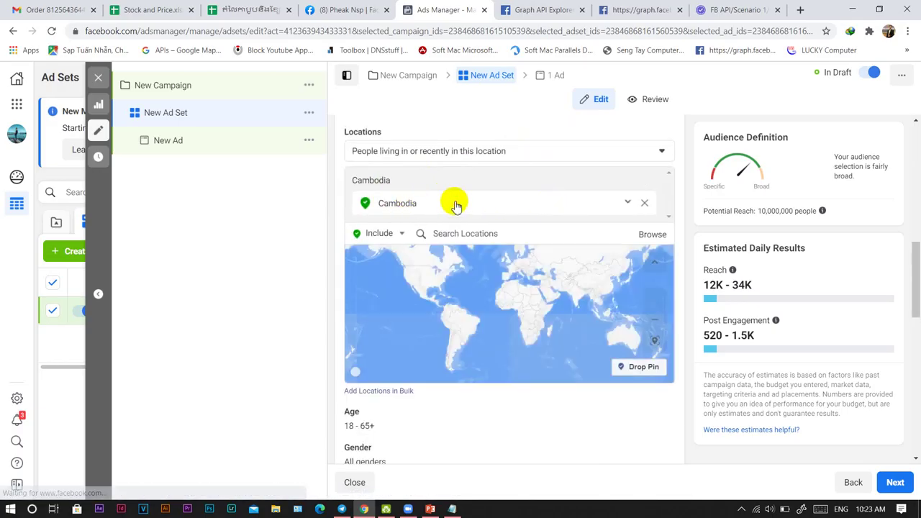
{"action": "left_click_drag", "start_coordinate": [527, 307], "coordinate": [456, 309]}
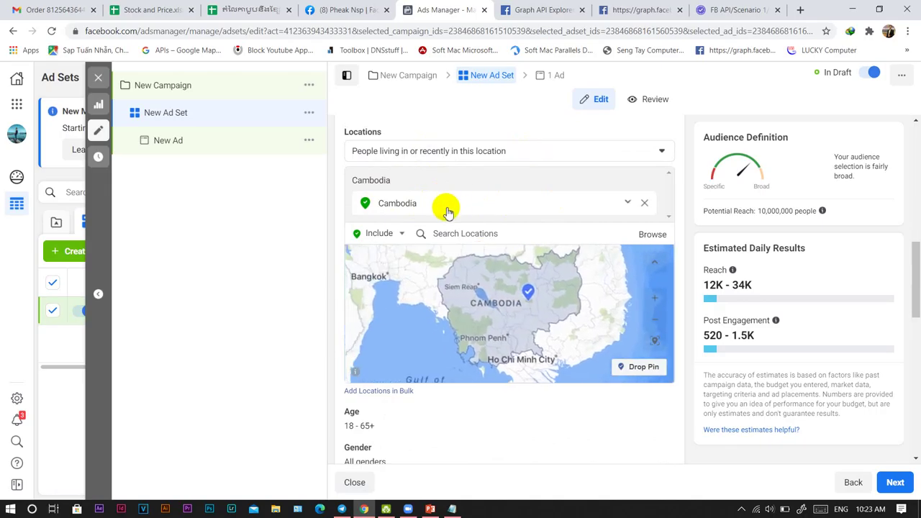
{"action": "left_click", "coordinate": [399, 233]}
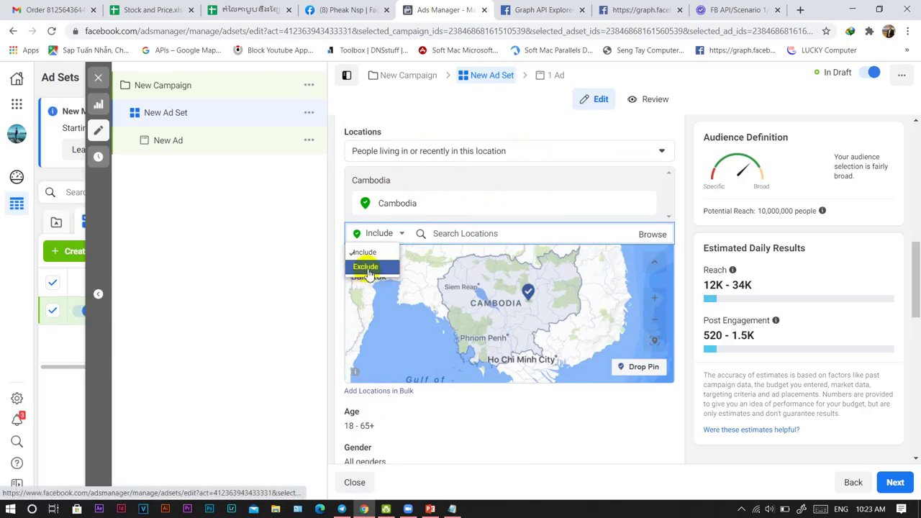
{"action": "left_click", "coordinate": [524, 234]}
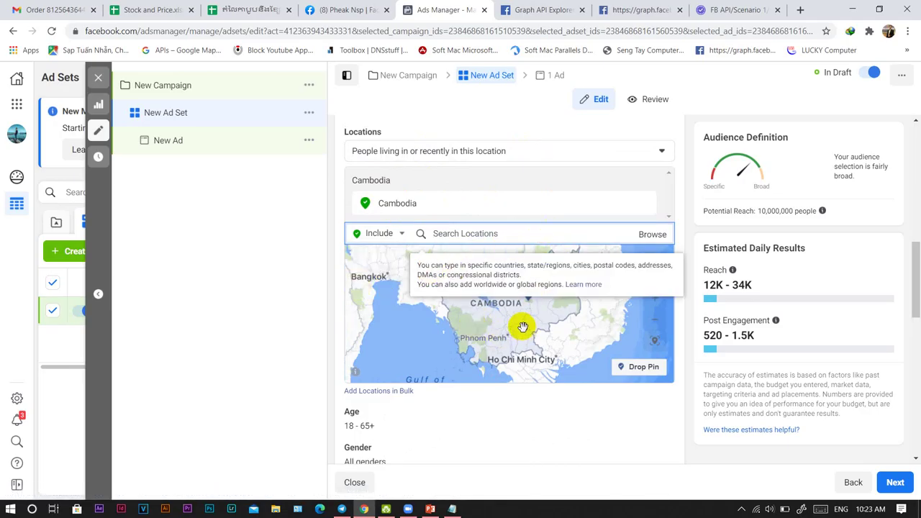
{"action": "left_click", "coordinate": [463, 310]}
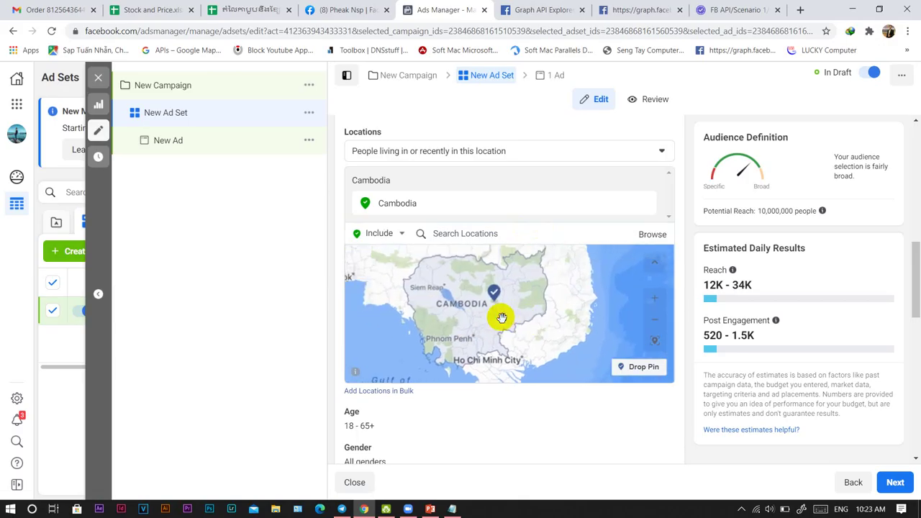
{"action": "scroll", "coordinate": [489, 310], "scroll_direction": "up", "scroll_amount": 5}
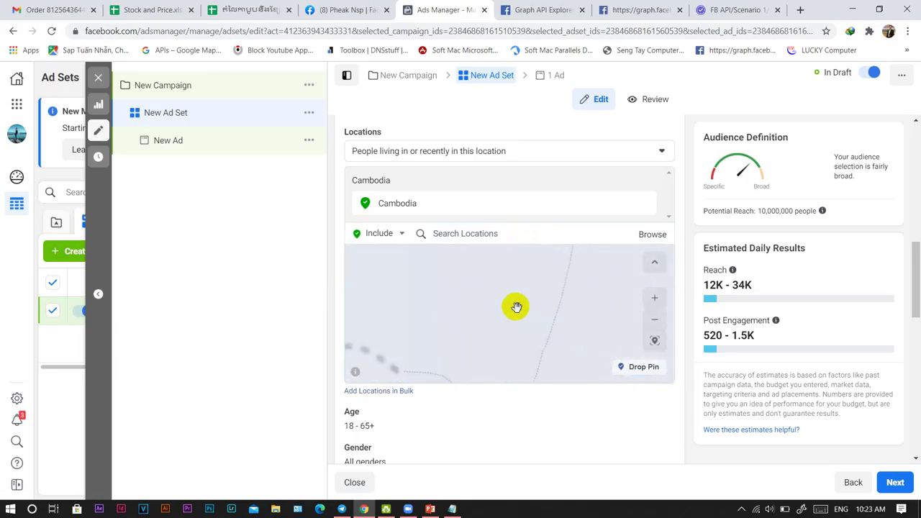
{"action": "scroll", "coordinate": [526, 325], "scroll_direction": "down", "scroll_amount": 5}
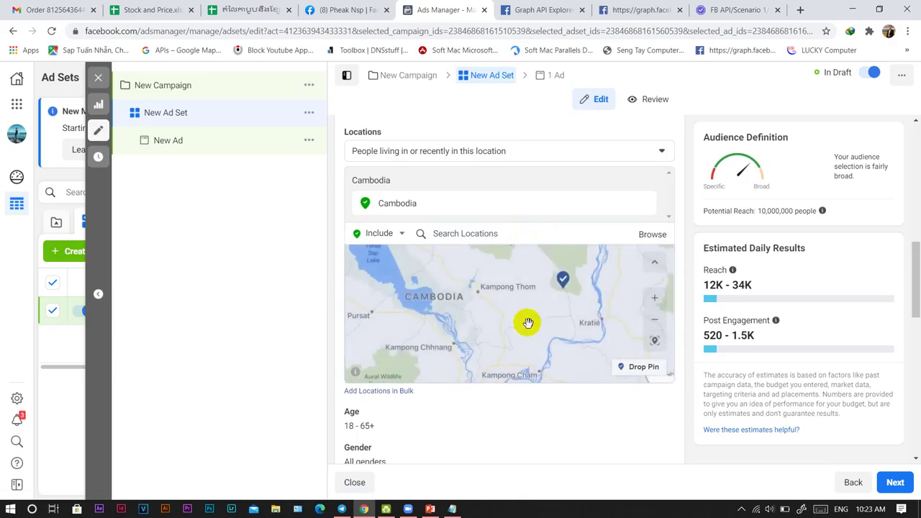
Replace Cambodia in the audience's included locations with the city Phnom Penh, Phnom Penh, Cambodia.
{"action": "left_click", "coordinate": [644, 204]}
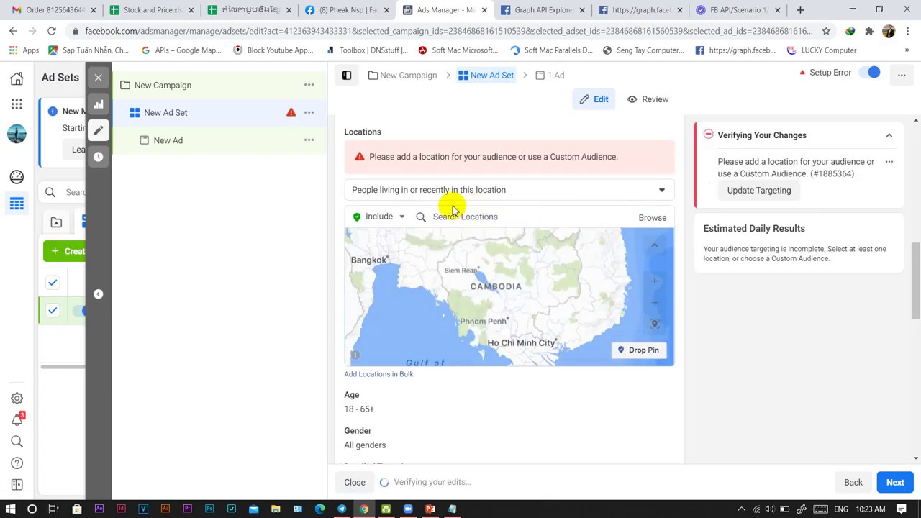
{"action": "left_click", "coordinate": [471, 215]}
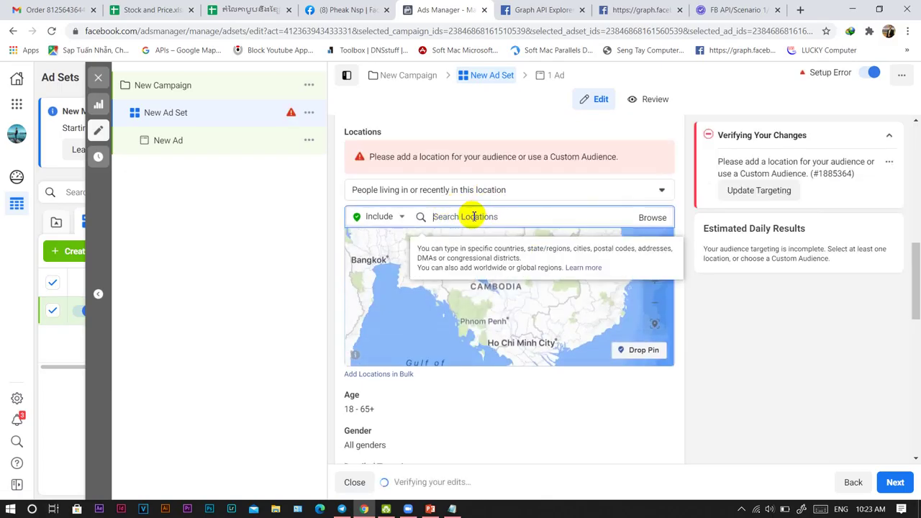
{"action": "type", "text": "phnom"}
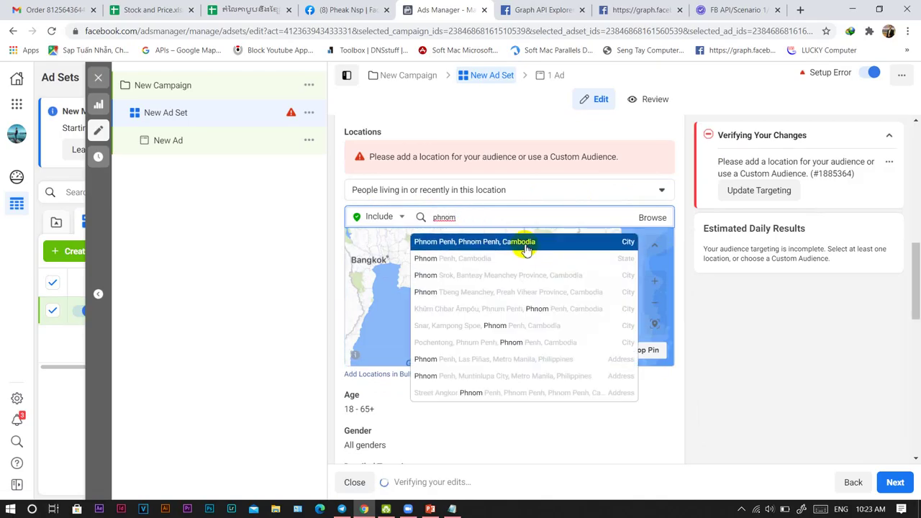
{"action": "left_click", "coordinate": [525, 244]}
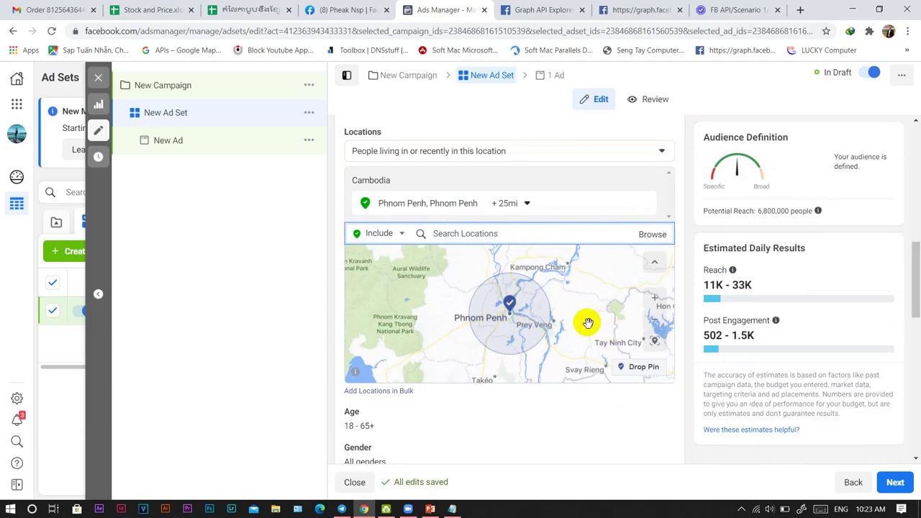
Drop three included location pins around Phnom Penh at about (11.65, 105.13), (11.63, 104.96) and (11.59, 104.79).
{"action": "left_click", "coordinate": [630, 375]}
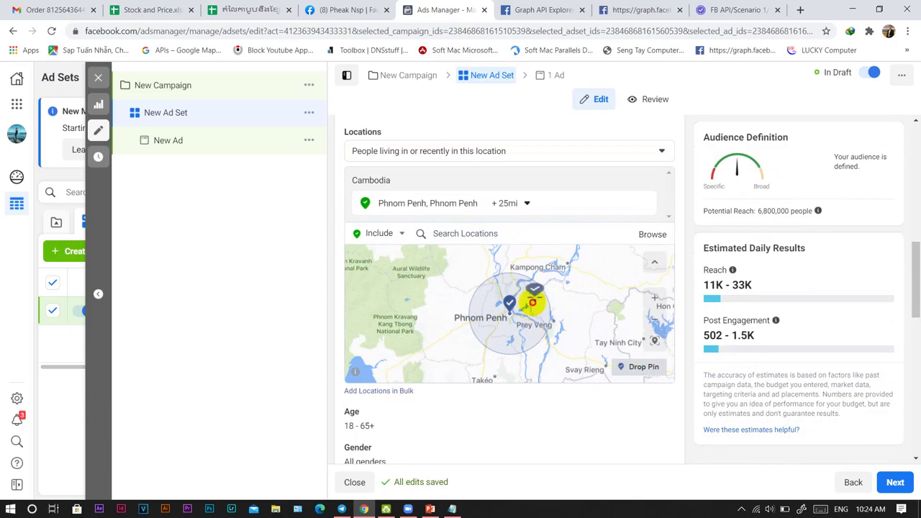
{"action": "left_click", "coordinate": [533, 302]}
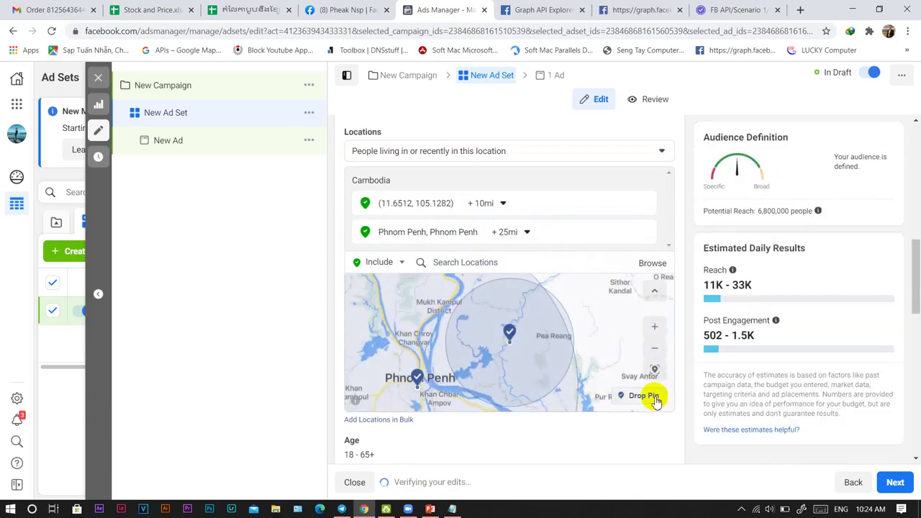
{"action": "left_click", "coordinate": [651, 397]}
{"action": "left_click", "coordinate": [436, 351]}
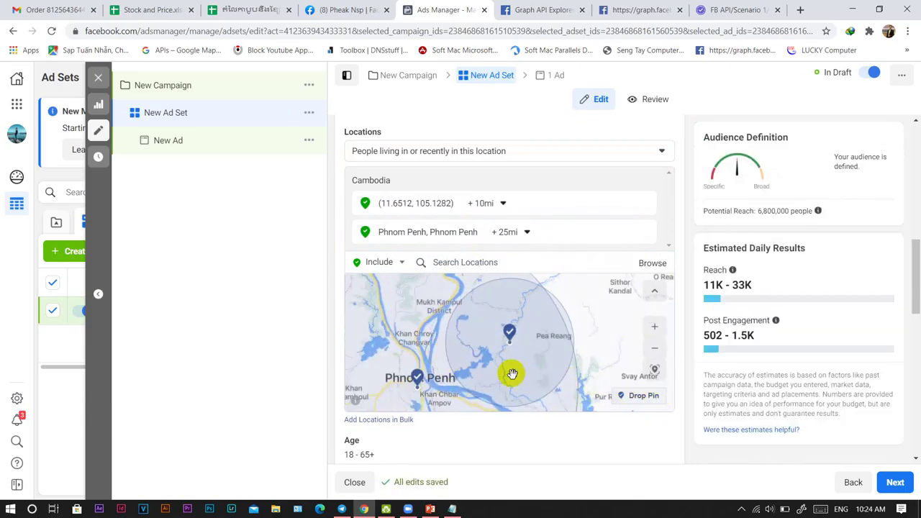
{"action": "left_click", "coordinate": [642, 425]}
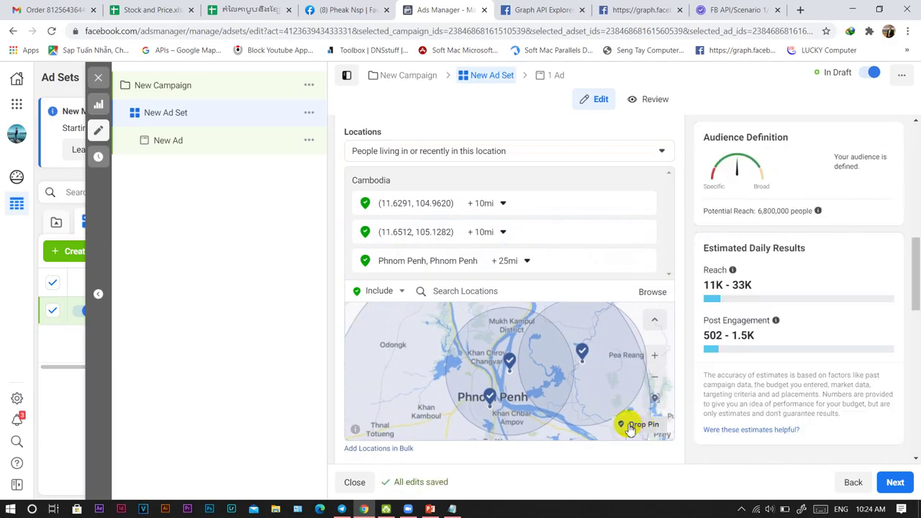
{"action": "left_click", "coordinate": [436, 390]}
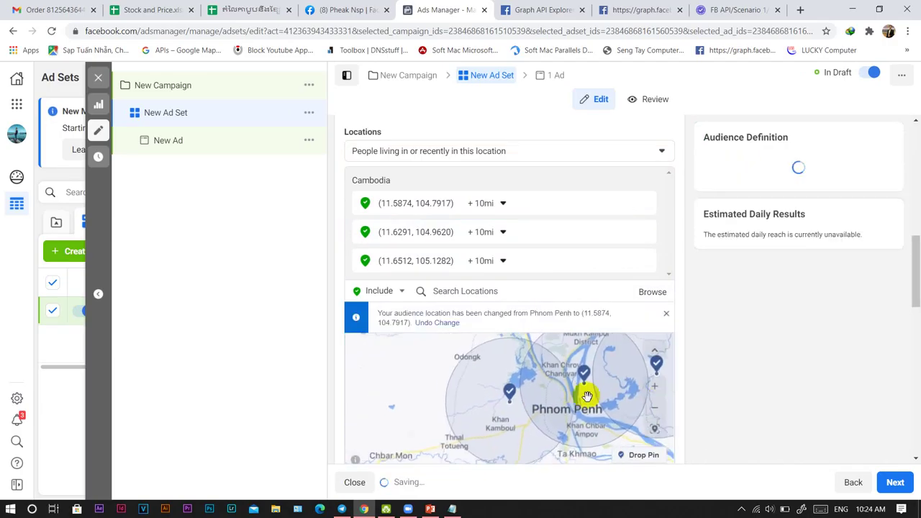
Drop two more included pins south and southeast of Phnom Penh at about (11.42, 104.93) and (11.47, 105.10).
{"action": "scroll", "coordinate": [573, 409], "scroll_direction": "down", "scroll_amount": 3}
{"action": "scroll", "coordinate": [573, 409], "scroll_direction": "up", "scroll_amount": 5}
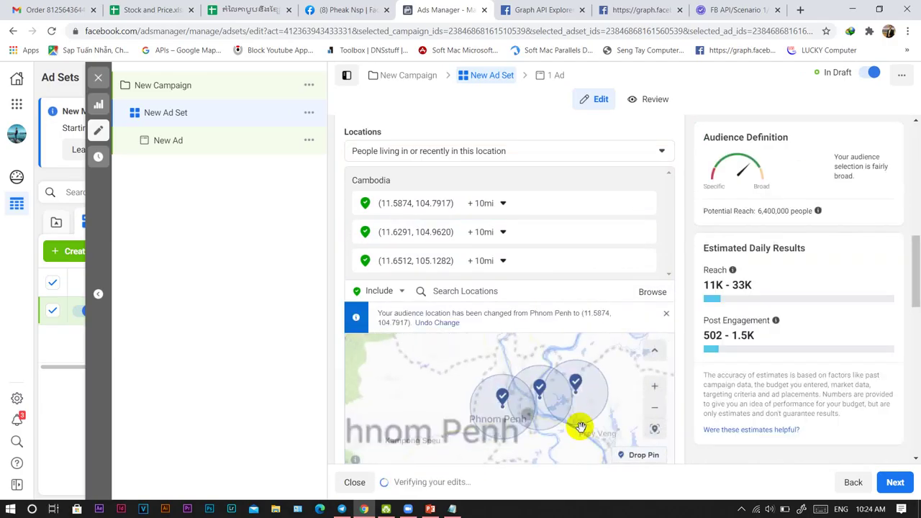
{"action": "left_click", "coordinate": [633, 458]}
{"action": "left_click", "coordinate": [467, 408]}
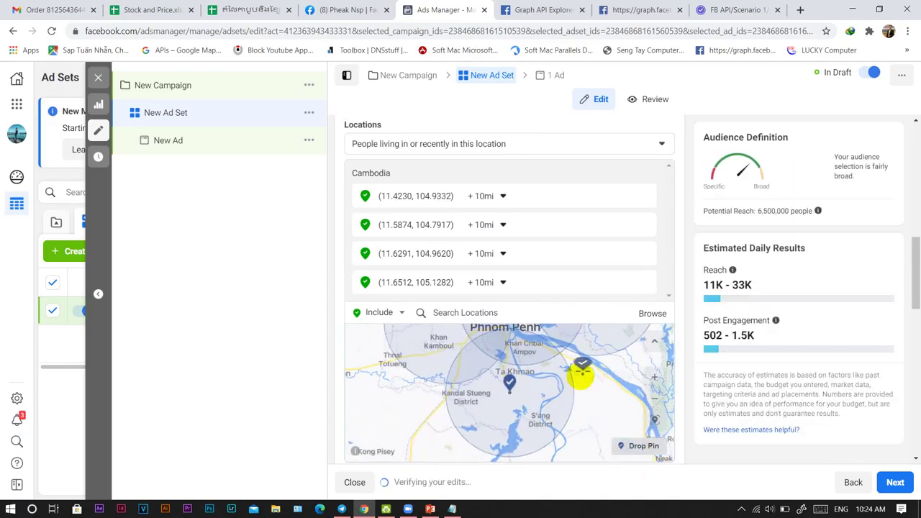
{"action": "left_click", "coordinate": [582, 372]}
{"action": "scroll", "coordinate": [516, 391], "scroll_direction": "down", "scroll_amount": 5}
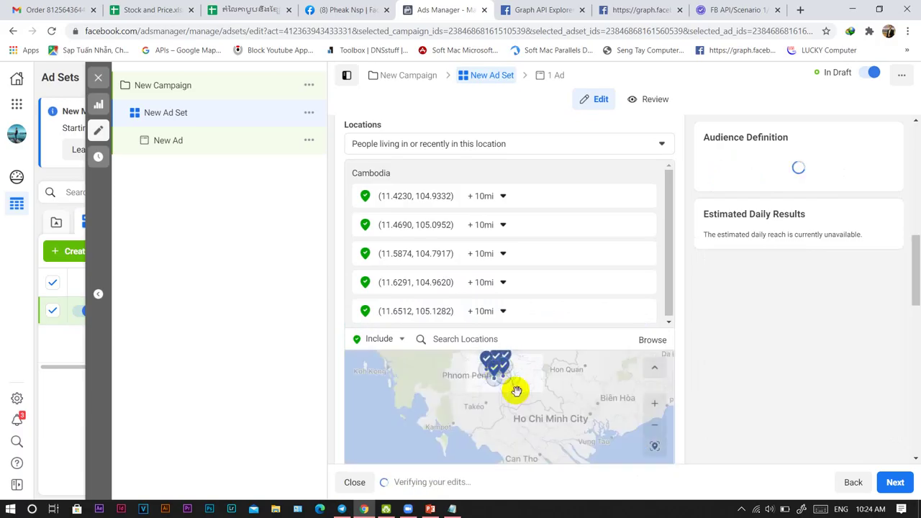
{"action": "scroll", "coordinate": [510, 420], "scroll_direction": "up", "scroll_amount": 5}
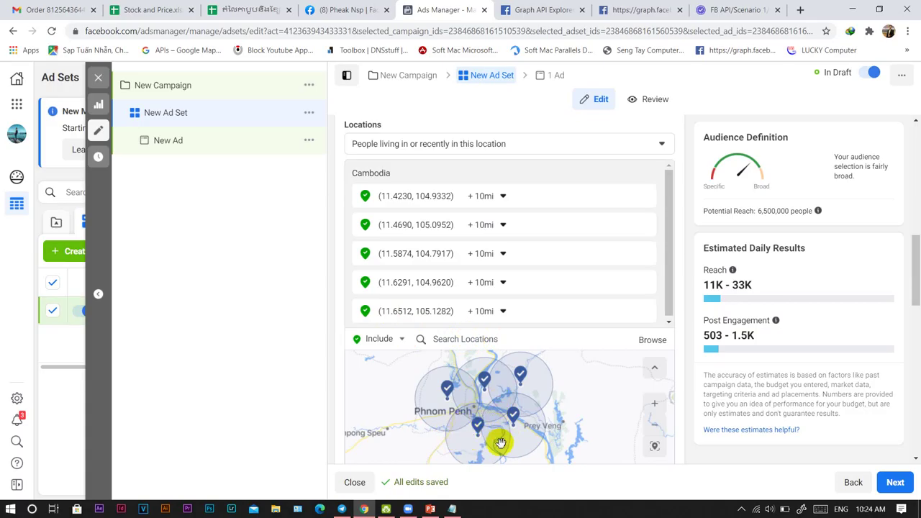
Set the radius around the included location (11.6512, 105.1282) to 12 mi.
{"action": "left_click", "coordinate": [484, 312]}
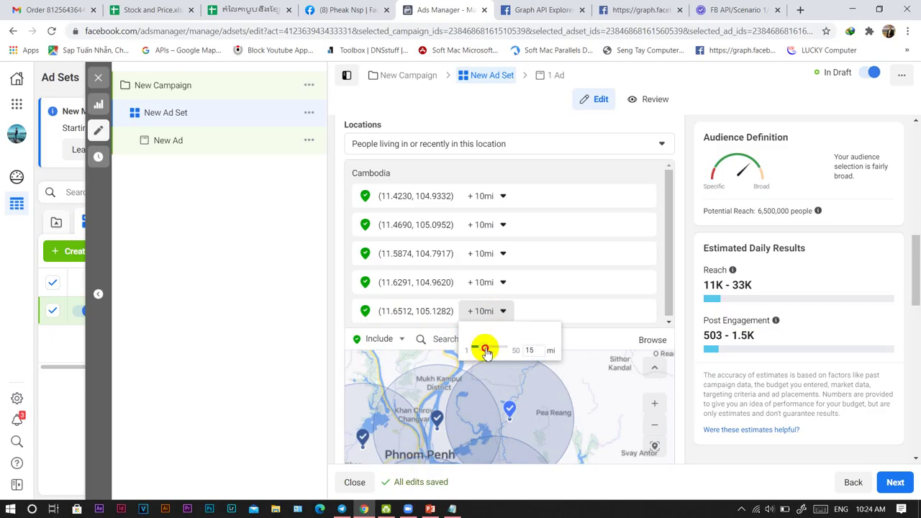
{"action": "left_click_drag", "start_coordinate": [484, 352], "coordinate": [484, 351]}
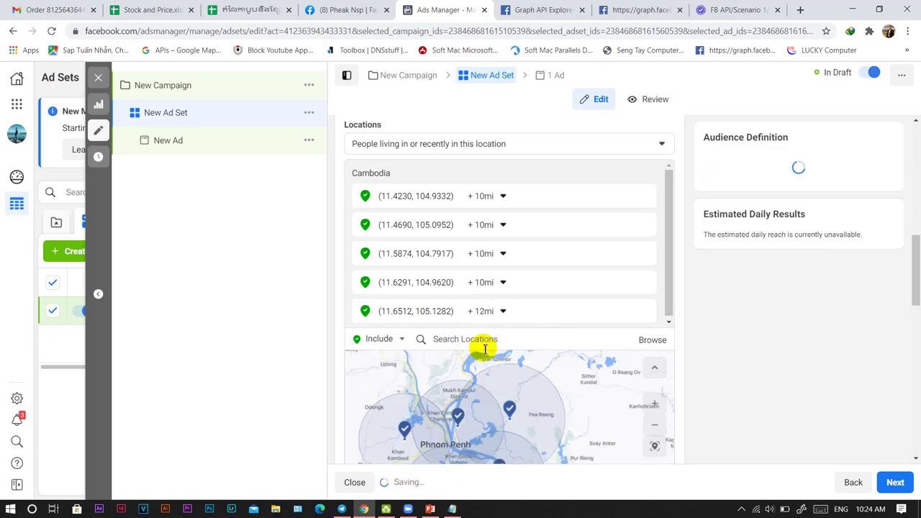
{"action": "scroll", "coordinate": [734, 317], "scroll_direction": "down", "scroll_amount": 3}
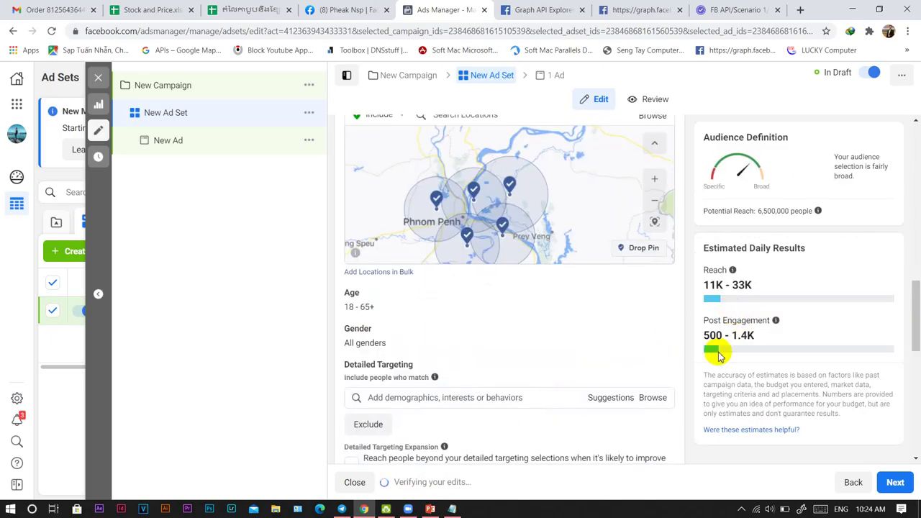
{"action": "scroll", "coordinate": [749, 356], "scroll_direction": "up", "scroll_amount": 3}
{"action": "scroll", "coordinate": [547, 325], "scroll_direction": "down", "scroll_amount": 2}
{"action": "scroll", "coordinate": [546, 328], "scroll_direction": "up", "scroll_amount": 2}
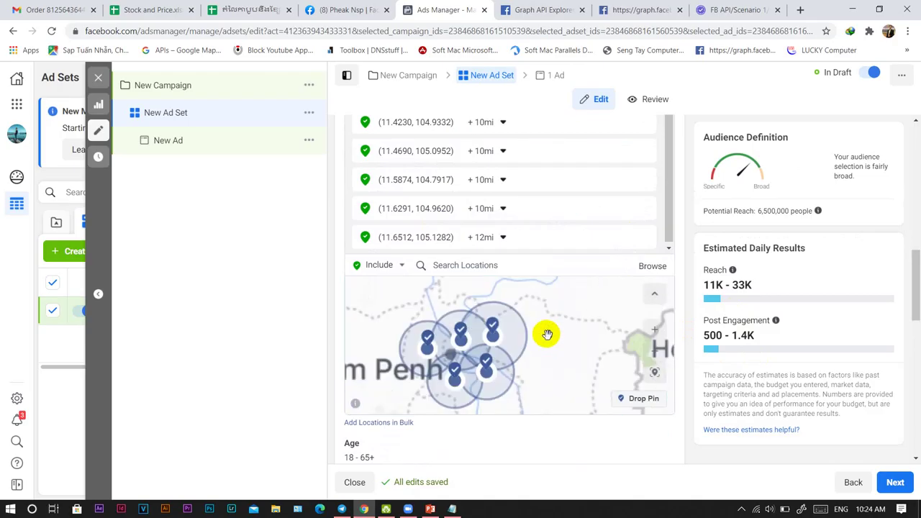
Drop four more included pins at about (11.48, 105.29) near Prey Veng, (11.39, 105.13), (11.41, 104.99) and between Phnom Penh and Pea Reang.
{"action": "left_click", "coordinate": [659, 403]}
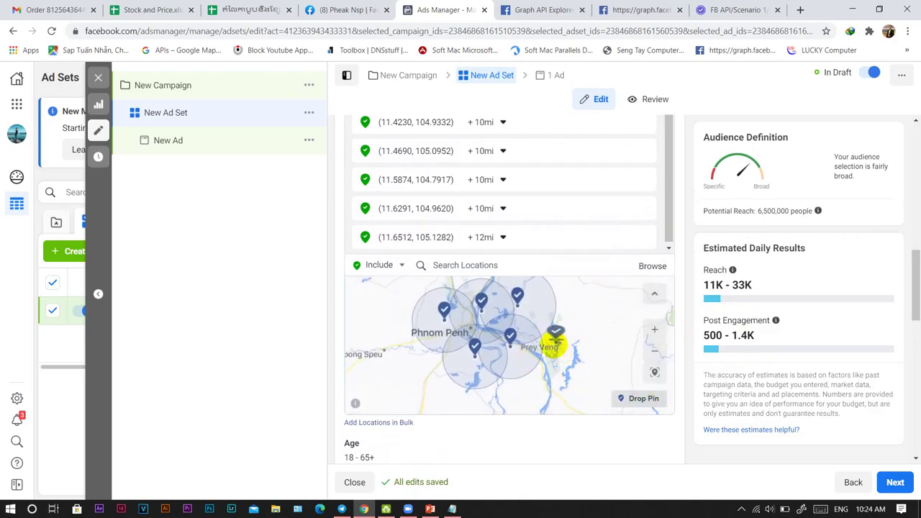
{"action": "left_click", "coordinate": [554, 346]}
{"action": "left_click", "coordinate": [633, 399]}
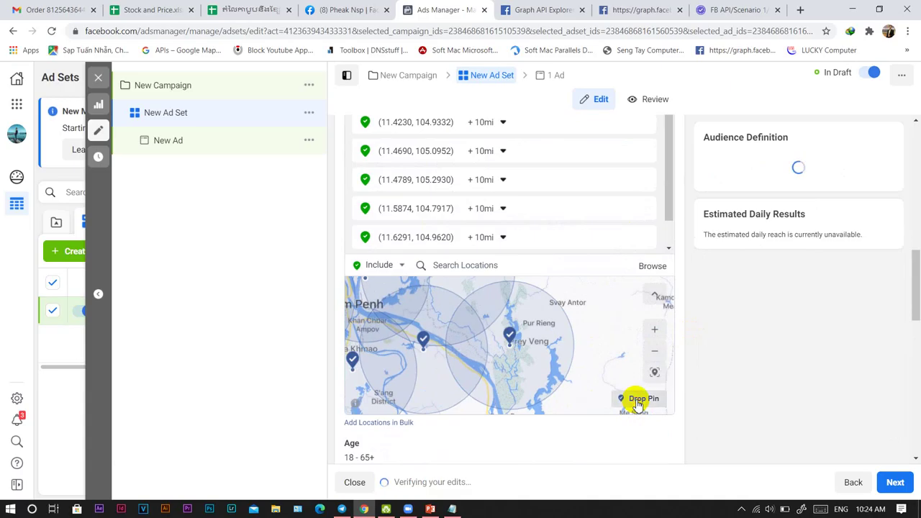
{"action": "left_click", "coordinate": [438, 387]}
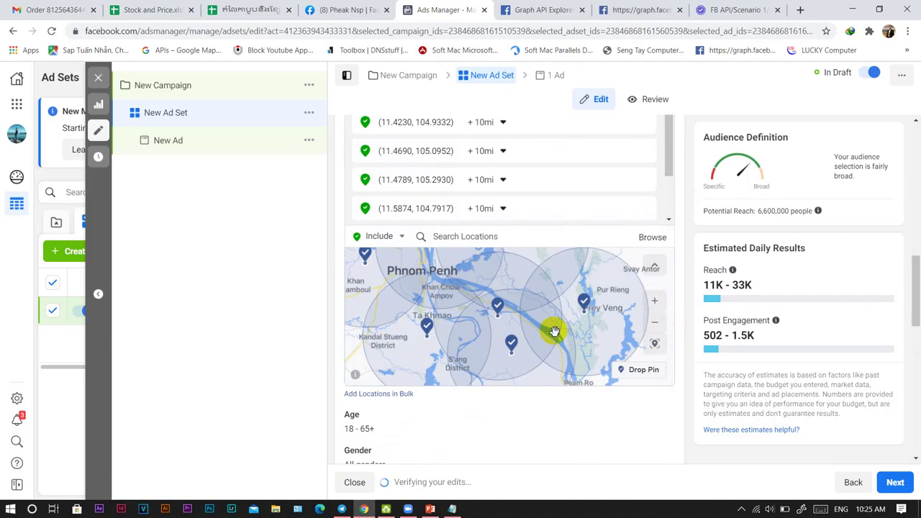
{"action": "left_click", "coordinate": [633, 370]}
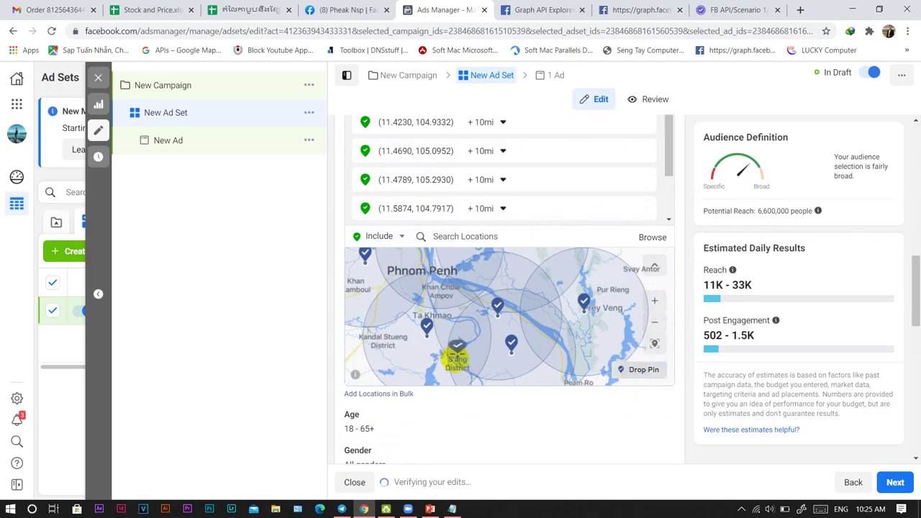
{"action": "left_click", "coordinate": [452, 341]}
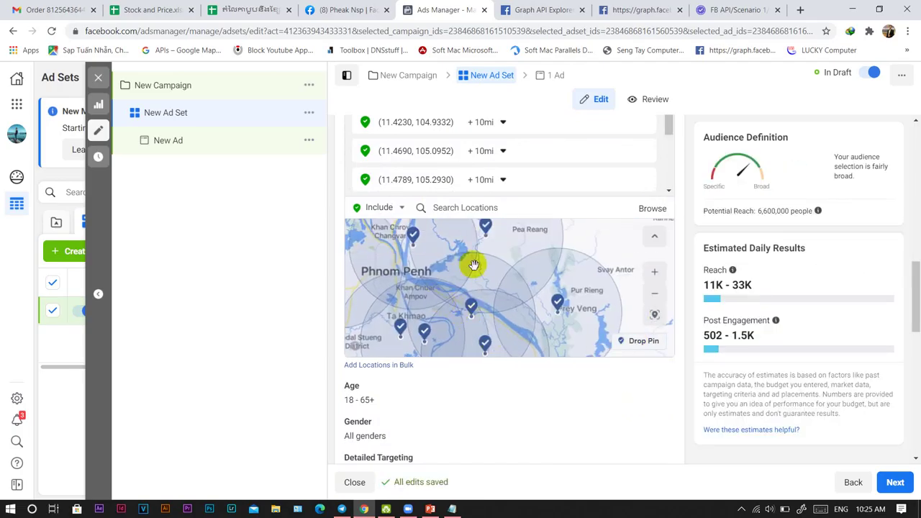
{"action": "left_click", "coordinate": [633, 341]}
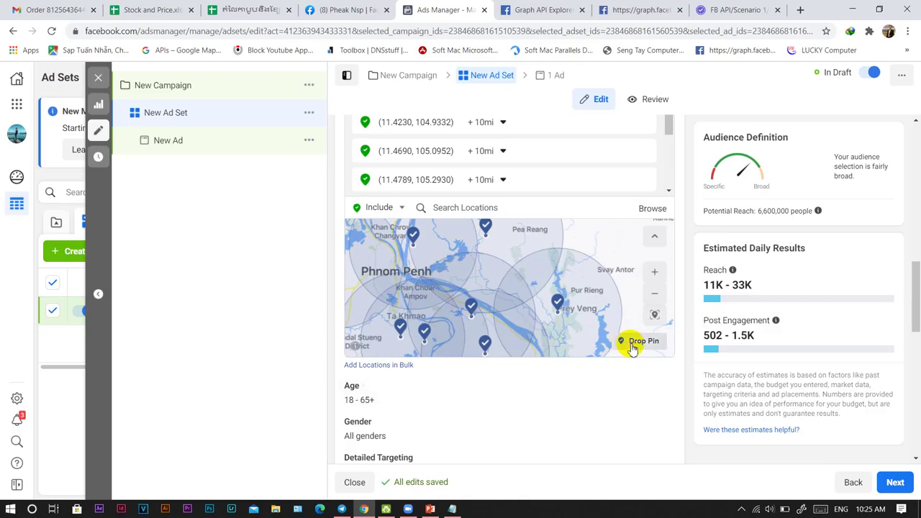
{"action": "left_click", "coordinate": [480, 280]}
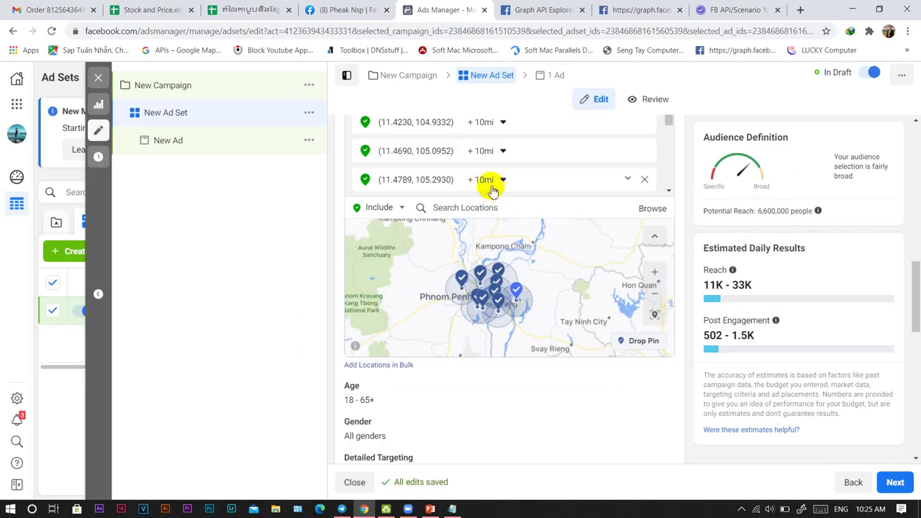
Search the audience's detailed targeting for online.
{"action": "scroll", "coordinate": [492, 188], "scroll_direction": "up", "scroll_amount": 3}
{"action": "scroll", "coordinate": [492, 194], "scroll_direction": "up", "scroll_amount": 1}
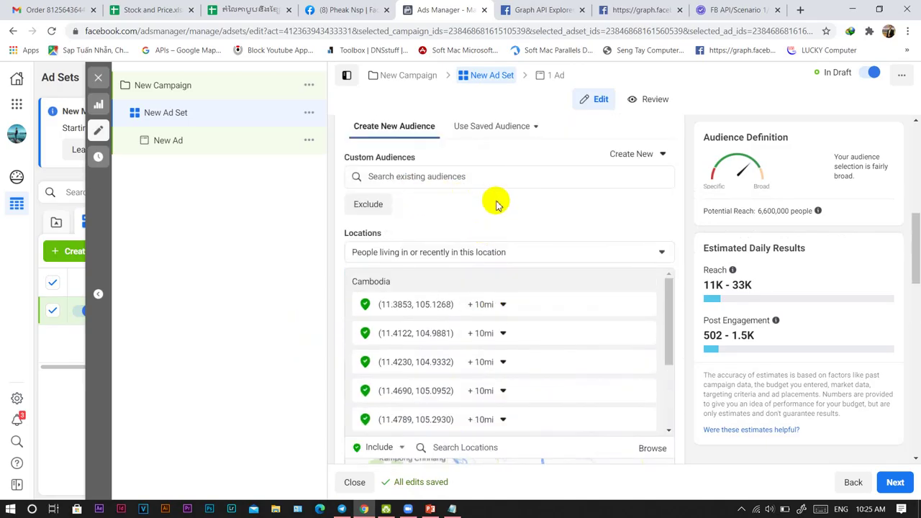
{"action": "scroll", "coordinate": [456, 161], "scroll_direction": "down", "scroll_amount": 3}
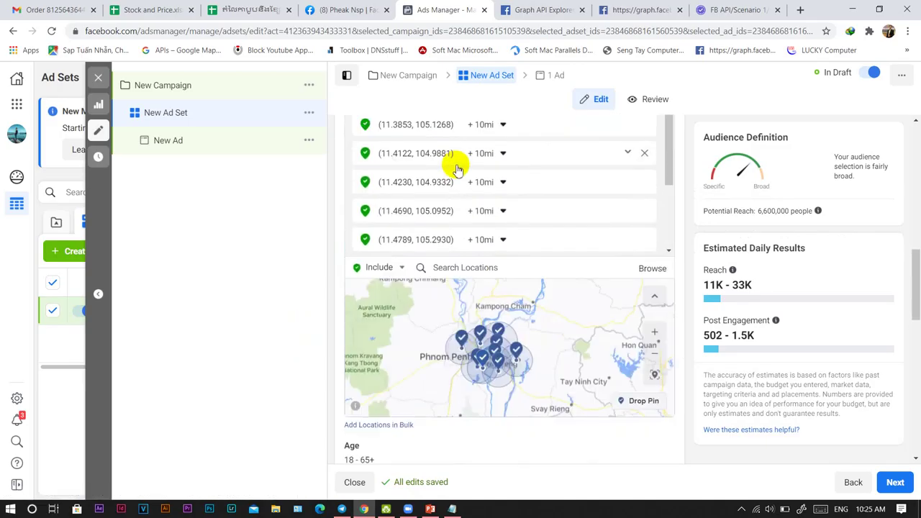
{"action": "scroll", "coordinate": [641, 400], "scroll_direction": "down", "scroll_amount": 2}
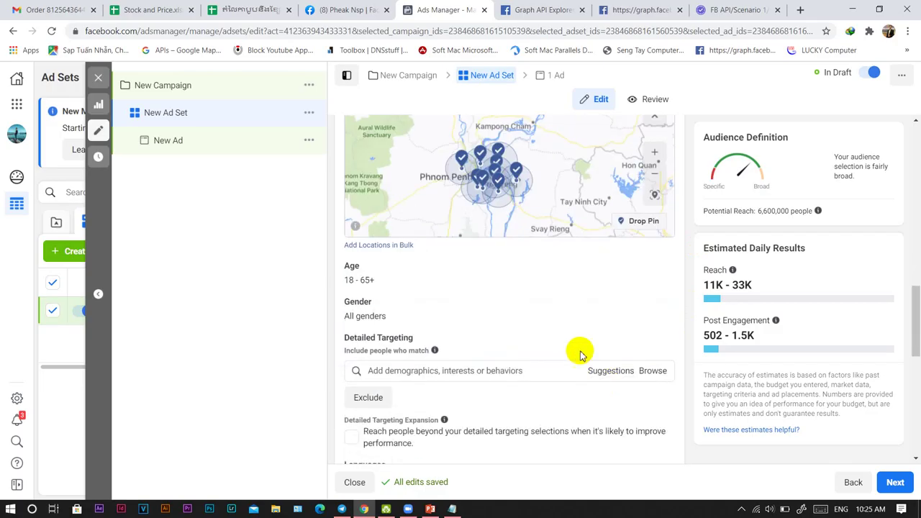
{"action": "scroll", "coordinate": [414, 323], "scroll_direction": "down", "scroll_amount": 1}
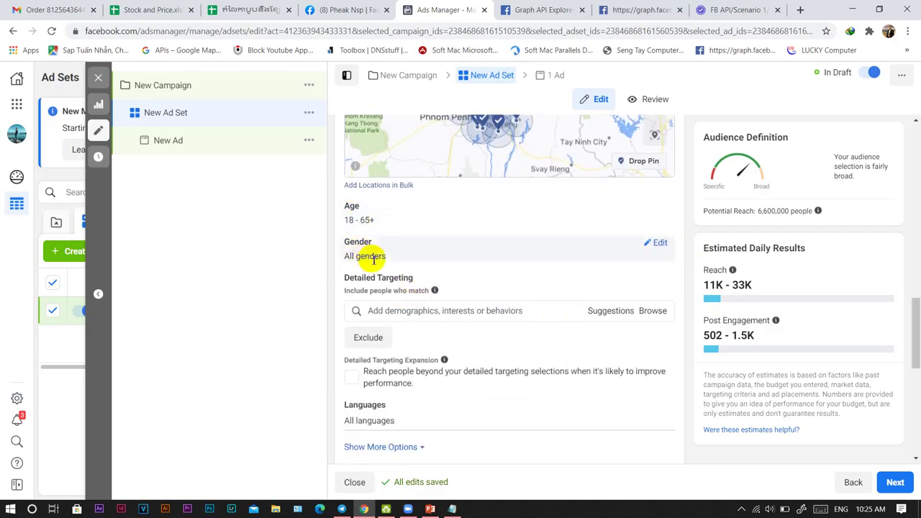
{"action": "scroll", "coordinate": [553, 268], "scroll_direction": "down", "scroll_amount": 2}
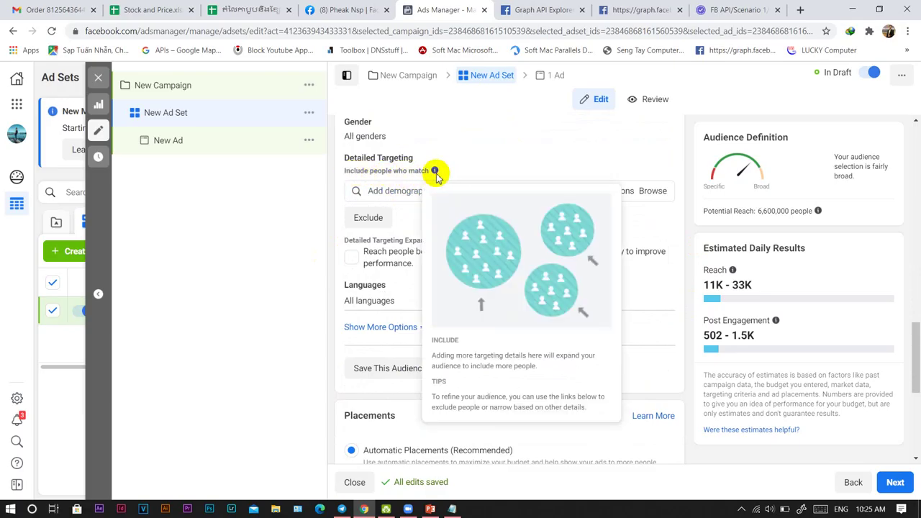
{"action": "left_click", "coordinate": [394, 191]}
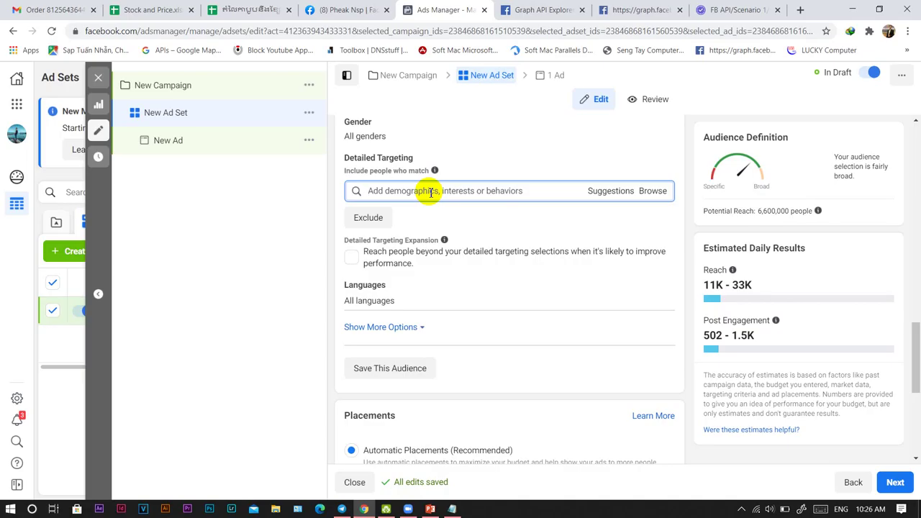
{"action": "type", "text": "d"}
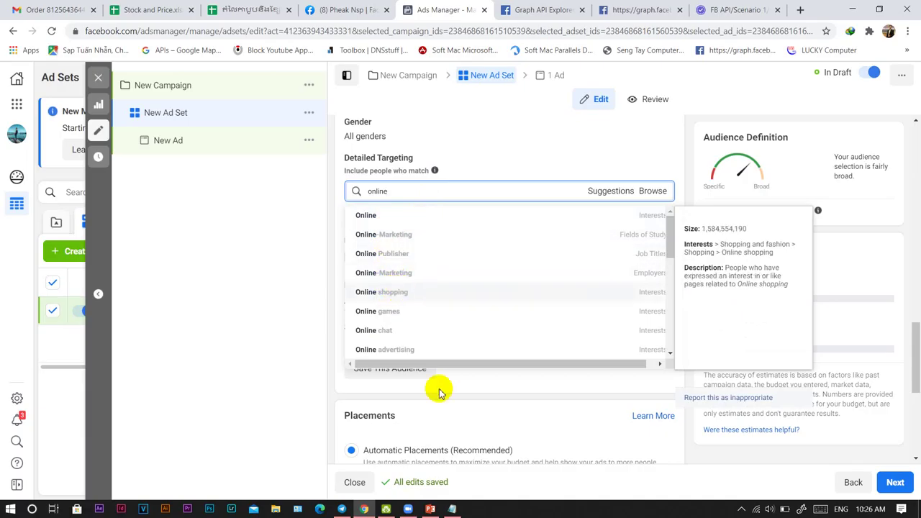
Switch to the Audience Sale Bag file in Notepad, look through its list of saved interests and return to Ads Manager.
{"action": "left_click", "coordinate": [451, 508]}
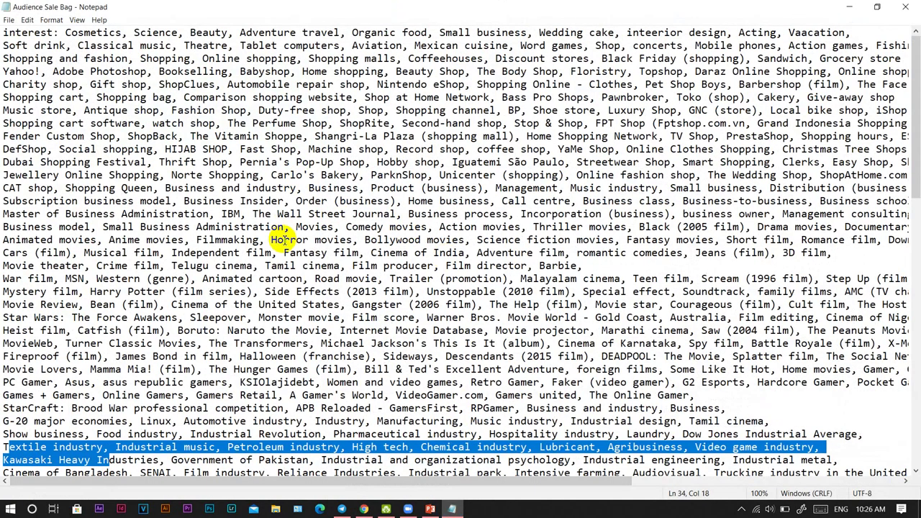
{"action": "scroll", "coordinate": [282, 240], "scroll_direction": "down", "scroll_amount": 15}
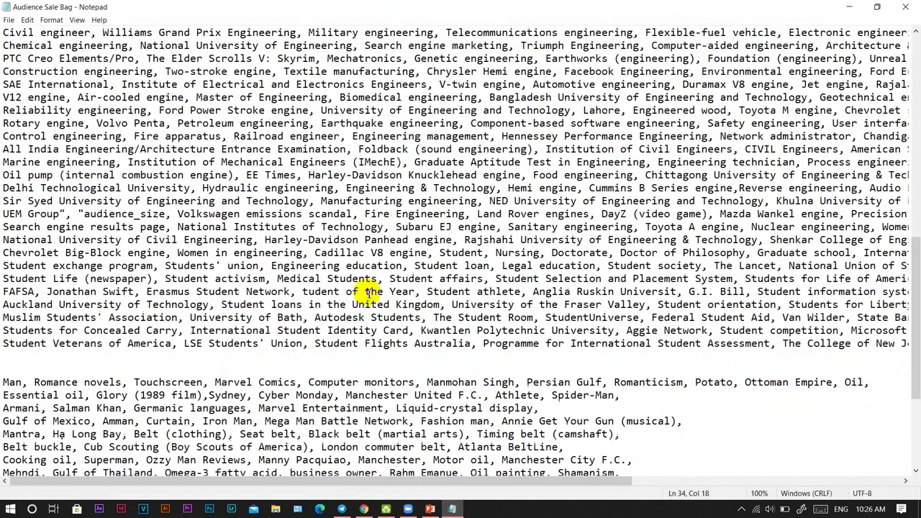
{"action": "scroll", "coordinate": [367, 293], "scroll_direction": "down", "scroll_amount": 1}
{"action": "scroll", "coordinate": [367, 294], "scroll_direction": "up", "scroll_amount": 17}
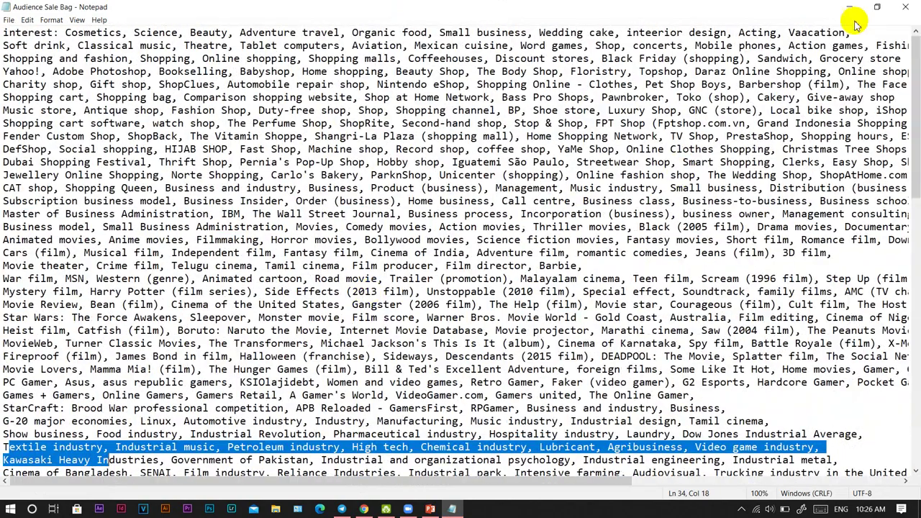
{"action": "left_click", "coordinate": [847, 7]}
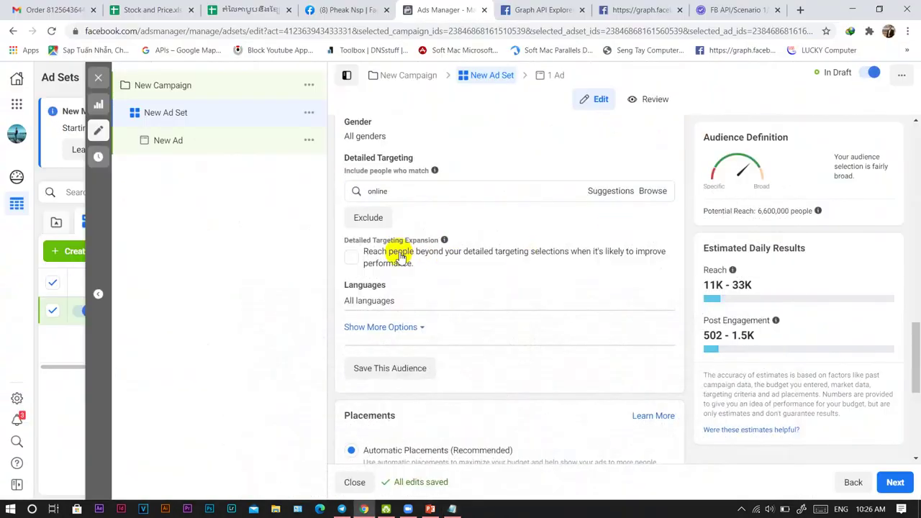
Add the field of study Online-Marketing from the online search to the audience's detailed targeting.
{"action": "double_click", "coordinate": [408, 189]}
{"action": "left_click", "coordinate": [409, 188]}
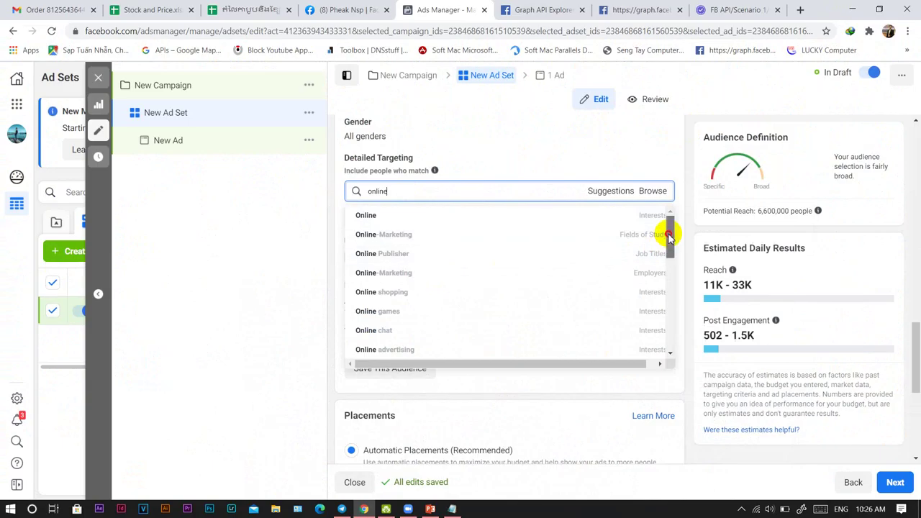
{"action": "left_click_drag", "start_coordinate": [668, 236], "coordinate": [658, 163]}
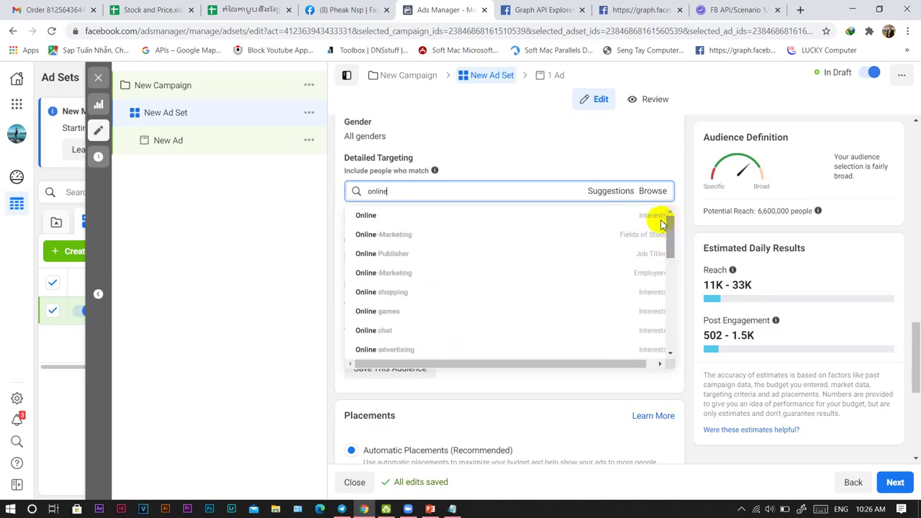
{"action": "left_click", "coordinate": [400, 238]}
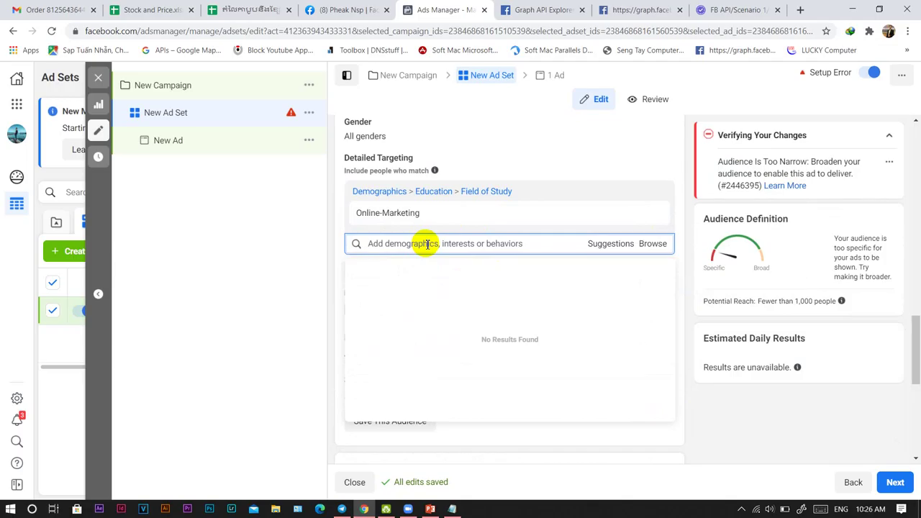
Find the Online shopping interest and add it to the audience's detailed targeting.
{"action": "type", "text": "on"}
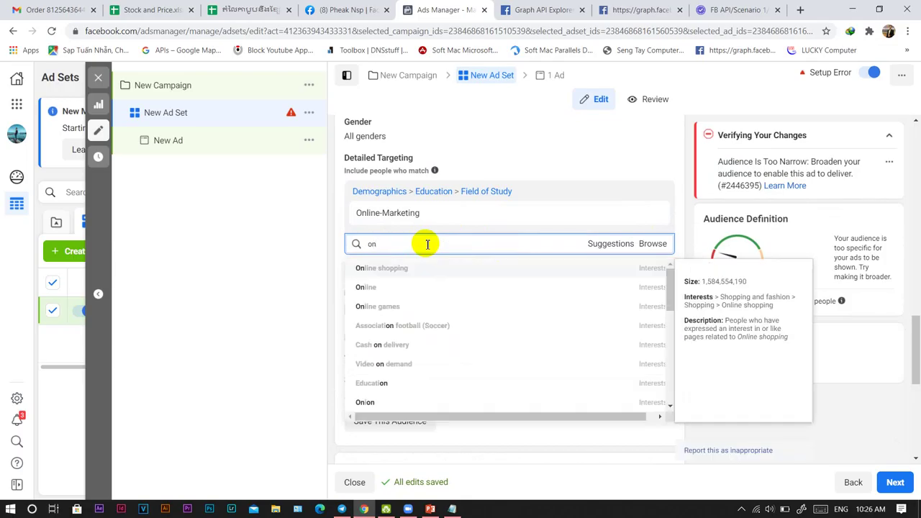
{"action": "type", "text": "i"}
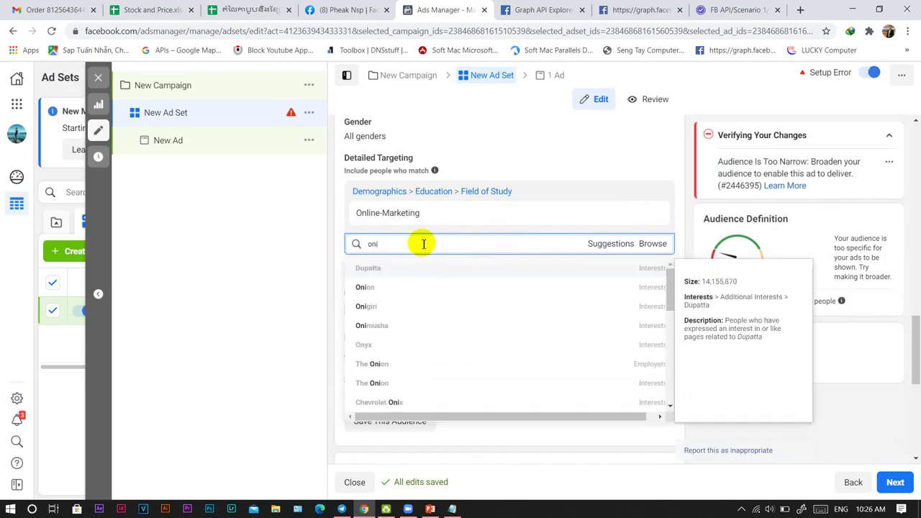
{"action": "left_click", "coordinate": [369, 267]}
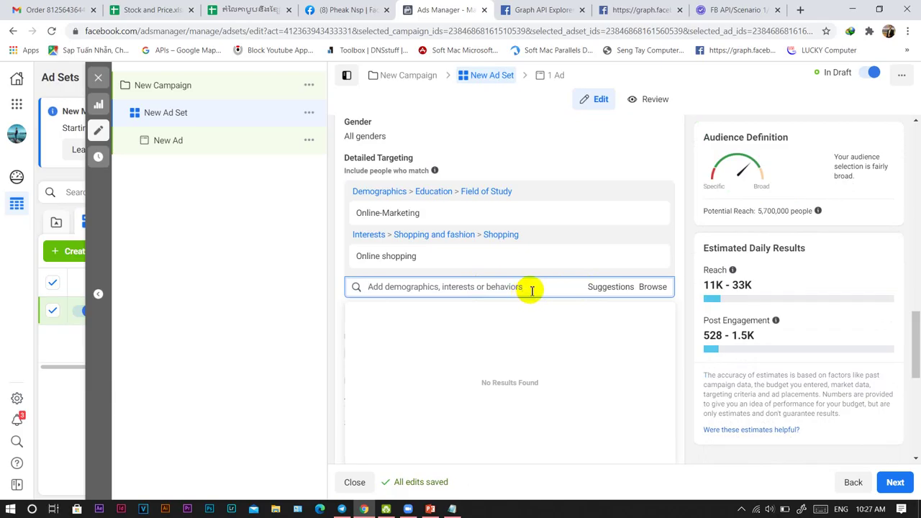
Look through the full list of detailed targeting suggestions related to Online-Marketing and Online shopping.
{"action": "left_click", "coordinate": [610, 290]}
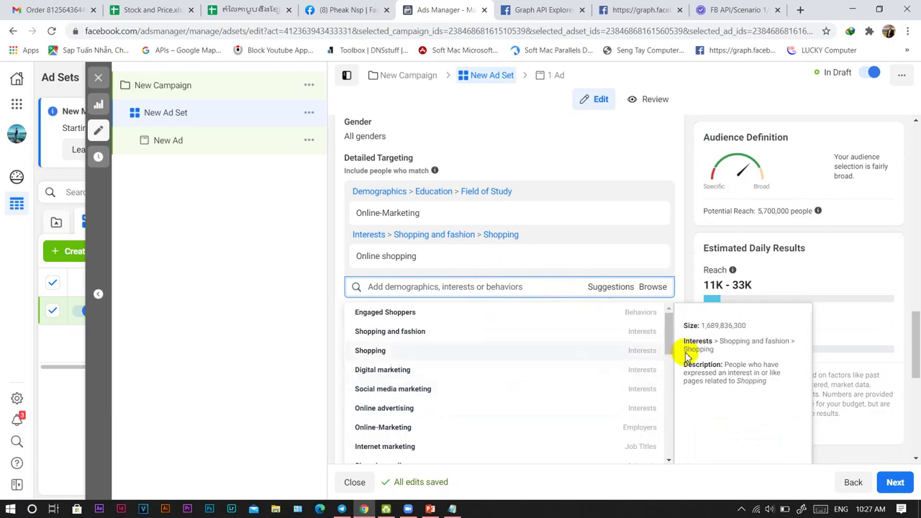
{"action": "mouse_move", "coordinate": [663, 336]}
{"action": "left_mouse_down"}
{"action": "mouse_move", "coordinate": [670, 362]}
{"action": "mouse_move", "coordinate": [671, 336]}
{"action": "left_mouse_up"}
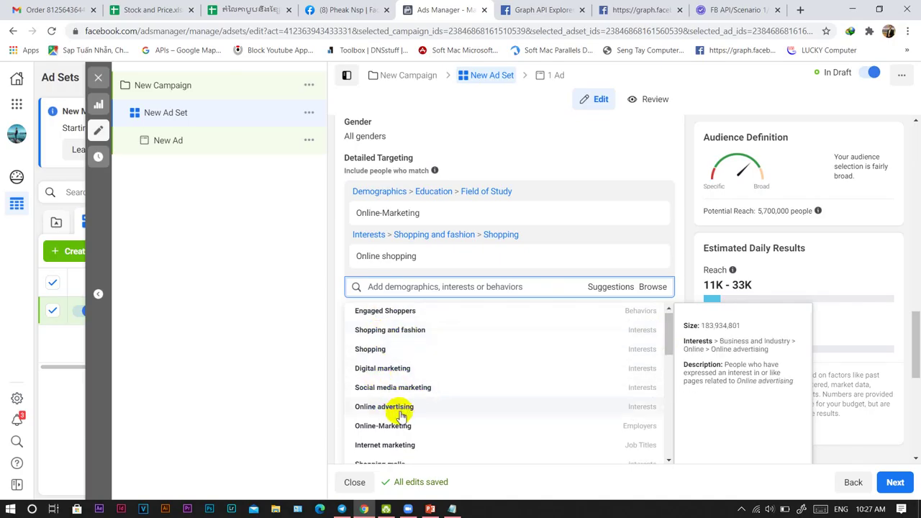
{"action": "scroll", "coordinate": [428, 411], "scroll_direction": "down", "scroll_amount": 3}
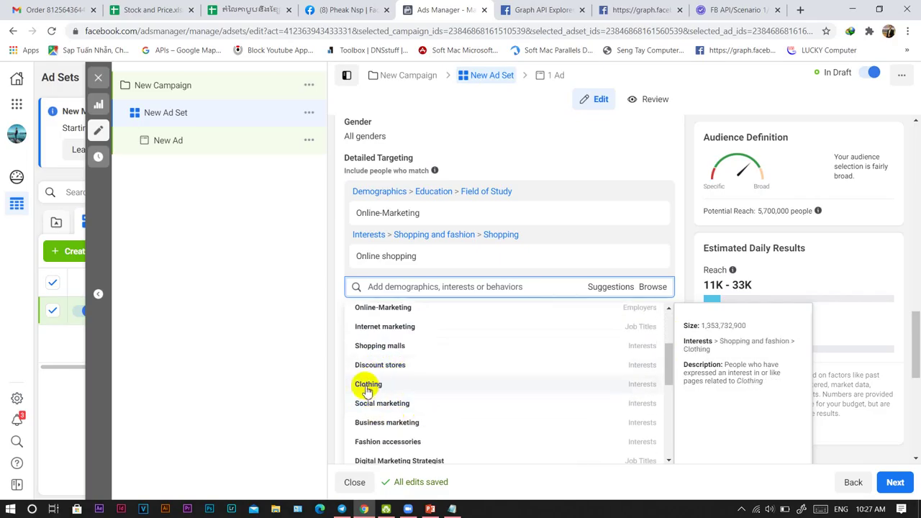
{"action": "scroll", "coordinate": [396, 424], "scroll_direction": "down", "scroll_amount": 3}
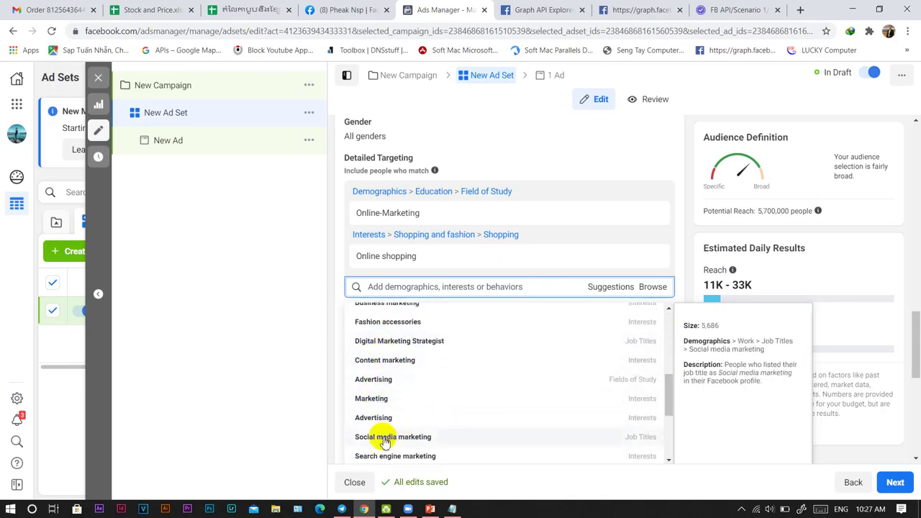
{"action": "scroll", "coordinate": [386, 442], "scroll_direction": "down", "scroll_amount": 3}
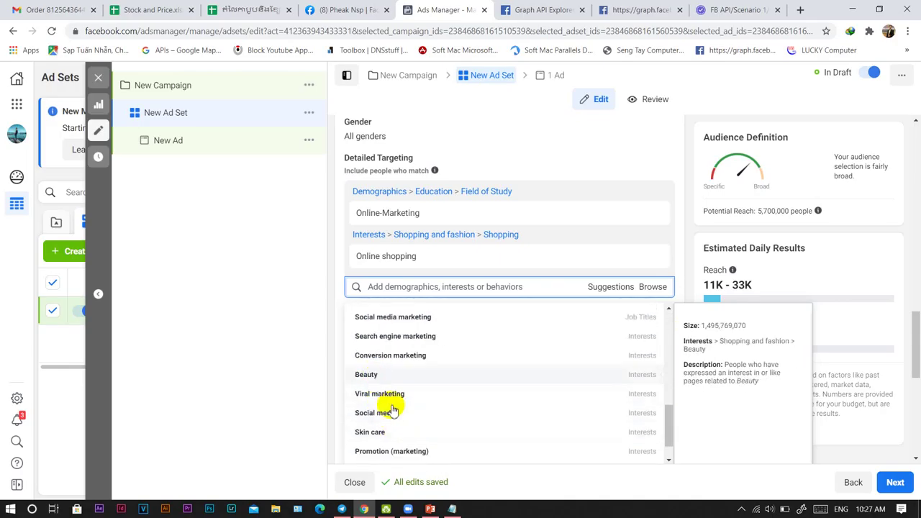
{"action": "scroll", "coordinate": [386, 416], "scroll_direction": "down", "scroll_amount": 4}
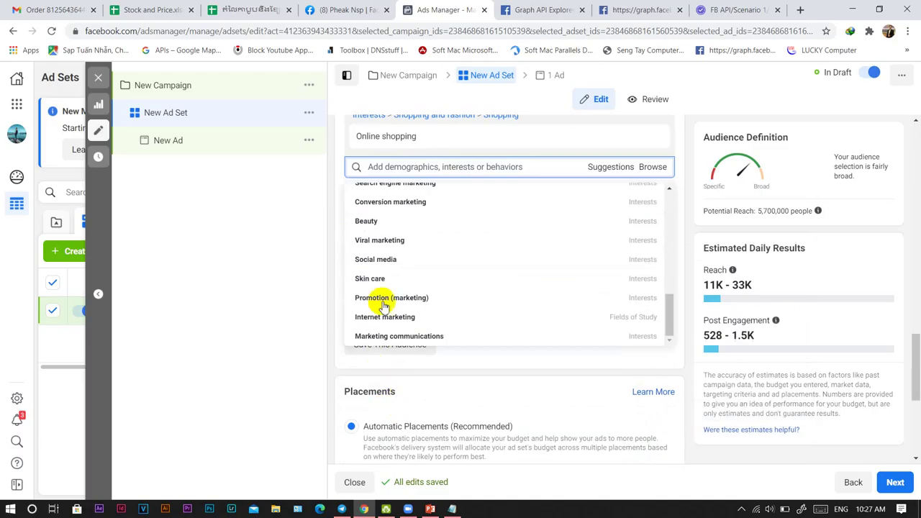
{"action": "scroll", "coordinate": [427, 305], "scroll_direction": "up", "scroll_amount": 6}
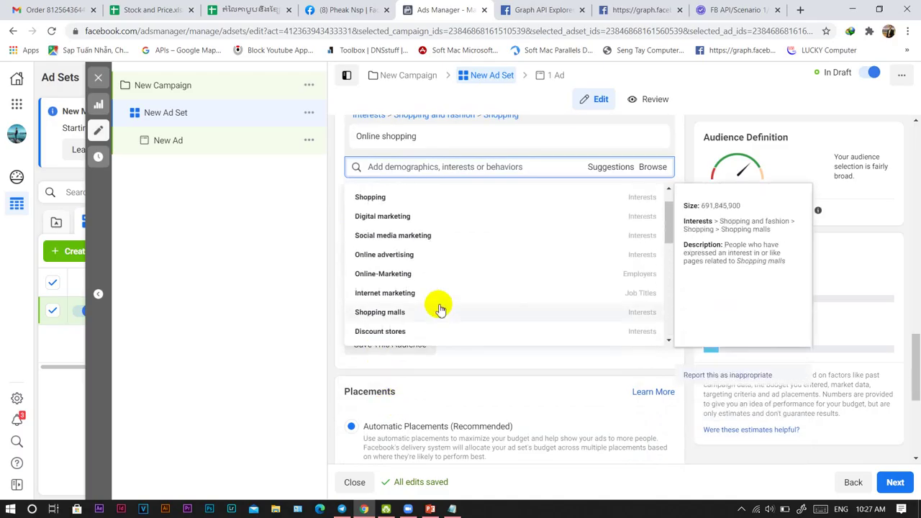
{"action": "scroll", "coordinate": [470, 288], "scroll_direction": "up", "scroll_amount": 3}
{"action": "scroll", "coordinate": [493, 421], "scroll_direction": "down", "scroll_amount": 2}
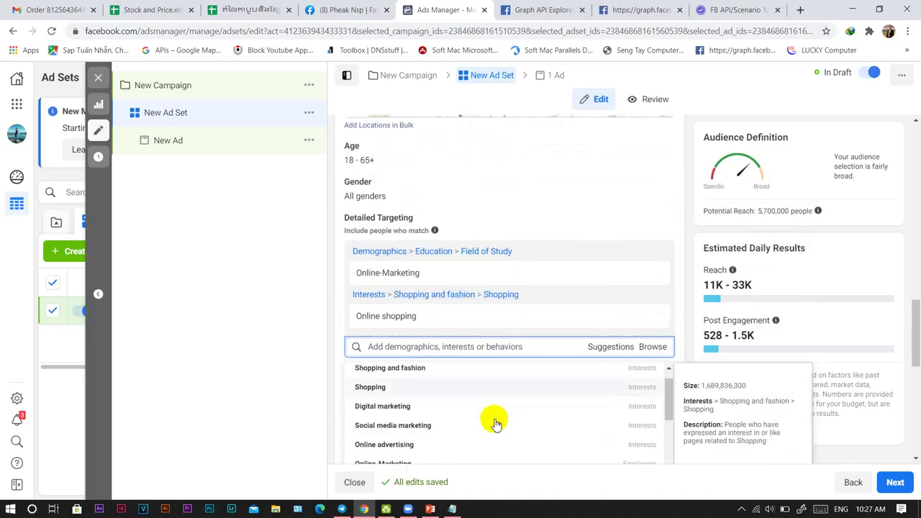
{"action": "scroll", "coordinate": [722, 358], "scroll_direction": "down", "scroll_amount": 1}
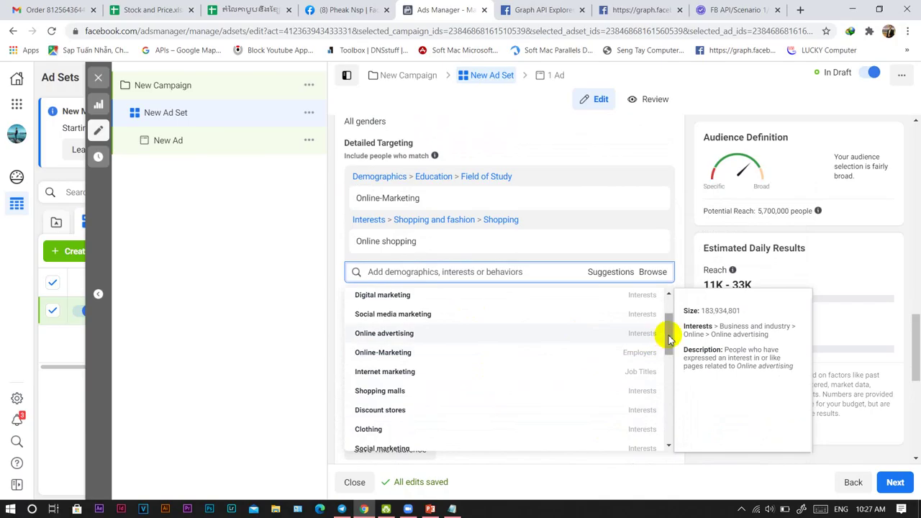
{"action": "scroll", "coordinate": [669, 348], "scroll_direction": "down", "scroll_amount": 1}
{"action": "mouse_move", "coordinate": [669, 348]}
{"action": "left_mouse_down"}
{"action": "mouse_move", "coordinate": [669, 428]}
{"action": "mouse_move", "coordinate": [674, 358]}
{"action": "left_mouse_up"}
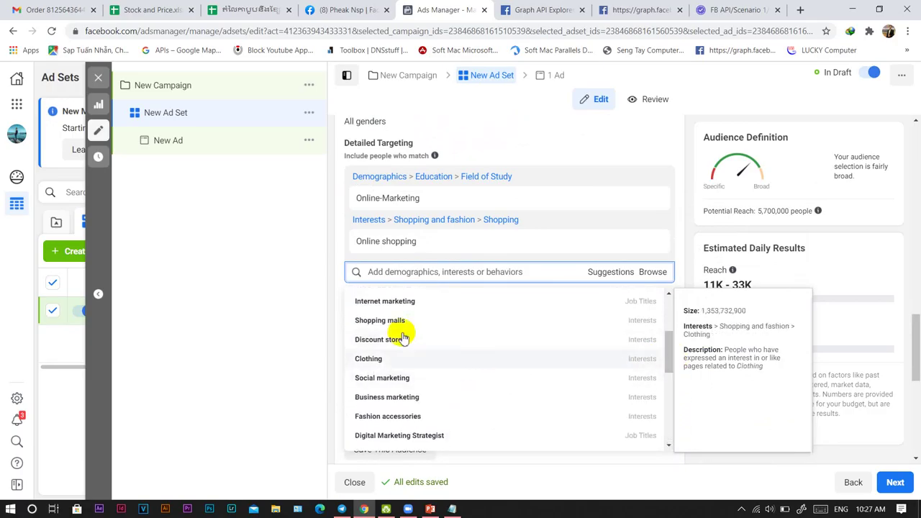
{"action": "scroll", "coordinate": [421, 346], "scroll_direction": "down", "scroll_amount": 5}
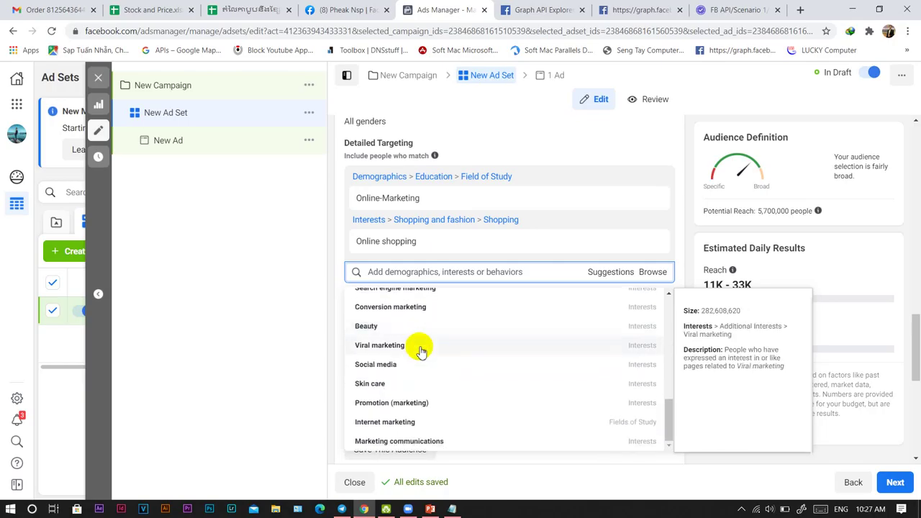
{"action": "scroll", "coordinate": [419, 349], "scroll_direction": "up", "scroll_amount": 6}
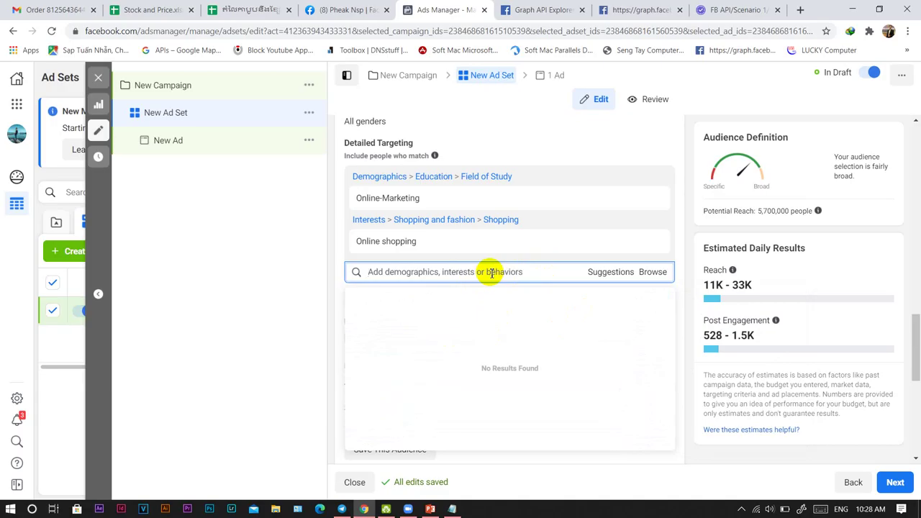
Search the detailed targeting for online again and look through the matching entries.
{"action": "type", "text": "onlin"}
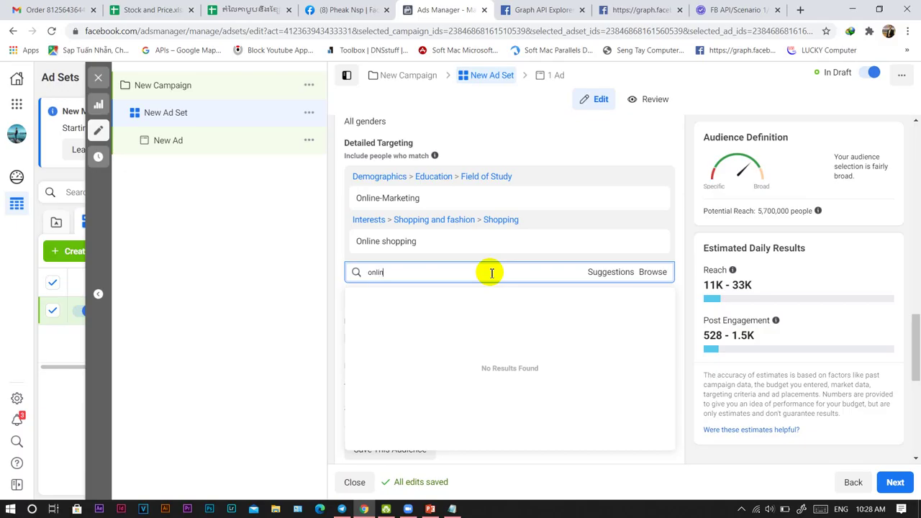
{"action": "type", "text": "e"}
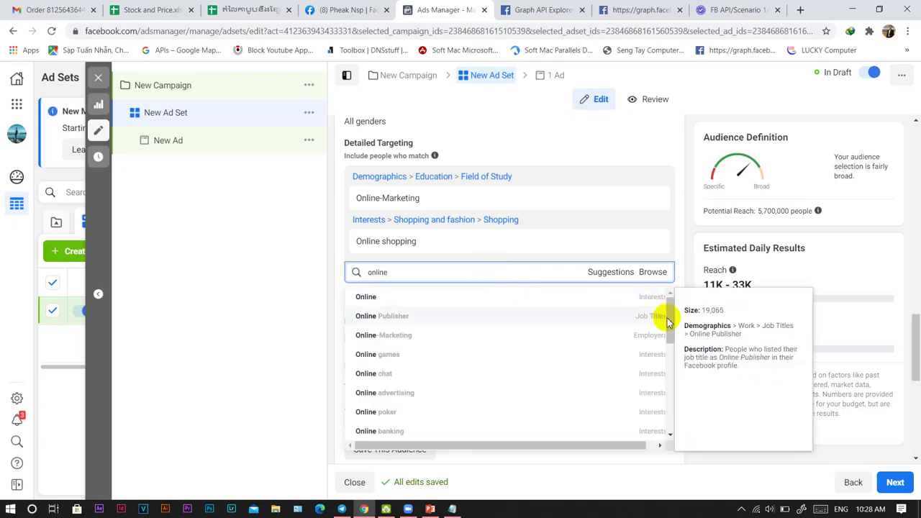
{"action": "mouse_move", "coordinate": [669, 320]}
{"action": "left_mouse_down"}
{"action": "mouse_move", "coordinate": [662, 372]}
{"action": "mouse_move", "coordinate": [672, 421]}
{"action": "mouse_move", "coordinate": [668, 319]}
{"action": "mouse_move", "coordinate": [657, 397]}
{"action": "mouse_move", "coordinate": [659, 413]}
{"action": "mouse_move", "coordinate": [661, 320]}
{"action": "left_mouse_up"}
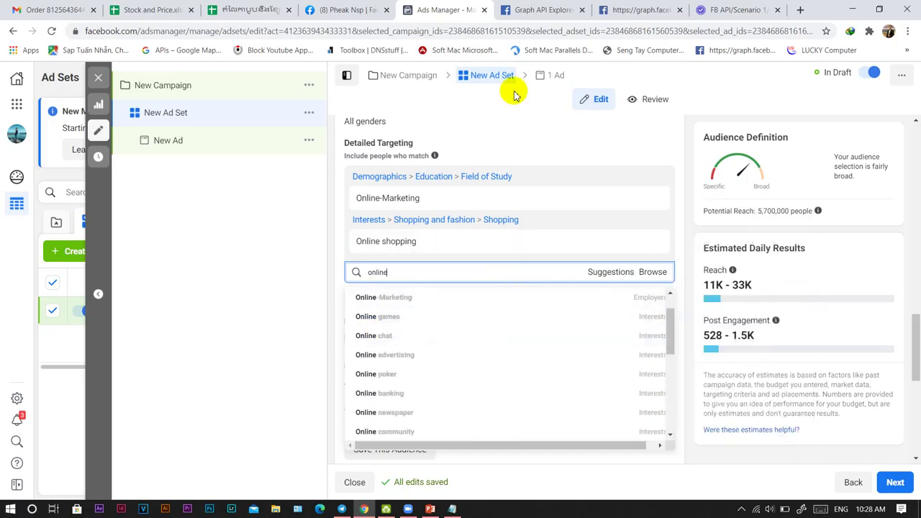
Switch to the graph.facebook.com interest search page and look through its automotive interest entries from start to end and back.
{"action": "left_click", "coordinate": [640, 10]}
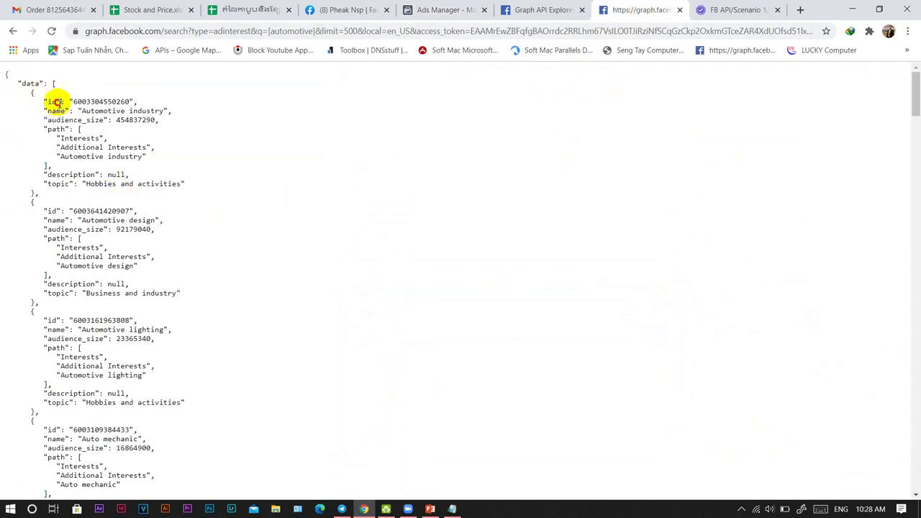
{"action": "left_click_drag", "start_coordinate": [56, 102], "coordinate": [99, 345]}
{"action": "left_click_drag", "start_coordinate": [100, 201], "coordinate": [184, 293]}
{"action": "scroll", "coordinate": [132, 314], "scroll_direction": "down", "scroll_amount": 2}
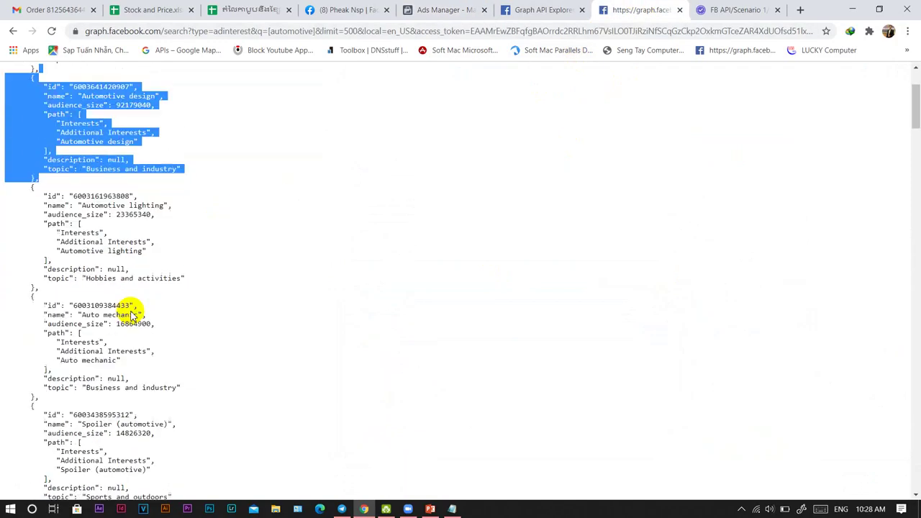
{"action": "scroll", "coordinate": [132, 315], "scroll_direction": "down", "scroll_amount": 13}
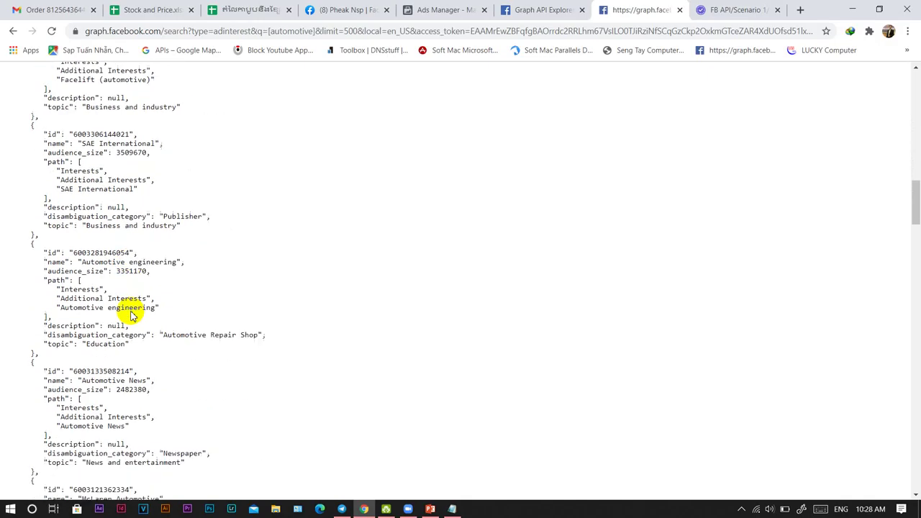
{"action": "scroll", "coordinate": [131, 314], "scroll_direction": "down", "scroll_amount": 12}
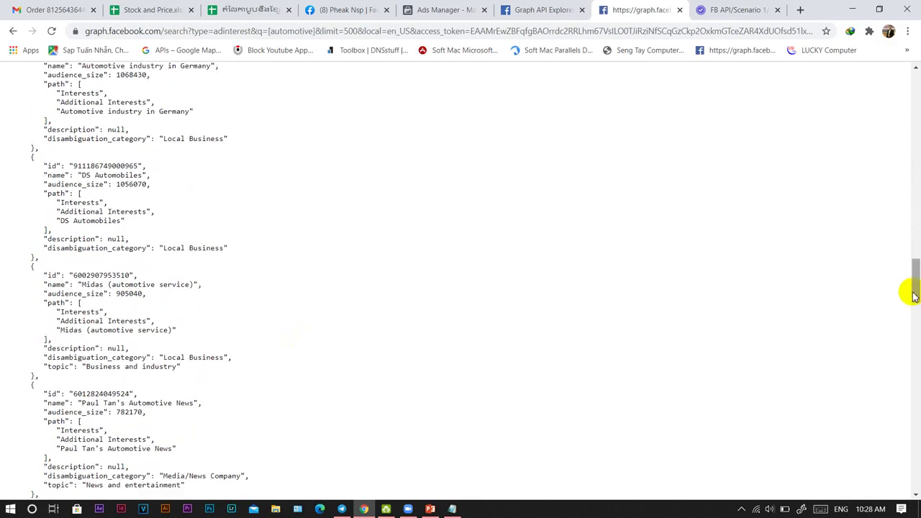
{"action": "left_click_drag", "start_coordinate": [914, 295], "coordinate": [913, 82]}
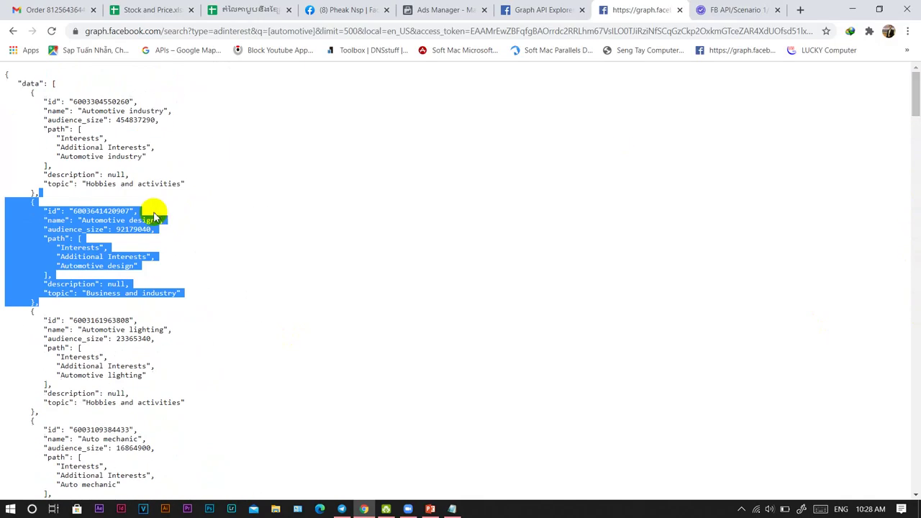
Replace the keyword automotive with online in the q parameter of the interest search URL.
{"action": "left_click", "coordinate": [153, 31]}
{"action": "left_click", "coordinate": [252, 31]}
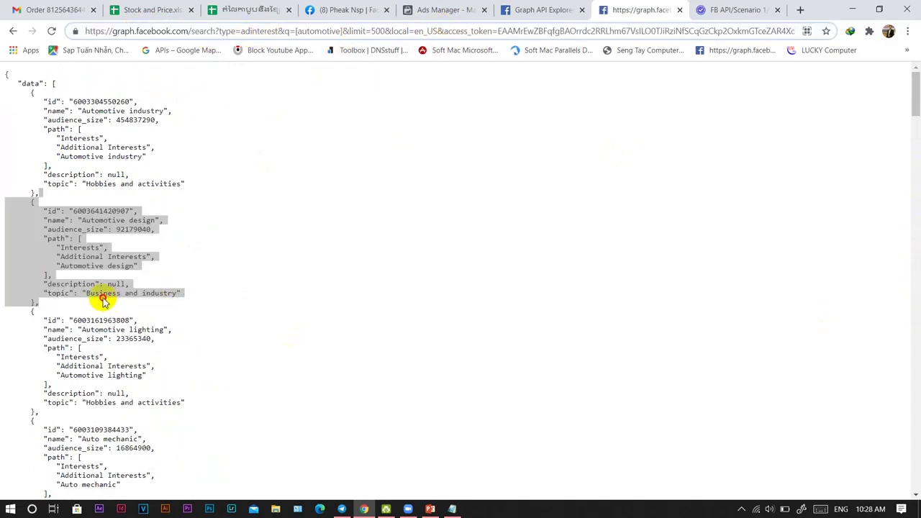
{"action": "left_click", "coordinate": [102, 295]}
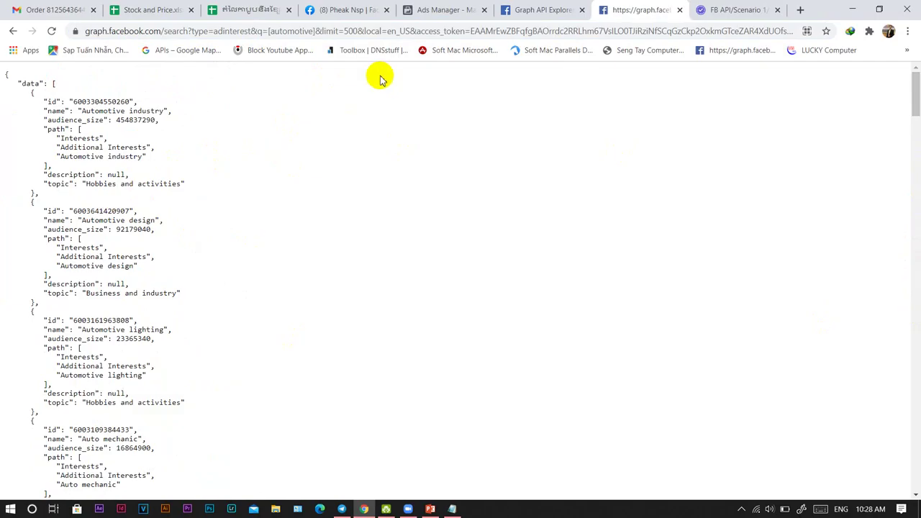
{"action": "left_click", "coordinate": [287, 31]}
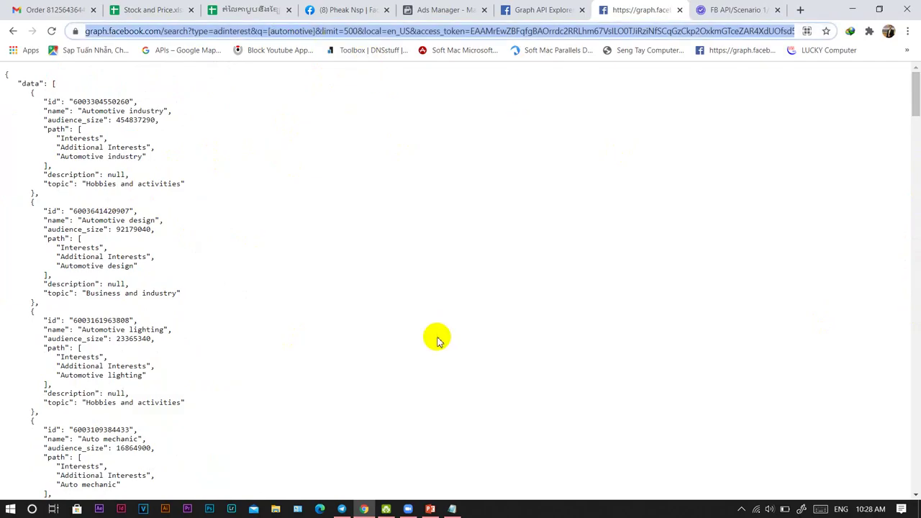
{"action": "left_click", "coordinate": [303, 30]}
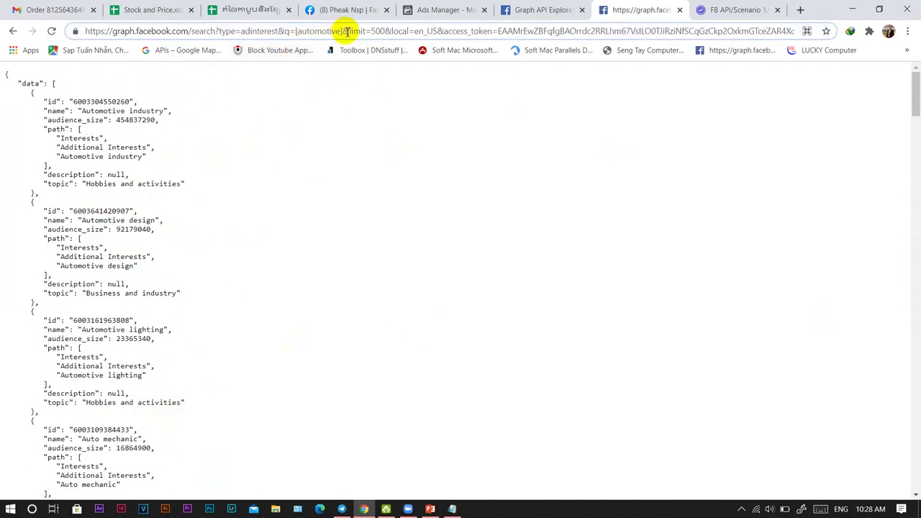
{"action": "key", "text": "BackSpace"}
{"action": "key", "text": "BackSpace"}
{"action": "key", "text": "BackSpace"}
{"action": "key", "text": "BackSpace"}
{"action": "key", "text": "BackSpace"}
{"action": "key", "text": "BackSpace"}
{"action": "key", "text": "BackSpace"}
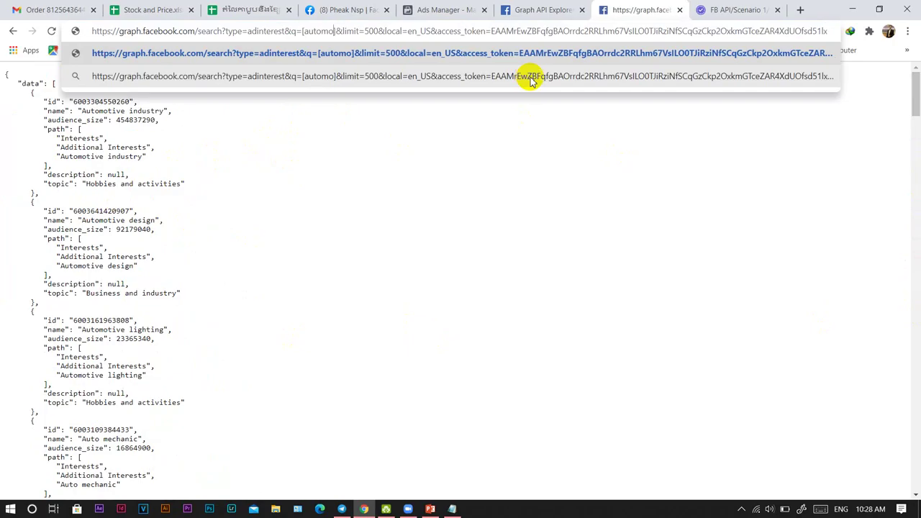
{"action": "key", "text": "BackSpace"}
{"action": "key", "text": "BackSpace"}
{"action": "key", "text": "BackSpace"}
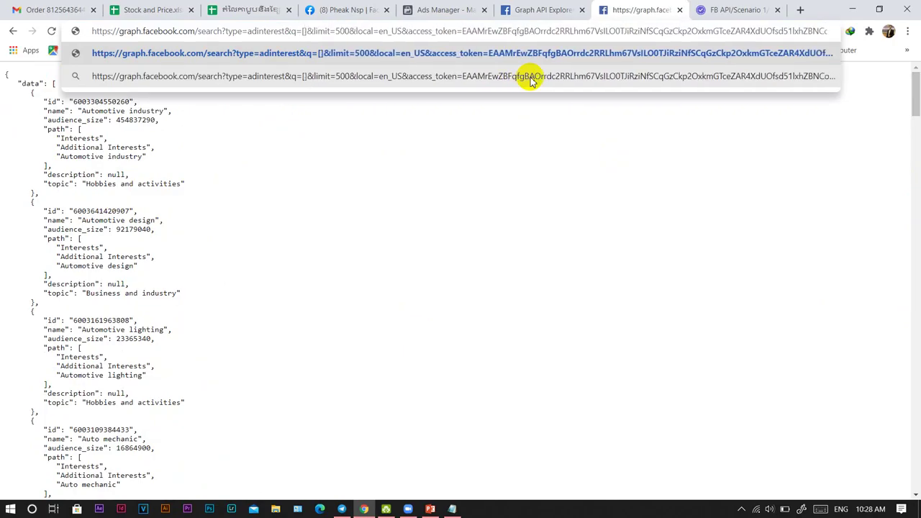
{"action": "type", "text": "onlin"}
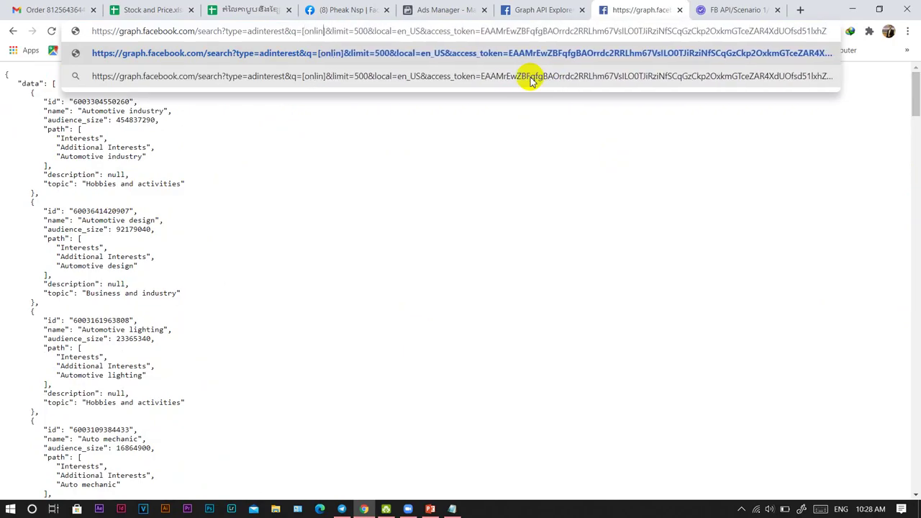
{"action": "type", "text": "e"}
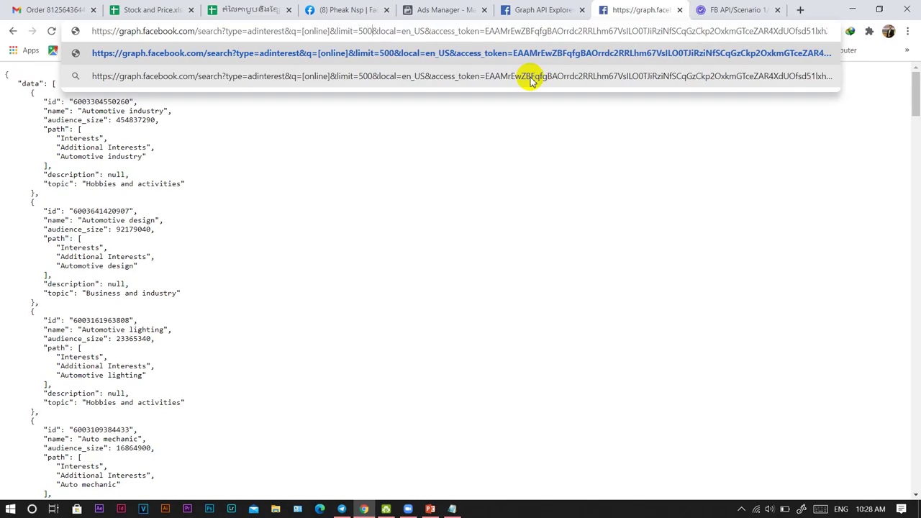
Set the URL's limit parameter to 300, load the interest search and examine the first entry of the response.
{"action": "key", "text": "BackSpace"}
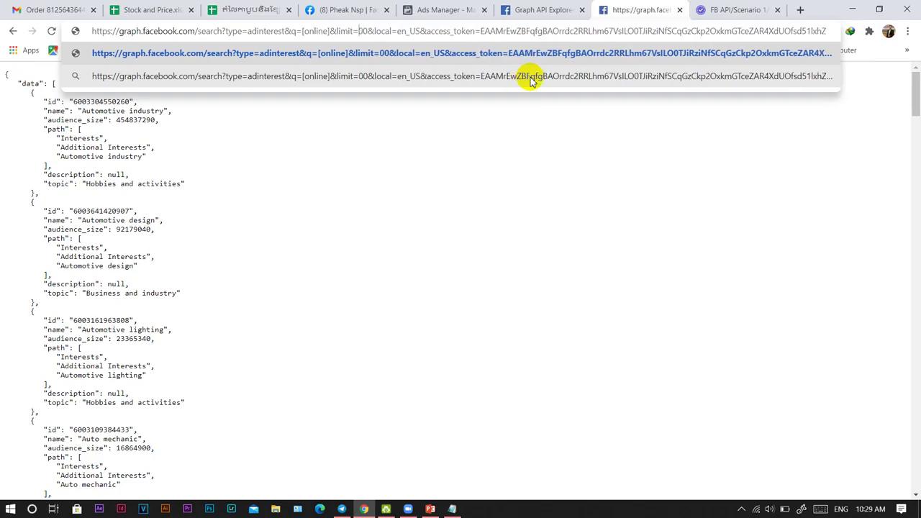
{"action": "type", "text": "3"}
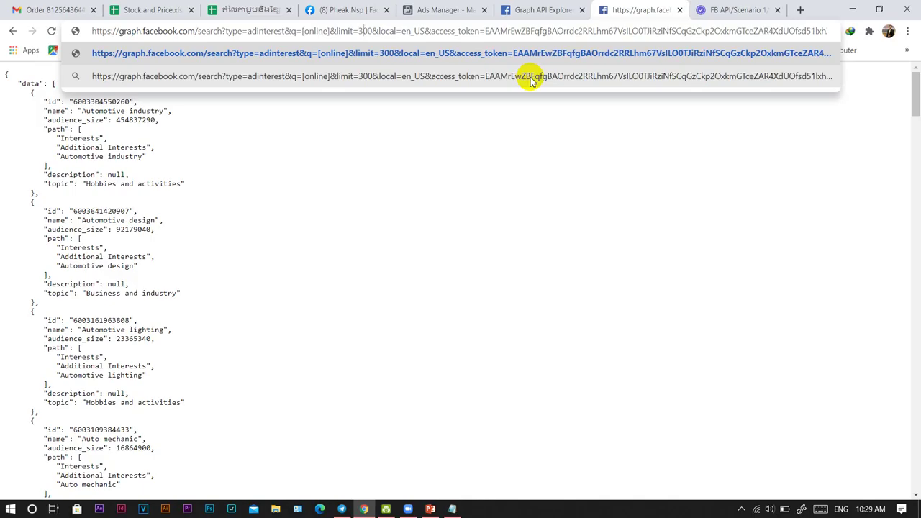
{"action": "key", "text": "Return"}
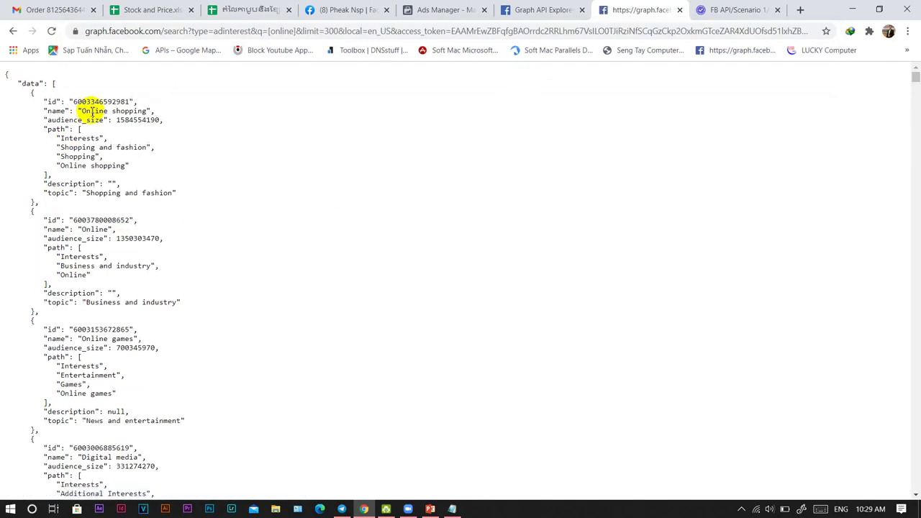
{"action": "left_click_drag", "start_coordinate": [115, 111], "coordinate": [98, 149]}
{"action": "left_click", "coordinate": [136, 108]}
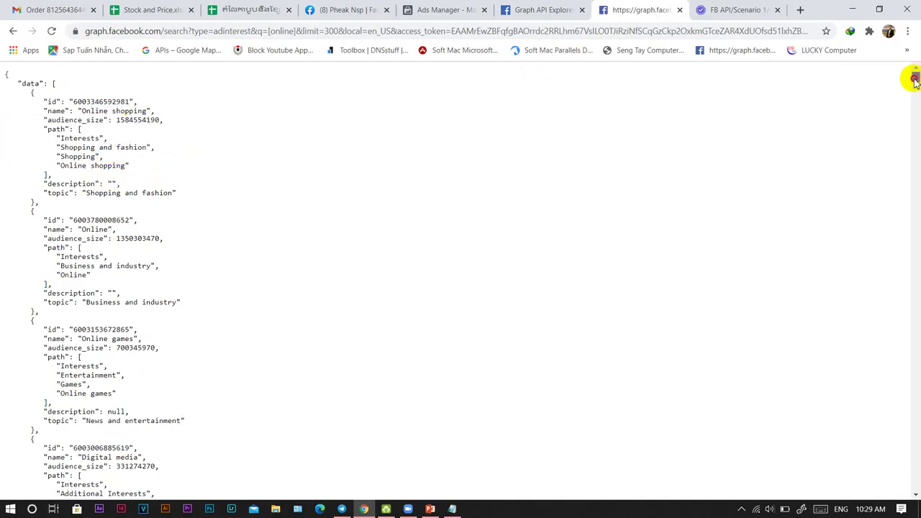
Look through the online interest search response from start to end and back, including its request URL.
{"action": "left_click_drag", "start_coordinate": [915, 79], "coordinate": [915, 380]}
{"action": "left_click_drag", "start_coordinate": [915, 286], "coordinate": [912, 68]}
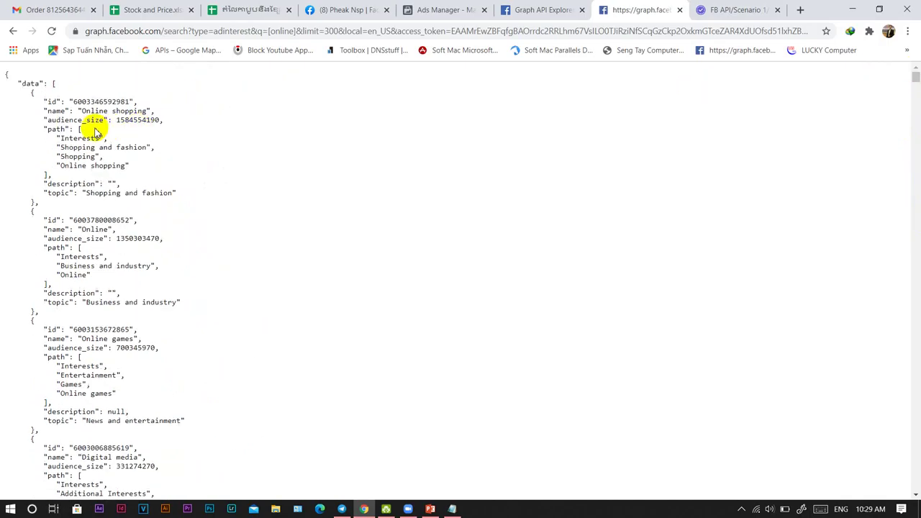
{"action": "left_click", "coordinate": [279, 32]}
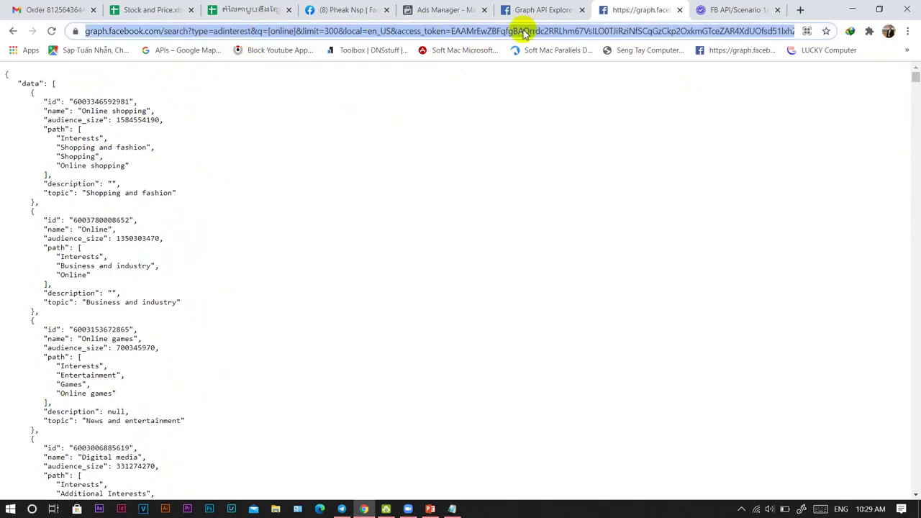
Switch to Ads Manager and look through the detailed-targeting suggestions for online to compare them with the API response.
{"action": "left_click", "coordinate": [425, 10]}
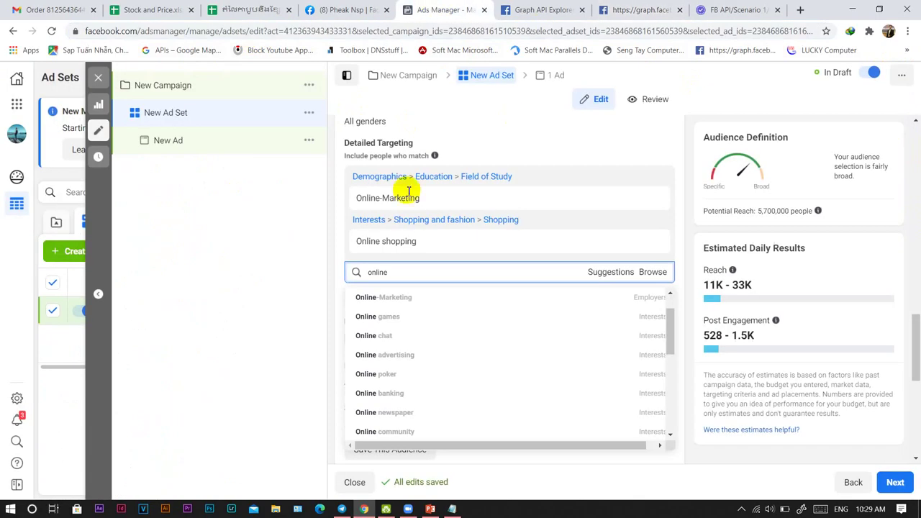
{"action": "double_click", "coordinate": [422, 272]}
{"action": "left_click", "coordinate": [423, 273]}
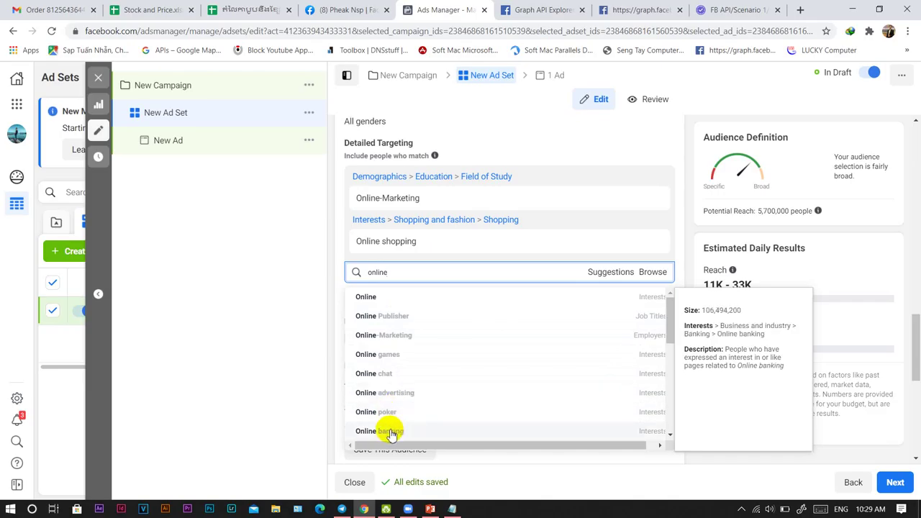
{"action": "scroll", "coordinate": [403, 431], "scroll_direction": "down", "scroll_amount": 10}
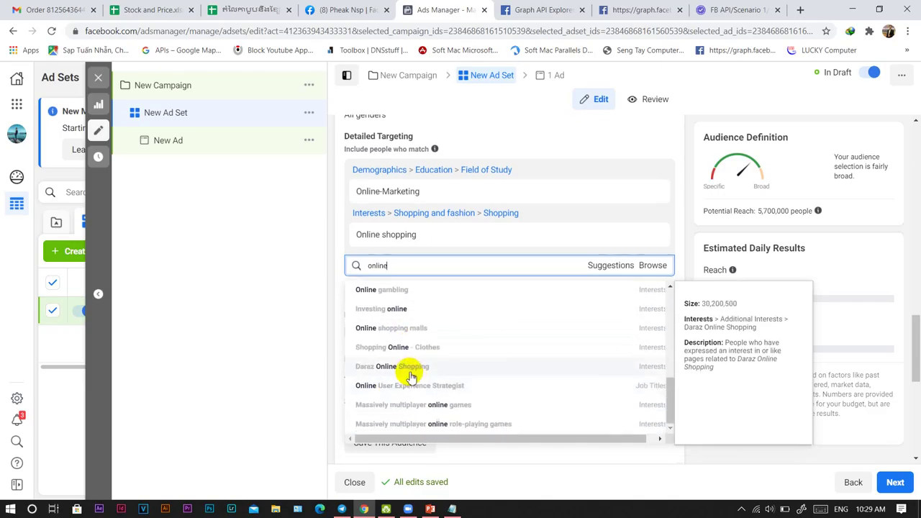
{"action": "scroll", "coordinate": [420, 259], "scroll_direction": "up", "scroll_amount": 5}
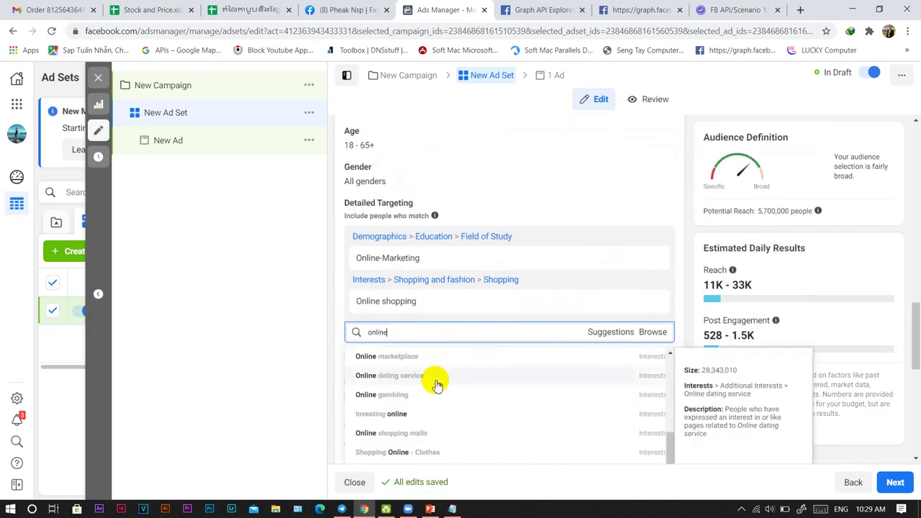
Return to the graph.facebook.com interest search page and examine the names and topics of the entries from Online shopping to E-commerce.
{"action": "left_click", "coordinate": [618, 7]}
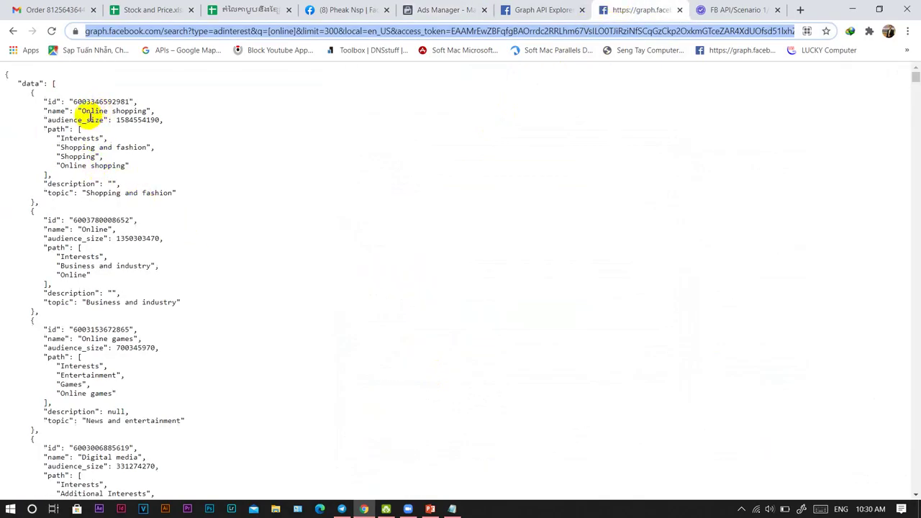
{"action": "left_click_drag", "start_coordinate": [83, 110], "coordinate": [142, 110]}
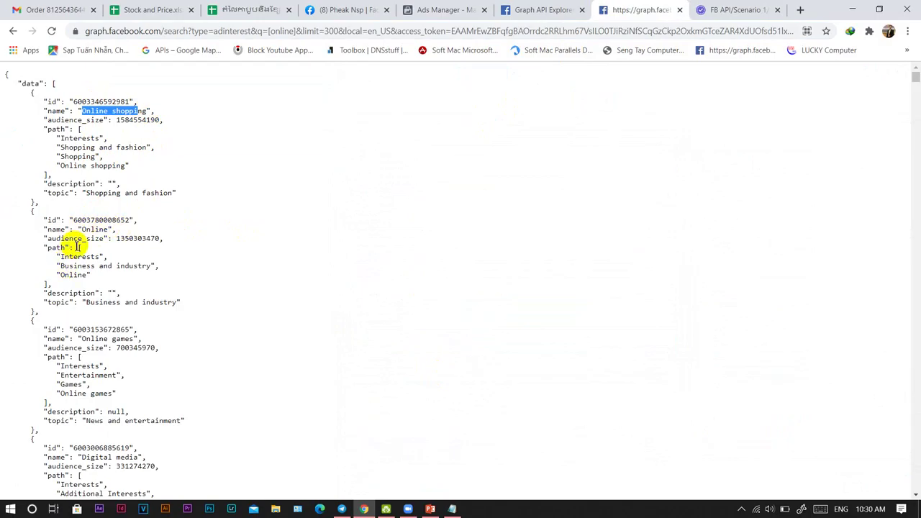
{"action": "left_click_drag", "start_coordinate": [83, 230], "coordinate": [113, 230]}
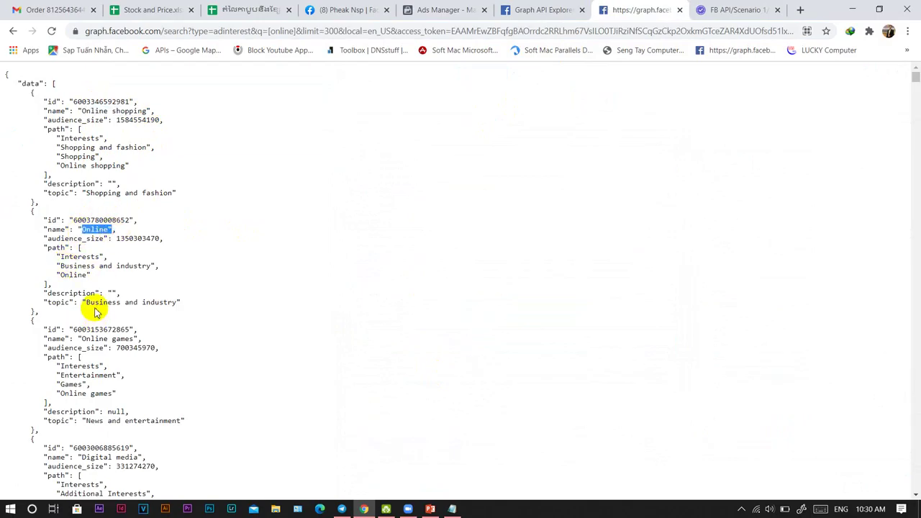
{"action": "left_click_drag", "start_coordinate": [85, 302], "coordinate": [160, 302]}
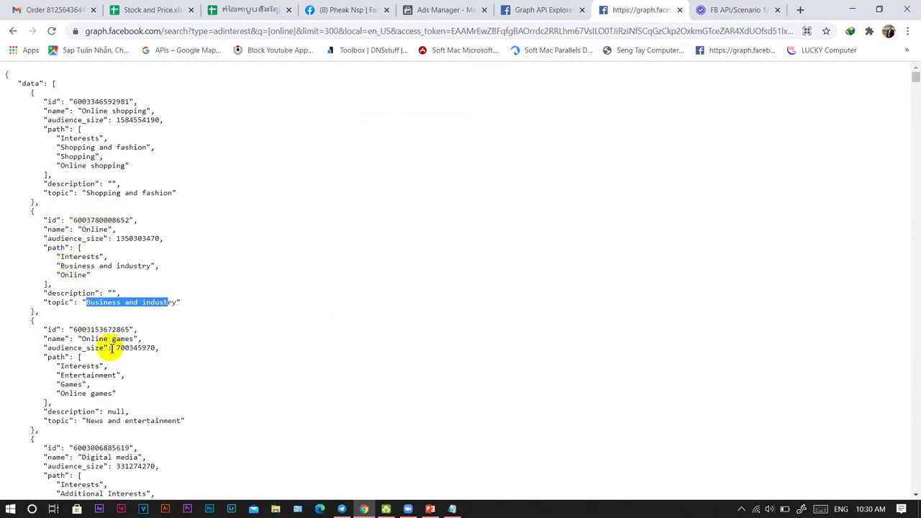
{"action": "left_click_drag", "start_coordinate": [84, 339], "coordinate": [130, 340]}
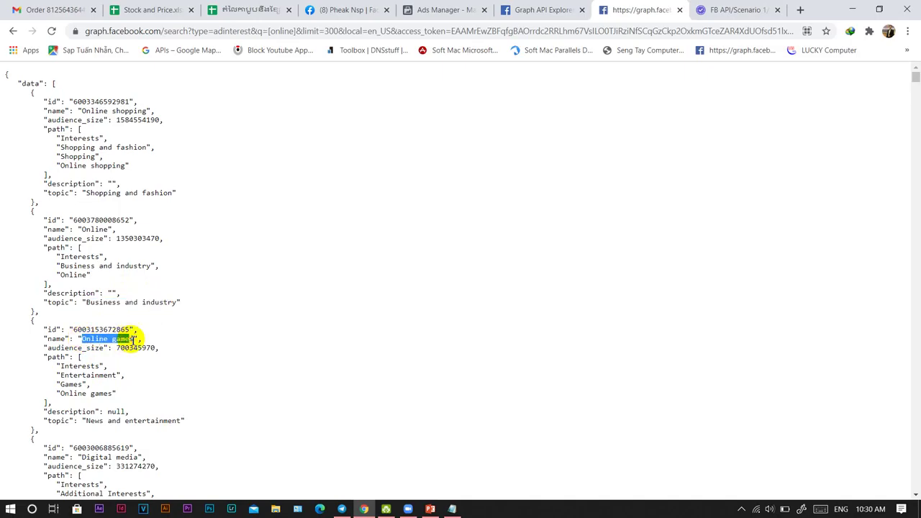
{"action": "scroll", "coordinate": [160, 327], "scroll_direction": "down", "scroll_amount": 1}
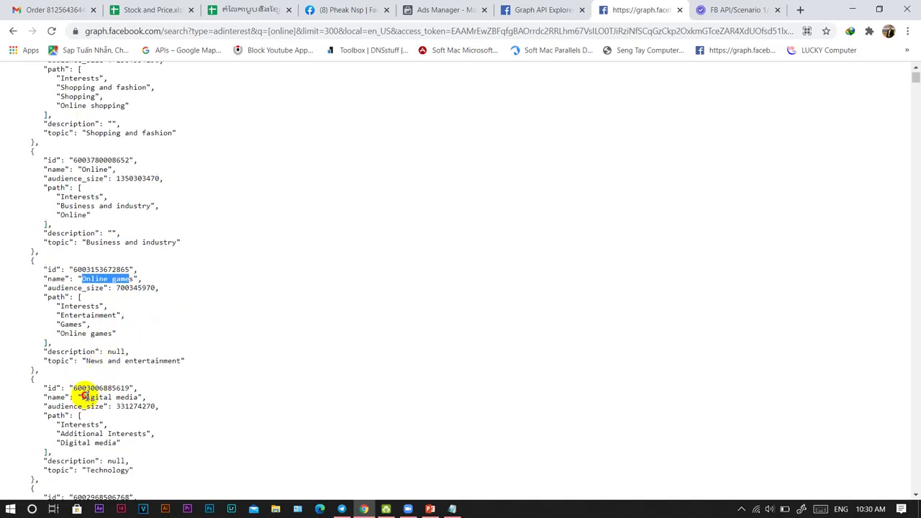
{"action": "left_click_drag", "start_coordinate": [85, 397], "coordinate": [138, 397]}
{"action": "scroll", "coordinate": [216, 327], "scroll_direction": "down", "scroll_amount": 4}
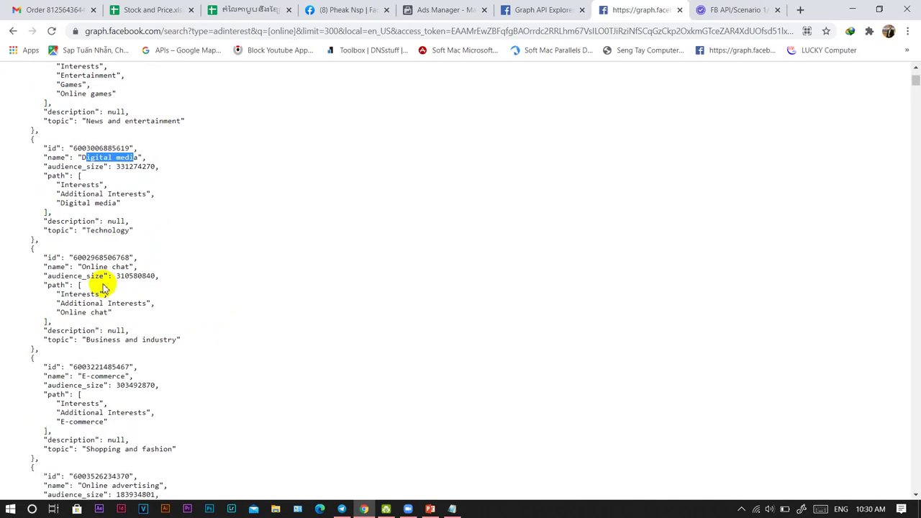
{"action": "left_click_drag", "start_coordinate": [85, 267], "coordinate": [143, 275]}
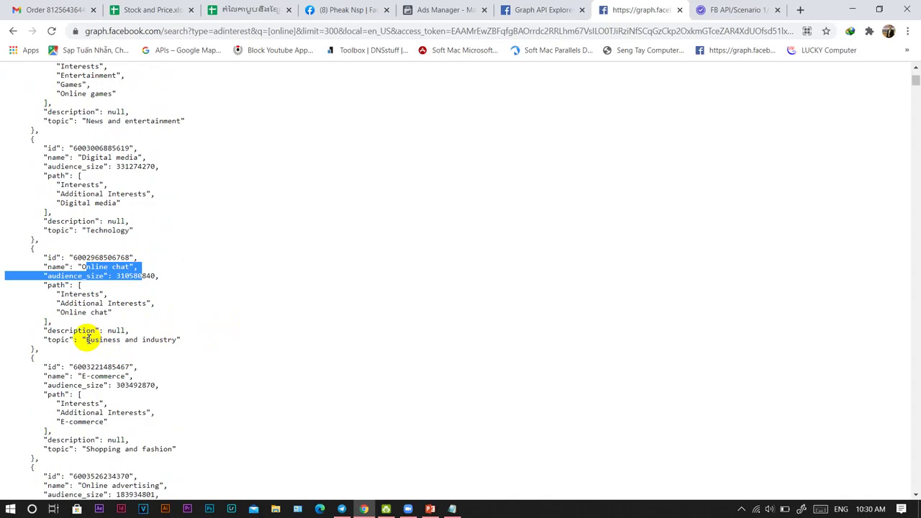
{"action": "left_click_drag", "start_coordinate": [87, 376], "coordinate": [144, 379]}
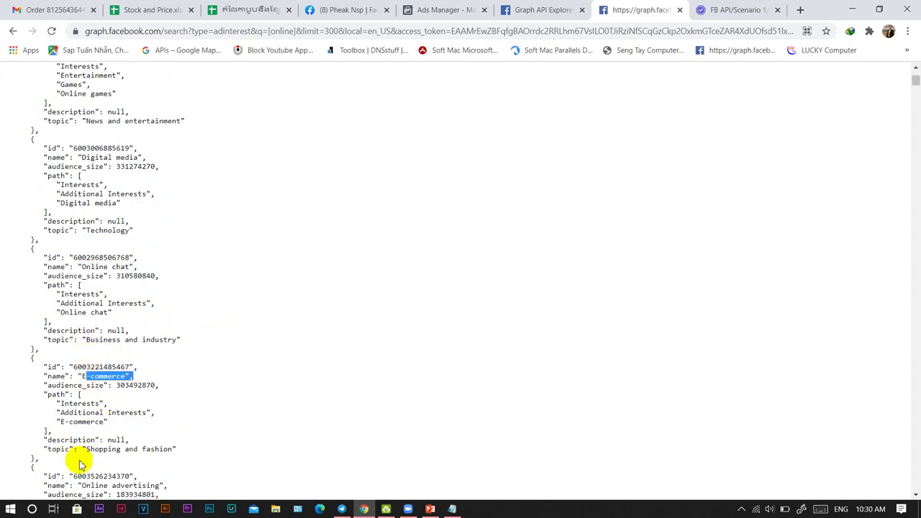
{"action": "left_click_drag", "start_coordinate": [92, 450], "coordinate": [172, 450]}
{"action": "scroll", "coordinate": [237, 304], "scroll_direction": "down", "scroll_amount": 1}
{"action": "scroll", "coordinate": [237, 304], "scroll_direction": "down", "scroll_amount": 4}
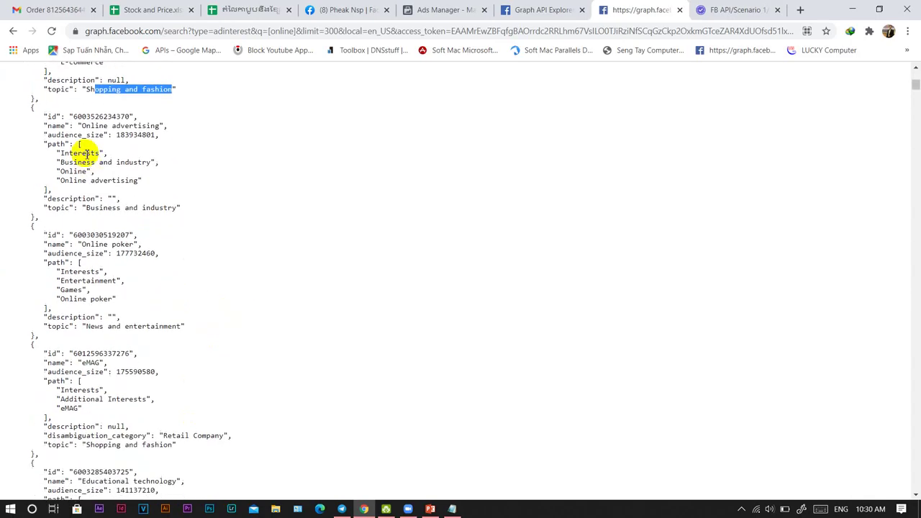
Examine the names and topics of the interest entries from Online advertising to Massively multiplayer online games.
{"action": "left_click_drag", "start_coordinate": [91, 128], "coordinate": [154, 127]}
{"action": "left_click_drag", "start_coordinate": [108, 208], "coordinate": [154, 215]}
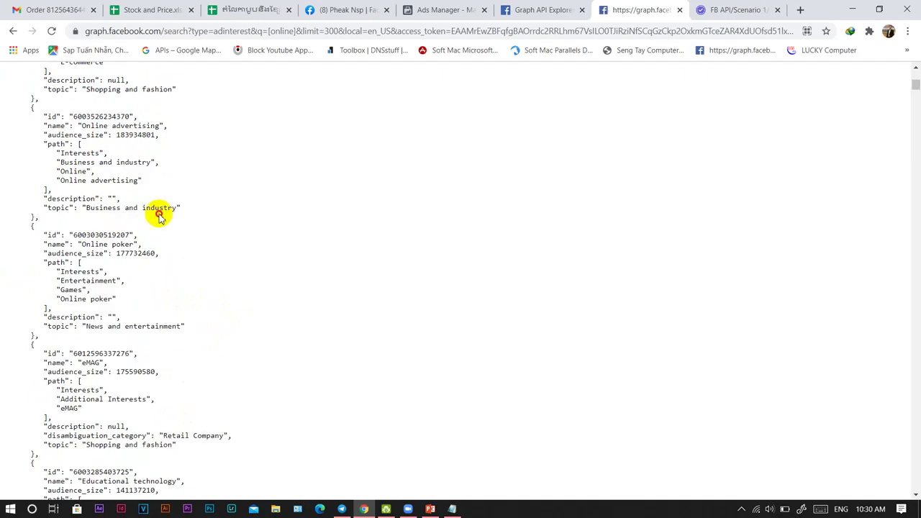
{"action": "left_click_drag", "start_coordinate": [94, 326], "coordinate": [147, 326]}
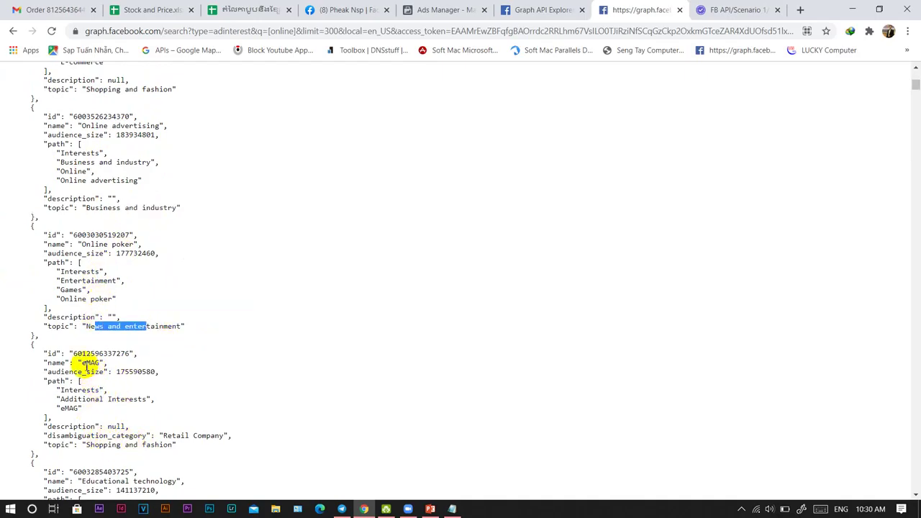
{"action": "left_click_drag", "start_coordinate": [86, 366], "coordinate": [103, 373]}
{"action": "scroll", "coordinate": [288, 317], "scroll_direction": "down", "scroll_amount": 3}
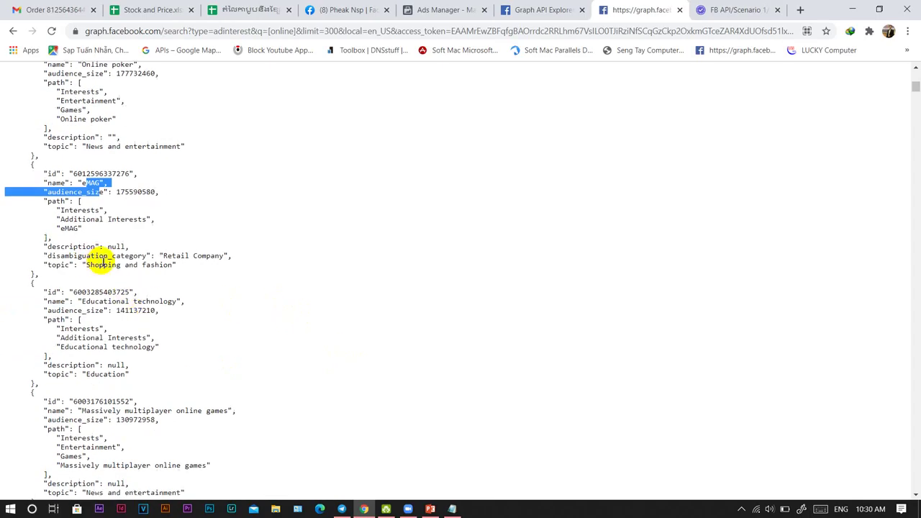
{"action": "left_click_drag", "start_coordinate": [99, 255], "coordinate": [138, 255]}
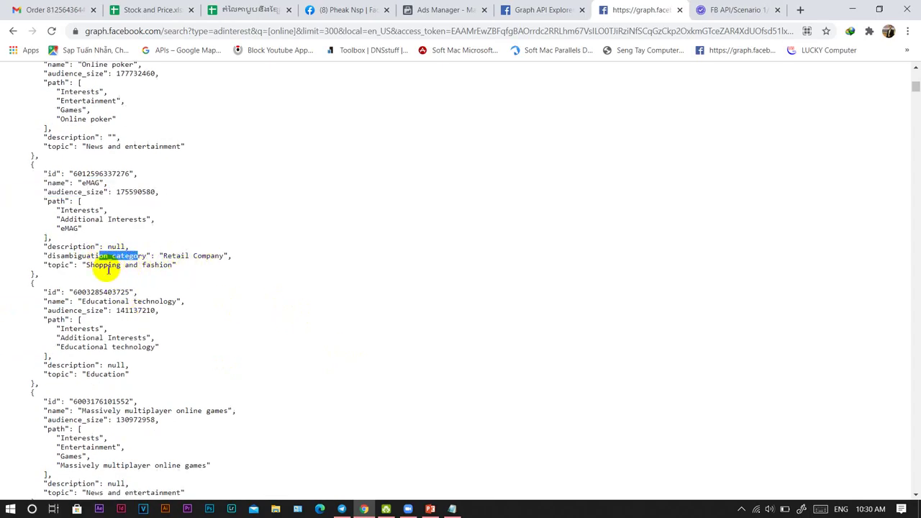
{"action": "left_click_drag", "start_coordinate": [85, 264], "coordinate": [180, 274]}
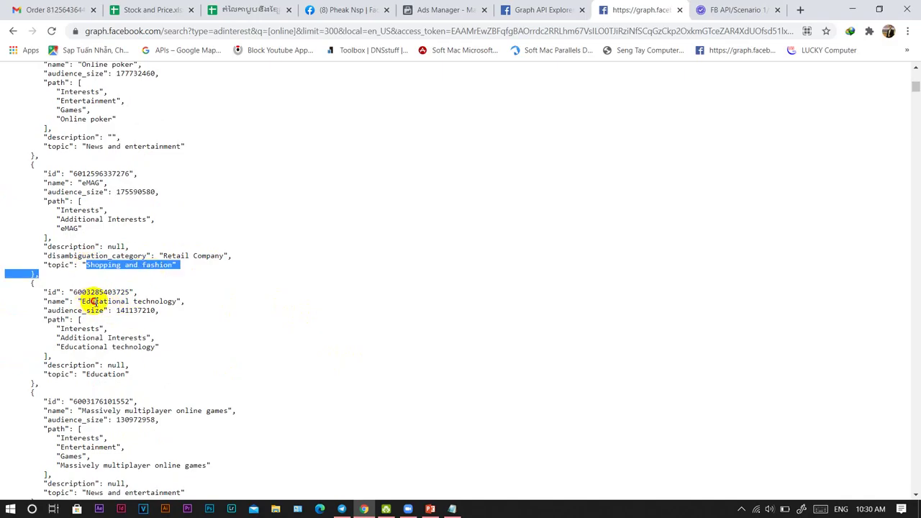
{"action": "left_click_drag", "start_coordinate": [85, 301], "coordinate": [126, 301]}
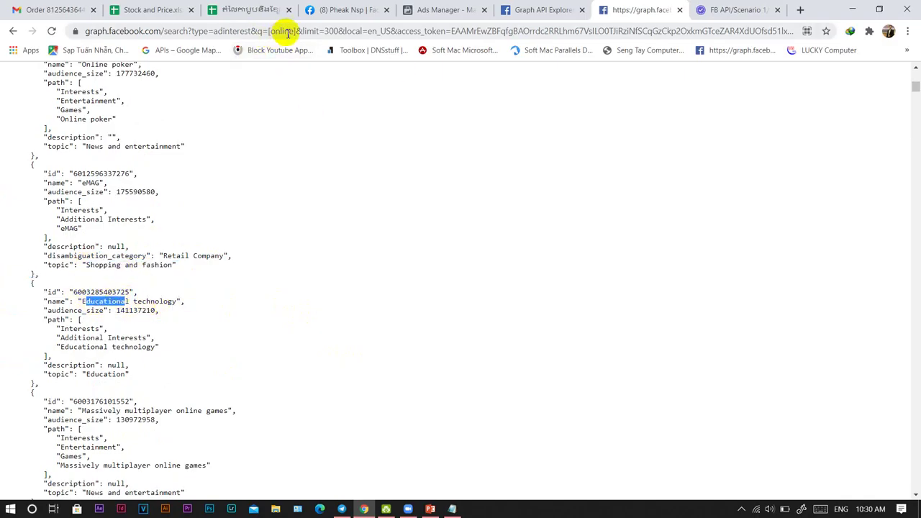
{"action": "scroll", "coordinate": [112, 310], "scroll_direction": "down", "scroll_amount": 1}
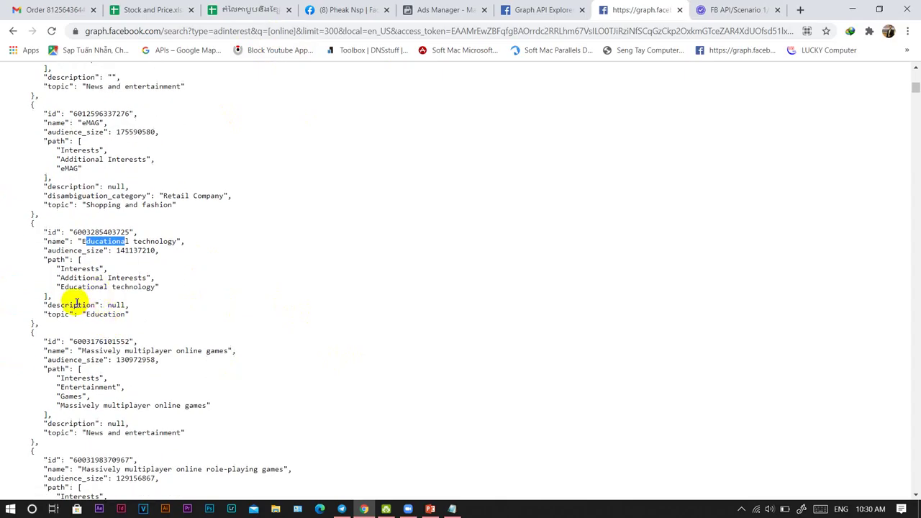
{"action": "left_click_drag", "start_coordinate": [74, 305], "coordinate": [117, 305]}
{"action": "left_click_drag", "start_coordinate": [84, 350], "coordinate": [146, 350]}
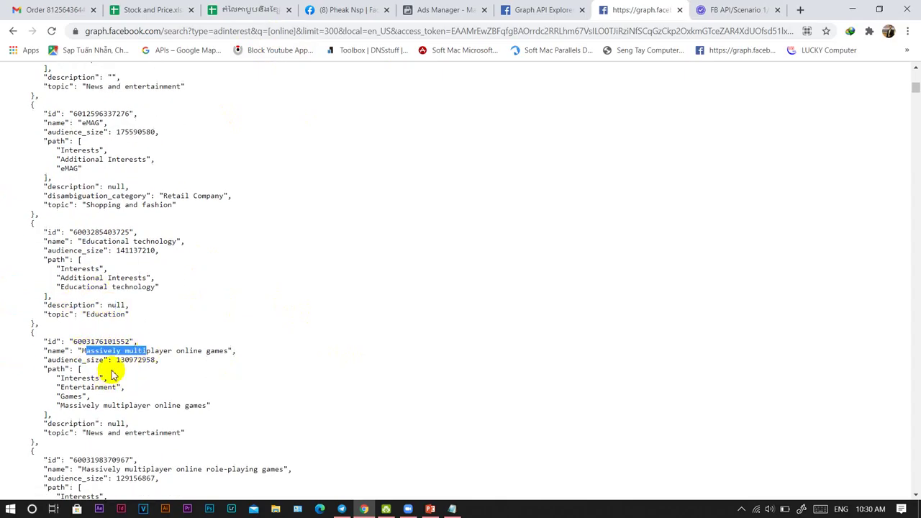
{"action": "scroll", "coordinate": [112, 374], "scroll_direction": "down", "scroll_amount": 3}
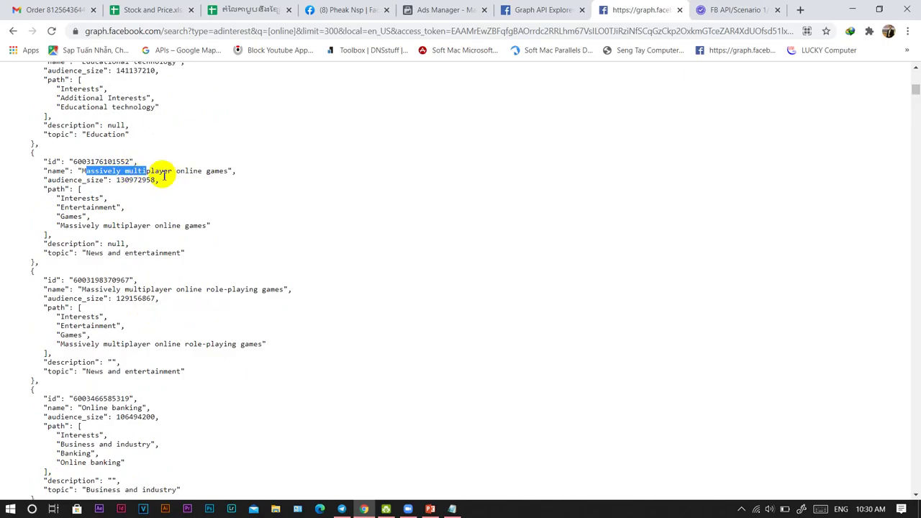
{"action": "left_click_drag", "start_coordinate": [168, 172], "coordinate": [154, 171]}
{"action": "left_click_drag", "start_coordinate": [84, 173], "coordinate": [202, 171]}
Switch to Ads Manager, list the ad set's saved audiences and read through the full targeting details of Super Audience 2021.
{"action": "left_click", "coordinate": [436, 10]}
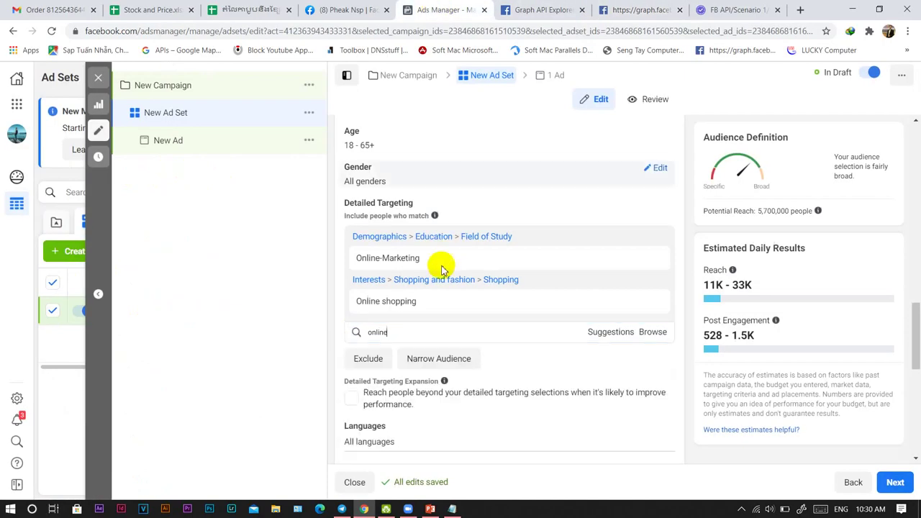
{"action": "mouse_move", "coordinate": [485, 308]}
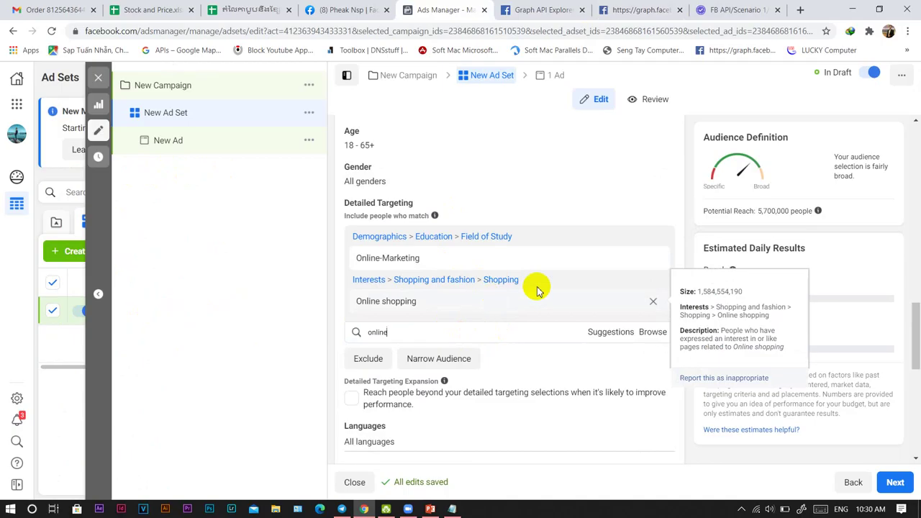
{"action": "scroll", "coordinate": [477, 331], "scroll_direction": "up", "scroll_amount": 6}
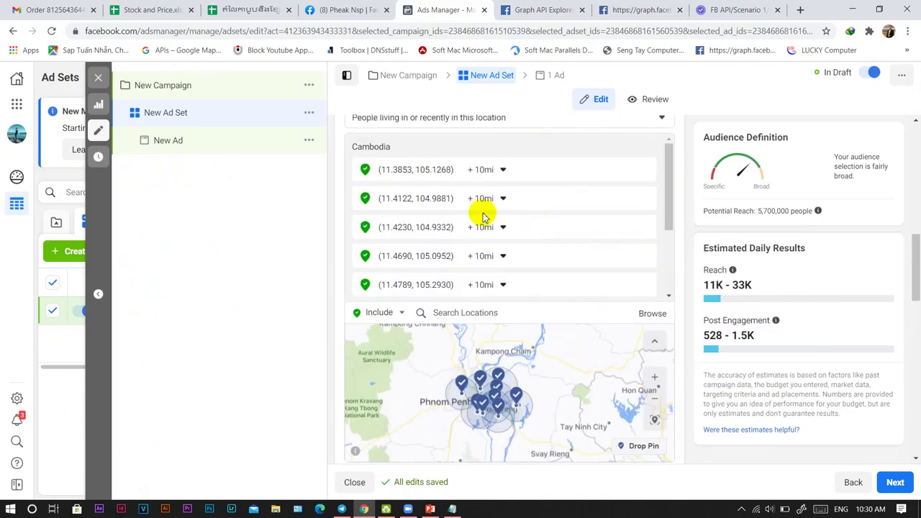
{"action": "scroll", "coordinate": [483, 216], "scroll_direction": "up", "scroll_amount": 3}
{"action": "left_click", "coordinate": [495, 232]}
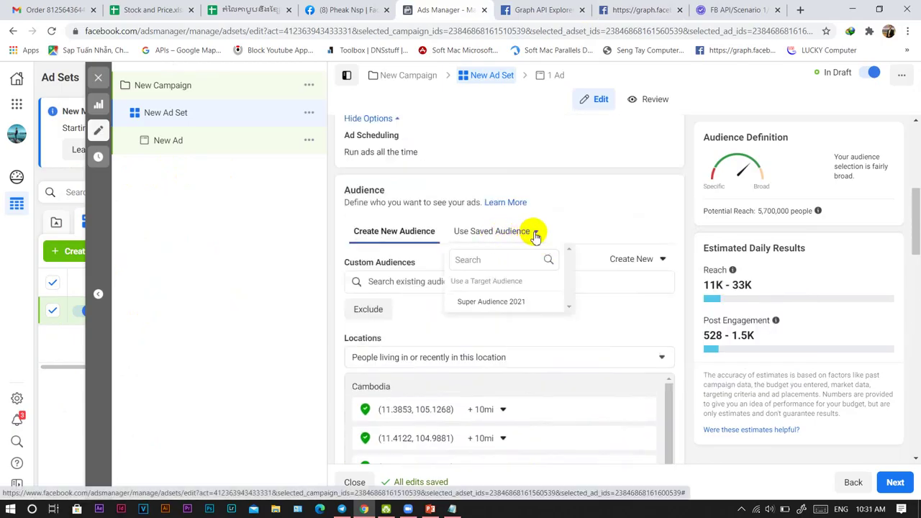
{"action": "mouse_move", "coordinate": [498, 310]}
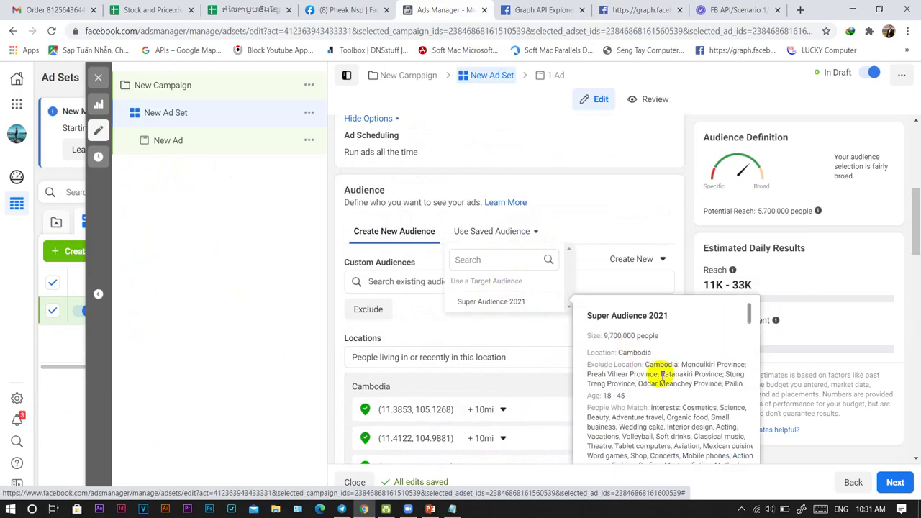
{"action": "scroll", "coordinate": [662, 374], "scroll_direction": "down", "scroll_amount": 2}
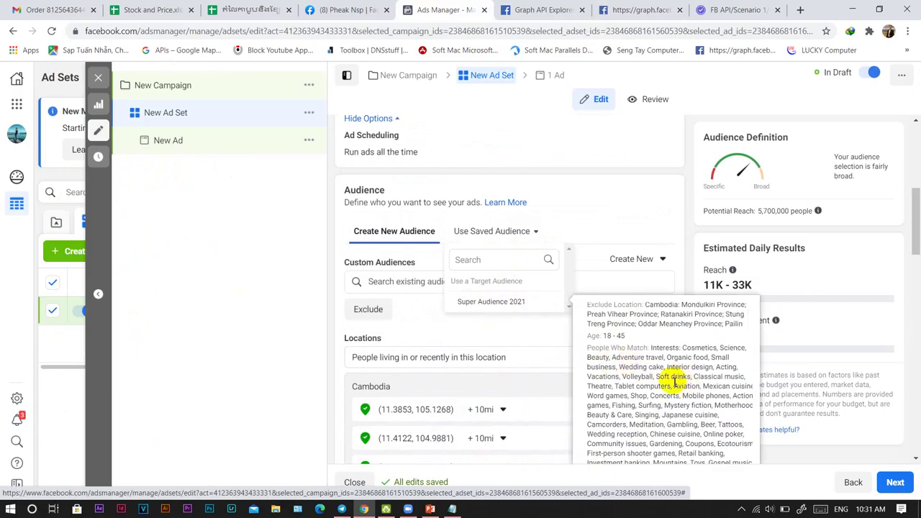
{"action": "scroll", "coordinate": [648, 360], "scroll_direction": "down", "scroll_amount": 2}
{"action": "scroll", "coordinate": [674, 351], "scroll_direction": "down", "scroll_amount": 8}
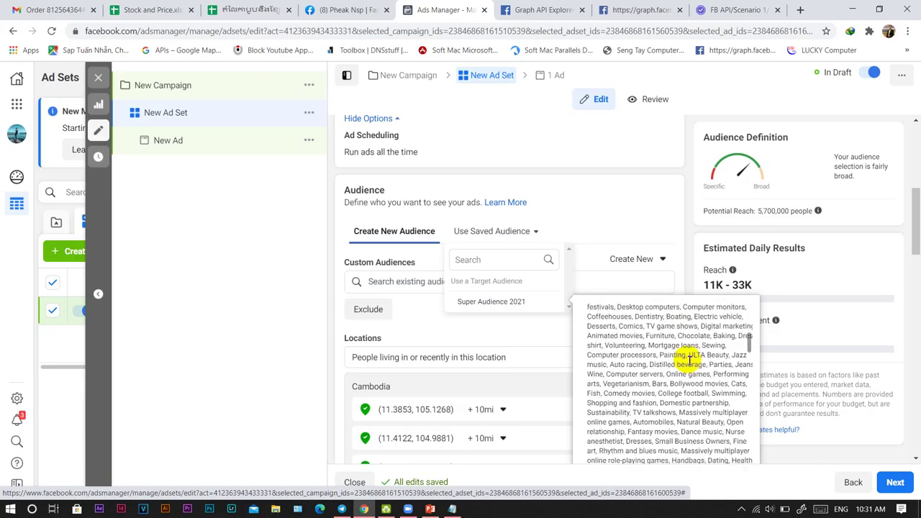
{"action": "scroll", "coordinate": [684, 364], "scroll_direction": "down", "scroll_amount": 12}
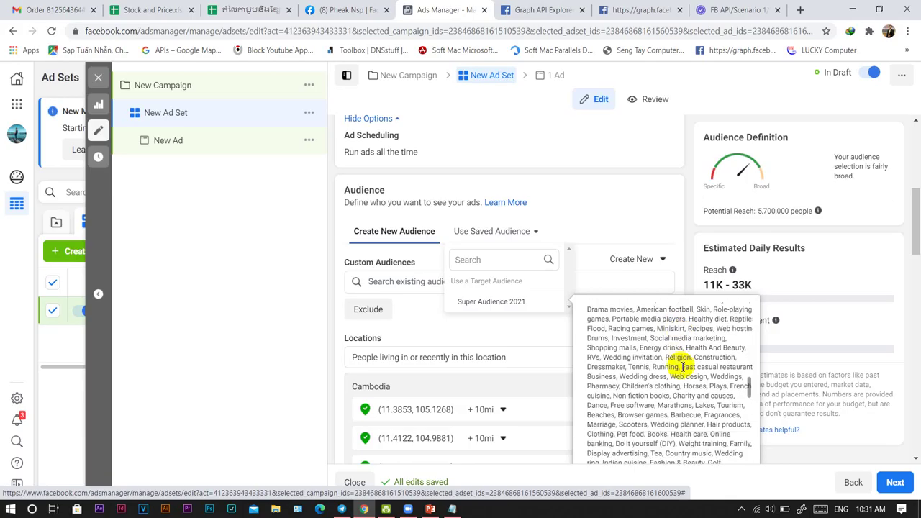
{"action": "scroll", "coordinate": [680, 369], "scroll_direction": "down", "scroll_amount": 10}
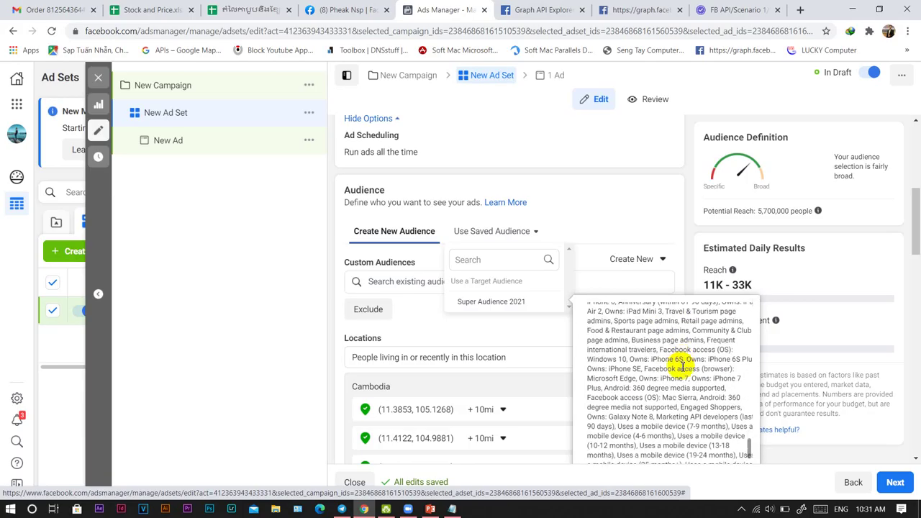
{"action": "scroll", "coordinate": [682, 367], "scroll_direction": "down", "scroll_amount": 3}
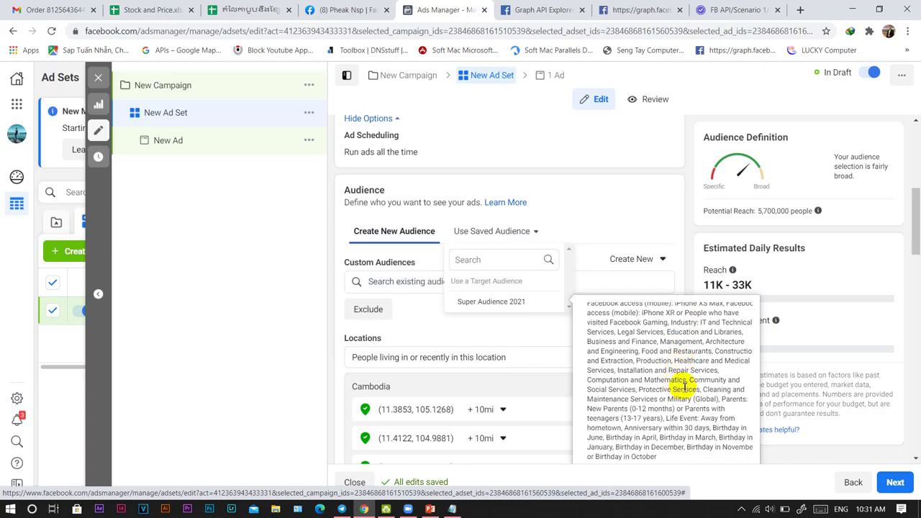
Read back up through the Super Audience 2021 interests and close the list of saved audiences.
{"action": "scroll", "coordinate": [684, 387], "scroll_direction": "up", "scroll_amount": 10}
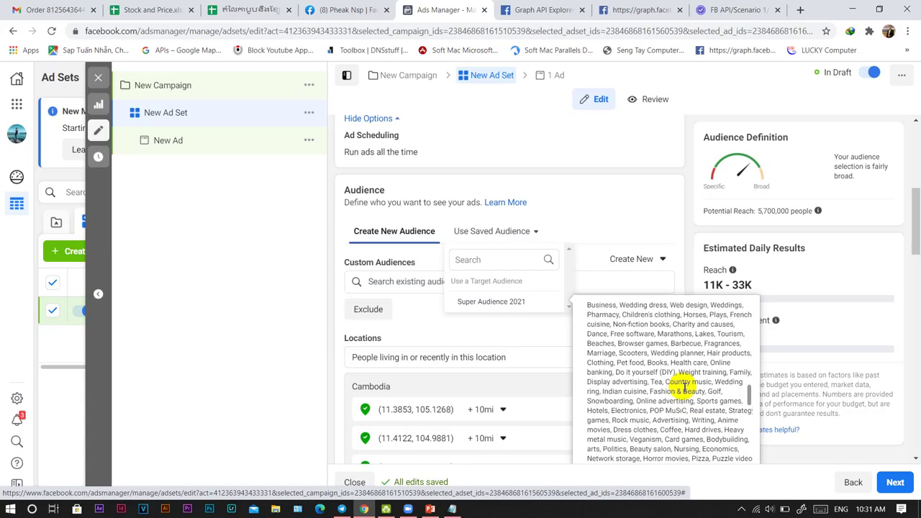
{"action": "scroll", "coordinate": [683, 385], "scroll_direction": "up", "scroll_amount": 10}
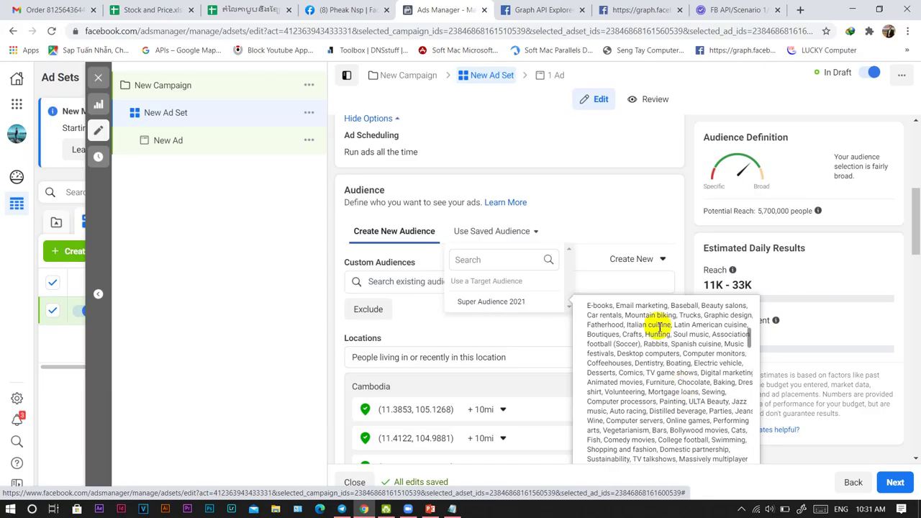
{"action": "left_click", "coordinate": [623, 205]}
Examine the ad set's Cambodia location list, the targeted radius pins on the map and the budget settings.
{"action": "scroll", "coordinate": [741, 295], "scroll_direction": "down", "scroll_amount": 2}
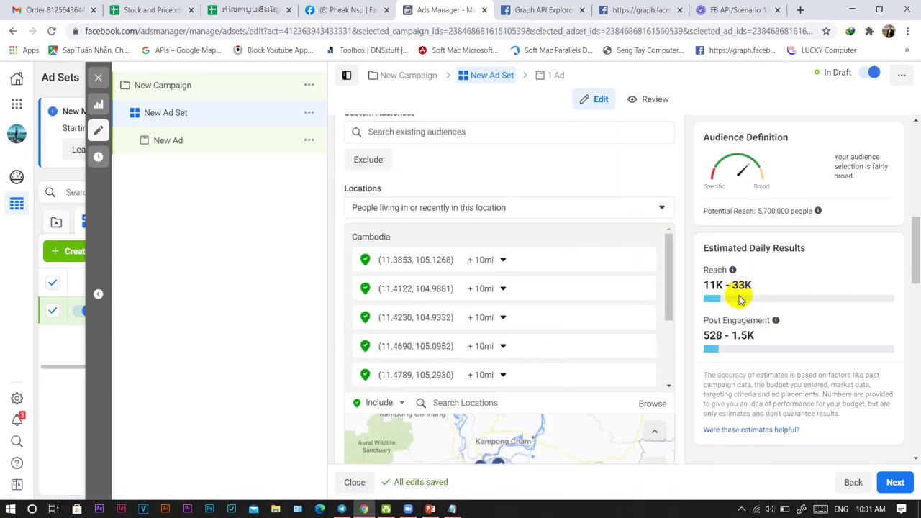
{"action": "scroll", "coordinate": [741, 296], "scroll_direction": "down", "scroll_amount": 4}
{"action": "scroll", "coordinate": [666, 311], "scroll_direction": "up", "scroll_amount": 1}
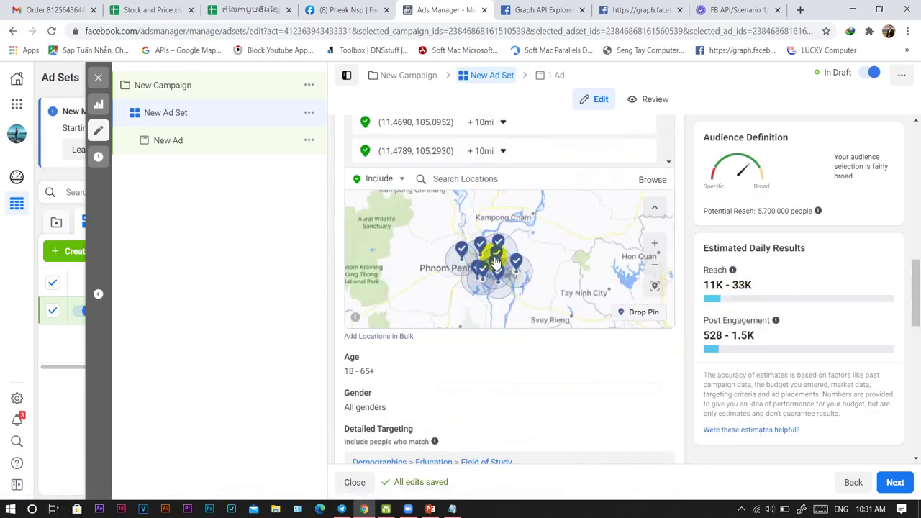
{"action": "scroll", "coordinate": [494, 263], "scroll_direction": "up", "scroll_amount": 3}
{"action": "scroll", "coordinate": [482, 270], "scroll_direction": "down", "scroll_amount": 3}
{"action": "scroll", "coordinate": [472, 275], "scroll_direction": "up", "scroll_amount": 4}
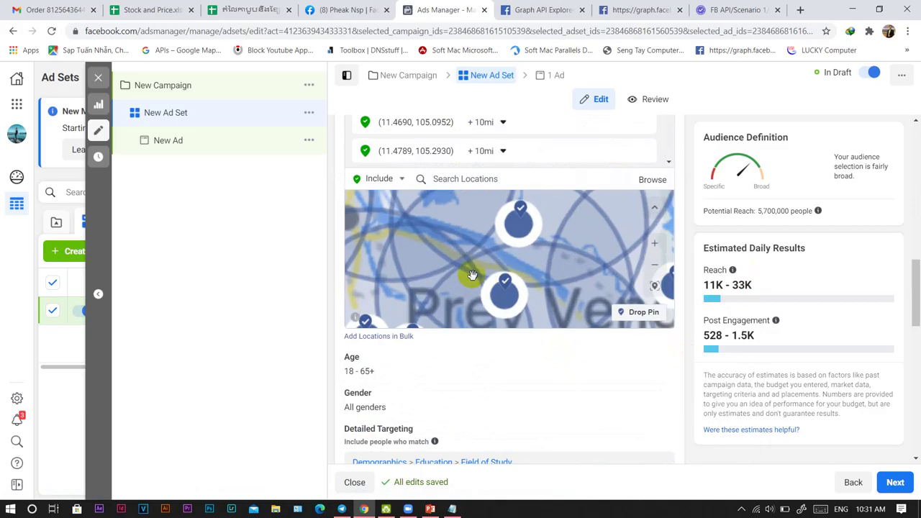
{"action": "scroll", "coordinate": [472, 273], "scroll_direction": "down", "scroll_amount": 4}
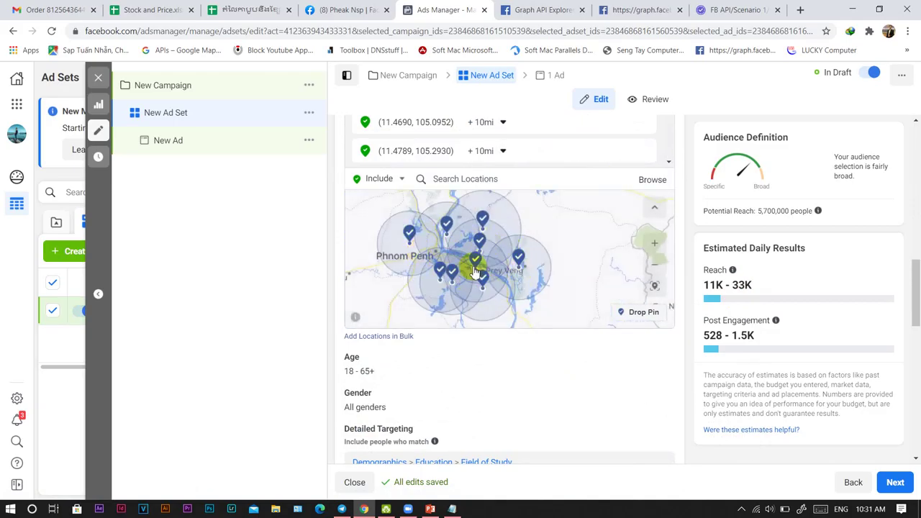
{"action": "scroll", "coordinate": [744, 335], "scroll_direction": "up", "scroll_amount": 10}
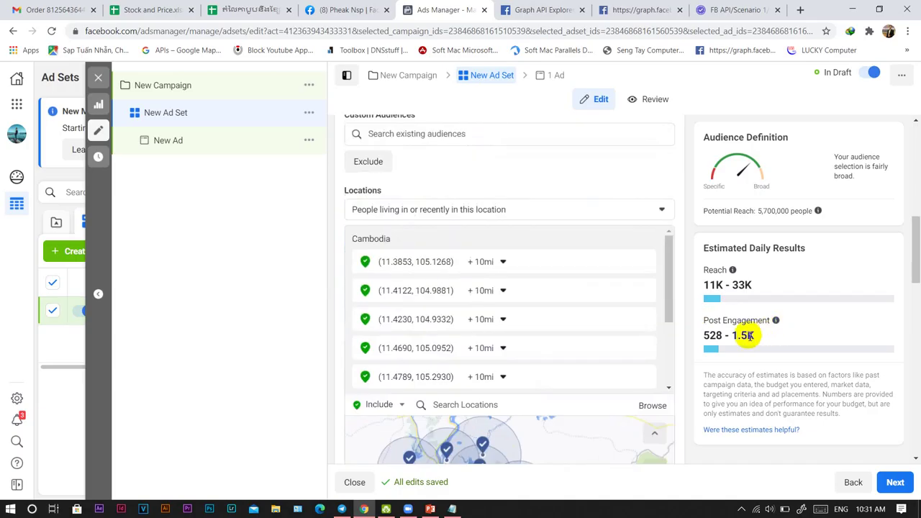
{"action": "scroll", "coordinate": [745, 335], "scroll_direction": "up", "scroll_amount": 2}
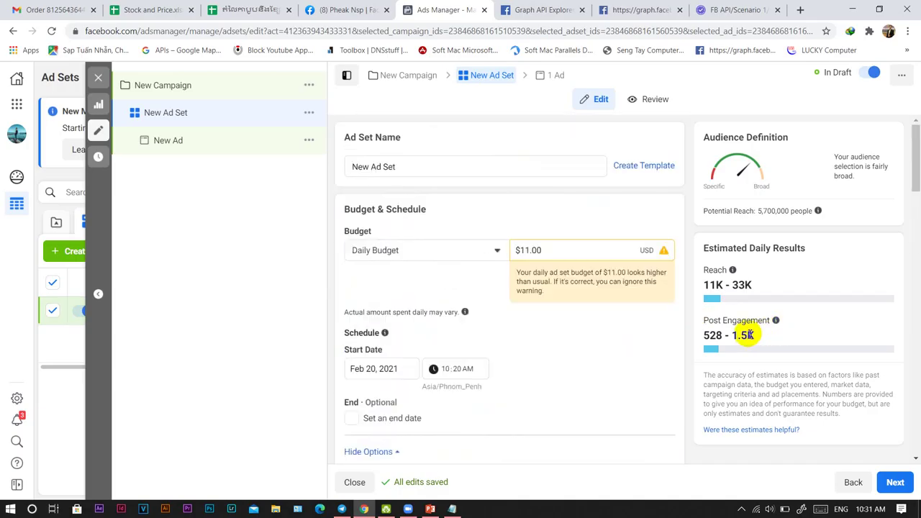
List the saved audiences again, review Super Audience 2021's locations, age and detailed targeting, and close the list.
{"action": "scroll", "coordinate": [745, 335], "scroll_direction": "down", "scroll_amount": 5}
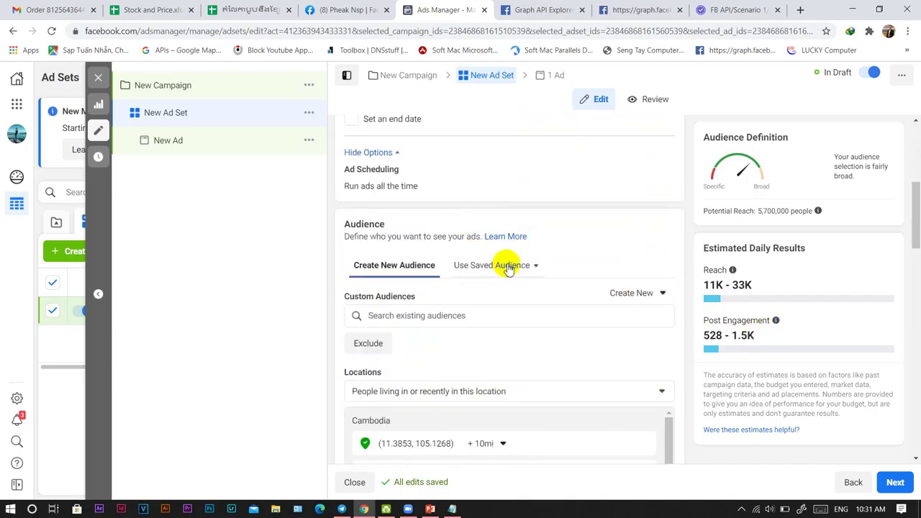
{"action": "left_click", "coordinate": [508, 267]}
{"action": "mouse_move", "coordinate": [528, 335]}
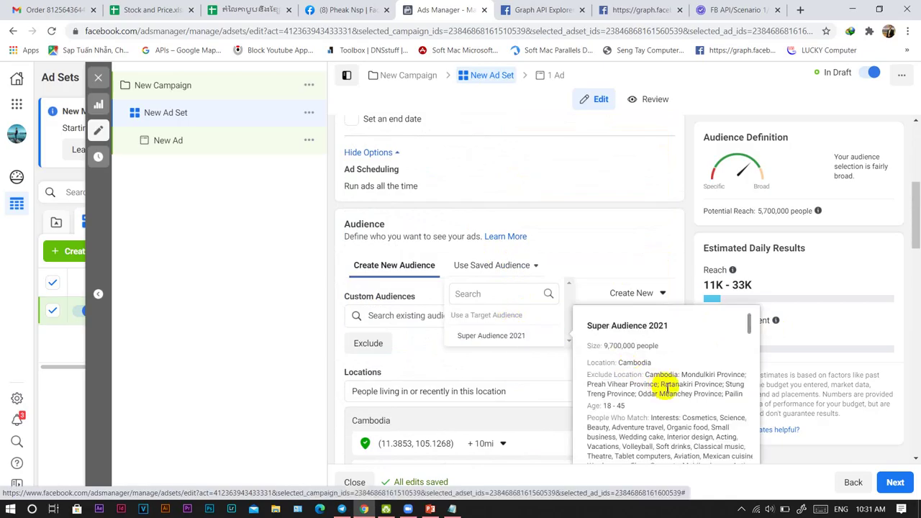
{"action": "scroll", "coordinate": [668, 386], "scroll_direction": "down", "scroll_amount": 10}
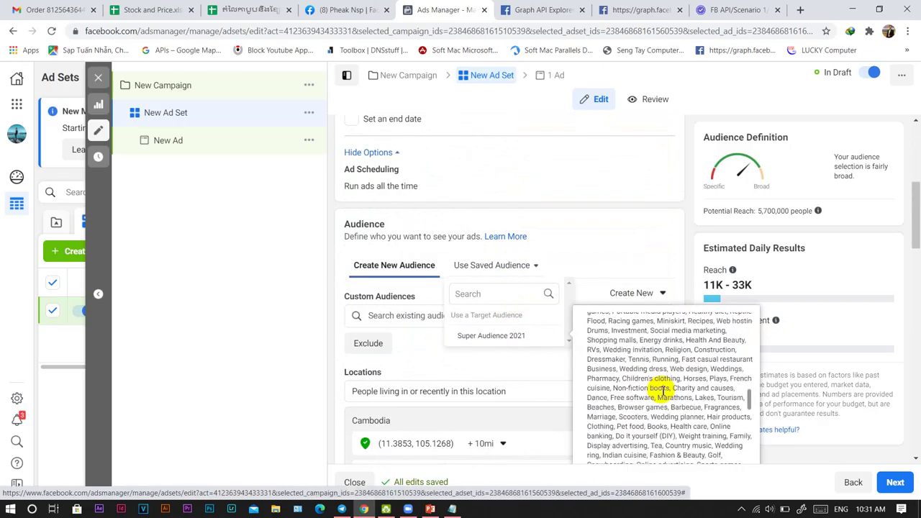
{"action": "scroll", "coordinate": [662, 389], "scroll_direction": "down", "scroll_amount": 8}
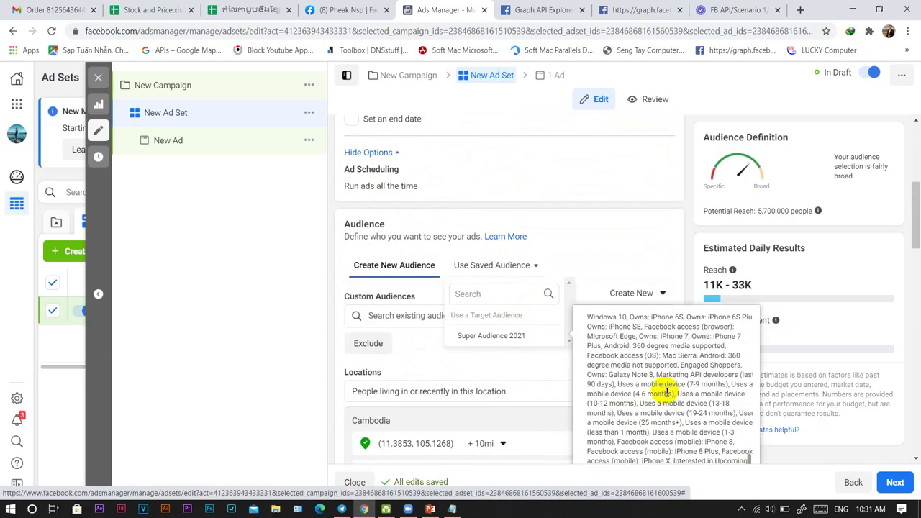
{"action": "scroll", "coordinate": [666, 391], "scroll_direction": "down", "scroll_amount": 5}
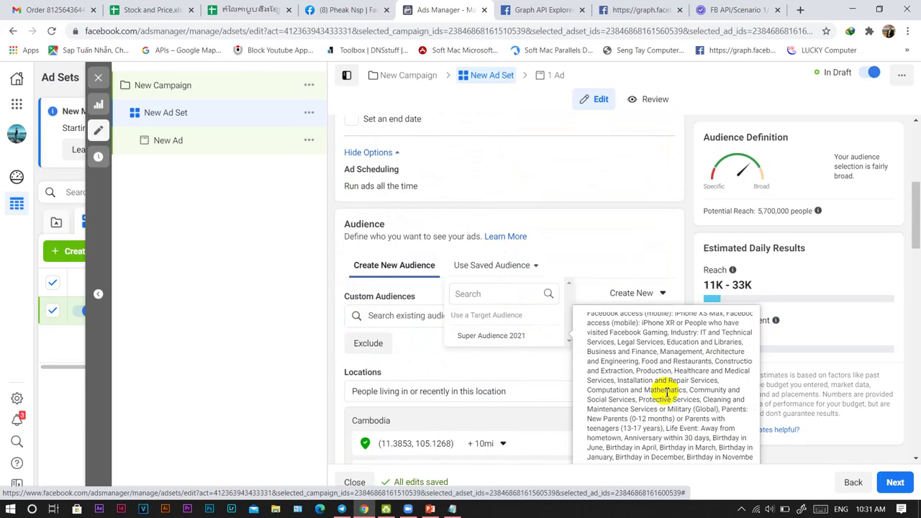
{"action": "scroll", "coordinate": [666, 392], "scroll_direction": "down", "scroll_amount": 10}
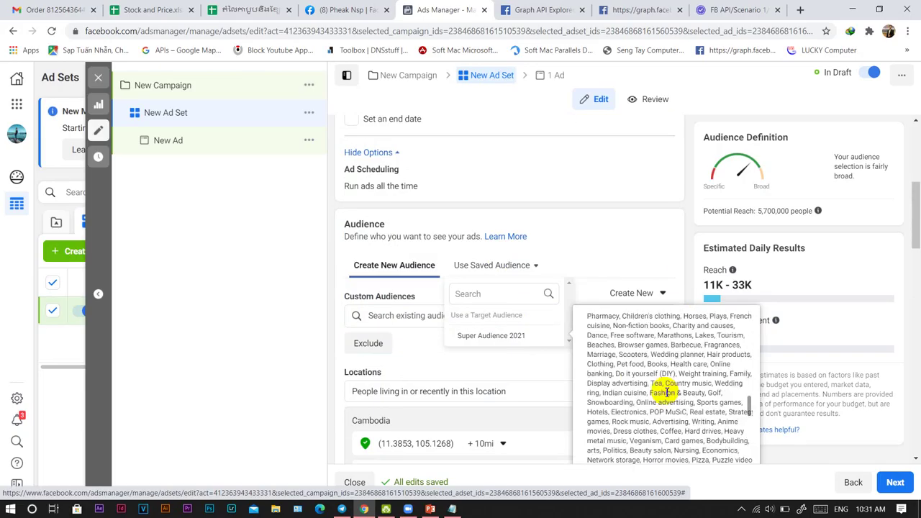
{"action": "scroll", "coordinate": [666, 392], "scroll_direction": "up", "scroll_amount": 8}
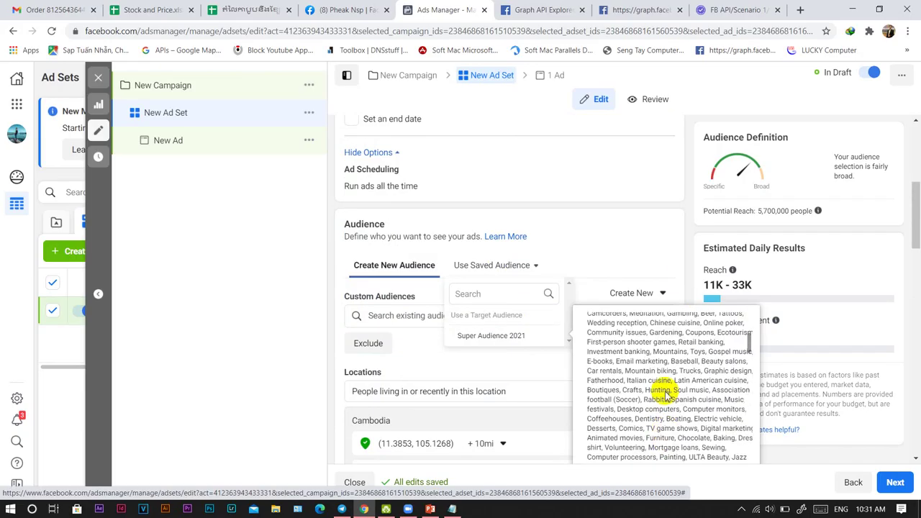
{"action": "scroll", "coordinate": [666, 392], "scroll_direction": "up", "scroll_amount": 10}
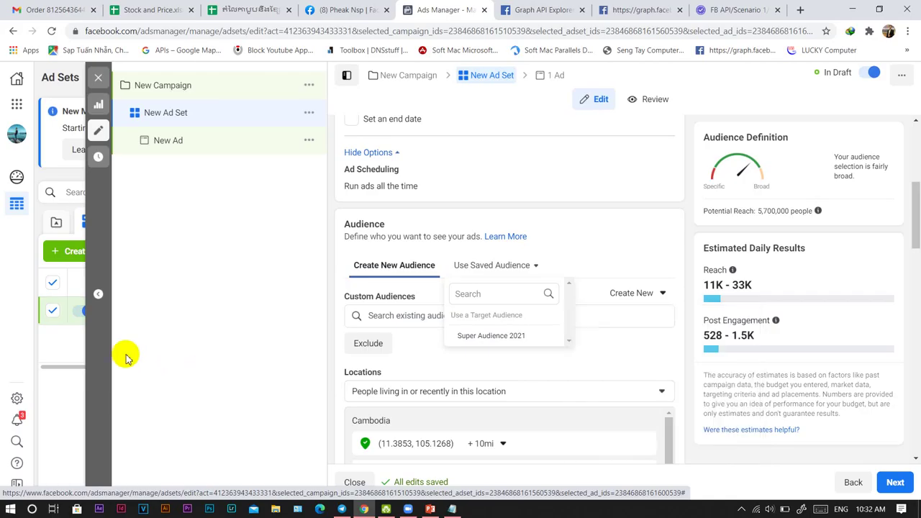
{"action": "left_click", "coordinate": [207, 335]}
Switch to the graph.facebook.com interest search page and examine the Massively multiplayer online role-playing games and Online banking entries.
{"action": "left_click", "coordinate": [651, 14]}
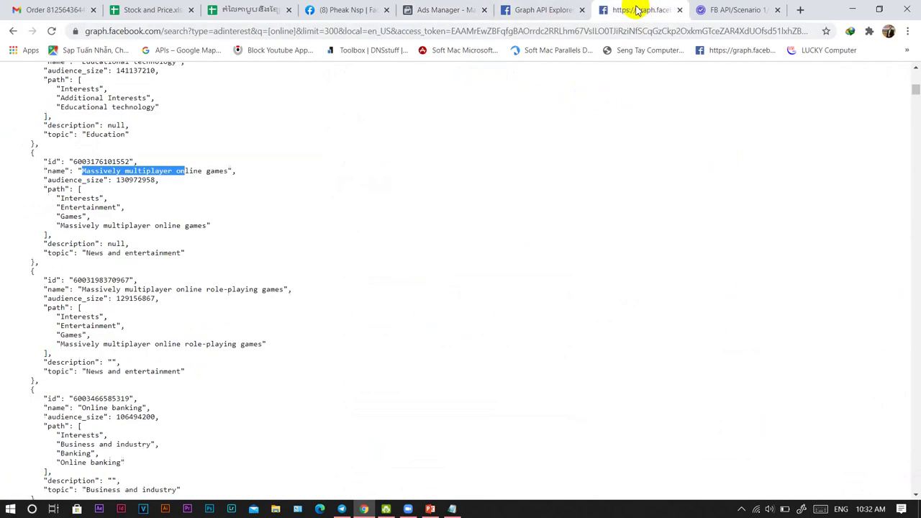
{"action": "scroll", "coordinate": [144, 238], "scroll_direction": "down", "scroll_amount": 2}
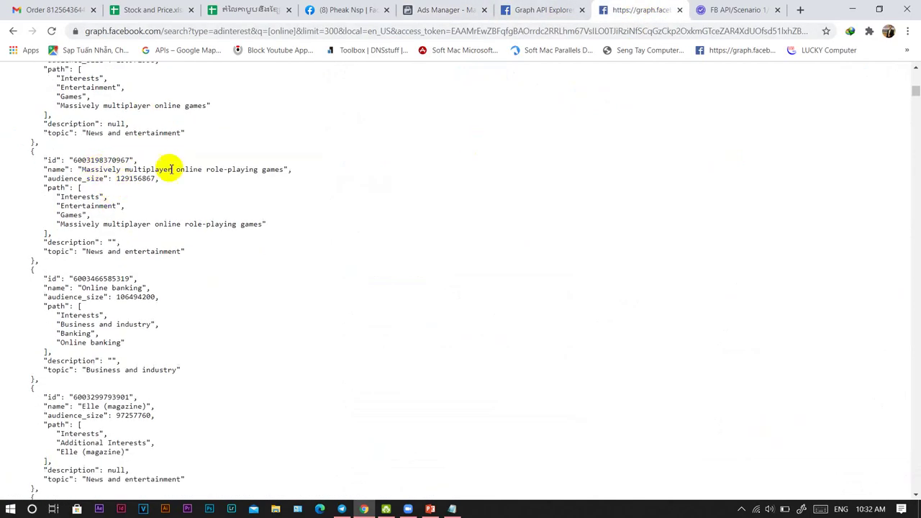
{"action": "left_click_drag", "start_coordinate": [108, 242], "coordinate": [185, 252]}
{"action": "left_click_drag", "start_coordinate": [105, 287], "coordinate": [150, 288]}
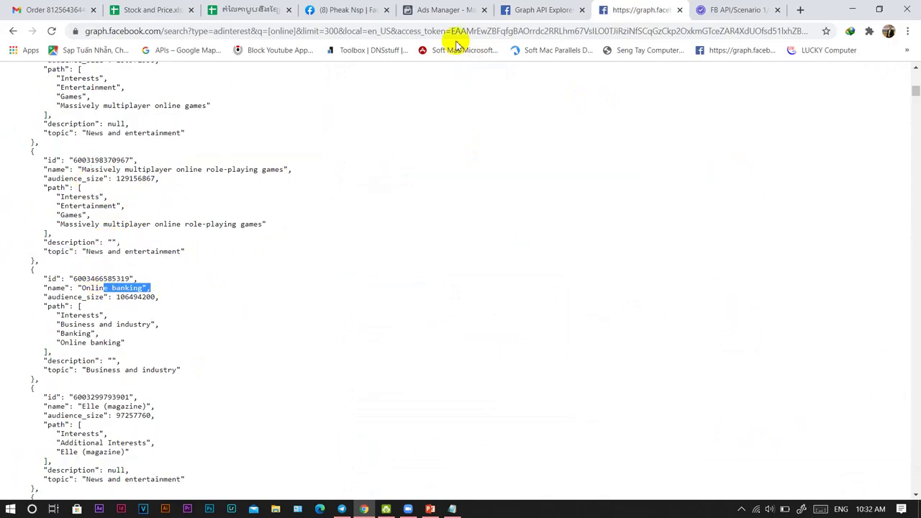
Change the online interest search's limit parameter to 30 and reload the response.
{"action": "left_click", "coordinate": [337, 31]}
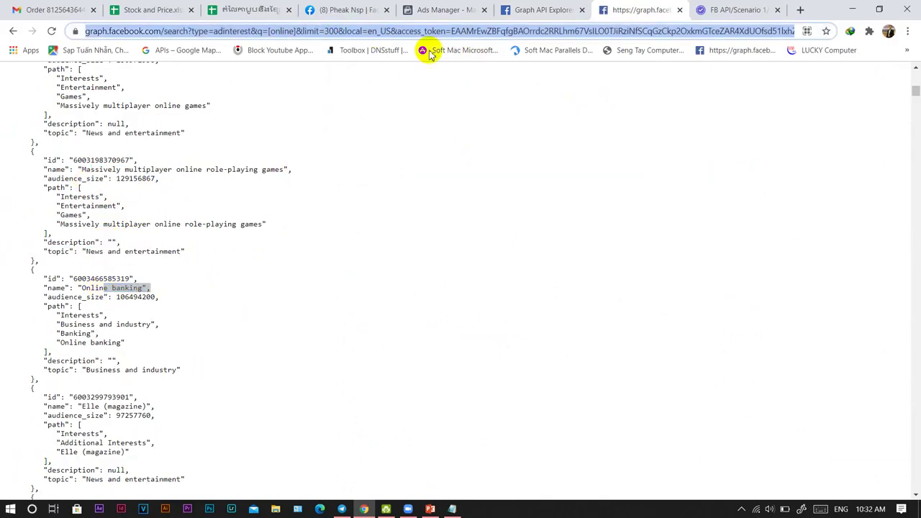
{"action": "left_click", "coordinate": [352, 31]}
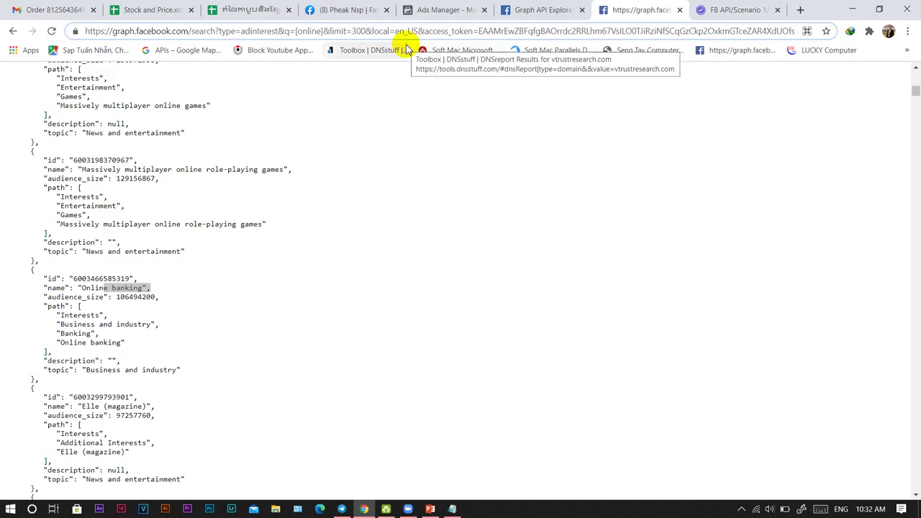
{"action": "key", "text": "BackSpace"}
{"action": "key", "text": "Return"}
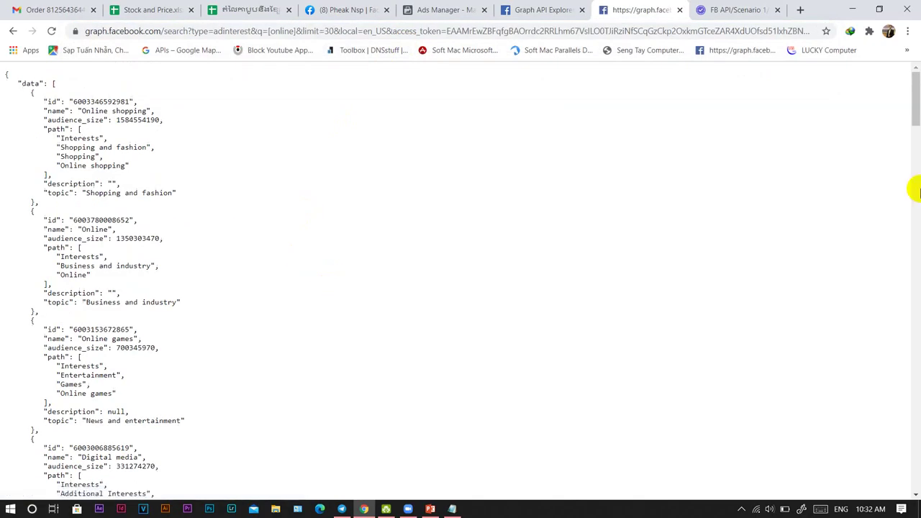
Go through the response to its end and examine the Virtual community, AOL and Shopping Online - Clothes entries.
{"action": "scroll", "coordinate": [187, 223], "scroll_direction": "down", "scroll_amount": 3}
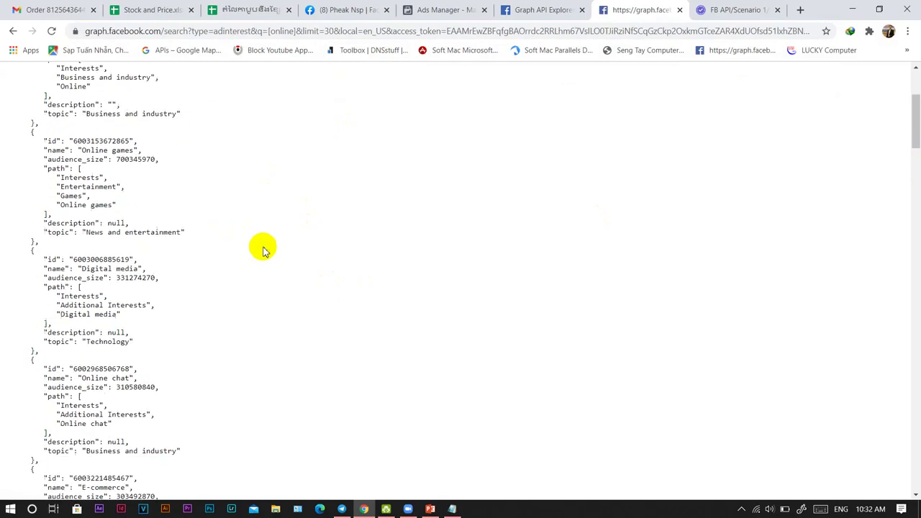
{"action": "scroll", "coordinate": [187, 266], "scroll_direction": "down", "scroll_amount": 12}
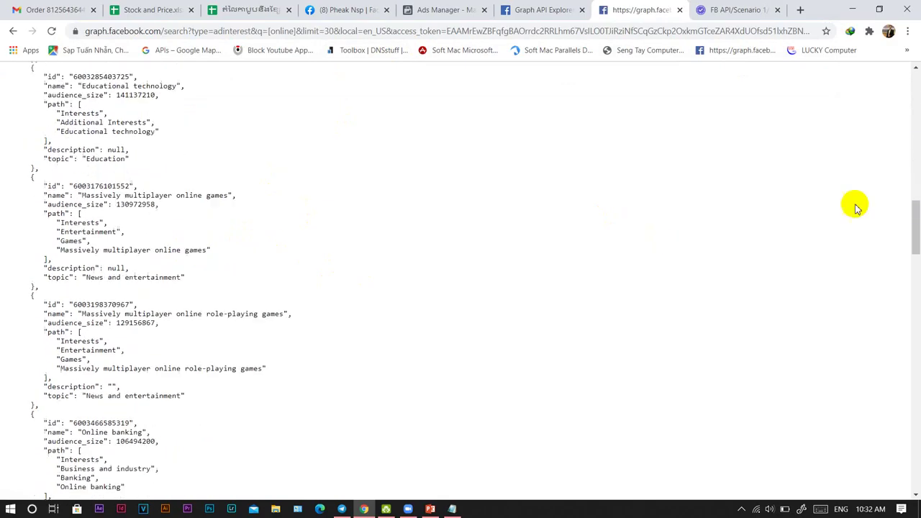
{"action": "left_click_drag", "start_coordinate": [914, 231], "coordinate": [915, 472]}
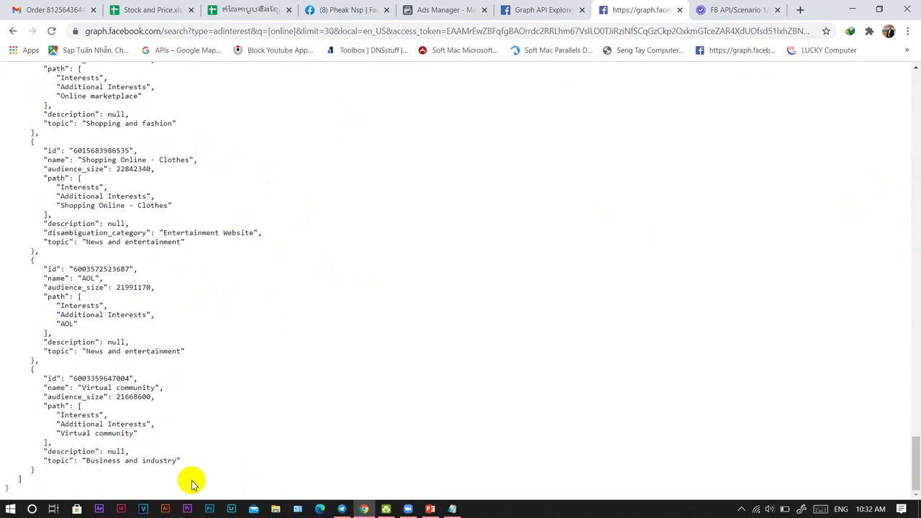
{"action": "left_click_drag", "start_coordinate": [81, 387], "coordinate": [151, 396]}
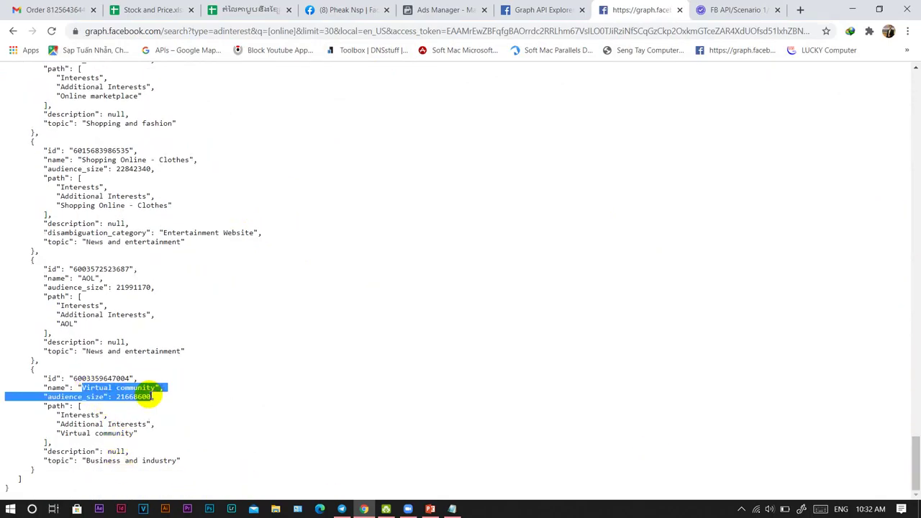
{"action": "left_click", "coordinate": [87, 278]}
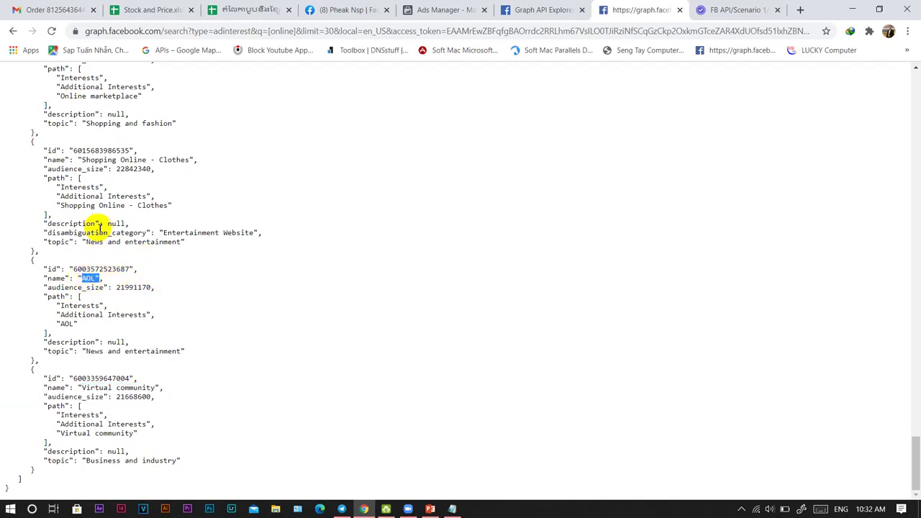
{"action": "left_click_drag", "start_coordinate": [97, 161], "coordinate": [147, 160]}
Examine the interest entries from Online marketplace back up to Online food ordering, including The Star (Malaysia) and Daraz Online Shopping.
{"action": "scroll", "coordinate": [185, 237], "scroll_direction": "up", "scroll_amount": 2}
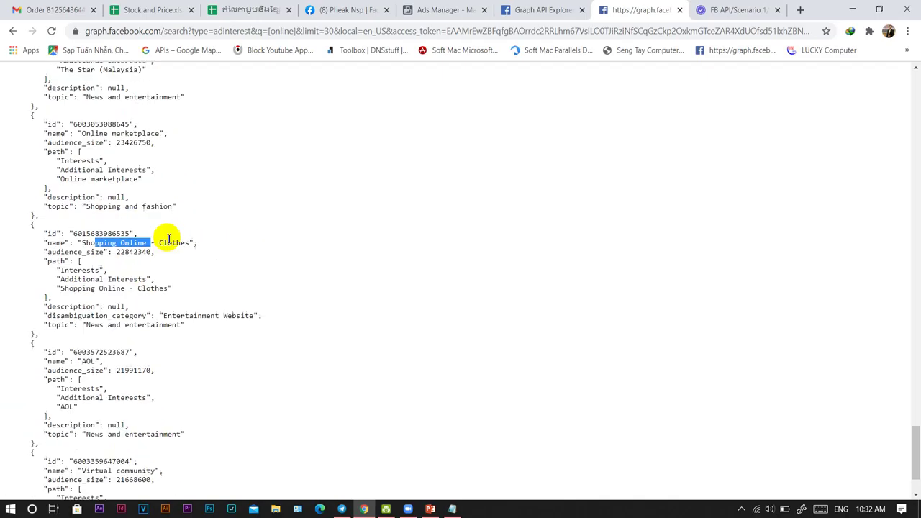
{"action": "left_click_drag", "start_coordinate": [95, 175], "coordinate": [165, 180]}
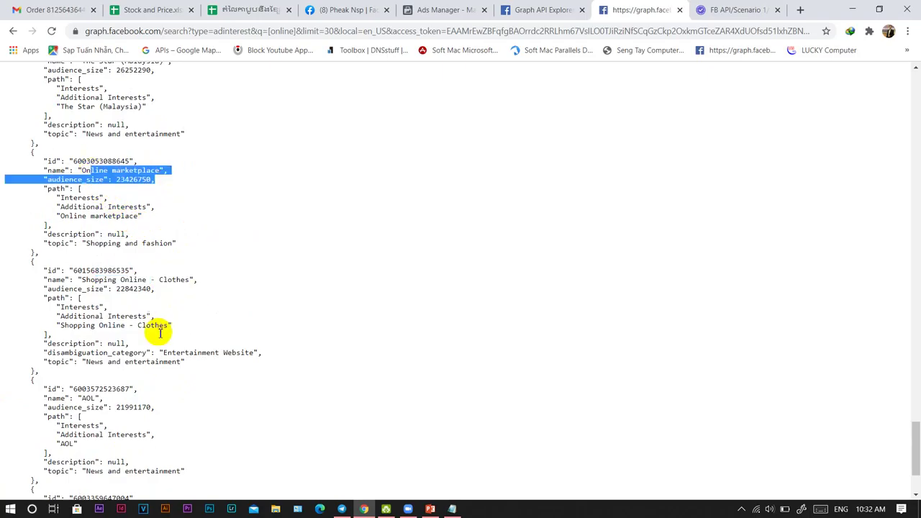
{"action": "scroll", "coordinate": [154, 324], "scroll_direction": "up", "scroll_amount": 2}
{"action": "left_click_drag", "start_coordinate": [99, 180], "coordinate": [171, 185]}
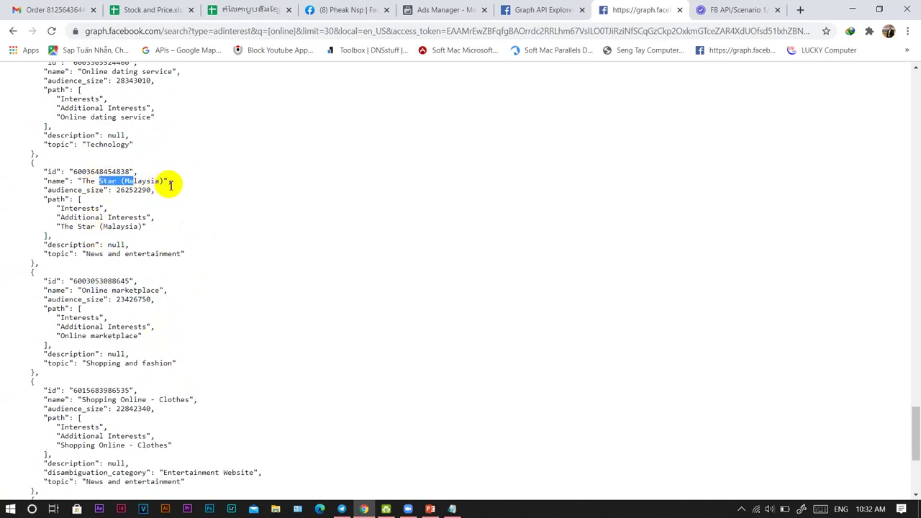
{"action": "scroll", "coordinate": [156, 350], "scroll_direction": "up", "scroll_amount": 3}
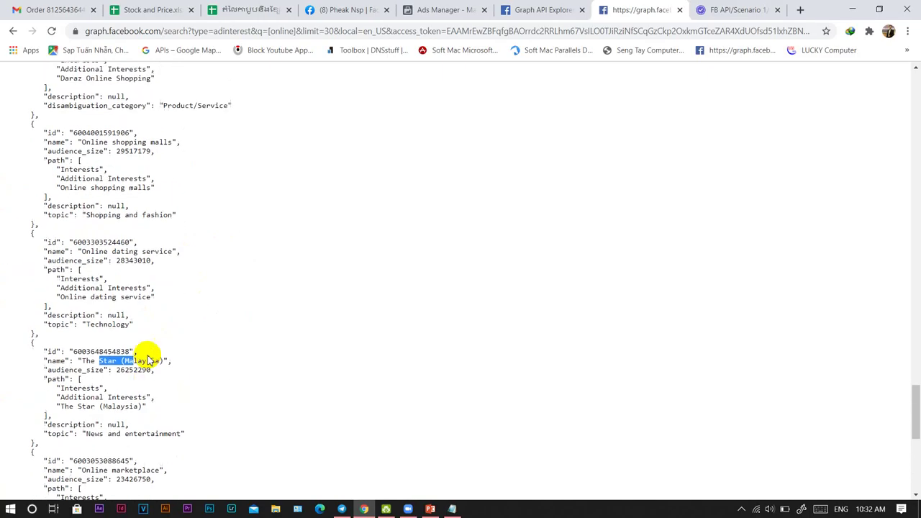
{"action": "left_click_drag", "start_coordinate": [105, 251], "coordinate": [146, 252]}
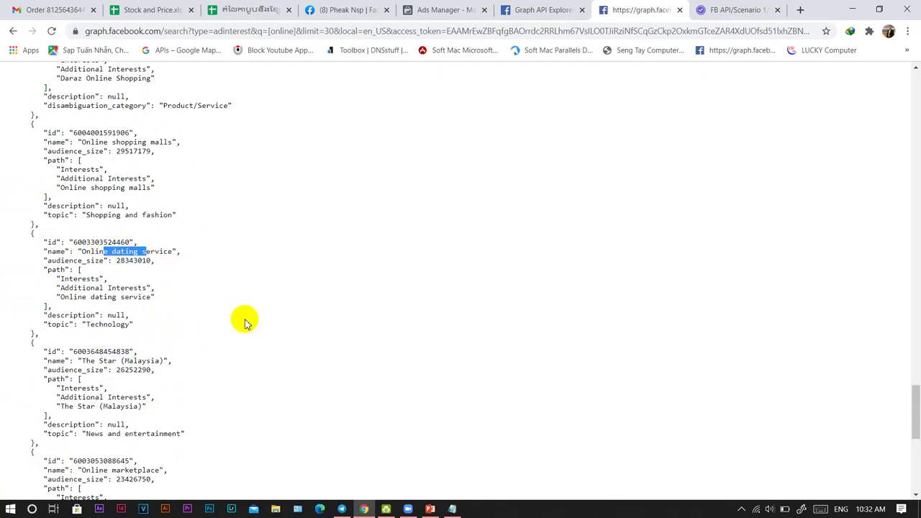
{"action": "scroll", "coordinate": [181, 320], "scroll_direction": "up", "scroll_amount": 3}
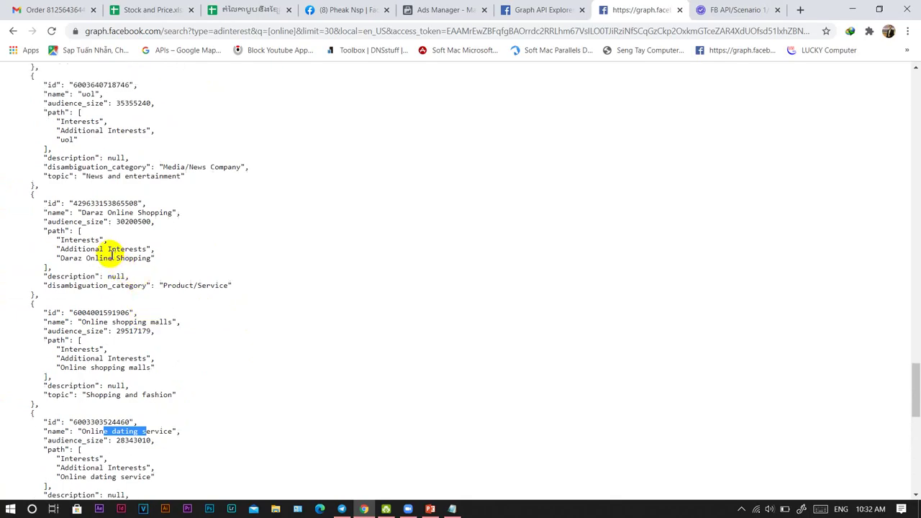
{"action": "left_click_drag", "start_coordinate": [104, 249], "coordinate": [144, 250]}
{"action": "scroll", "coordinate": [431, 277], "scroll_direction": "up", "scroll_amount": 1}
{"action": "scroll", "coordinate": [456, 279], "scroll_direction": "up", "scroll_amount": 6}
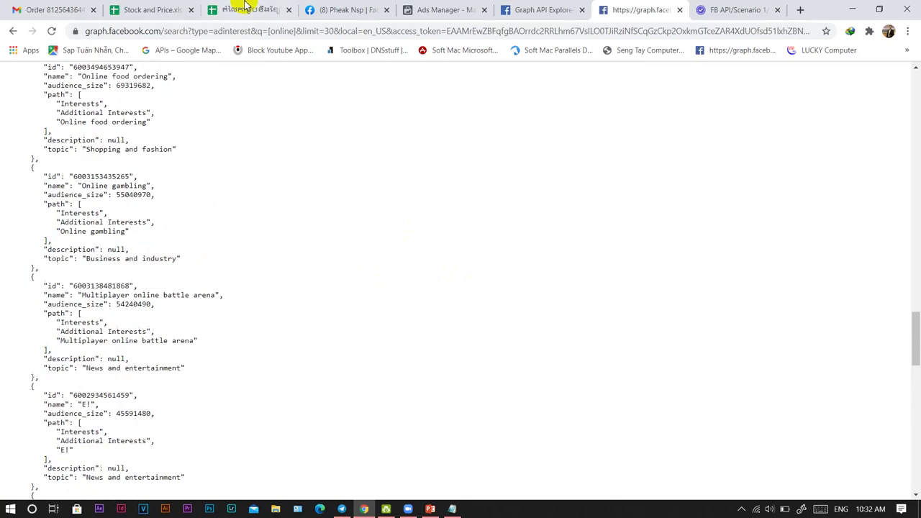
Replace the search term in the interest request URL with closth and load the response.
{"action": "left_click", "coordinate": [294, 31]}
{"action": "key", "text": "Left"}
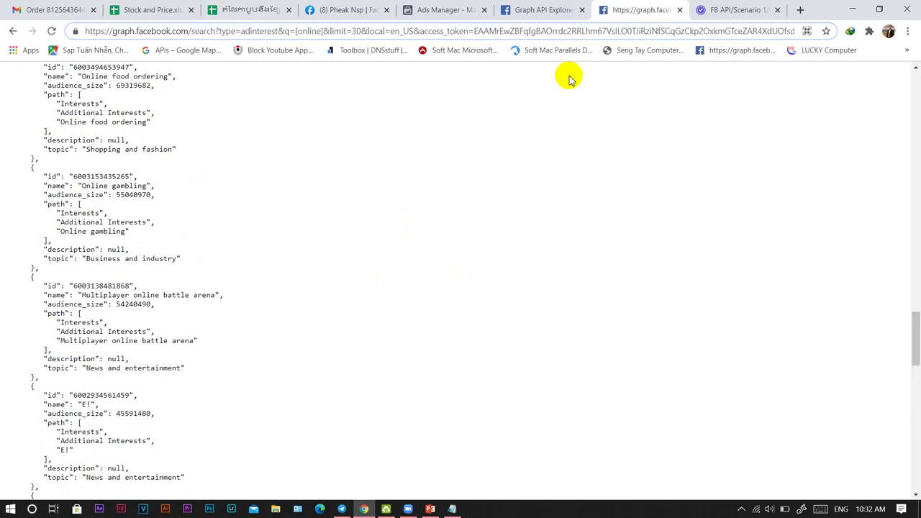
{"action": "key", "text": "BackSpace"}
{"action": "key", "text": "BackSpace"}
{"action": "key", "text": "BackSpace"}
{"action": "key", "text": "BackSpace"}
{"action": "key", "text": "BackSpace"}
{"action": "key", "text": "BackSpace"}
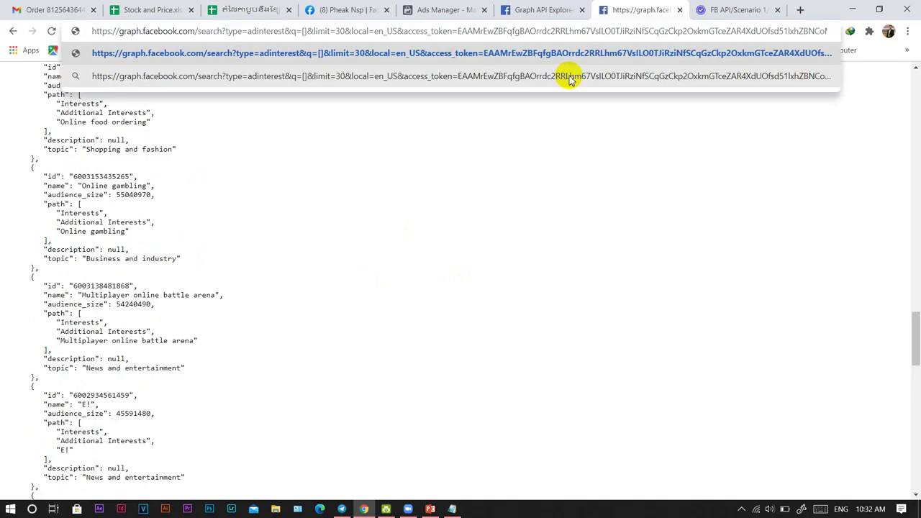
{"action": "type", "text": "closth"}
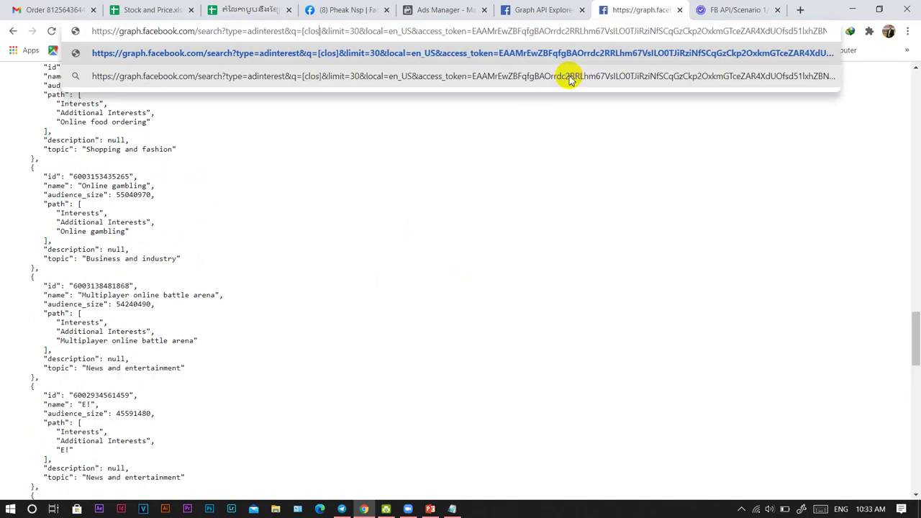
{"action": "key", "text": "Return"}
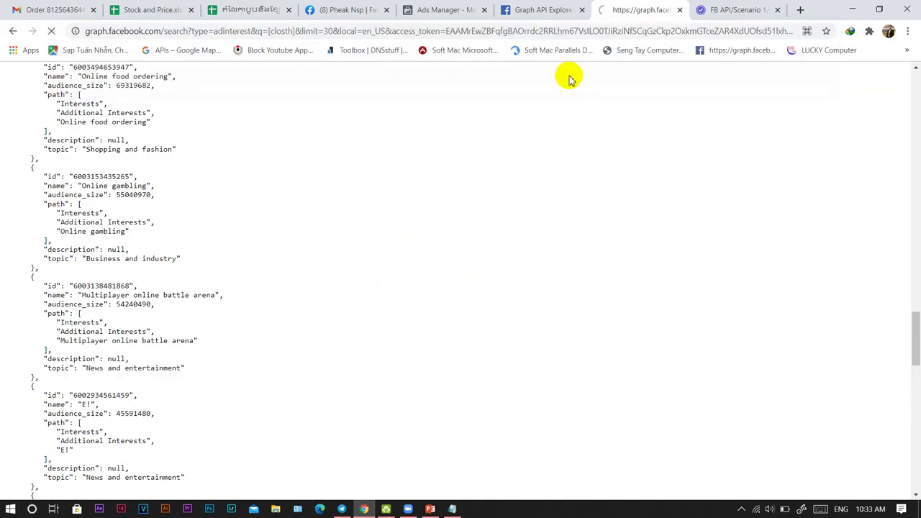
Try to correct the misspelled search term in the request URL to cloth or cloths.
{"action": "left_click", "coordinate": [324, 33]}
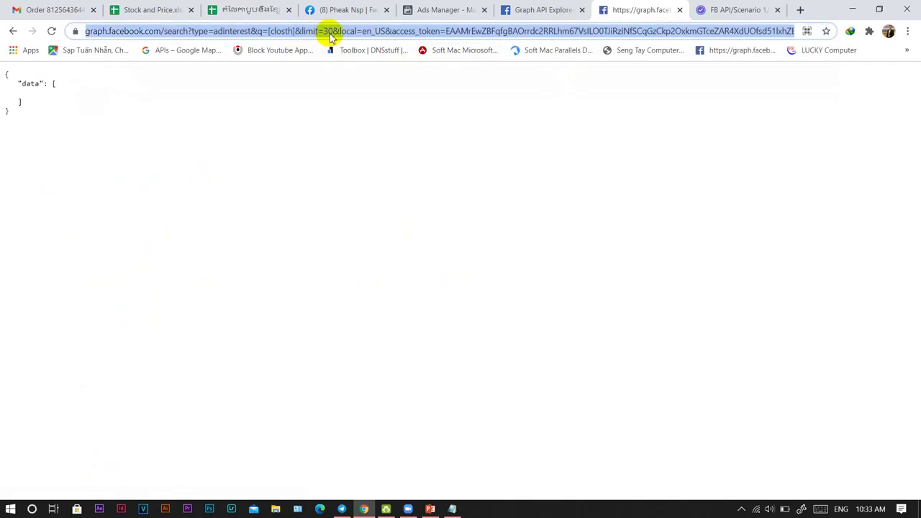
{"action": "left_click", "coordinate": [284, 31]}
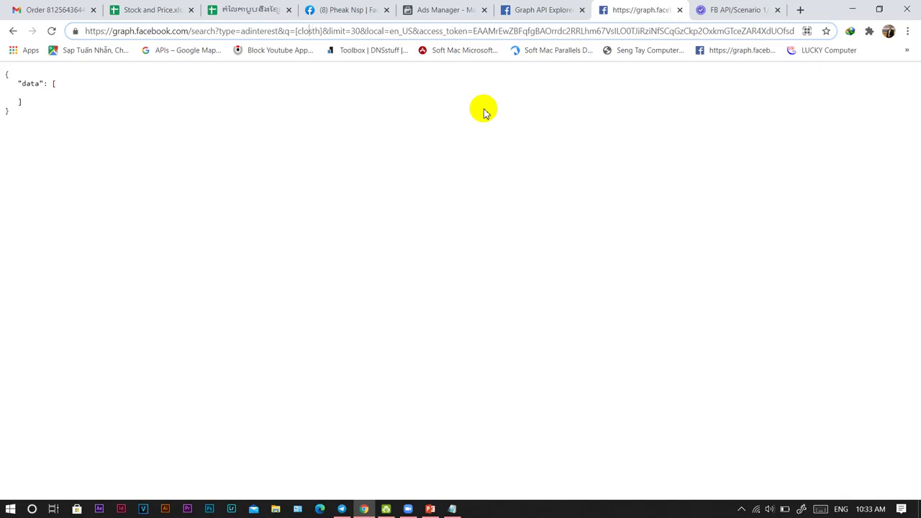
{"action": "key", "text": "BackSpace"}
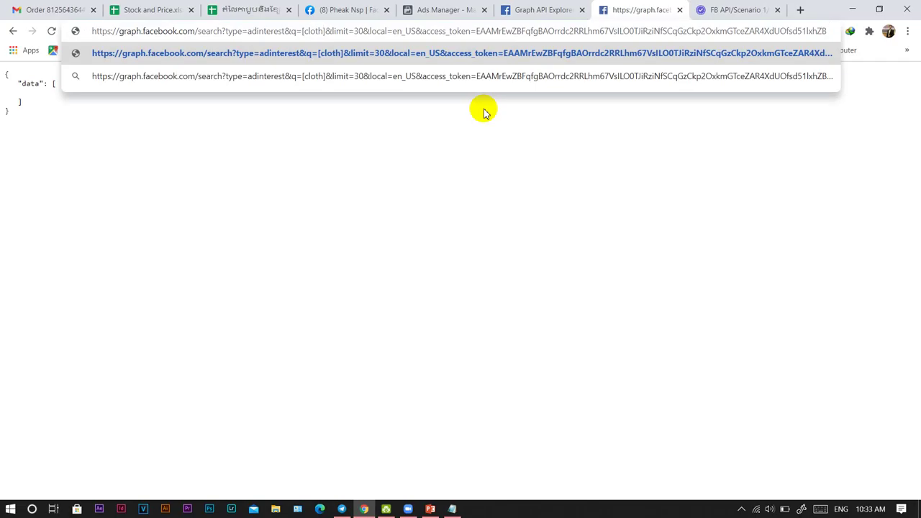
{"action": "type", "text": "s"}
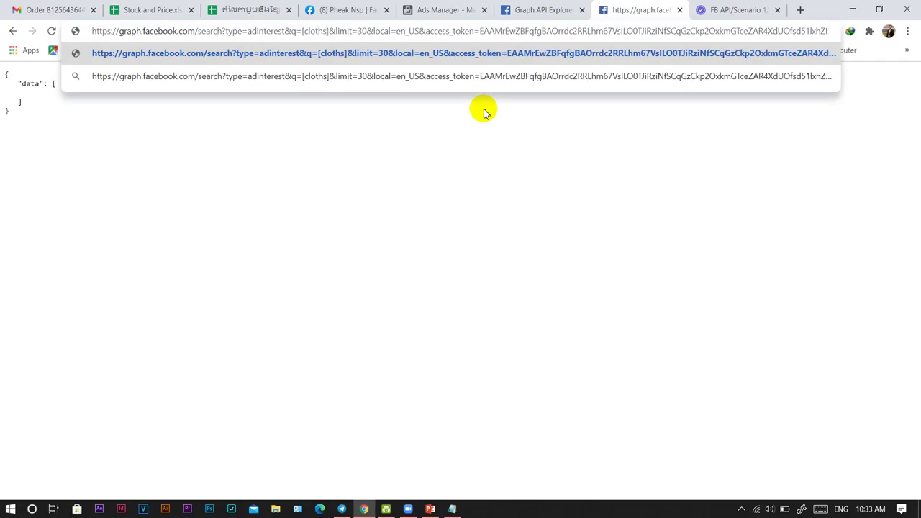
{"action": "key", "text": "BackSpace"}
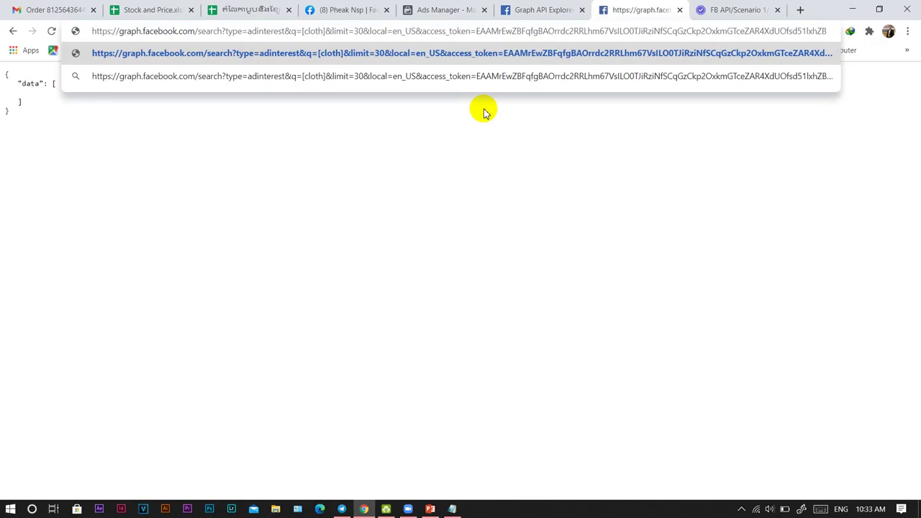
Change the request URL's search term to bag and load the matching interests.
{"action": "key", "text": "BackSpace"}
{"action": "key", "text": "BackSpace"}
{"action": "key", "text": "BackSpace"}
{"action": "key", "text": "BackSpace"}
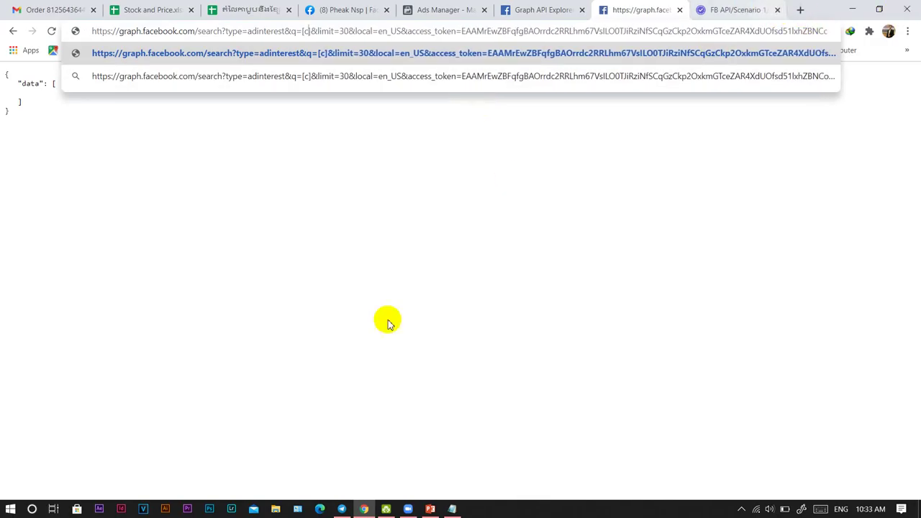
{"action": "key", "text": "BackSpace"}
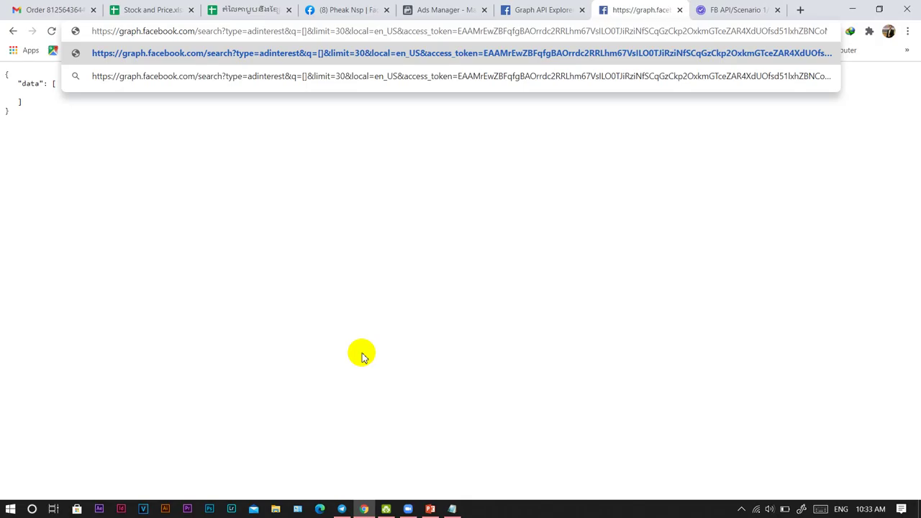
{"action": "type", "text": "bag"}
{"action": "key", "text": "Return"}
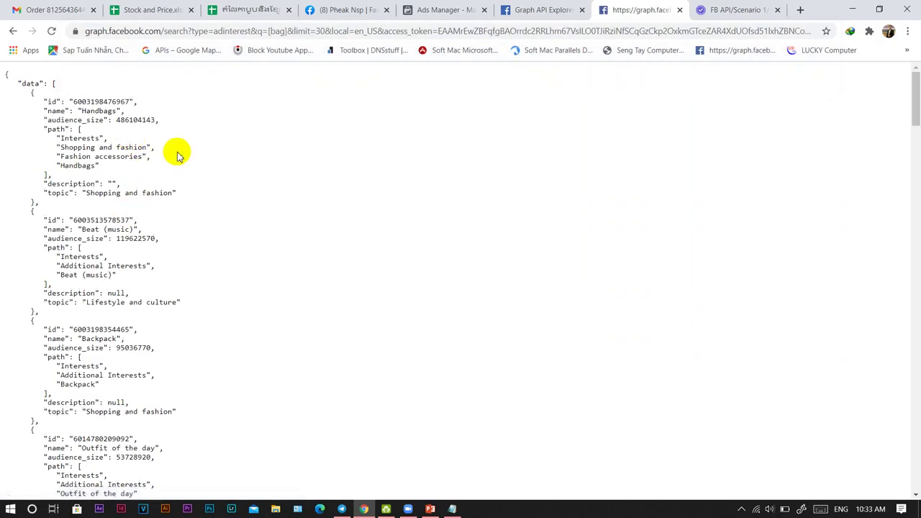
Examine the names and topics of the Handbags, Beat (music), Backpack and Outfit of the day interest entries.
{"action": "left_click", "coordinate": [324, 31]}
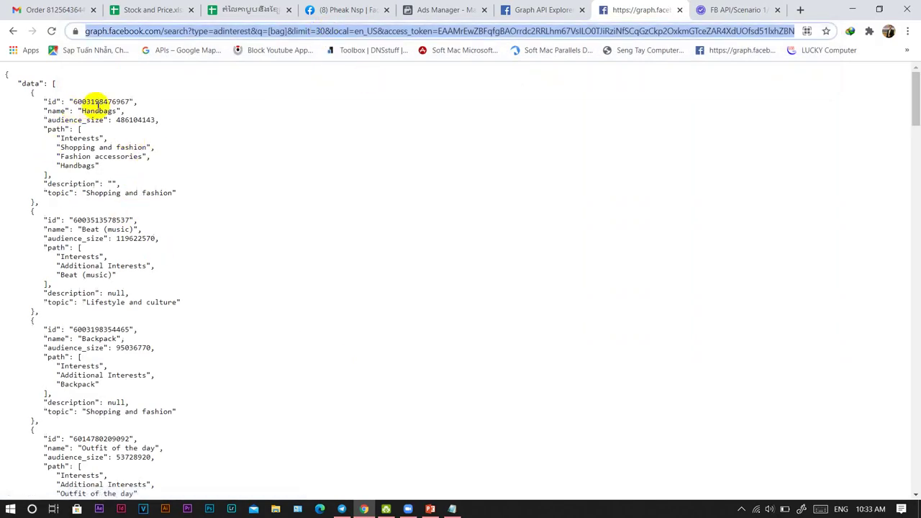
{"action": "left_click_drag", "start_coordinate": [83, 110], "coordinate": [111, 120]}
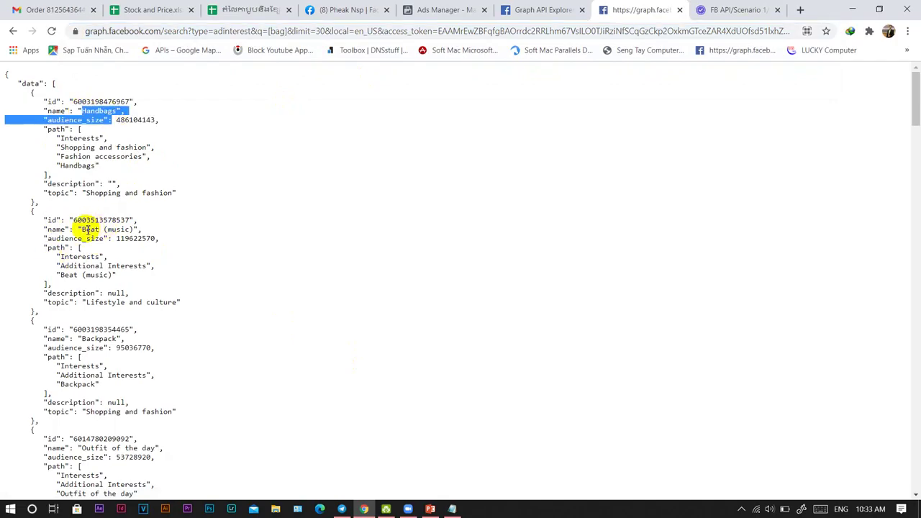
{"action": "double_click", "coordinate": [84, 230]}
{"action": "left_click_drag", "start_coordinate": [87, 302], "coordinate": [151, 304]}
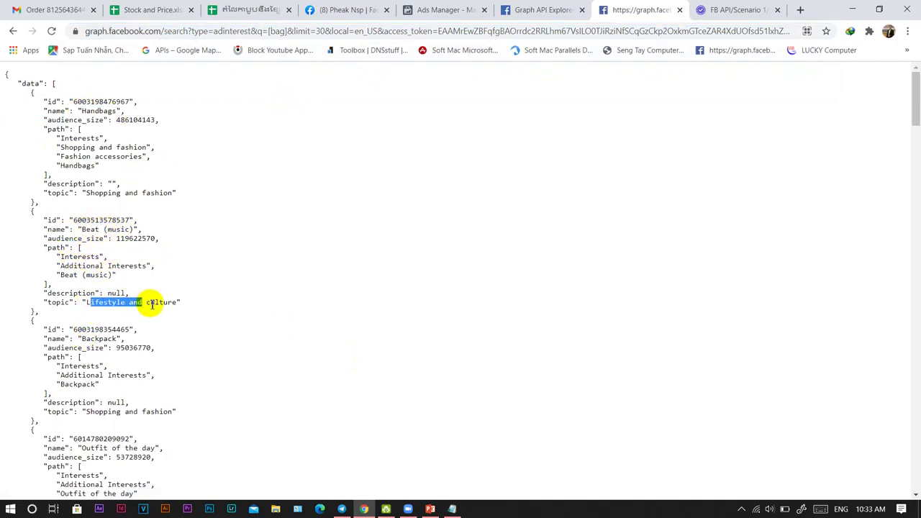
{"action": "double_click", "coordinate": [82, 339]}
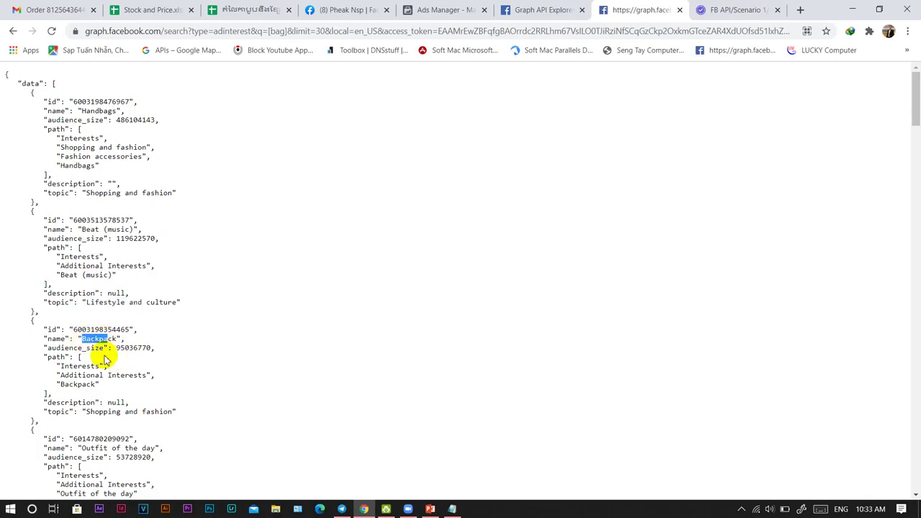
{"action": "left_click_drag", "start_coordinate": [100, 302], "coordinate": [135, 295]}
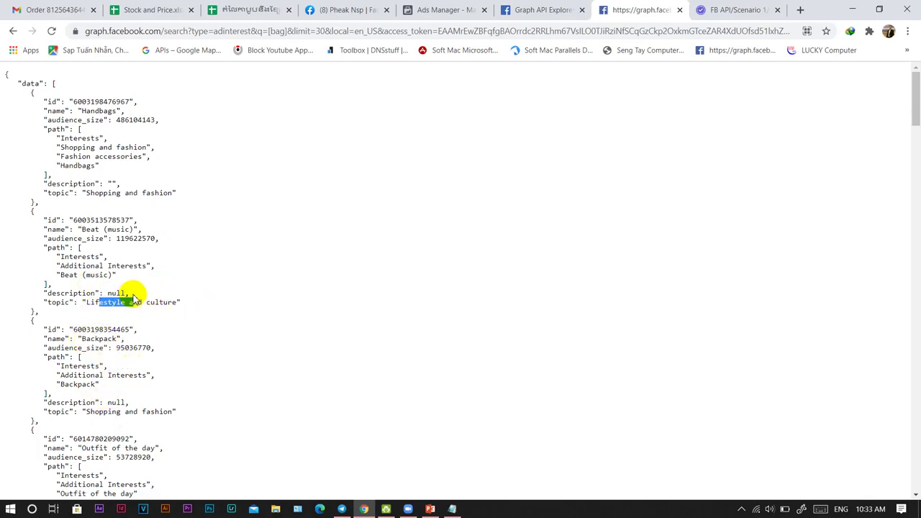
{"action": "double_click", "coordinate": [105, 338]}
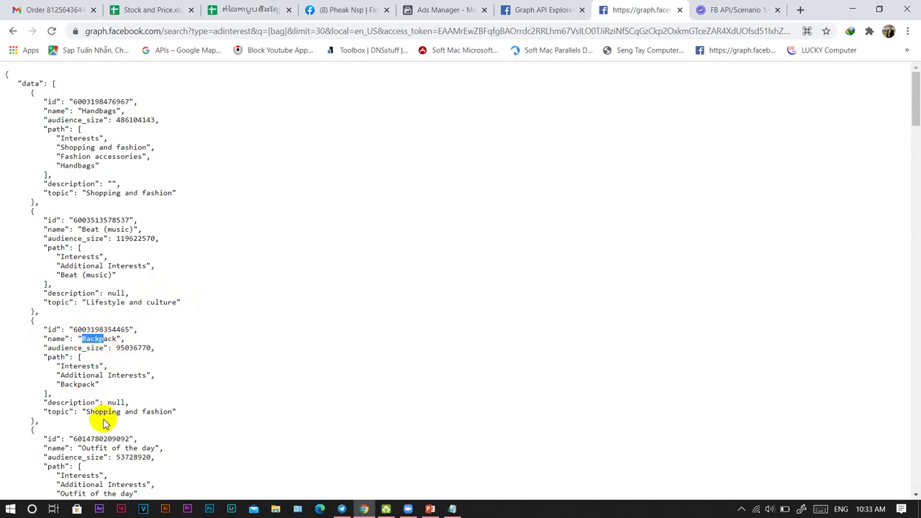
{"action": "left_click_drag", "start_coordinate": [99, 447], "coordinate": [147, 448]}
Examine the entries from Bag through Vineyard, Messenger bag and Shopping bag to Tote bag, and return to the response's beginning.
{"action": "scroll", "coordinate": [193, 394], "scroll_direction": "down", "scroll_amount": 3}
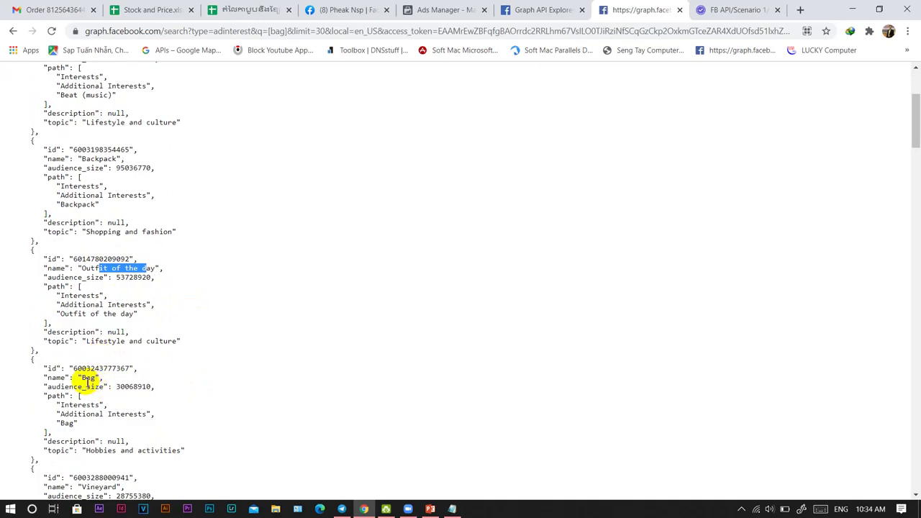
{"action": "left_click_drag", "start_coordinate": [81, 377], "coordinate": [115, 368]}
{"action": "scroll", "coordinate": [113, 437], "scroll_direction": "down", "scroll_amount": 2}
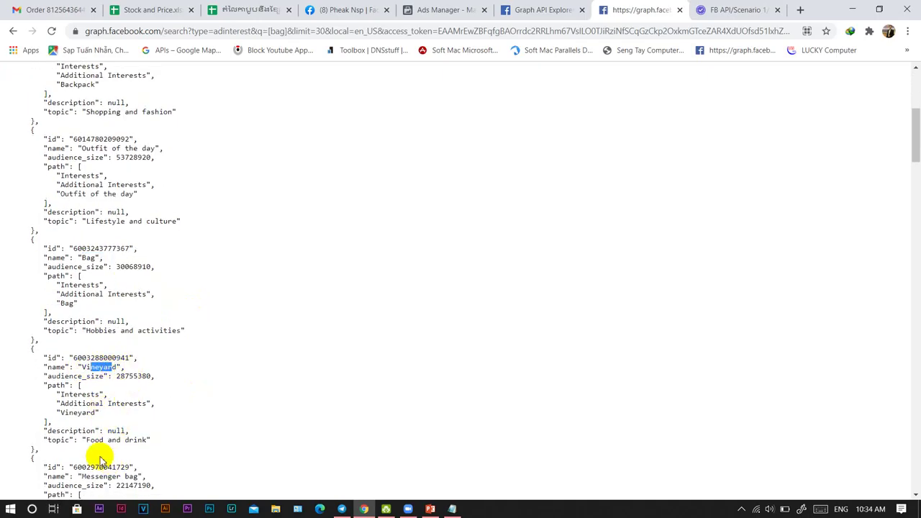
{"action": "scroll", "coordinate": [95, 459], "scroll_direction": "down", "scroll_amount": 3}
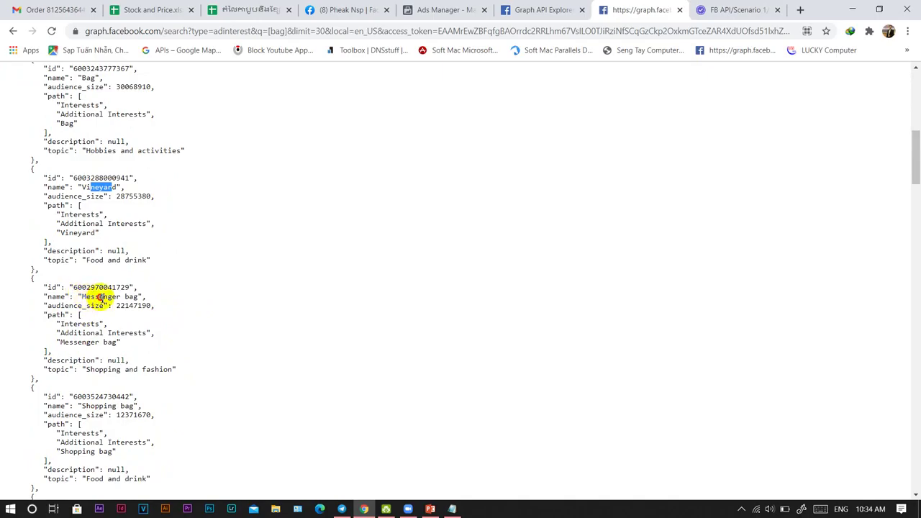
{"action": "left_click_drag", "start_coordinate": [86, 297], "coordinate": [136, 297]}
{"action": "left_click_drag", "start_coordinate": [86, 406], "coordinate": [139, 408]}
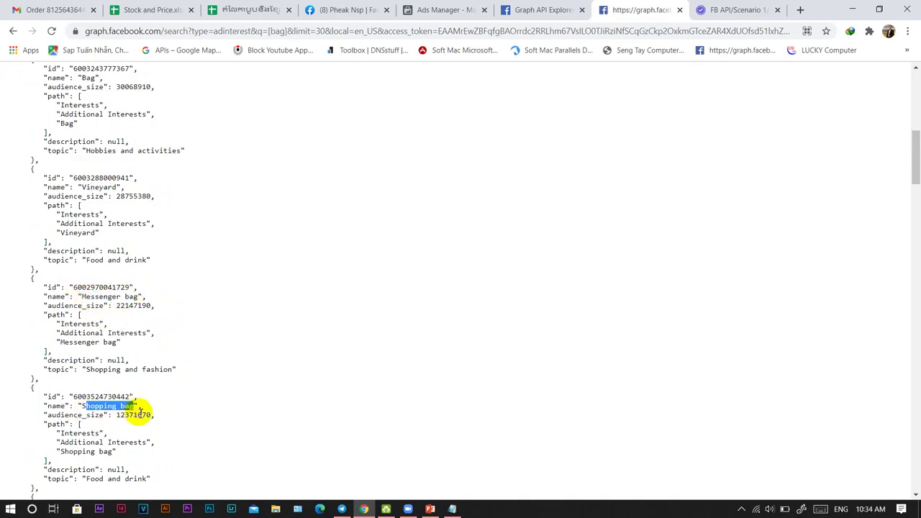
{"action": "scroll", "coordinate": [126, 421], "scroll_direction": "down", "scroll_amount": 3}
{"action": "left_click_drag", "start_coordinate": [77, 288], "coordinate": [128, 289]}
{"action": "scroll", "coordinate": [180, 366], "scroll_direction": "down", "scroll_amount": 2}
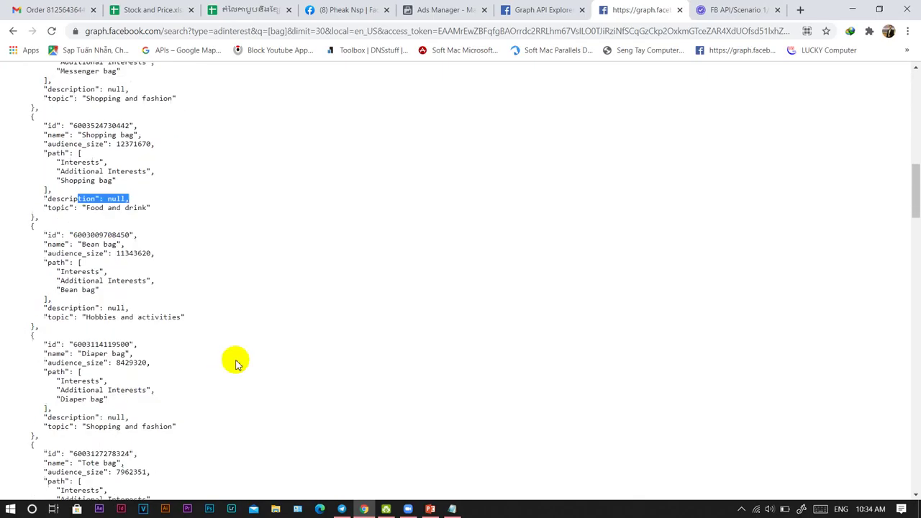
{"action": "scroll", "coordinate": [236, 364], "scroll_direction": "down", "scroll_amount": 3}
{"action": "left_click_drag", "start_coordinate": [911, 206], "coordinate": [906, 76]}
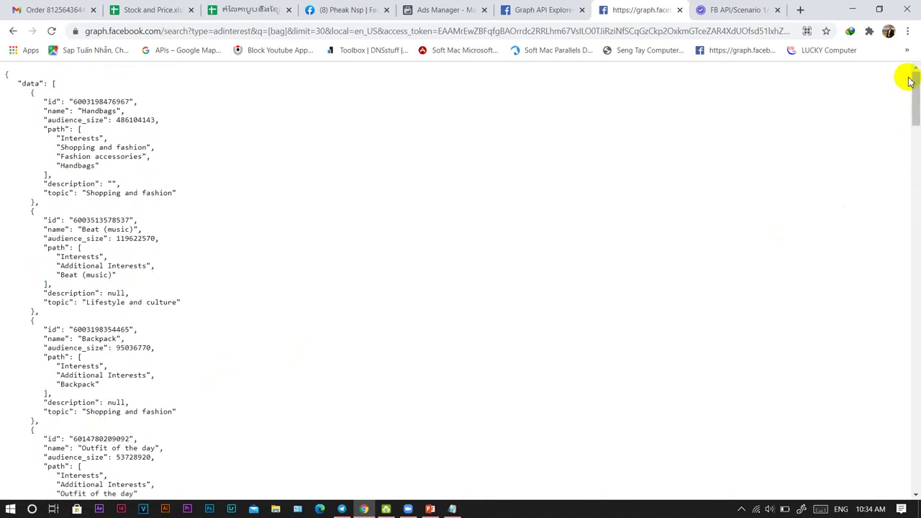
Set the bag interest search's limit parameter to 300 and reload the response.
{"action": "left_click", "coordinate": [280, 31]}
{"action": "left_click", "coordinate": [313, 31]}
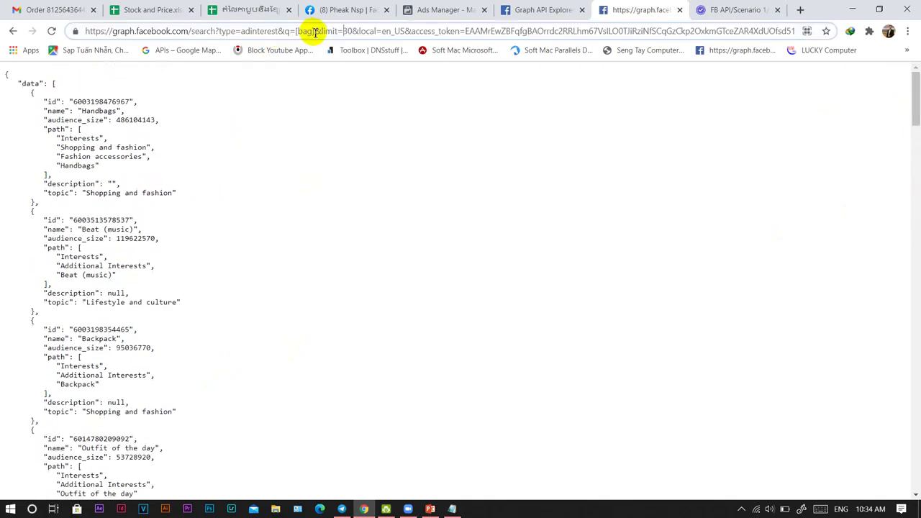
{"action": "double_click", "coordinate": [352, 31]}
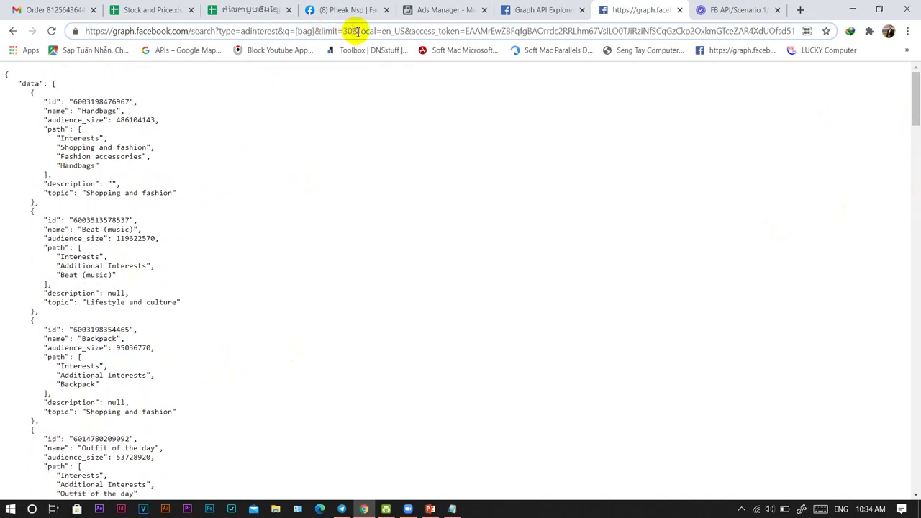
{"action": "key", "text": "Right"}
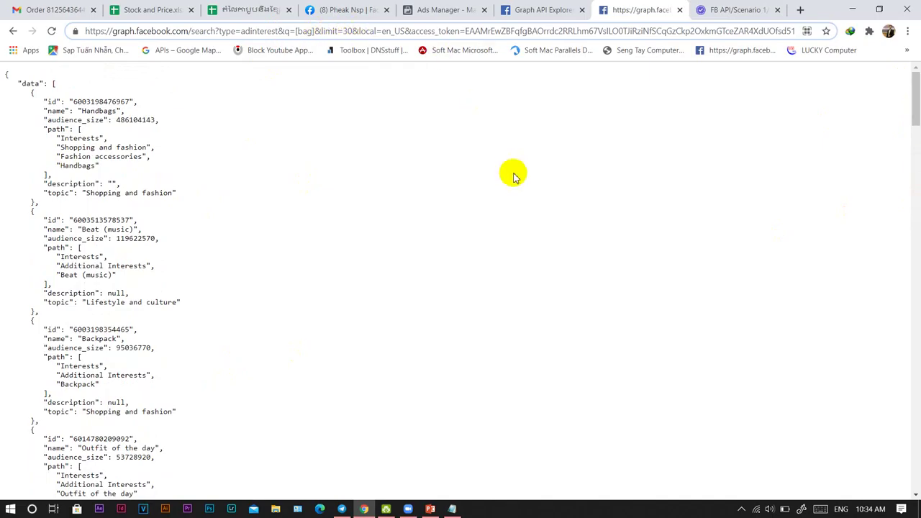
{"action": "type", "text": "0"}
{"action": "key", "text": "Return"}
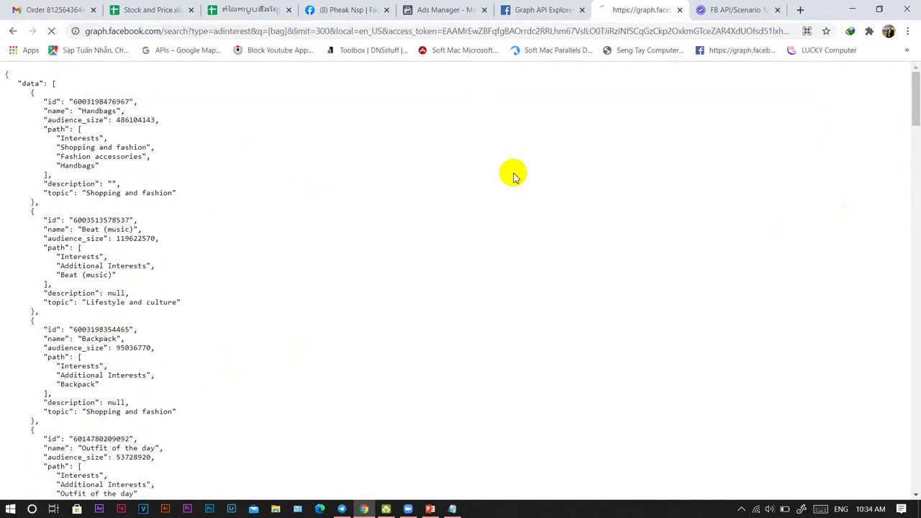
Go through the extended bag response and examine entries such as Bagpipes, Bags & Shoes, Gucci bags and Birkin bag.
{"action": "scroll", "coordinate": [144, 205], "scroll_direction": "down", "scroll_amount": 6}
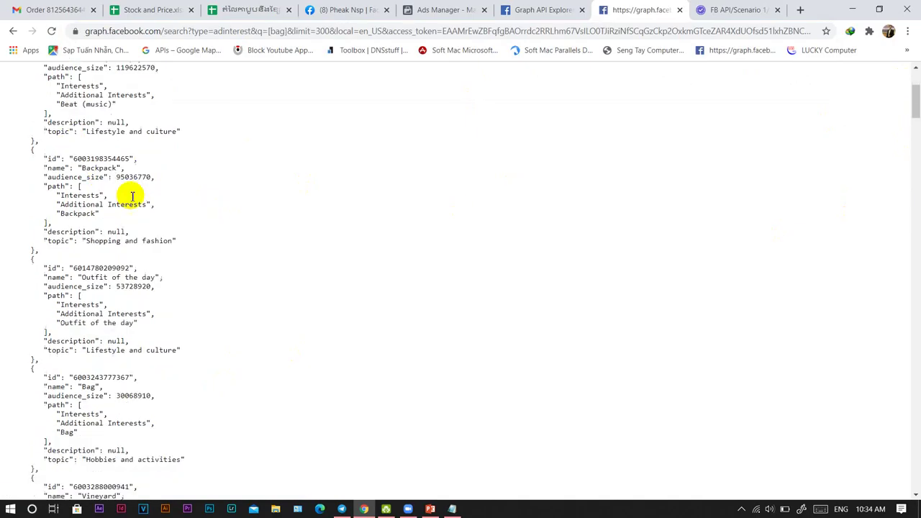
{"action": "scroll", "coordinate": [144, 202], "scroll_direction": "down", "scroll_amount": 3}
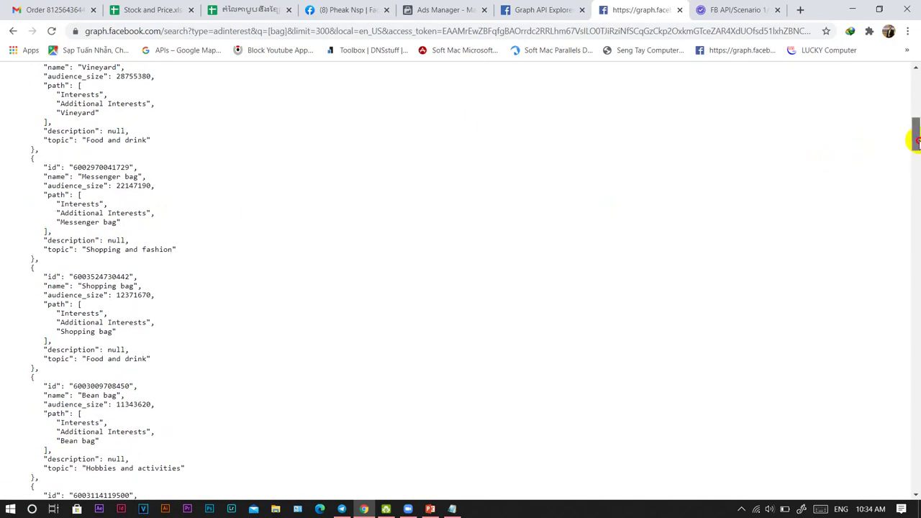
{"action": "left_click_drag", "start_coordinate": [915, 141], "coordinate": [914, 263]}
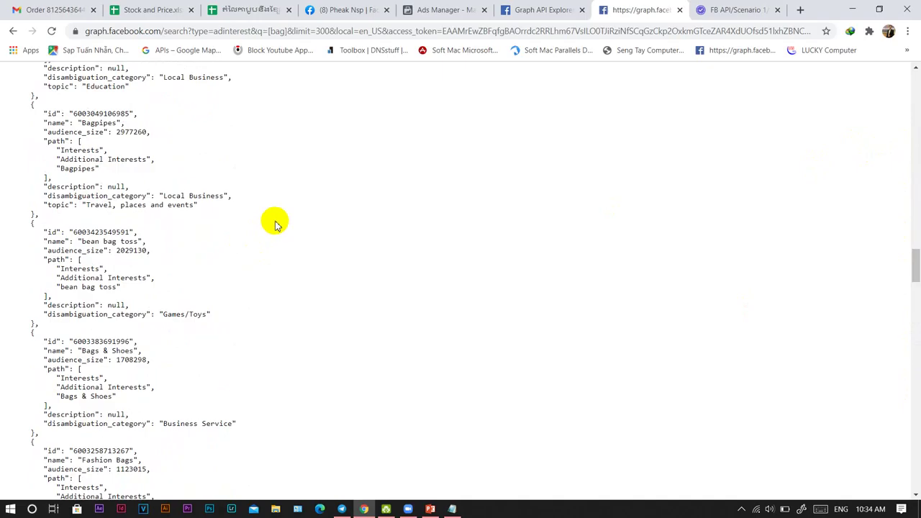
{"action": "scroll", "coordinate": [321, 269], "scroll_direction": "down", "scroll_amount": 8}
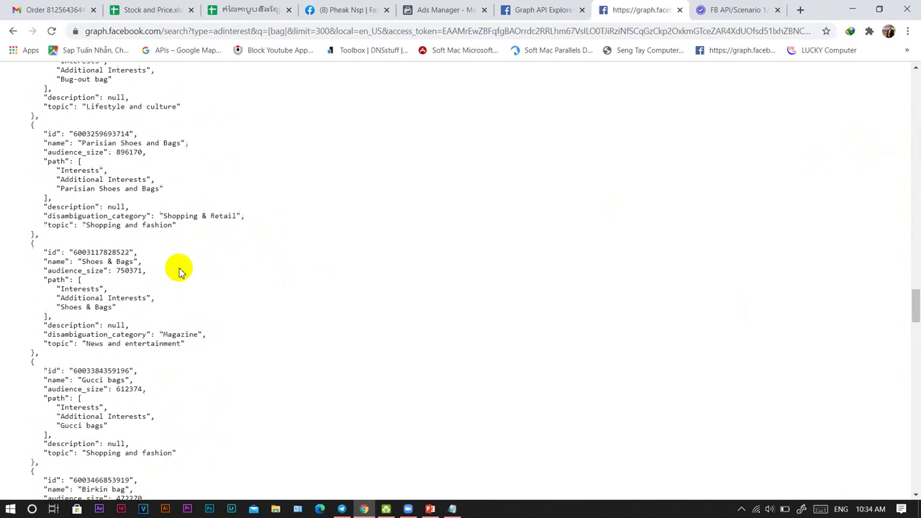
{"action": "scroll", "coordinate": [180, 272], "scroll_direction": "down", "scroll_amount": 3}
Replace the bag keyword in the interest search URL with automative and load the response.
{"action": "left_click", "coordinate": [279, 36]}
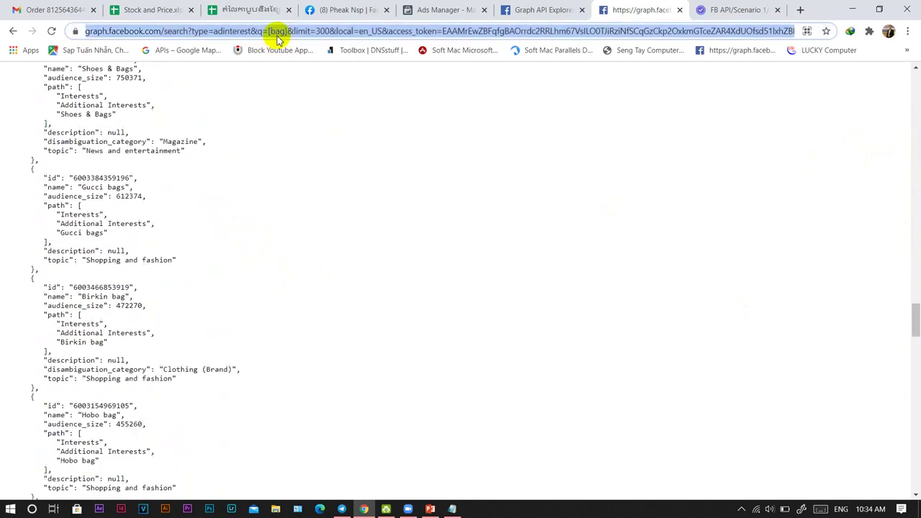
{"action": "left_click", "coordinate": [302, 34]}
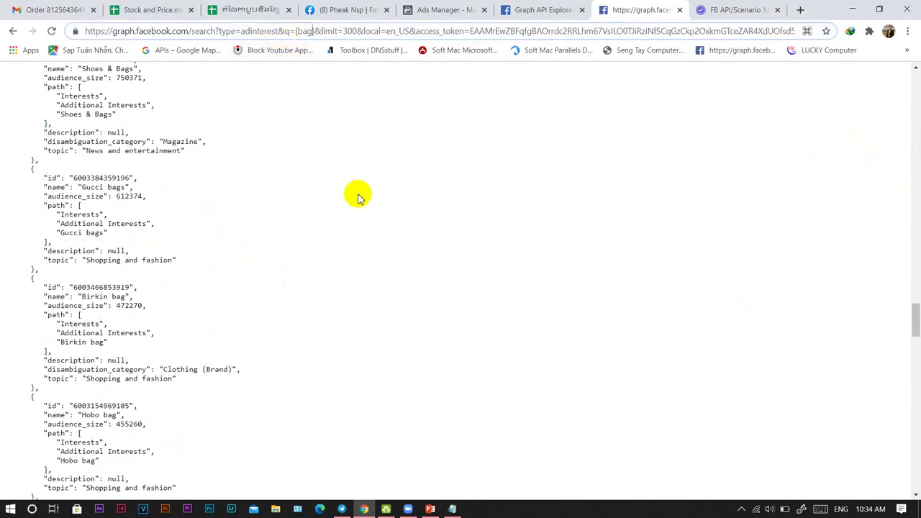
{"action": "key", "text": "BackSpace"}
{"action": "key", "text": "BackSpace"}
{"action": "key", "text": "BackSpace"}
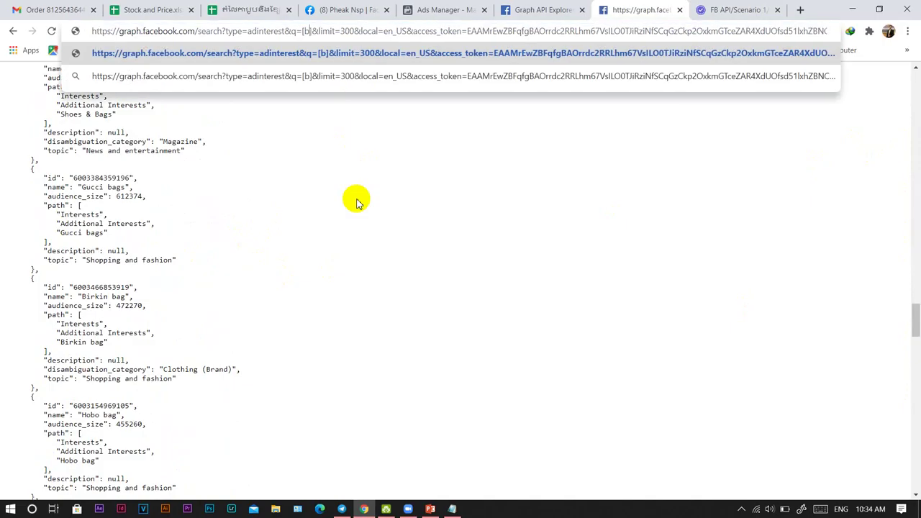
{"action": "type", "text": "a"}
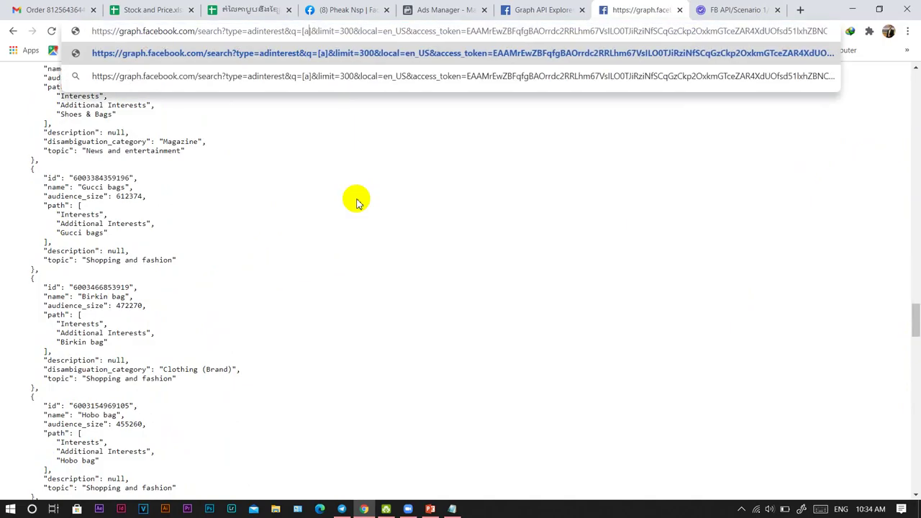
{"action": "type", "text": "utomativ"}
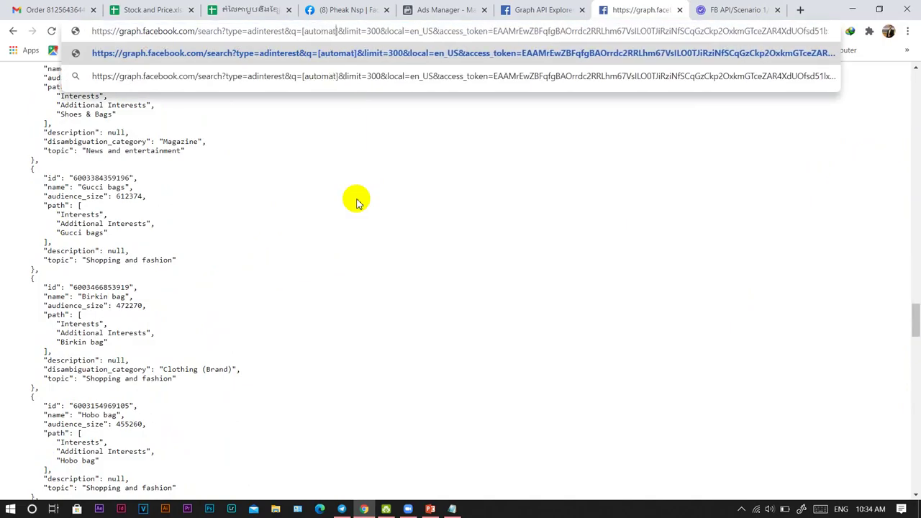
{"action": "type", "text": "e"}
{"action": "key", "text": "Return"}
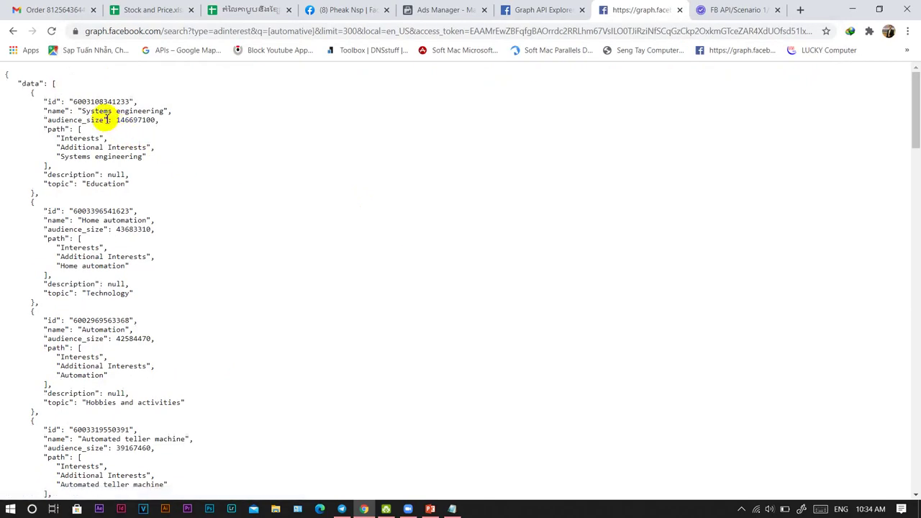
Examine the automative response's entries from Systems engineering and Home automation through Automated teller machine to Electronic design automation.
{"action": "left_click_drag", "start_coordinate": [83, 113], "coordinate": [153, 115]}
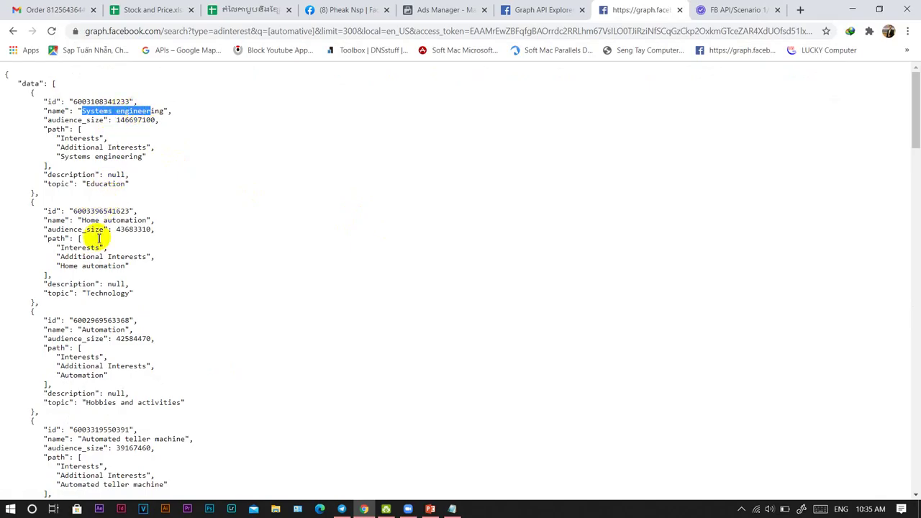
{"action": "triple_click", "coordinate": [134, 226]}
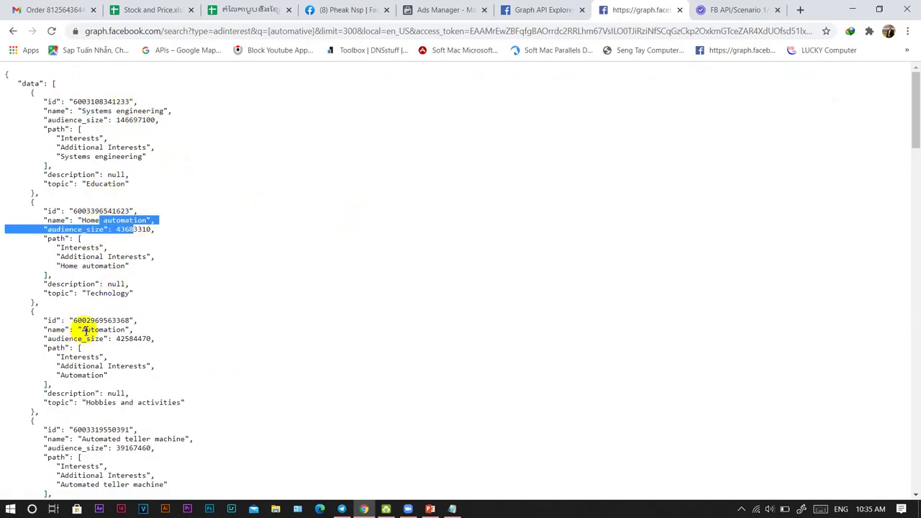
{"action": "left_click_drag", "start_coordinate": [84, 330], "coordinate": [122, 331]}
{"action": "left_click_drag", "start_coordinate": [94, 403], "coordinate": [149, 452]}
{"action": "left_click_drag", "start_coordinate": [133, 484], "coordinate": [95, 476]}
{"action": "scroll", "coordinate": [167, 365], "scroll_direction": "down", "scroll_amount": 4}
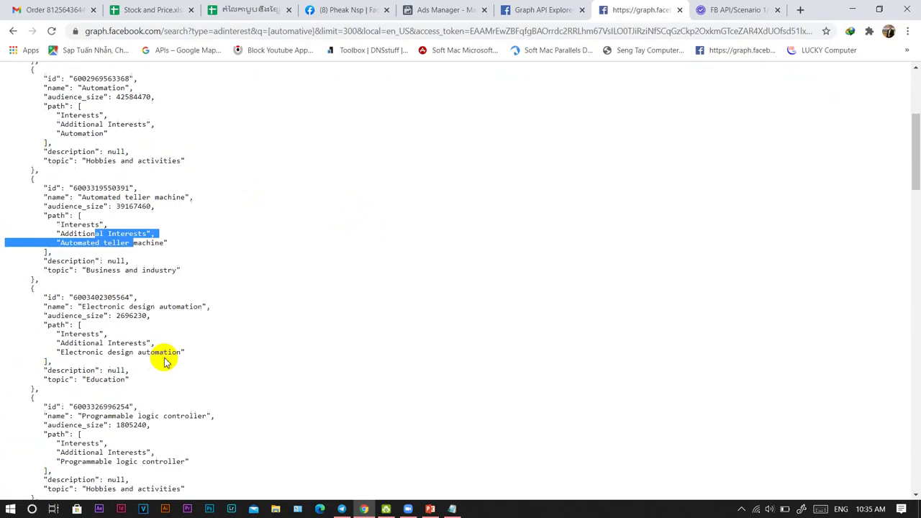
{"action": "left_click_drag", "start_coordinate": [89, 249], "coordinate": [184, 250]}
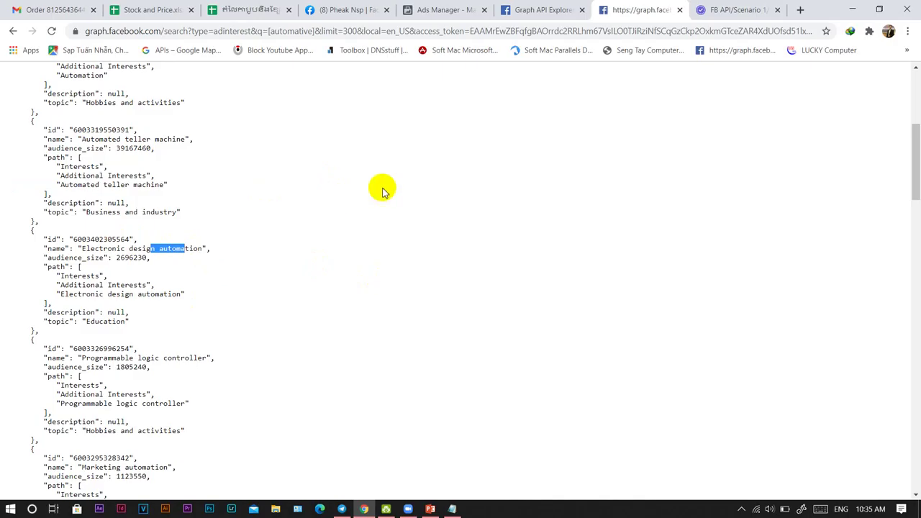
{"action": "scroll", "coordinate": [160, 302], "scroll_direction": "down", "scroll_amount": 1}
{"action": "scroll", "coordinate": [164, 302], "scroll_direction": "up", "scroll_amount": 5}
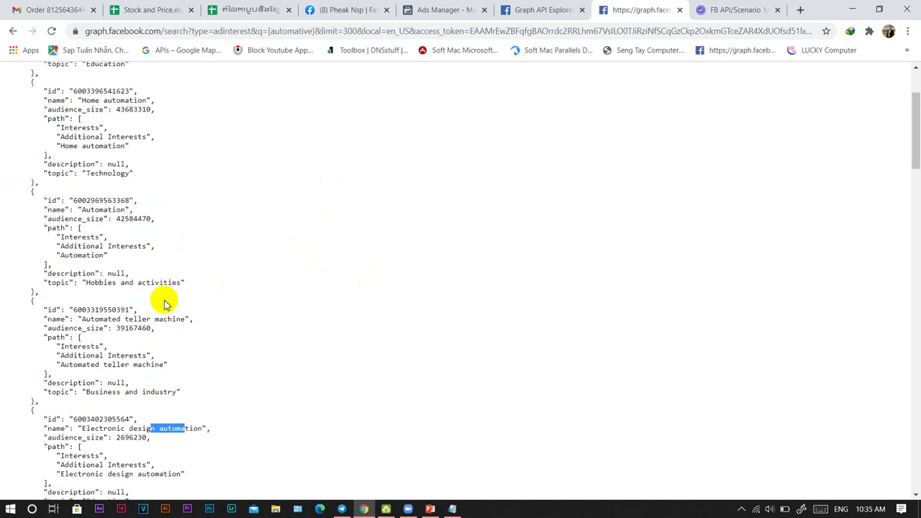
Skim through the full automative response past Home automation for the elderly and disabled, and return to its beginning.
{"action": "left_click_drag", "start_coordinate": [8, 74], "coordinate": [262, 512]}
{"action": "scroll", "coordinate": [267, 496], "scroll_direction": "down", "scroll_amount": 15}
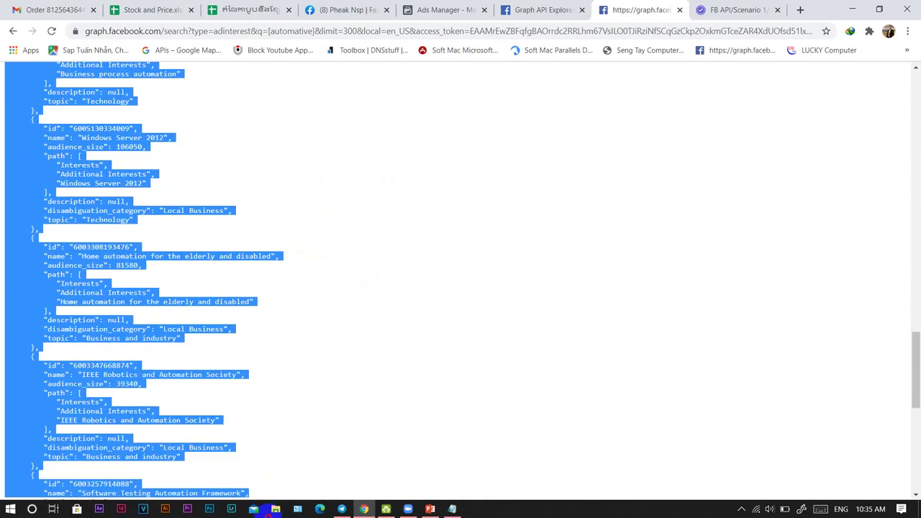
{"action": "left_click_drag", "start_coordinate": [278, 512], "coordinate": [276, 51]}
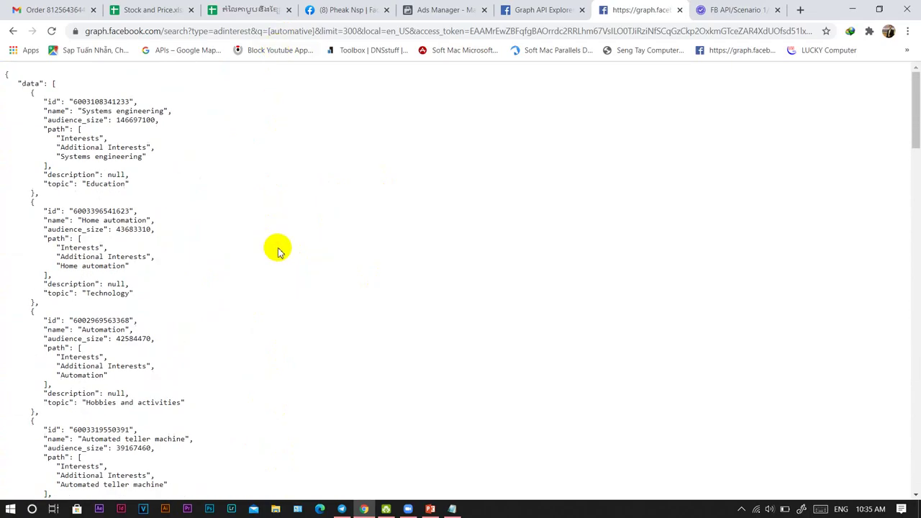
Switch to the new ad set in Ads Manager and review its detailed targeting, placements, and optimization and delivery settings.
{"action": "left_click", "coordinate": [430, 12]}
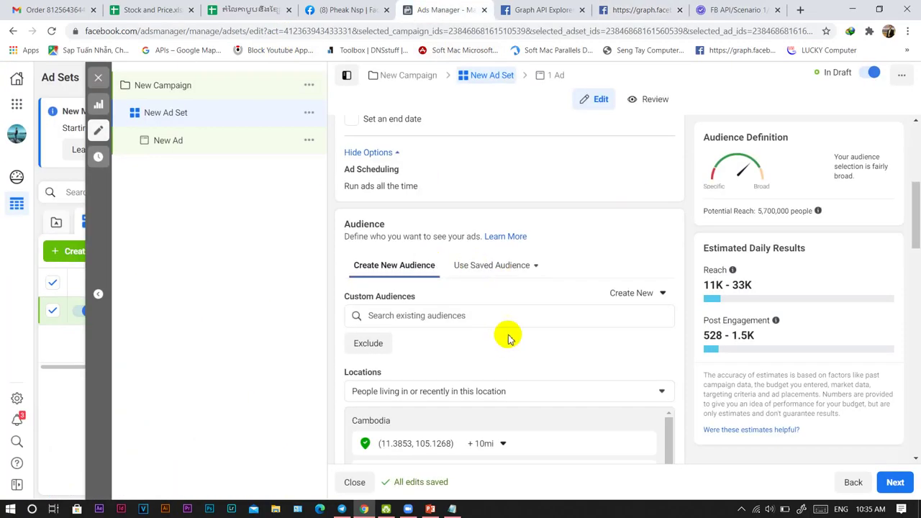
{"action": "scroll", "coordinate": [597, 308], "scroll_direction": "down", "scroll_amount": 2}
{"action": "left_click", "coordinate": [651, 293]}
{"action": "scroll", "coordinate": [658, 393], "scroll_direction": "down", "scroll_amount": 8}
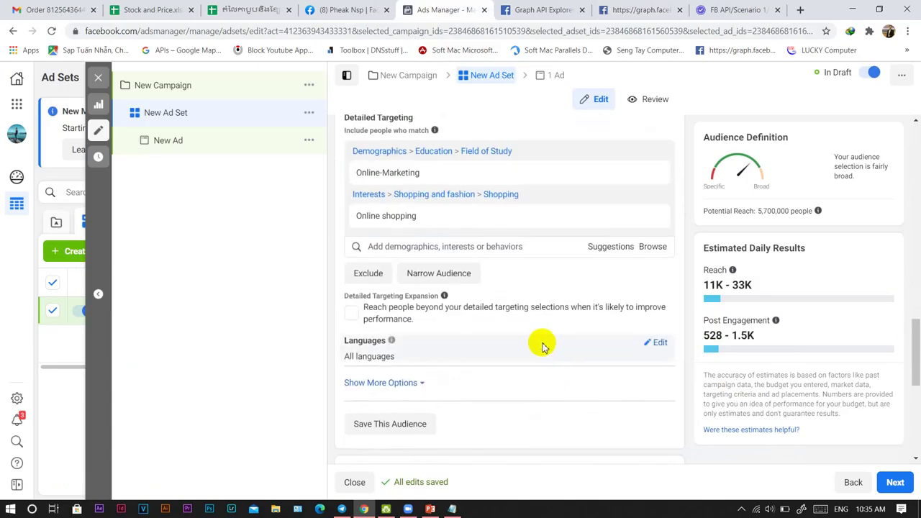
{"action": "scroll", "coordinate": [542, 343], "scroll_direction": "down", "scroll_amount": 4}
{"action": "scroll", "coordinate": [543, 349], "scroll_direction": "down", "scroll_amount": 1}
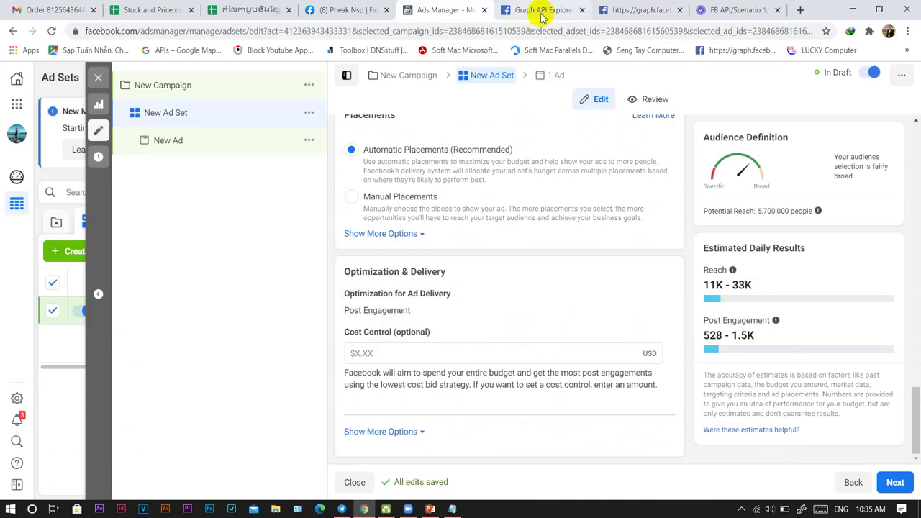
Return to the automative interest response and highlight the keyword and limit values in its URL.
{"action": "left_click", "coordinate": [626, 13]}
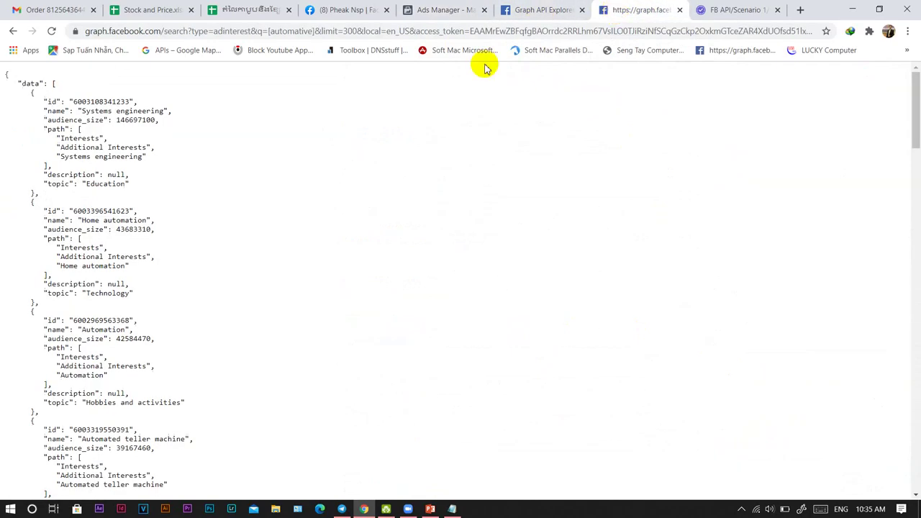
{"action": "left_click", "coordinate": [284, 31]}
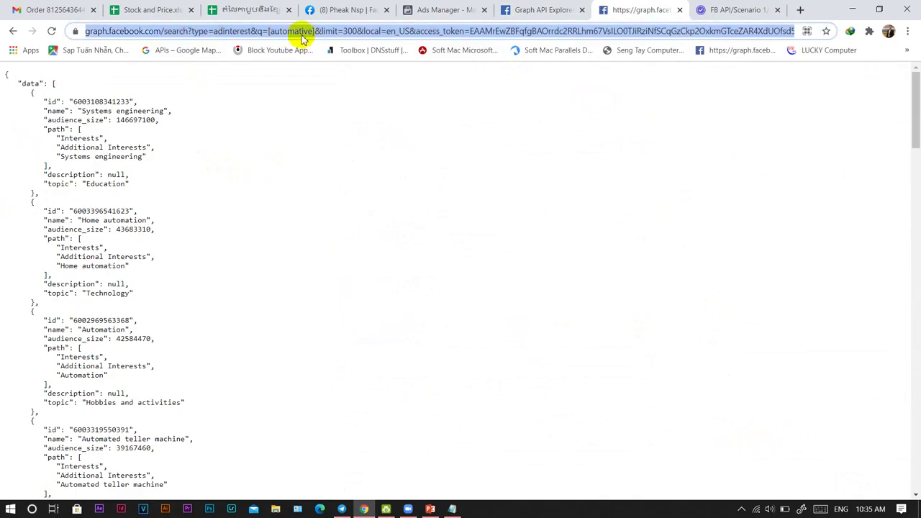
{"action": "left_click", "coordinate": [297, 34]}
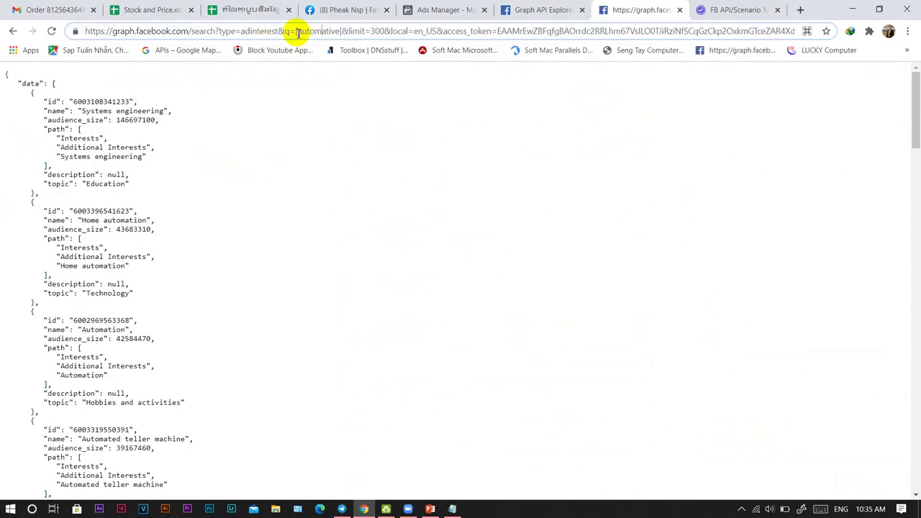
{"action": "left_click_drag", "start_coordinate": [297, 33], "coordinate": [341, 36]}
{"action": "double_click", "coordinate": [377, 31]}
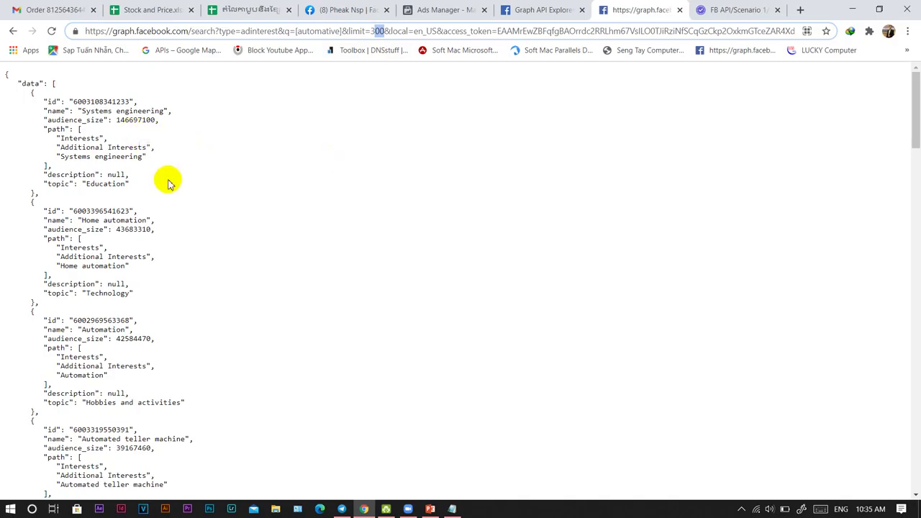
Switch to the Audience Sale Bag file in Notepad and go through its collected interest keywords down to the file's end.
{"action": "left_click", "coordinate": [449, 509]}
{"action": "left_click", "coordinate": [346, 265]}
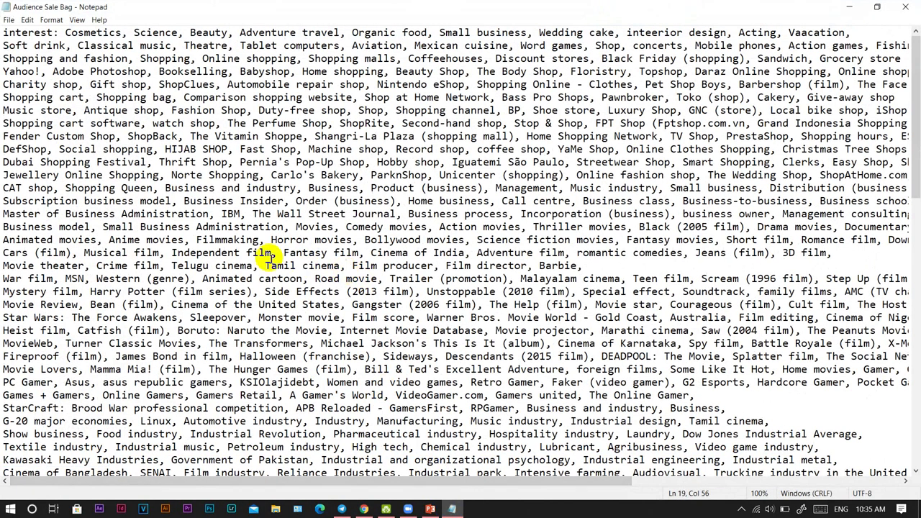
{"action": "scroll", "coordinate": [263, 261], "scroll_direction": "down", "scroll_amount": 6}
{"action": "scroll", "coordinate": [277, 265], "scroll_direction": "up", "scroll_amount": 6}
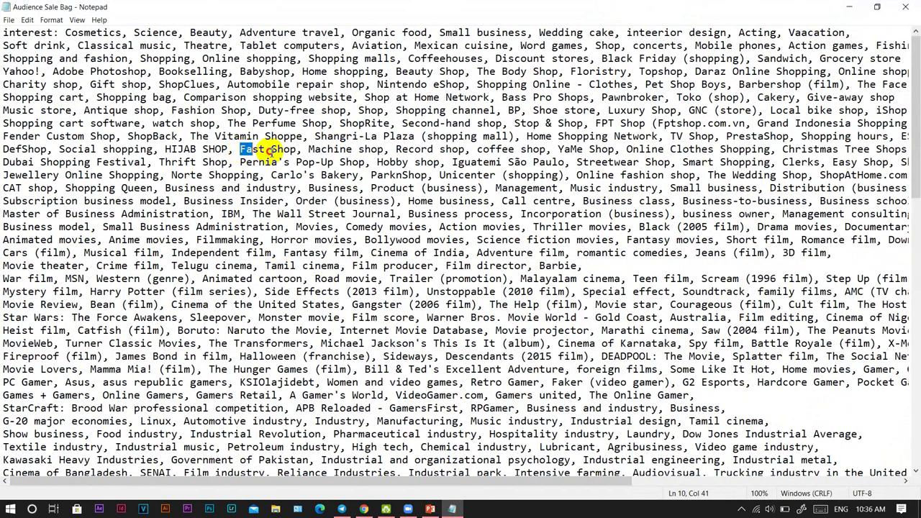
{"action": "left_click_drag", "start_coordinate": [309, 150], "coordinate": [464, 149]}
{"action": "scroll", "coordinate": [794, 188], "scroll_direction": "down", "scroll_amount": 2}
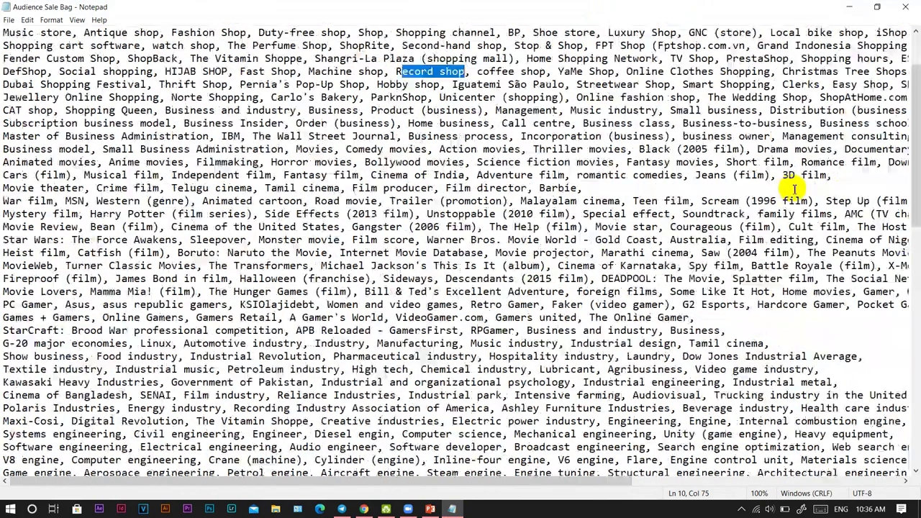
{"action": "scroll", "coordinate": [794, 188], "scroll_direction": "down", "scroll_amount": 1}
{"action": "left_click_drag", "start_coordinate": [915, 140], "coordinate": [916, 367]}
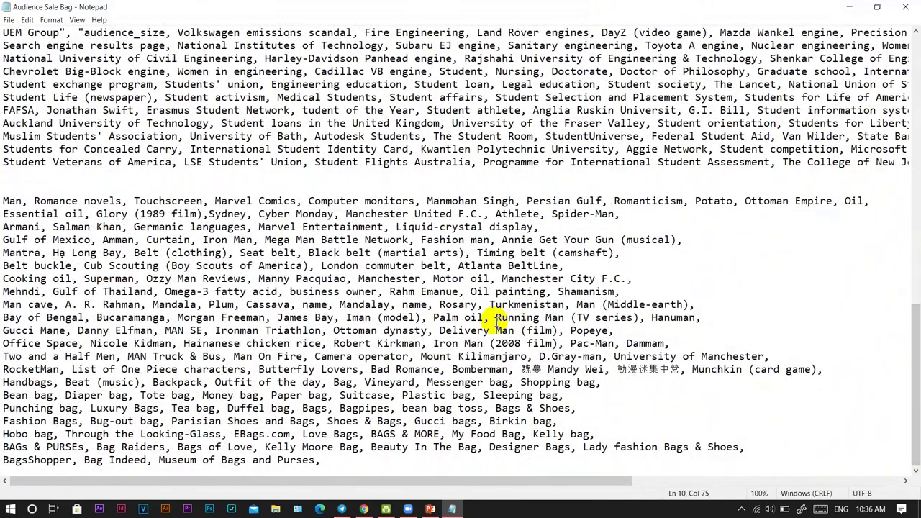
Examine the final block of collected interests, from Man and Romance novels through Superman to the bag-related keywords.
{"action": "left_click_drag", "start_coordinate": [164, 322], "coordinate": [333, 421]}
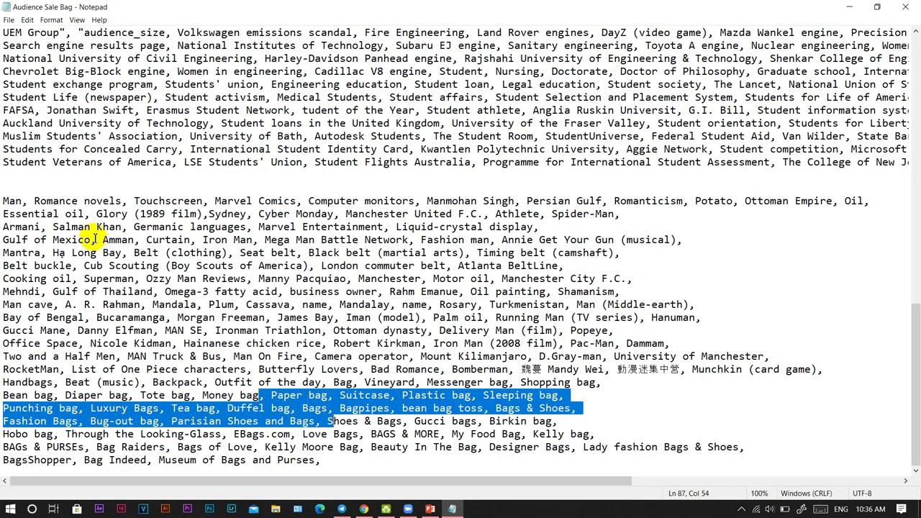
{"action": "left_click_drag", "start_coordinate": [3, 201], "coordinate": [248, 201]}
{"action": "left_click", "coordinate": [161, 200]}
{"action": "left_click_drag", "start_coordinate": [308, 201], "coordinate": [415, 202]}
{"action": "left_click_drag", "start_coordinate": [553, 214], "coordinate": [569, 266]}
{"action": "left_click_drag", "start_coordinate": [28, 279], "coordinate": [140, 304]}
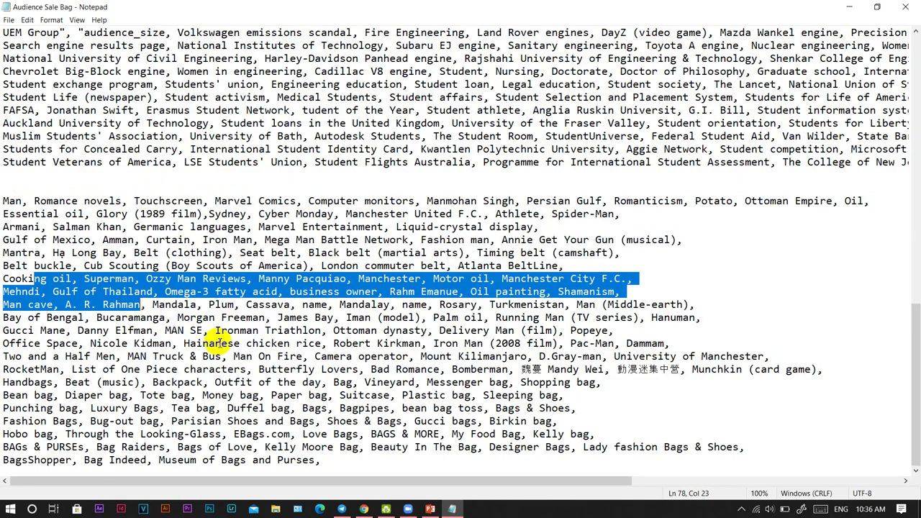
{"action": "left_click_drag", "start_coordinate": [219, 318], "coordinate": [318, 330]}
{"action": "left_click_drag", "start_coordinate": [333, 369], "coordinate": [409, 382]}
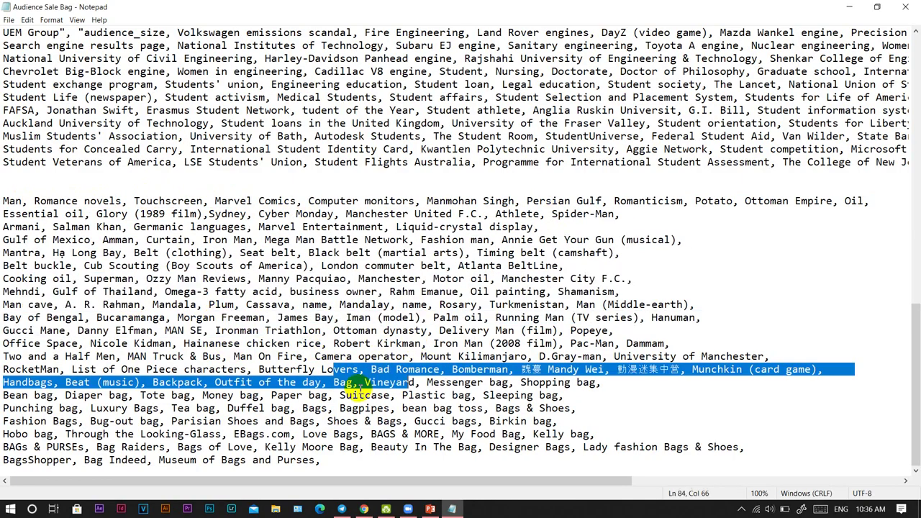
{"action": "left_click_drag", "start_coordinate": [72, 433], "coordinate": [120, 447]}
{"action": "left_click_drag", "start_coordinate": [66, 394], "coordinate": [140, 395]}
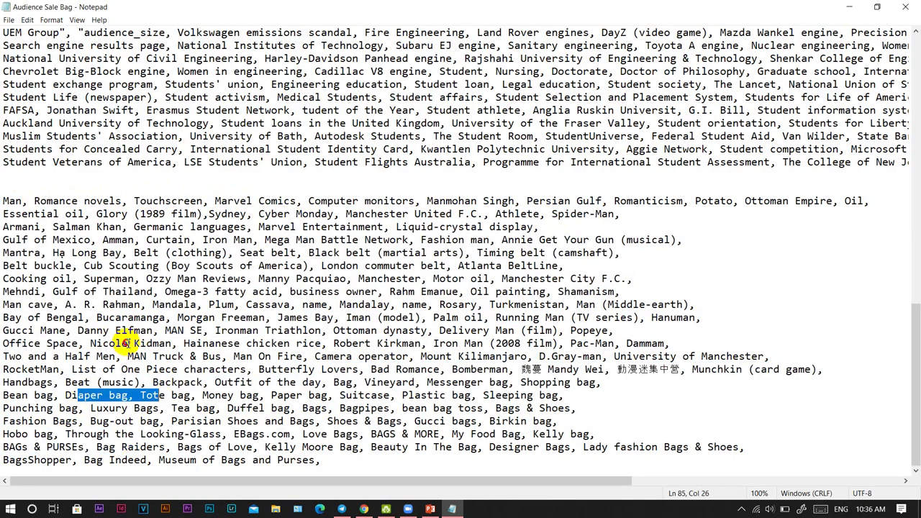
{"action": "left_click_drag", "start_coordinate": [115, 330], "coordinate": [208, 330]}
{"action": "left_click_drag", "start_coordinate": [64, 278], "coordinate": [146, 279]}
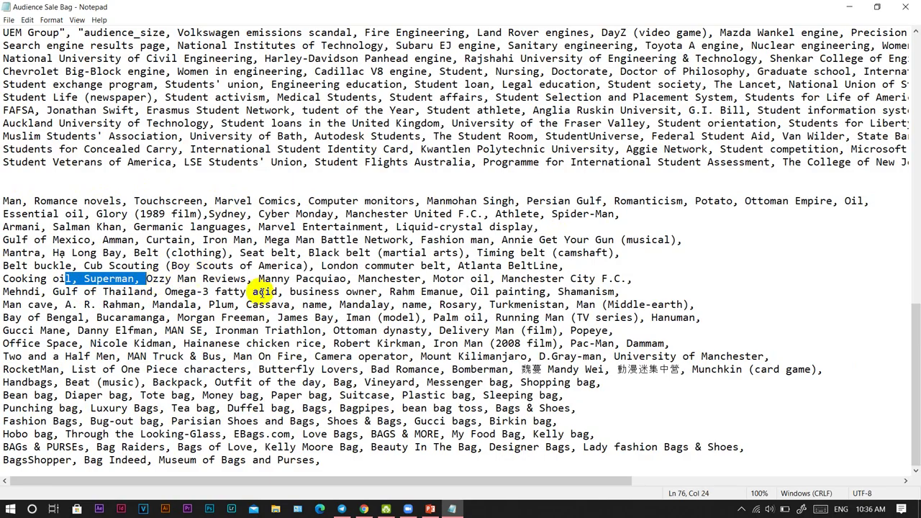
Switch to the new ad set in Ads Manager and search its detailed targeting for automative.
{"action": "left_click", "coordinate": [364, 509]}
{"action": "left_click", "coordinate": [439, 10]}
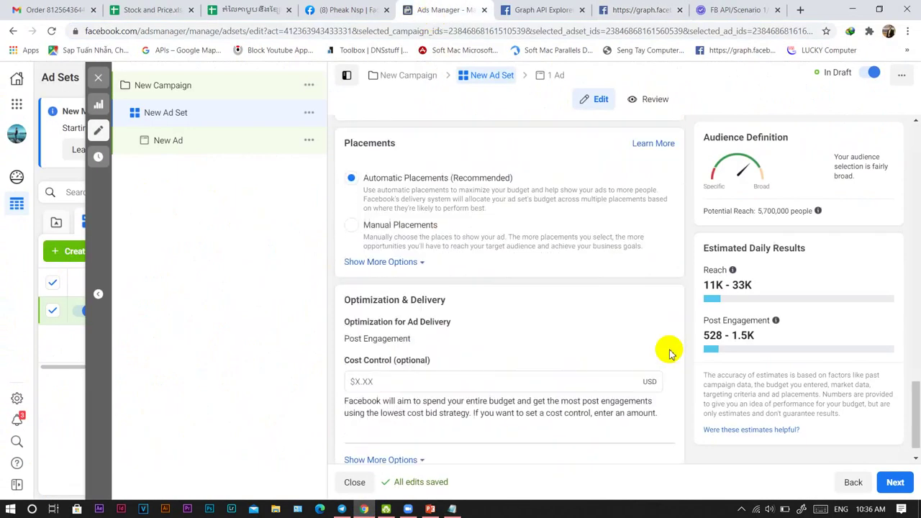
{"action": "scroll", "coordinate": [662, 352], "scroll_direction": "up", "scroll_amount": 6}
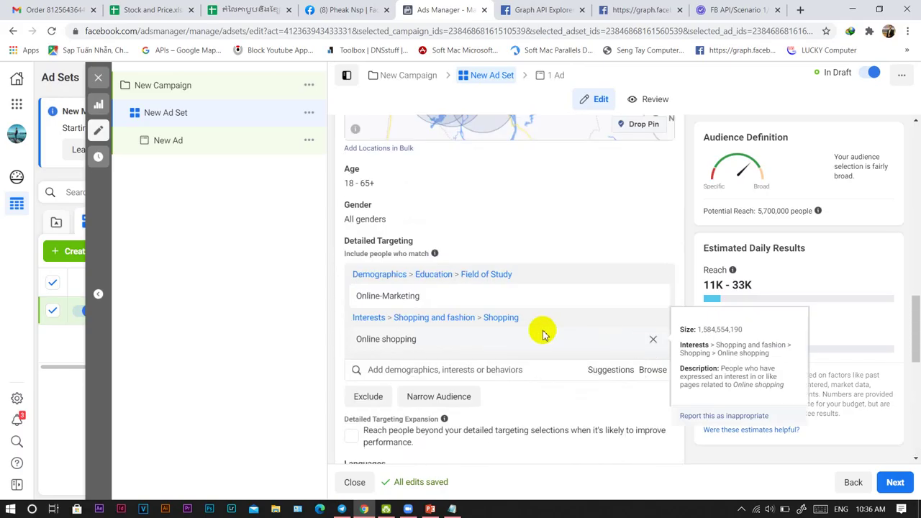
{"action": "scroll", "coordinate": [496, 328], "scroll_direction": "down", "scroll_amount": 1}
{"action": "left_click", "coordinate": [444, 251]}
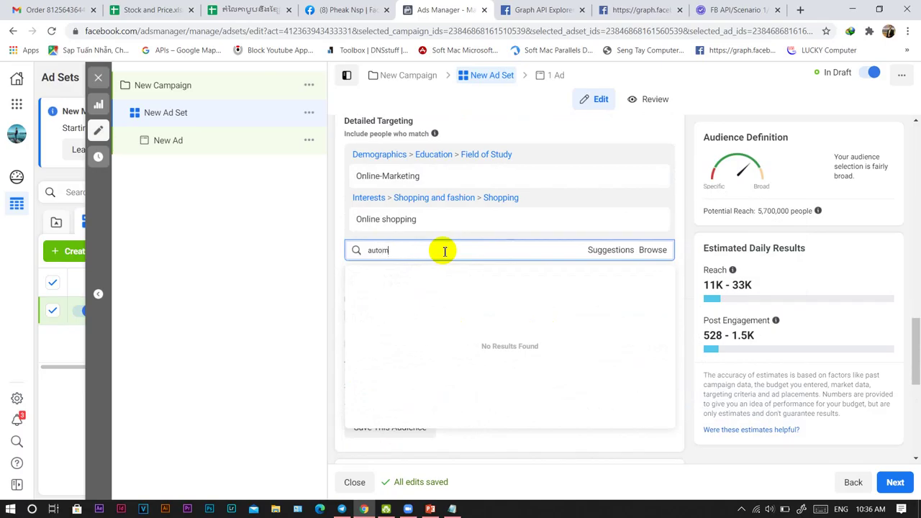
{"action": "type", "text": "automative"}
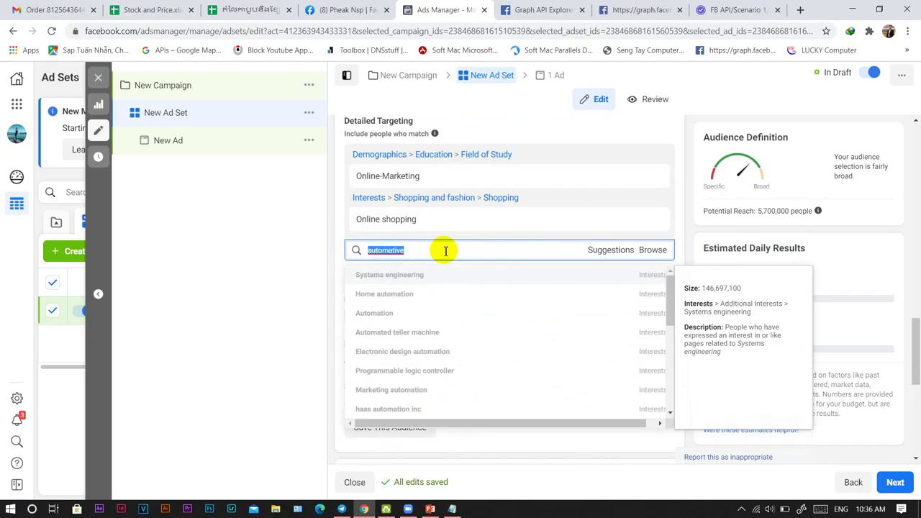
Look through the automative interest suggestions from Systems engineering down to the office and building automation entries.
{"action": "scroll", "coordinate": [651, 317], "scroll_direction": "up", "scroll_amount": 2}
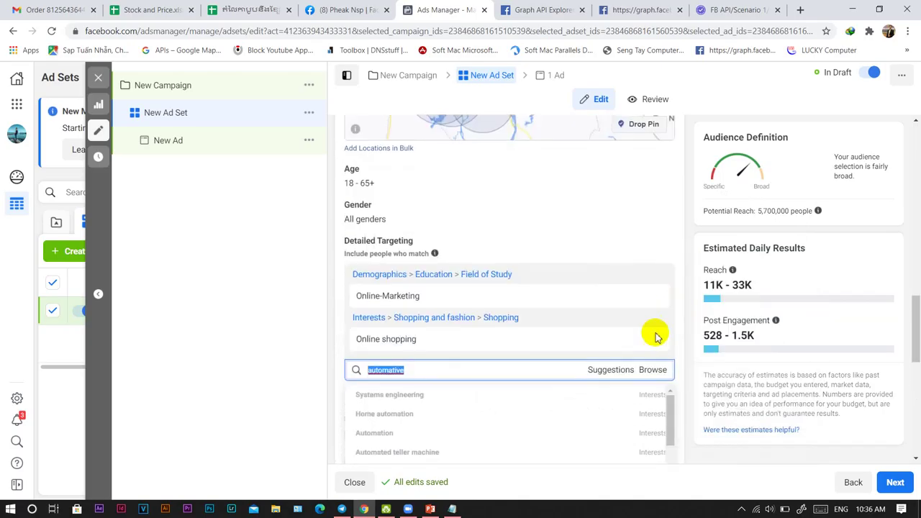
{"action": "scroll", "coordinate": [816, 266], "scroll_direction": "down", "scroll_amount": 3}
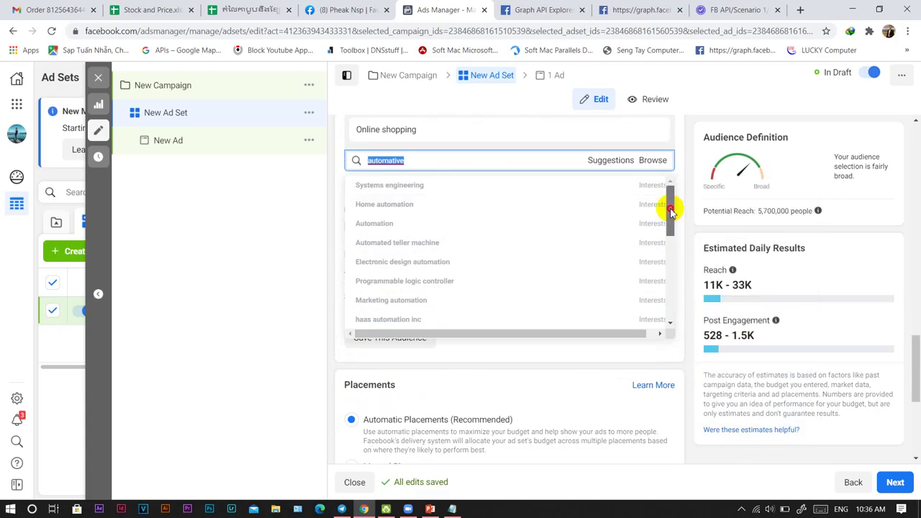
{"action": "mouse_move", "coordinate": [669, 213]}
{"action": "left_mouse_down"}
{"action": "mouse_move", "coordinate": [671, 301]}
{"action": "mouse_move", "coordinate": [664, 230]}
{"action": "left_mouse_up"}
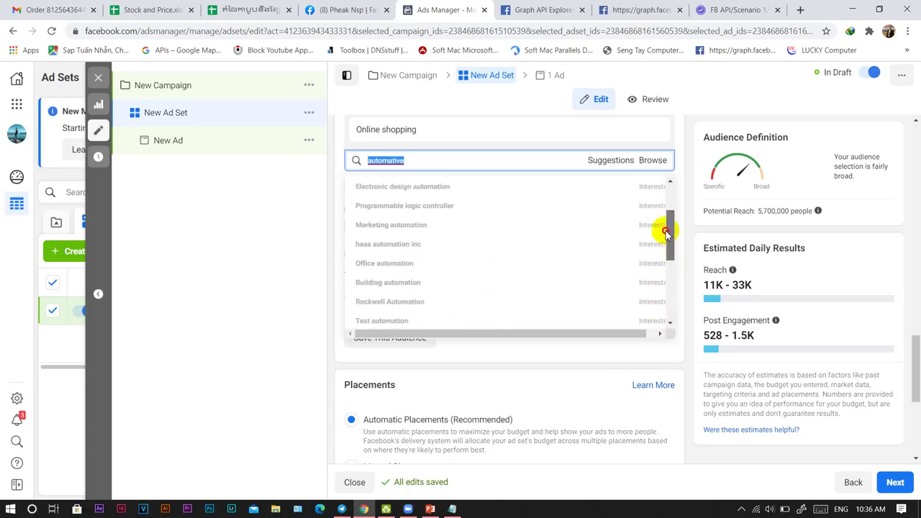
{"action": "mouse_move", "coordinate": [436, 245]}
{"action": "scroll", "coordinate": [428, 209], "scroll_direction": "up", "scroll_amount": 1}
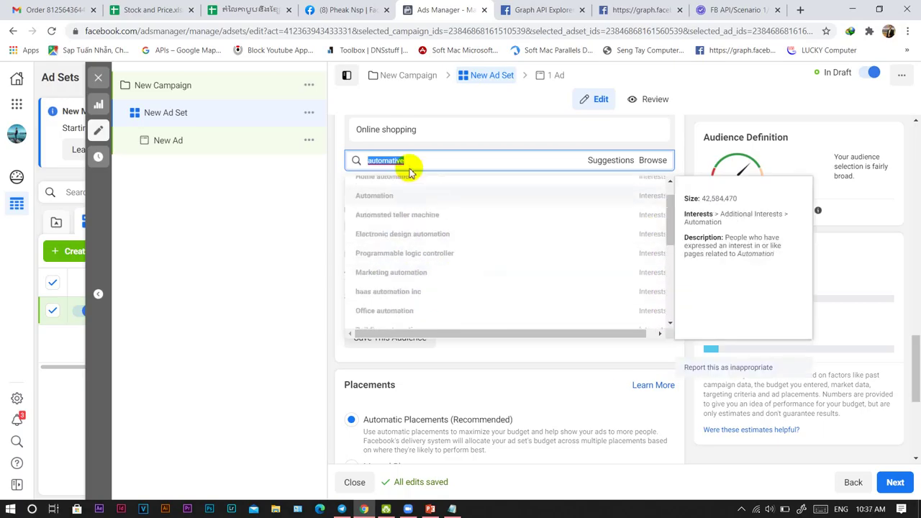
{"action": "scroll", "coordinate": [661, 212], "scroll_direction": "up", "scroll_amount": 1}
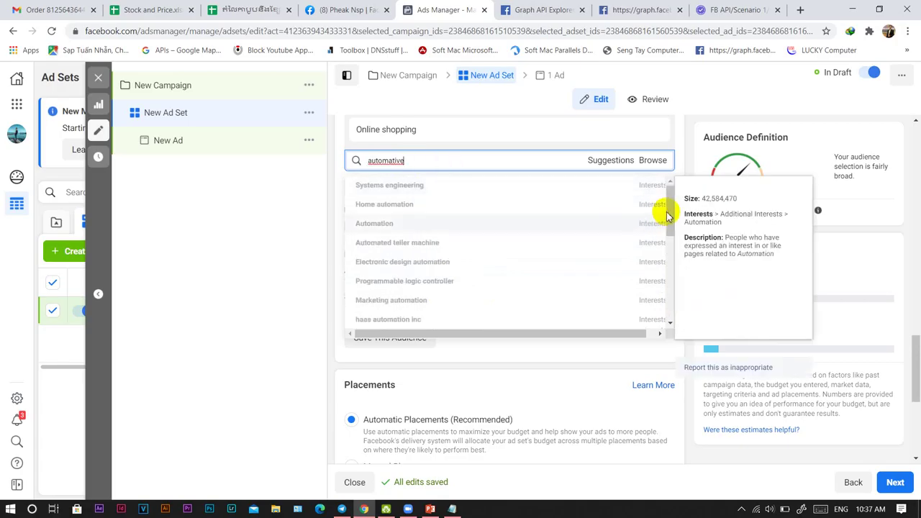
{"action": "left_click_drag", "start_coordinate": [668, 206], "coordinate": [652, 158]}
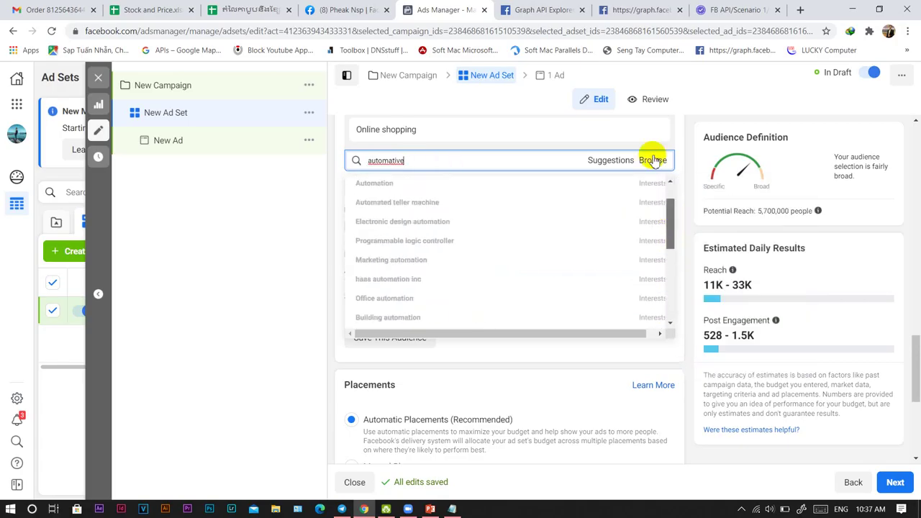
Return to the Graph API response for automative and compare its Systems engineering, Home automation and Automation entries with the suggestions.
{"action": "left_click", "coordinate": [640, 10]}
{"action": "left_click_drag", "start_coordinate": [110, 213], "coordinate": [160, 324]}
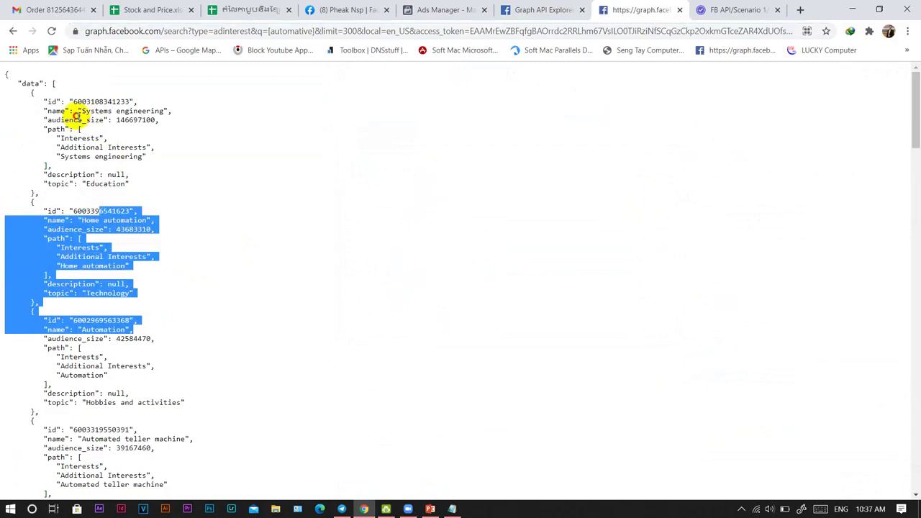
{"action": "left_click_drag", "start_coordinate": [78, 119], "coordinate": [34, 203]}
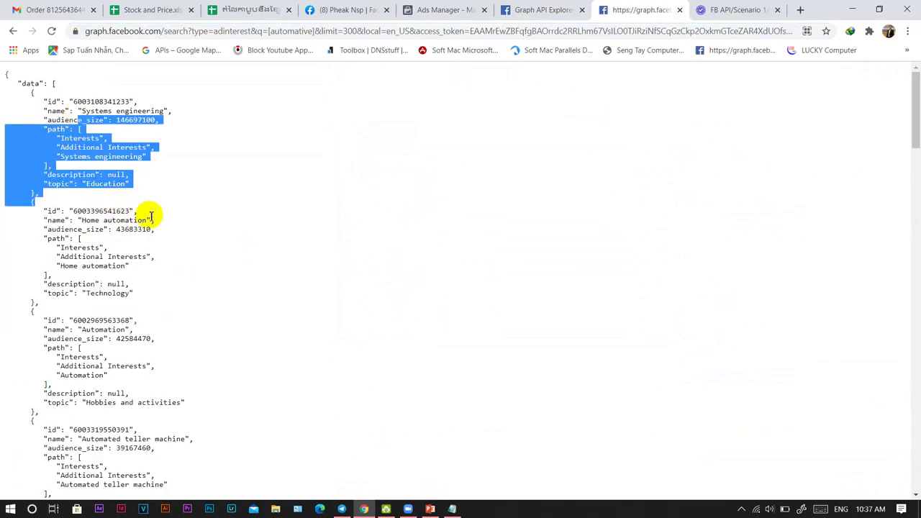
{"action": "left_click", "coordinate": [162, 32]}
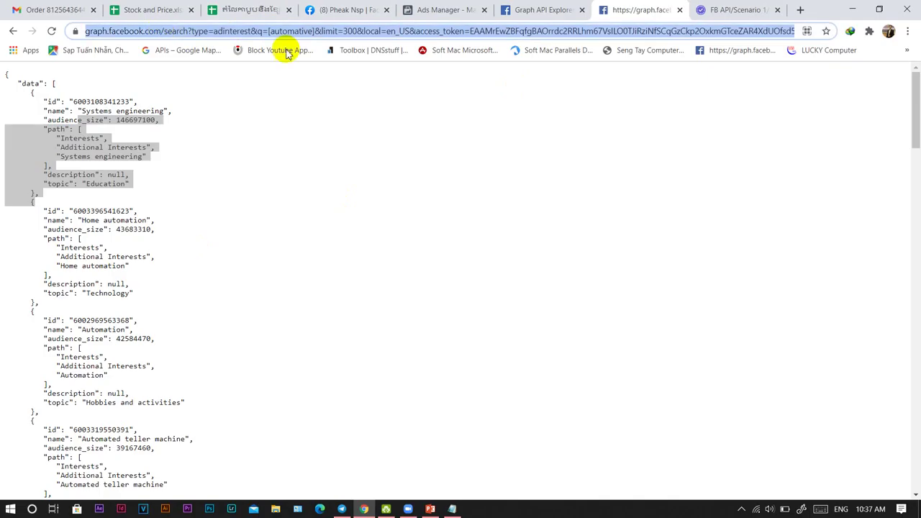
{"action": "left_click", "coordinate": [81, 220]}
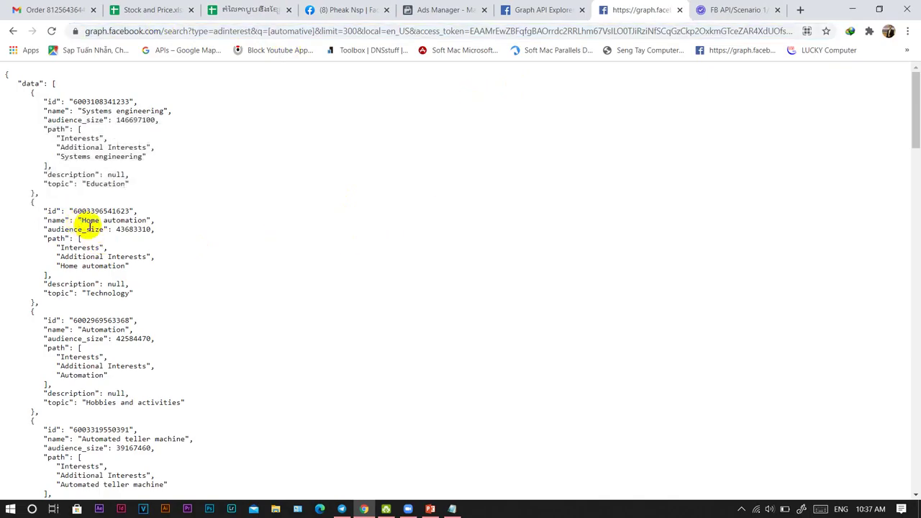
Go through the further interests in the response, highlighting the Programmable logic controller, Marketing automation and Office automation entries.
{"action": "scroll", "coordinate": [164, 278], "scroll_direction": "down", "scroll_amount": 2}
{"action": "scroll", "coordinate": [168, 278], "scroll_direction": "up", "scroll_amount": 1}
{"action": "scroll", "coordinate": [170, 281], "scroll_direction": "down", "scroll_amount": 2}
{"action": "scroll", "coordinate": [168, 277], "scroll_direction": "down", "scroll_amount": 5}
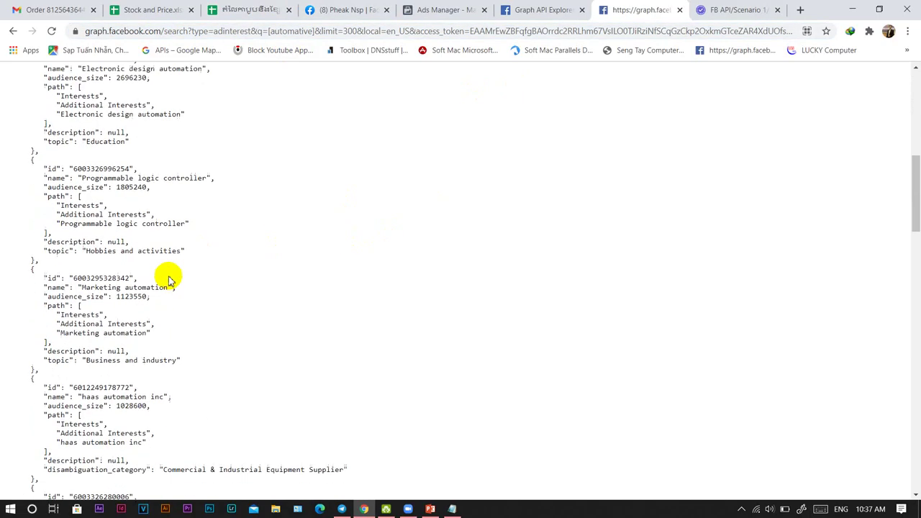
{"action": "left_click_drag", "start_coordinate": [83, 167], "coordinate": [82, 404]}
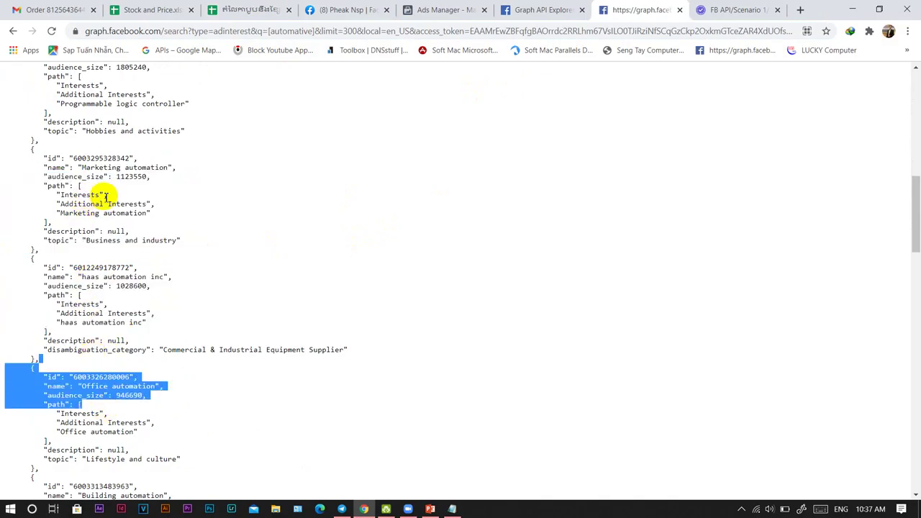
{"action": "left_click_drag", "start_coordinate": [105, 195], "coordinate": [79, 304]}
{"action": "left_click", "coordinate": [144, 343]}
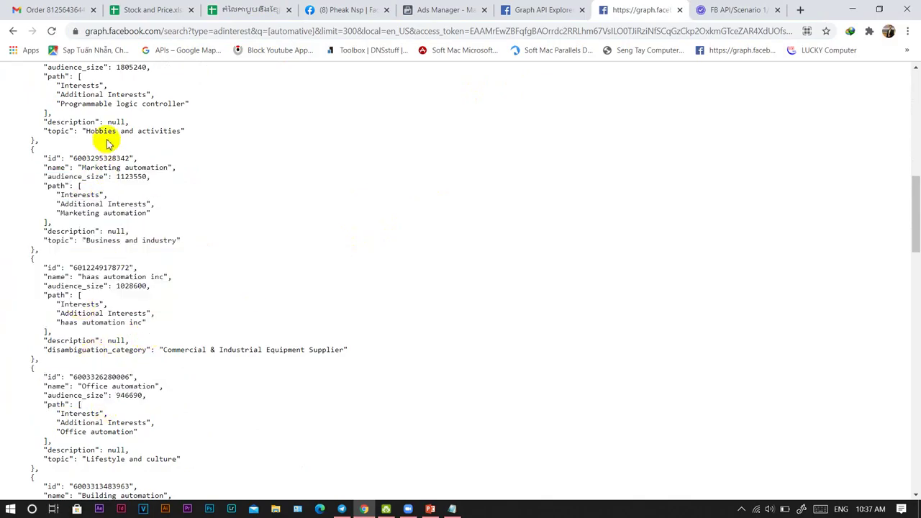
{"action": "left_click_drag", "start_coordinate": [106, 144], "coordinate": [139, 215]}
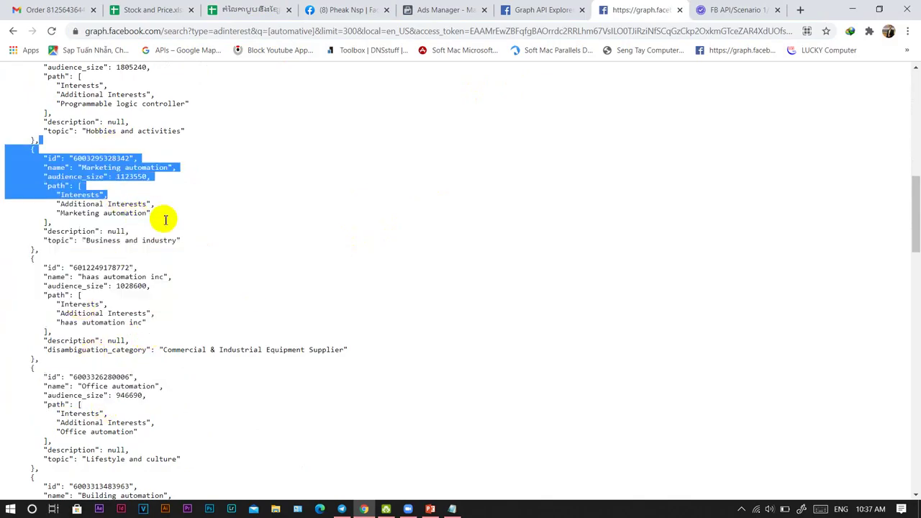
{"action": "left_click_drag", "start_coordinate": [91, 107], "coordinate": [144, 156]}
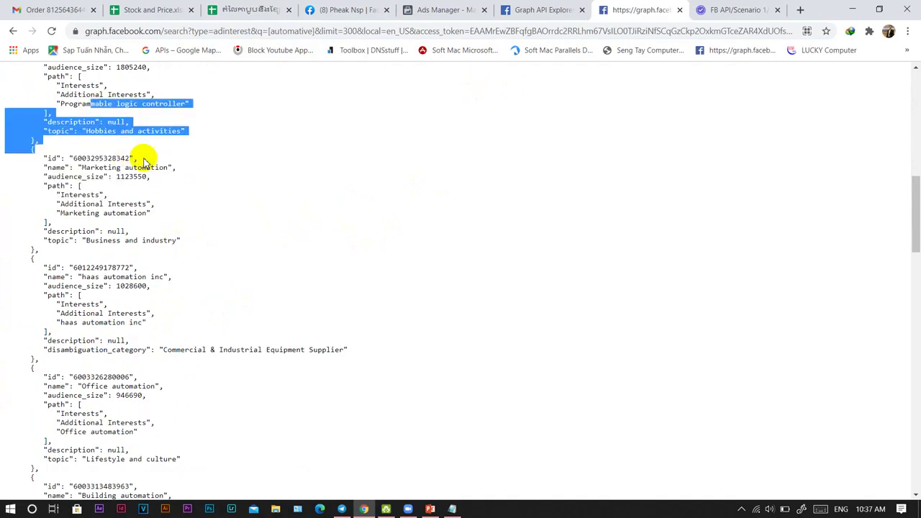
{"action": "left_click_drag", "start_coordinate": [915, 223], "coordinate": [912, 107]}
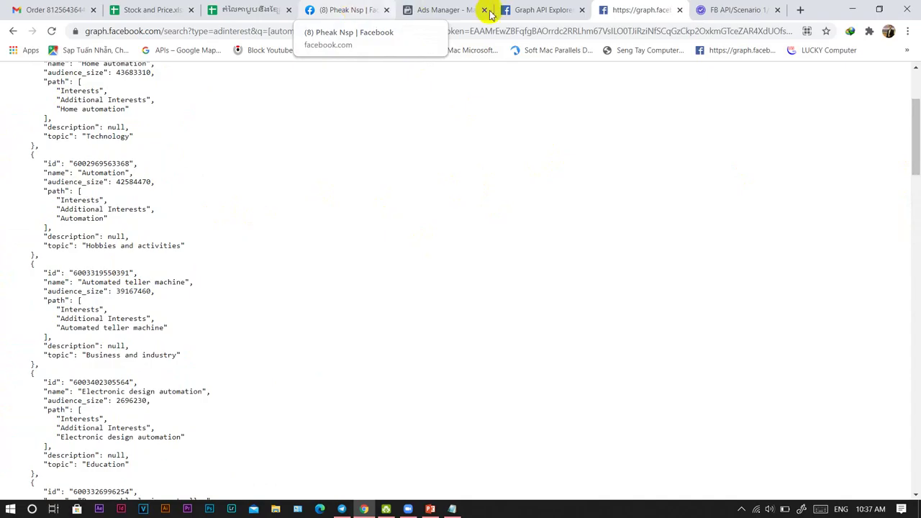
Switch to the store's Facebook page and browse its wallet and belt posts.
{"action": "left_click", "coordinate": [349, 11]}
{"action": "scroll", "coordinate": [592, 353], "scroll_direction": "down", "scroll_amount": 5}
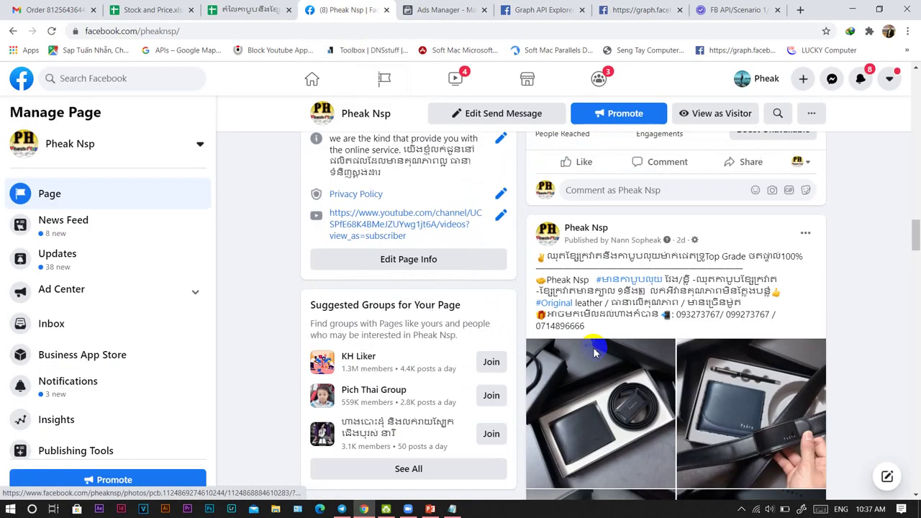
{"action": "scroll", "coordinate": [592, 353], "scroll_direction": "up", "scroll_amount": 8}
{"action": "scroll", "coordinate": [594, 352], "scroll_direction": "up", "scroll_amount": 3}
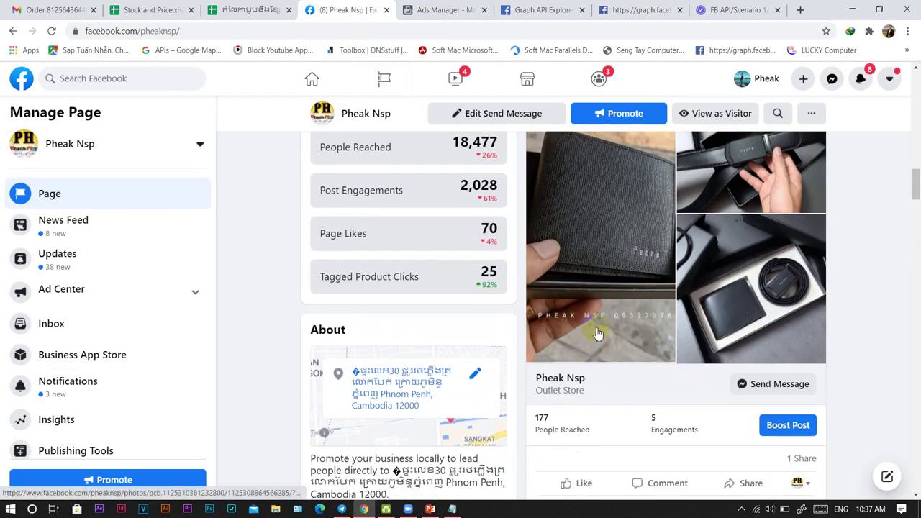
{"action": "scroll", "coordinate": [643, 309], "scroll_direction": "down", "scroll_amount": 2}
{"action": "scroll", "coordinate": [668, 308], "scroll_direction": "down", "scroll_amount": 6}
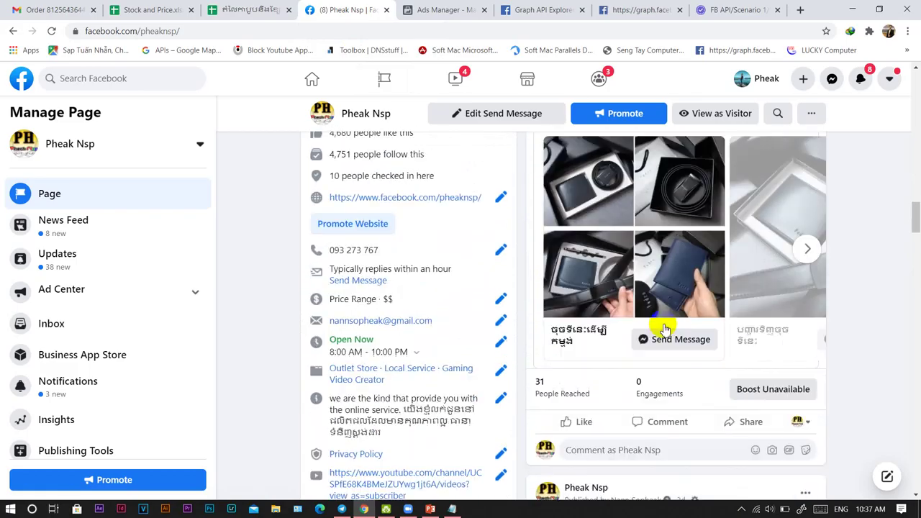
Go back to the Graph API interest results and highlight the Automation entry while reviewing the list.
{"action": "left_click", "coordinate": [623, 15]}
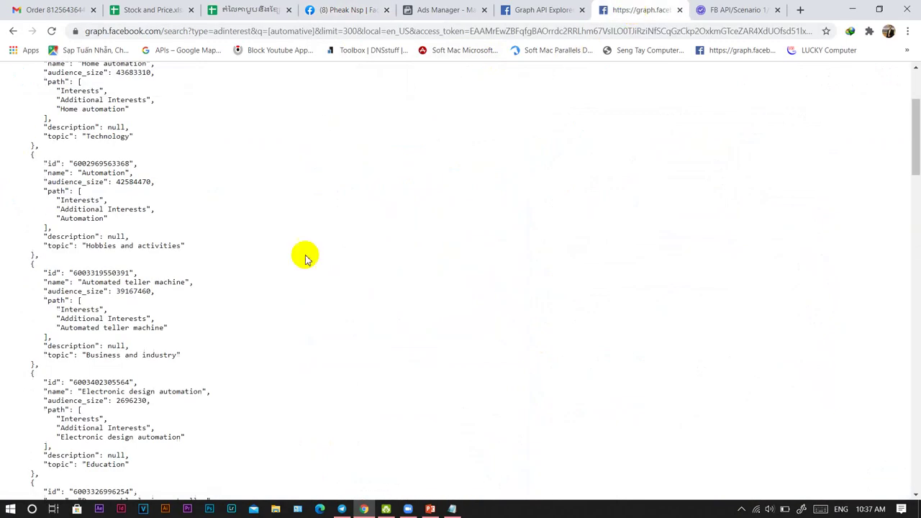
{"action": "left_click_drag", "start_coordinate": [83, 190], "coordinate": [377, 297]}
{"action": "scroll", "coordinate": [376, 298], "scroll_direction": "down", "scroll_amount": 4}
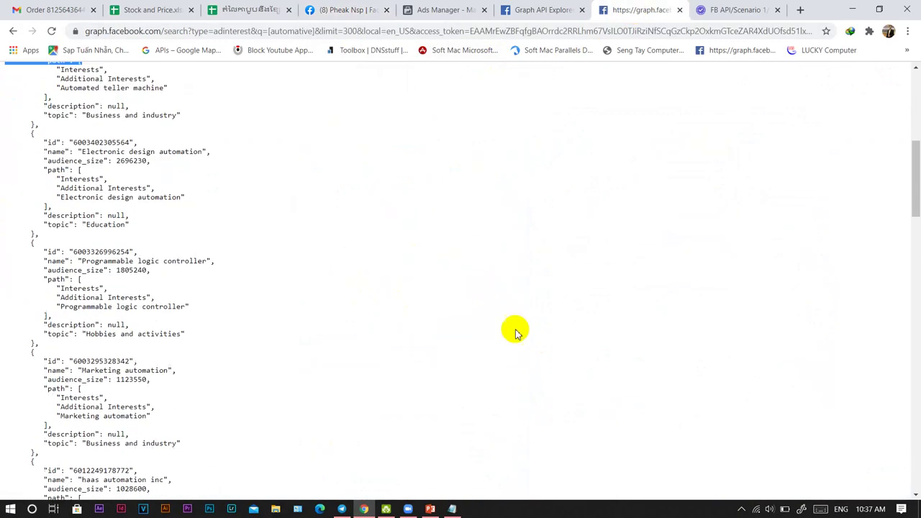
{"action": "scroll", "coordinate": [514, 329], "scroll_direction": "up", "scroll_amount": 6}
Return to the ad set in Ads Manager, dismiss the interest suggestions, and review its placements, optimization and location settings.
{"action": "left_click", "coordinate": [444, 10]}
{"action": "left_click", "coordinate": [468, 309]}
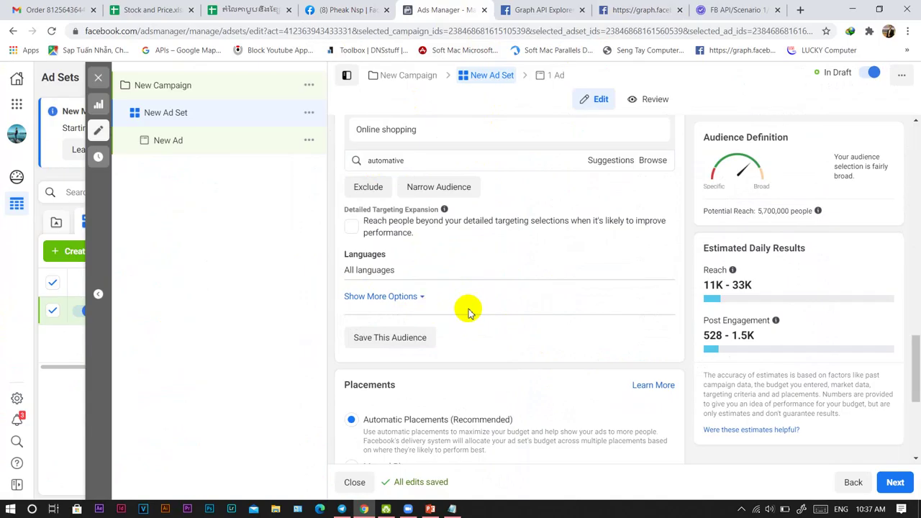
{"action": "scroll", "coordinate": [460, 295], "scroll_direction": "down", "scroll_amount": 3}
{"action": "scroll", "coordinate": [489, 297], "scroll_direction": "down", "scroll_amount": 1}
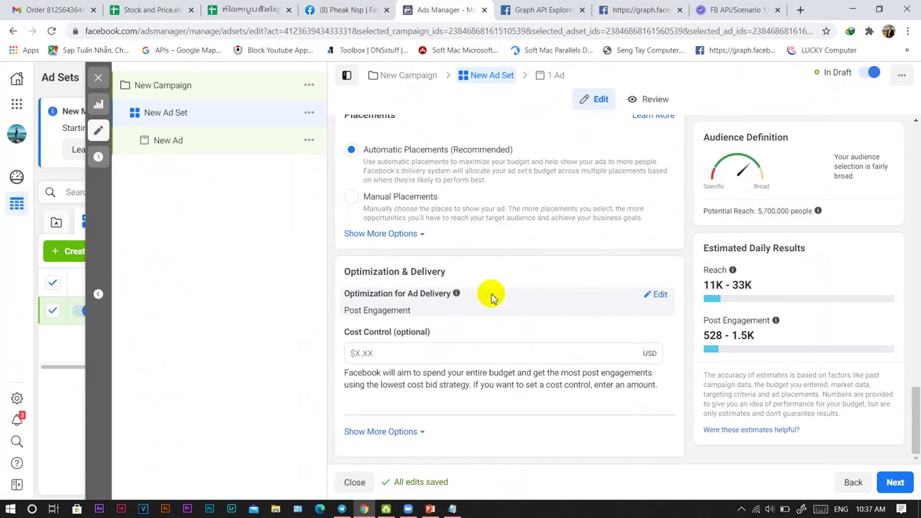
{"action": "scroll", "coordinate": [491, 297], "scroll_direction": "up", "scroll_amount": 8}
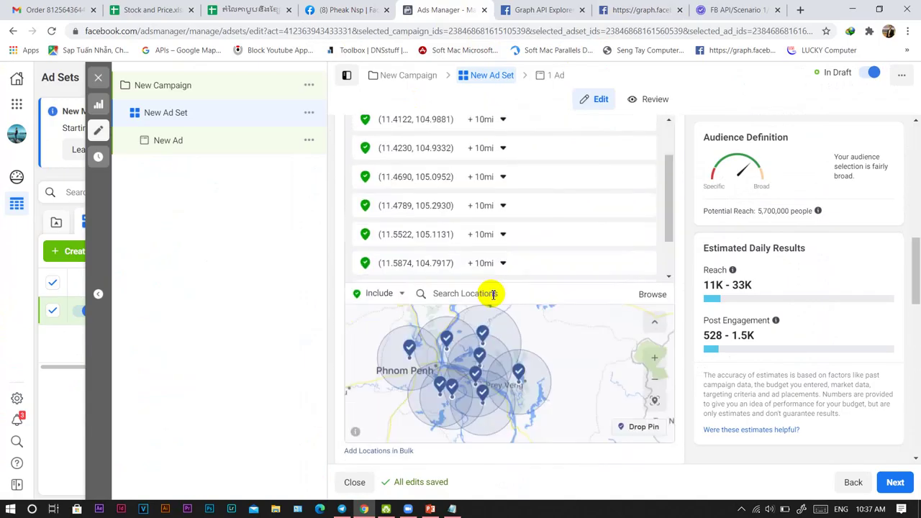
{"action": "scroll", "coordinate": [493, 295], "scroll_direction": "up", "scroll_amount": 2}
Close the ad set editor without publishing the draft items, and delete New Ad Set.
{"action": "left_click", "coordinate": [100, 80]}
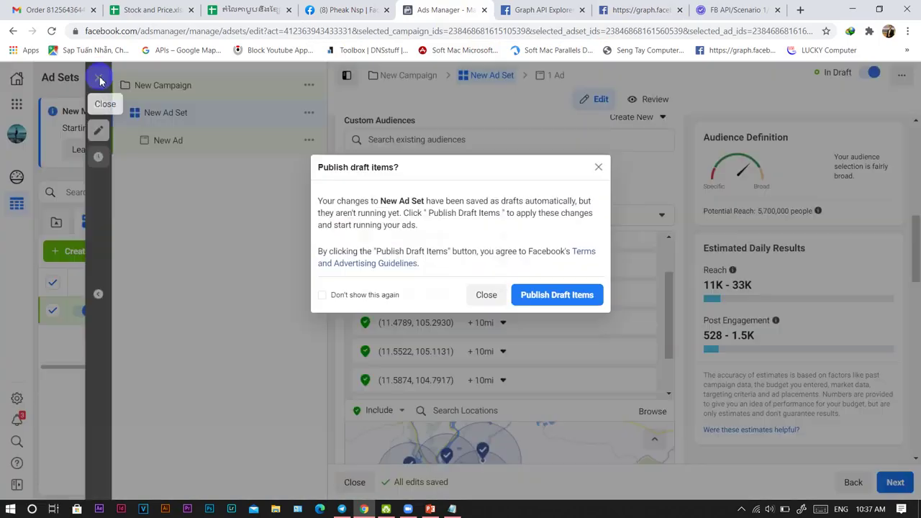
{"action": "left_click", "coordinate": [487, 295]}
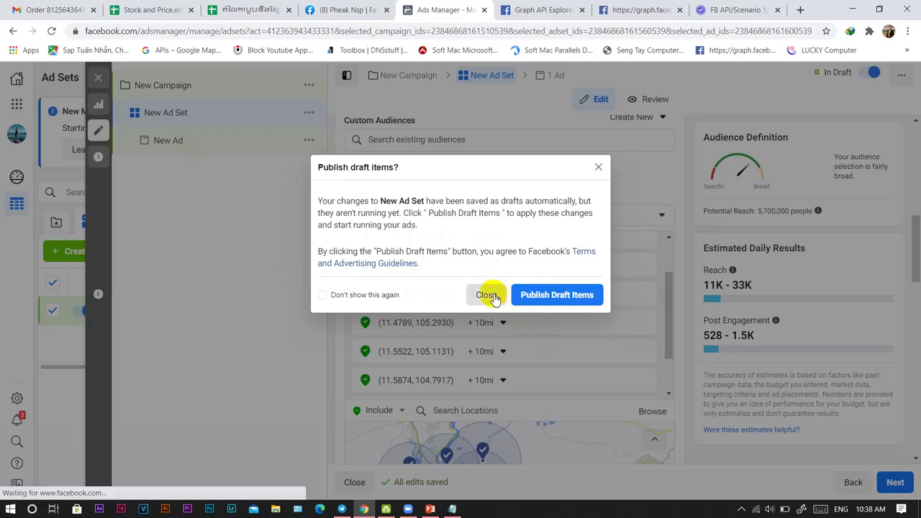
{"action": "left_click", "coordinate": [412, 252]}
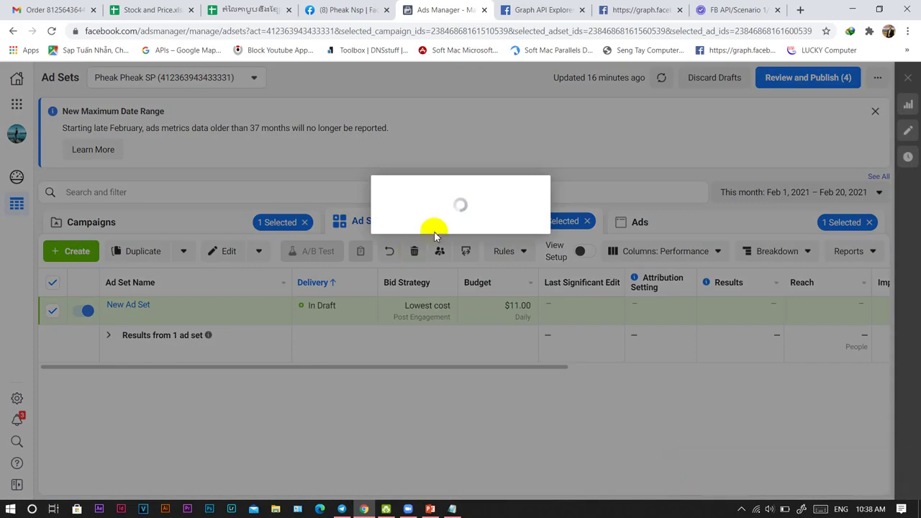
{"action": "left_click", "coordinate": [559, 243]}
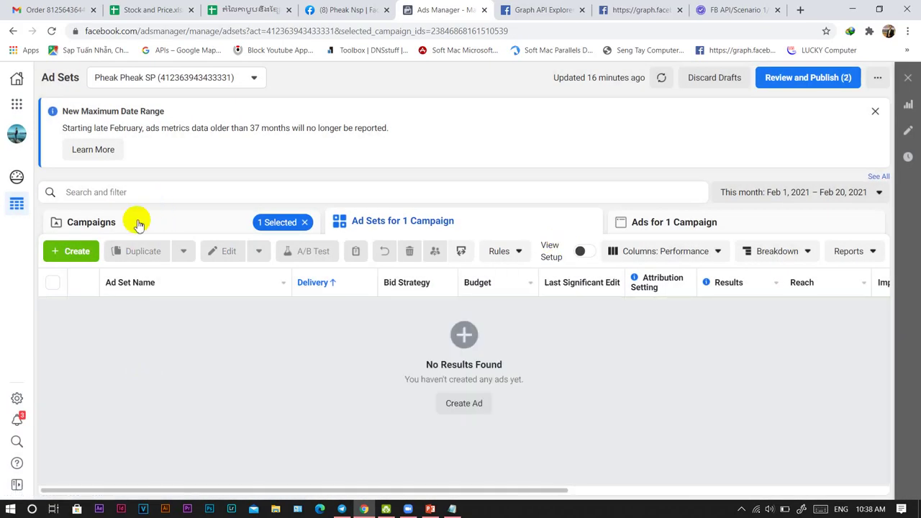
Open the campaigns list and review each campaign's results, reach, impressions, cost per result, amount spent and end date.
{"action": "left_click", "coordinate": [135, 223]}
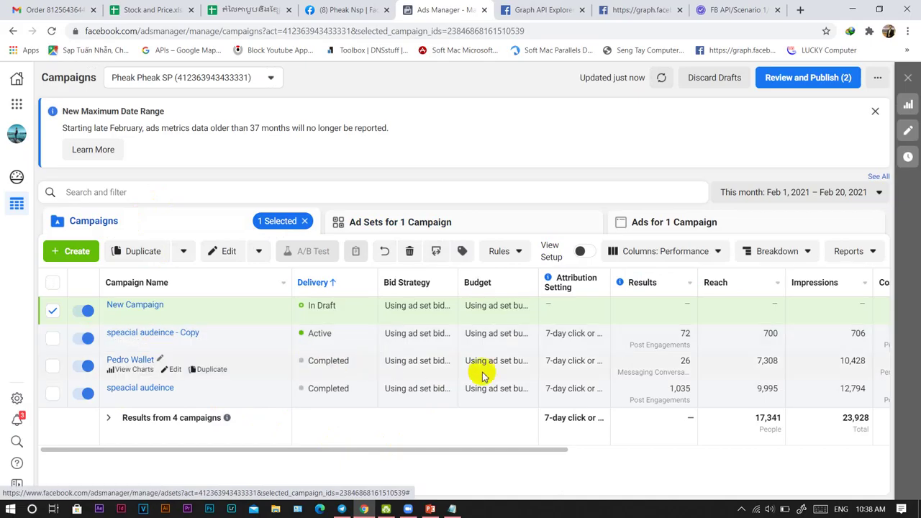
{"action": "left_click_drag", "start_coordinate": [555, 448], "coordinate": [689, 434]}
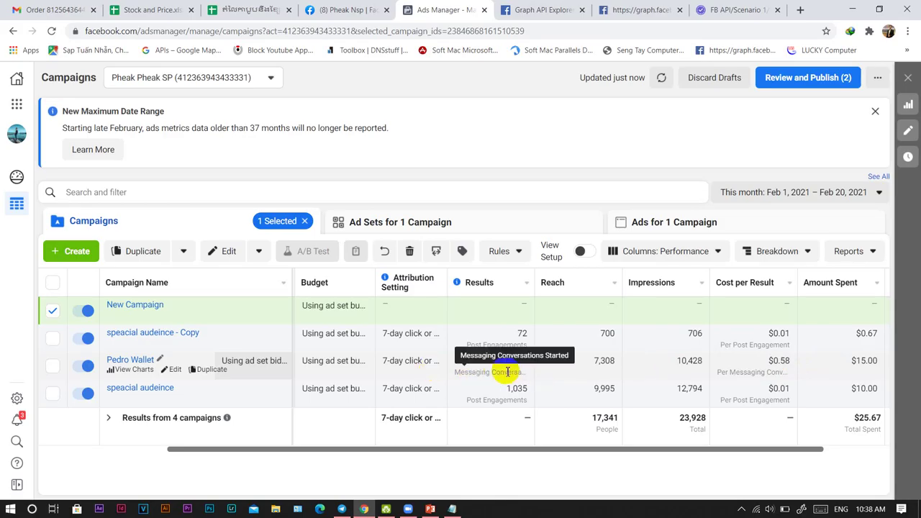
{"action": "left_click_drag", "start_coordinate": [608, 451], "coordinate": [695, 451]}
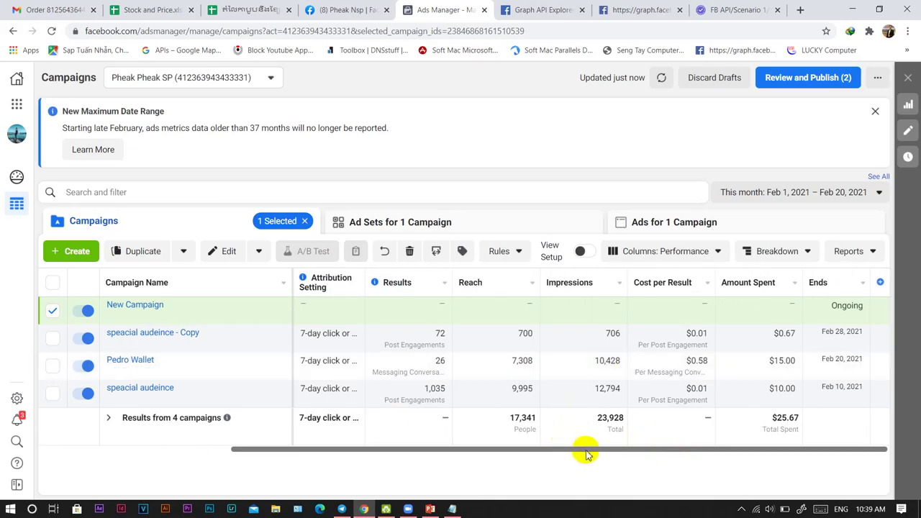
Open the ad set of the "speacial audeince - Copy" campaign and review its budget, schedule, locations, age and gender settings.
{"action": "left_click_drag", "start_coordinate": [585, 448], "coordinate": [327, 429]}
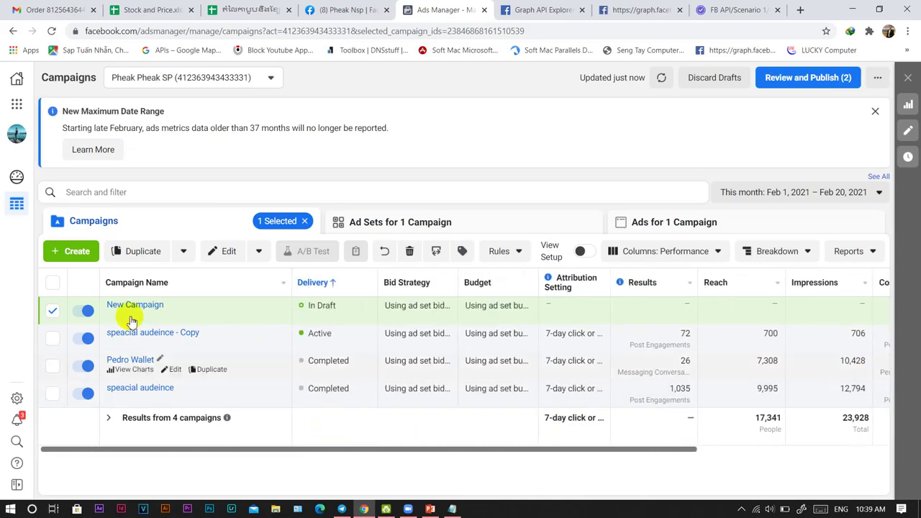
{"action": "left_click", "coordinate": [171, 343]}
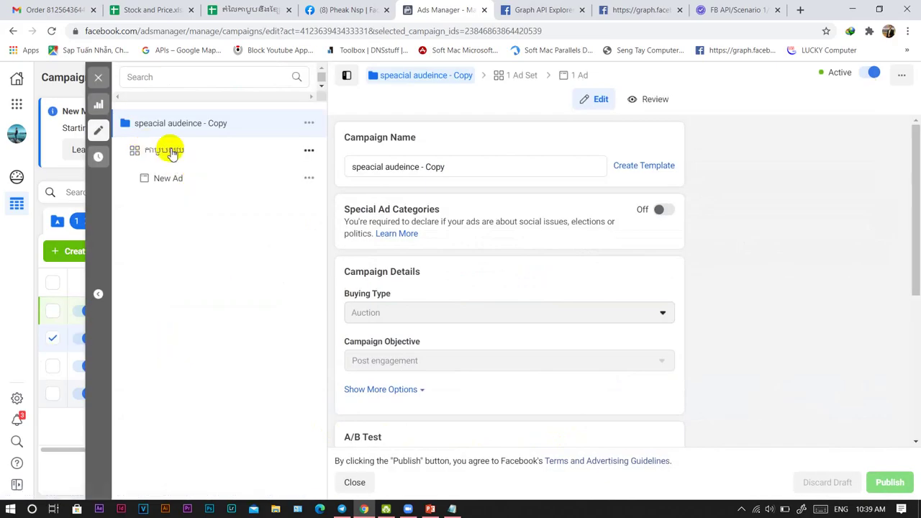
{"action": "left_click", "coordinate": [171, 152]}
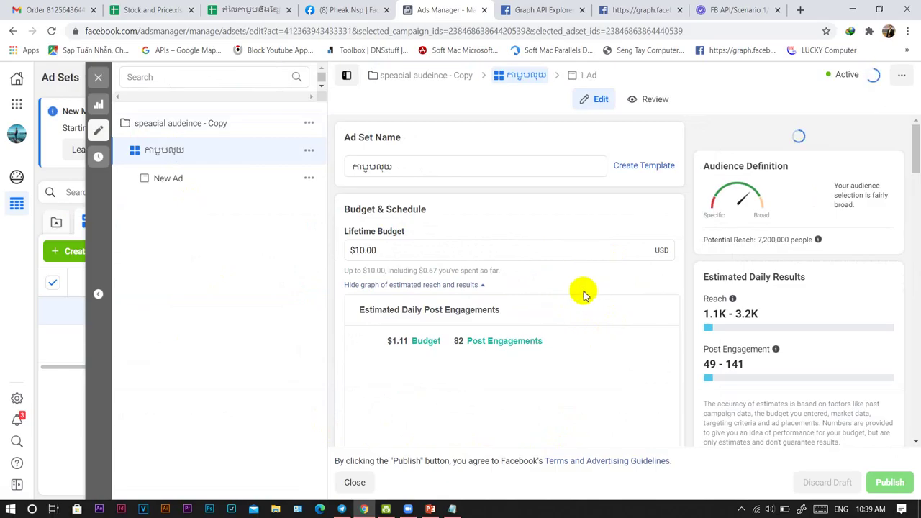
{"action": "scroll", "coordinate": [812, 138], "scroll_direction": "down", "scroll_amount": 6}
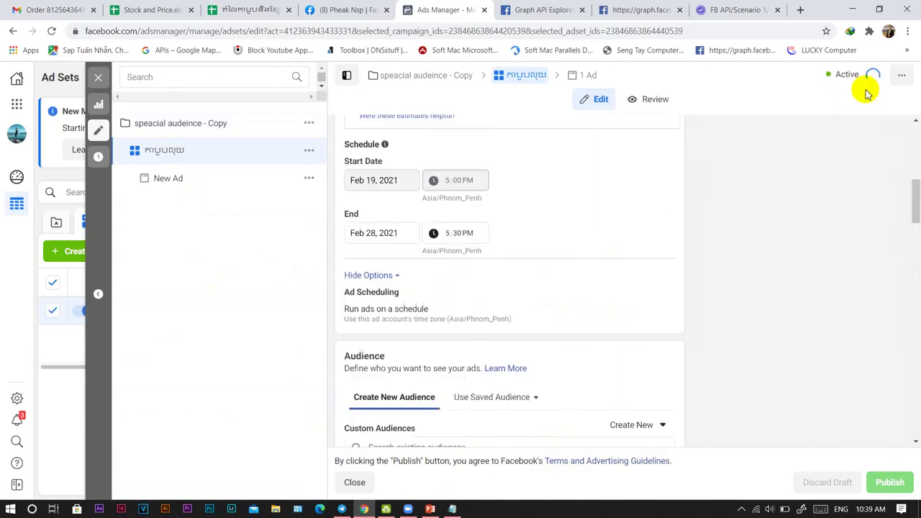
{"action": "scroll", "coordinate": [568, 277], "scroll_direction": "down", "scroll_amount": 5}
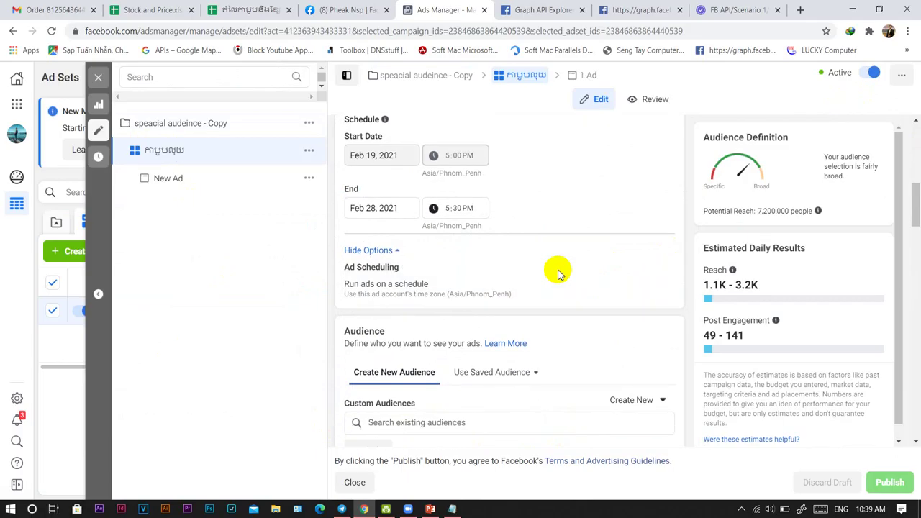
{"action": "scroll", "coordinate": [576, 275], "scroll_direction": "down", "scroll_amount": 5}
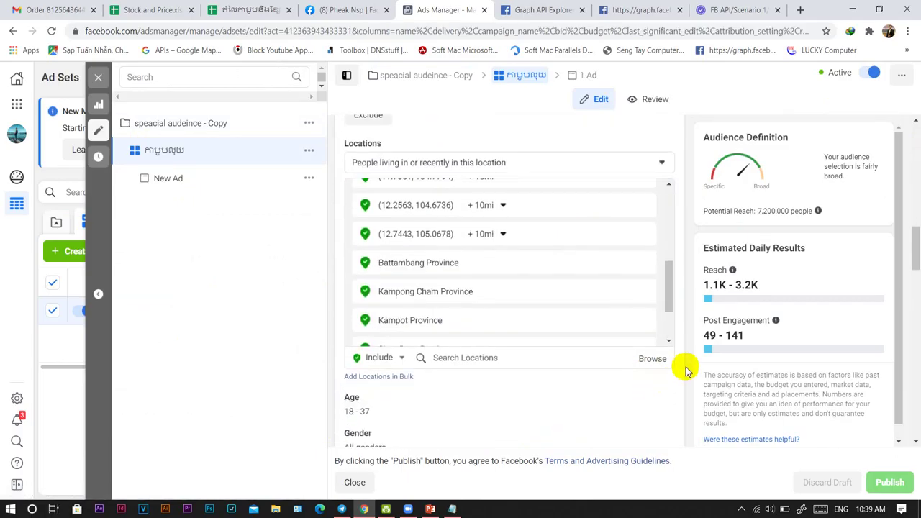
{"action": "scroll", "coordinate": [656, 374], "scroll_direction": "down", "scroll_amount": 3}
{"action": "scroll", "coordinate": [647, 367], "scroll_direction": "down", "scroll_amount": 5}
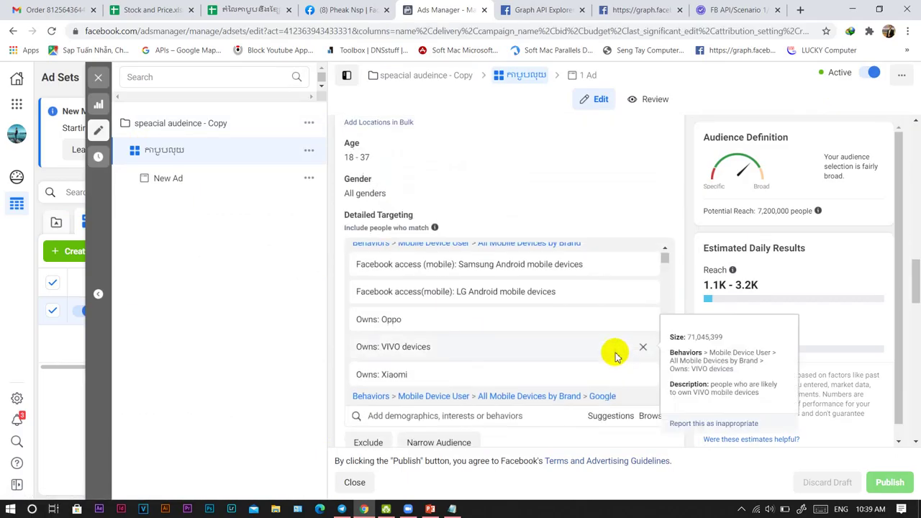
Look through the ad set's included behaviors and interests in detailed targeting, and return to the campaigns list.
{"action": "scroll", "coordinate": [612, 208], "scroll_direction": "up", "scroll_amount": 5}
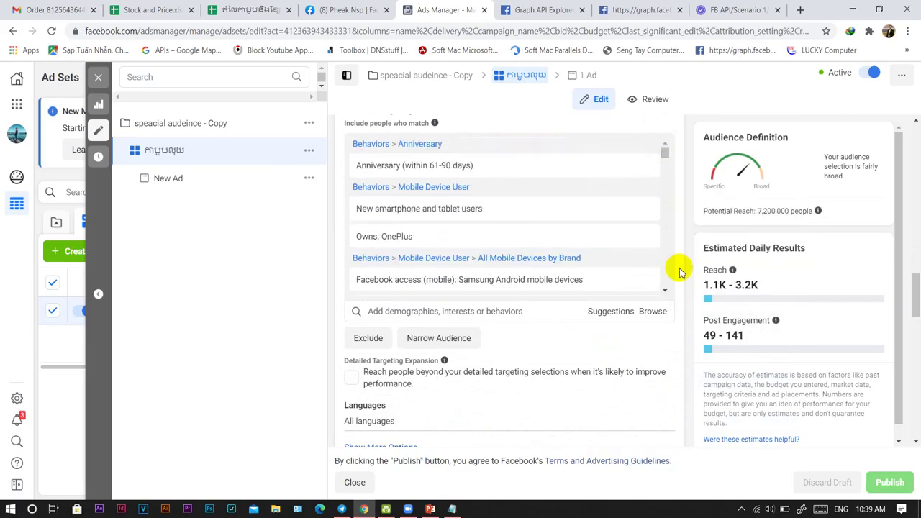
{"action": "left_click_drag", "start_coordinate": [664, 154], "coordinate": [667, 230]}
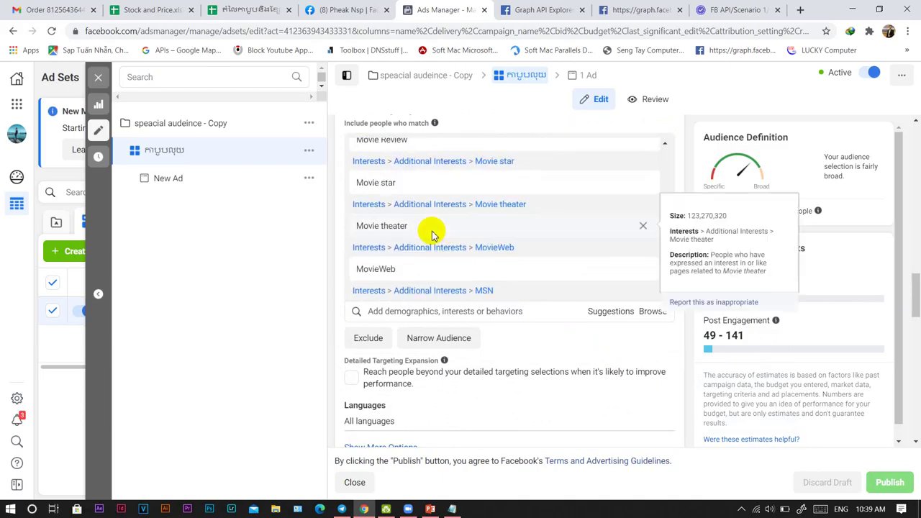
{"action": "left_click", "coordinate": [432, 312]}
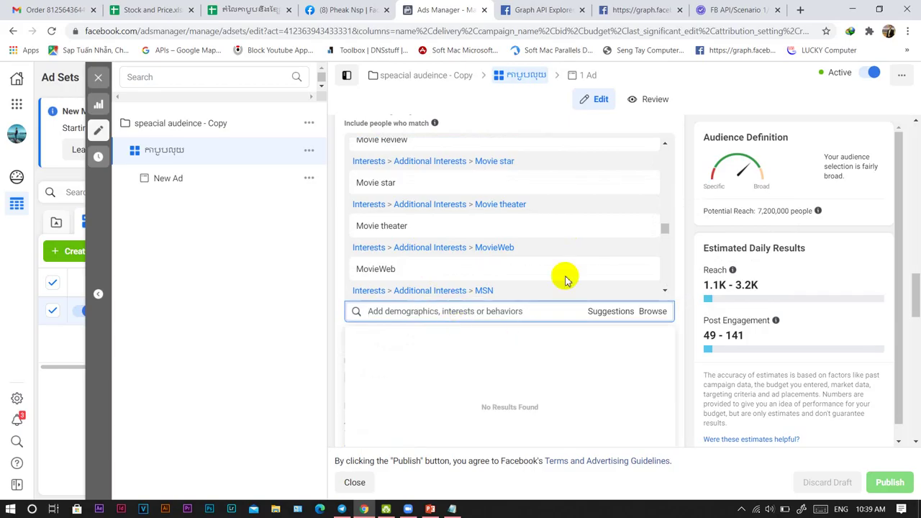
{"action": "left_click_drag", "start_coordinate": [668, 230], "coordinate": [510, 240]}
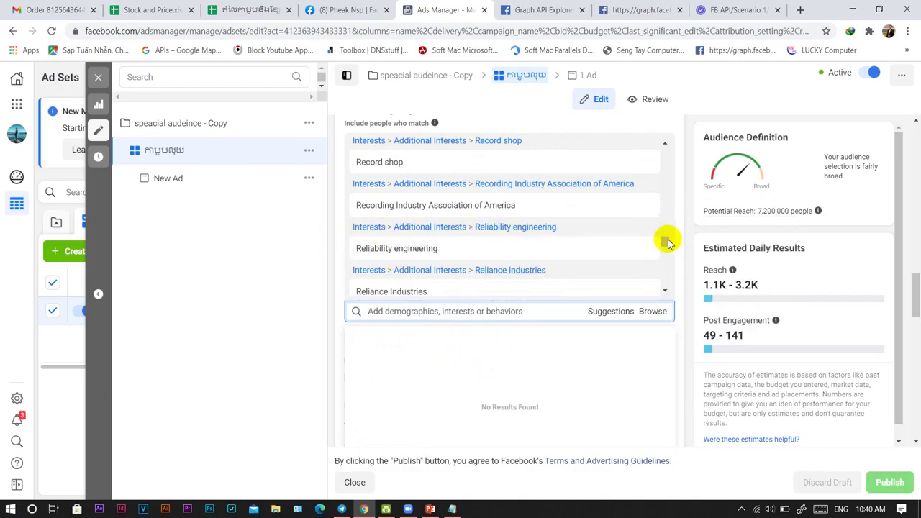
{"action": "left_click_drag", "start_coordinate": [663, 238], "coordinate": [665, 228]}
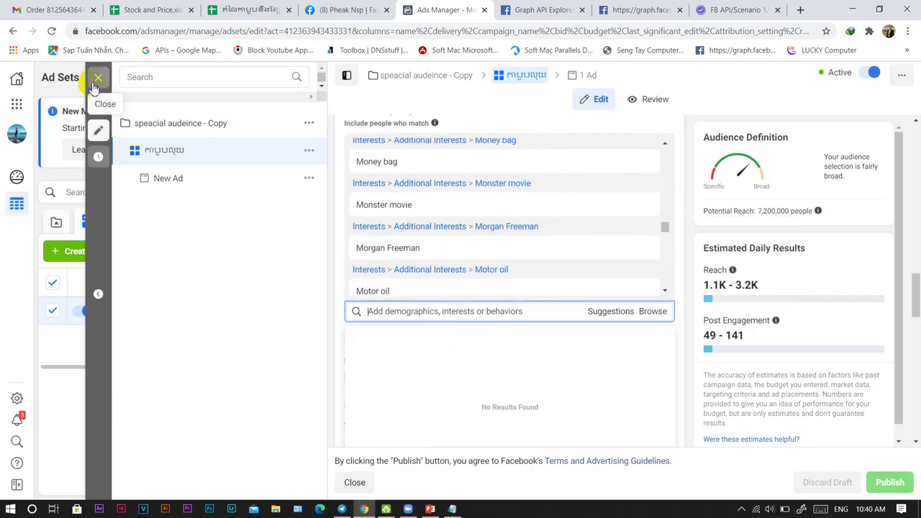
{"action": "left_click", "coordinate": [98, 78]}
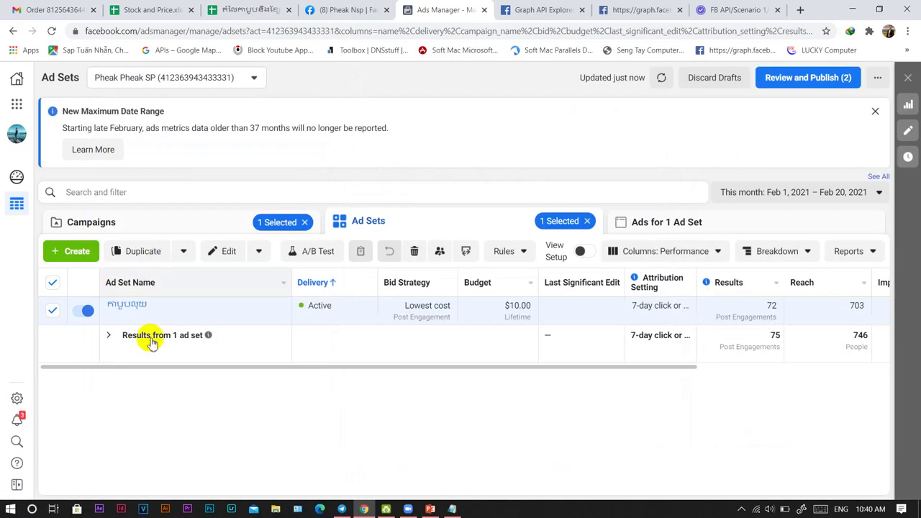
{"action": "left_click", "coordinate": [124, 222]}
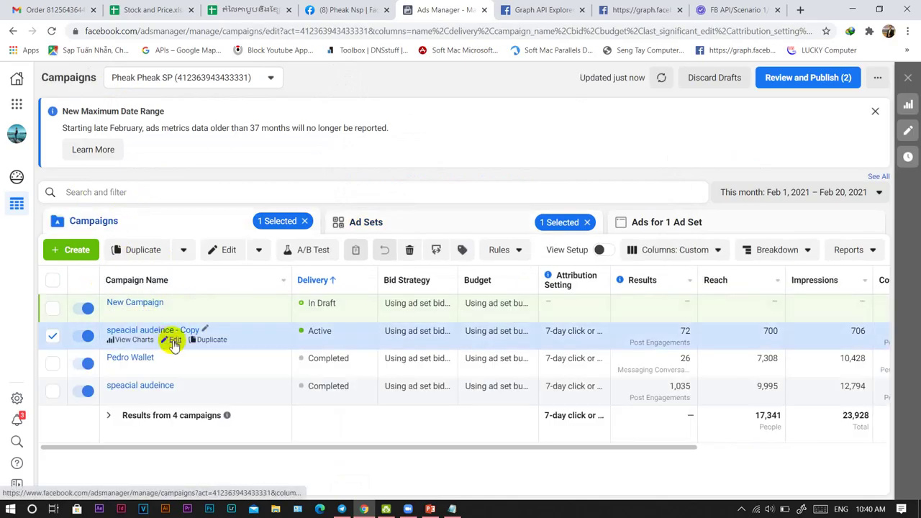
Reopen the ad set of "speacial audeince - Copy", recheck its locations and mobile device targeting, and go back to the campaigns list.
{"action": "left_click", "coordinate": [174, 341]}
{"action": "left_click", "coordinate": [159, 156]}
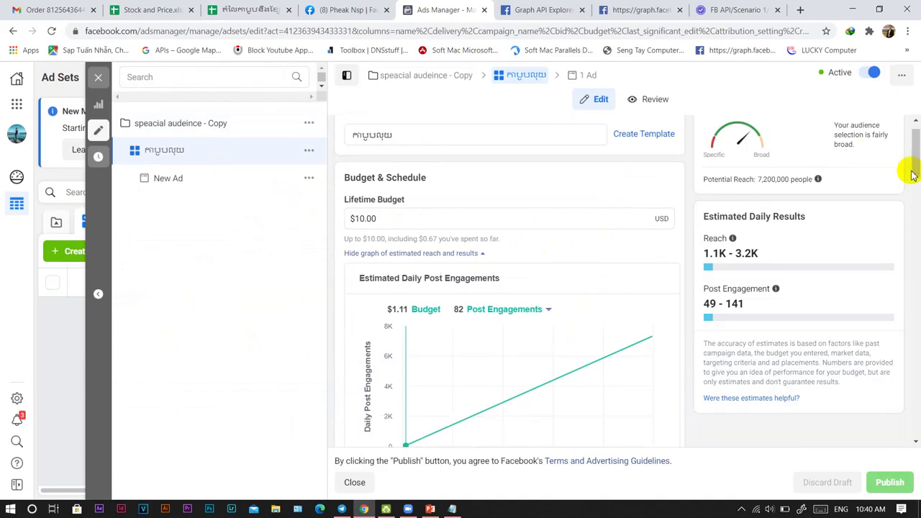
{"action": "scroll", "coordinate": [496, 253], "scroll_direction": "down", "scroll_amount": 1}
{"action": "scroll", "coordinate": [498, 255], "scroll_direction": "down", "scroll_amount": 10}
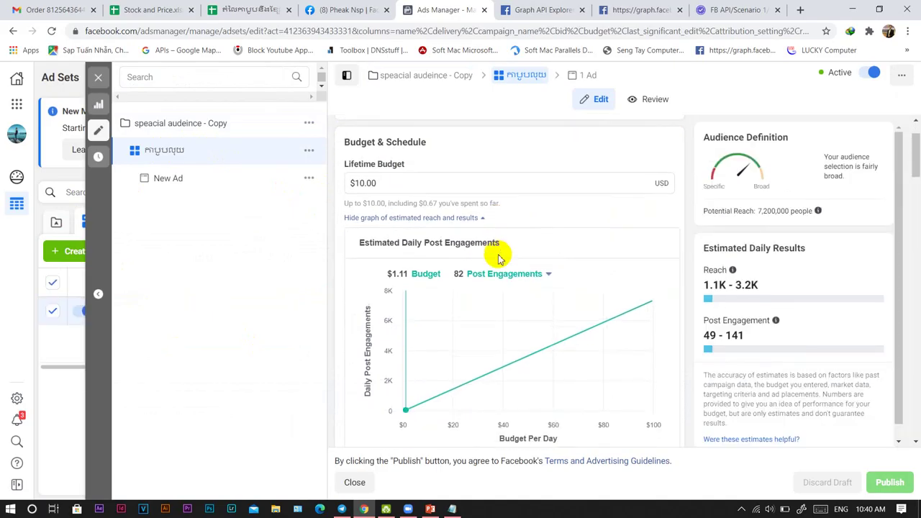
{"action": "scroll", "coordinate": [500, 255], "scroll_direction": "down", "scroll_amount": 5}
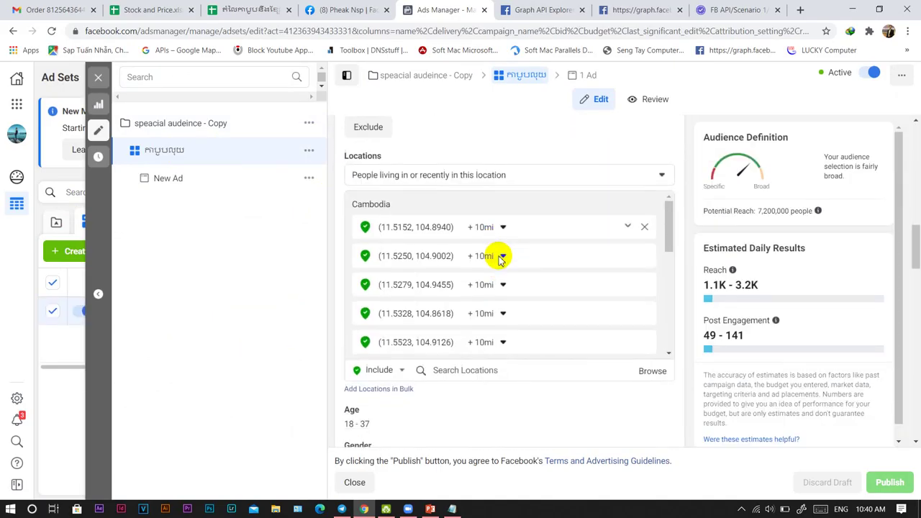
{"action": "scroll", "coordinate": [530, 376], "scroll_direction": "down", "scroll_amount": 10}
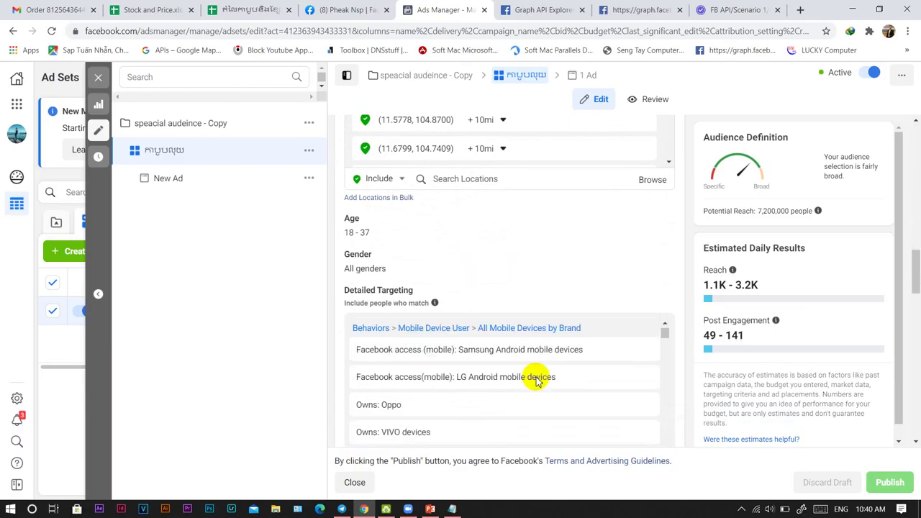
{"action": "scroll", "coordinate": [505, 389], "scroll_direction": "down", "scroll_amount": 5}
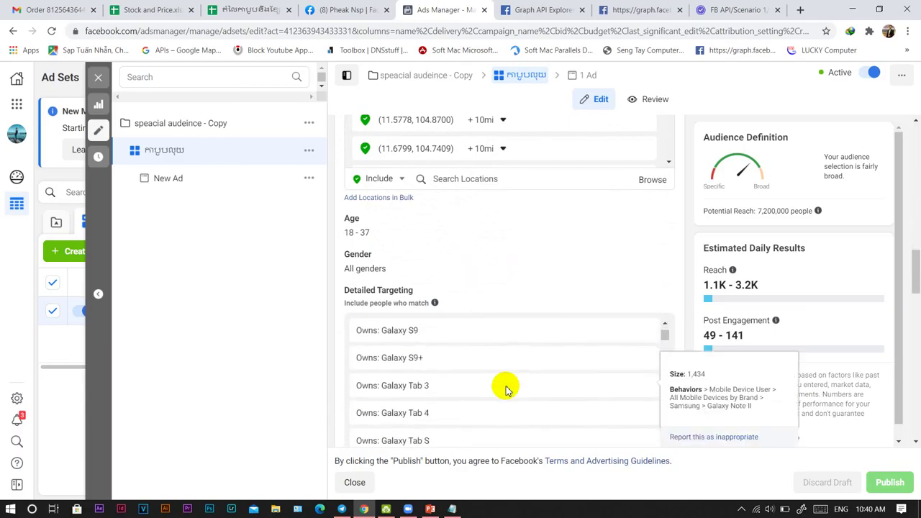
{"action": "left_click", "coordinate": [99, 77]}
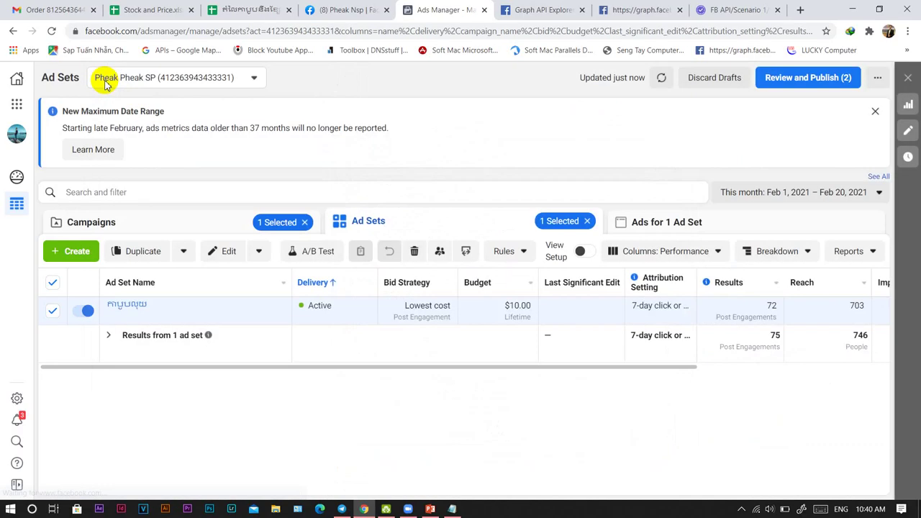
{"action": "left_click", "coordinate": [122, 223]}
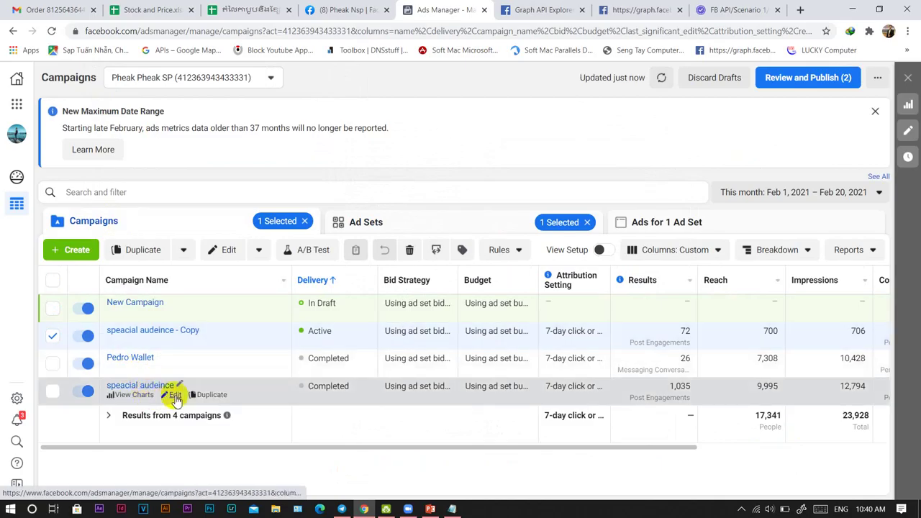
Open the ad set of the completed "speacial audeince" campaign and examine its detailed targeting interests.
{"action": "left_click", "coordinate": [175, 399]}
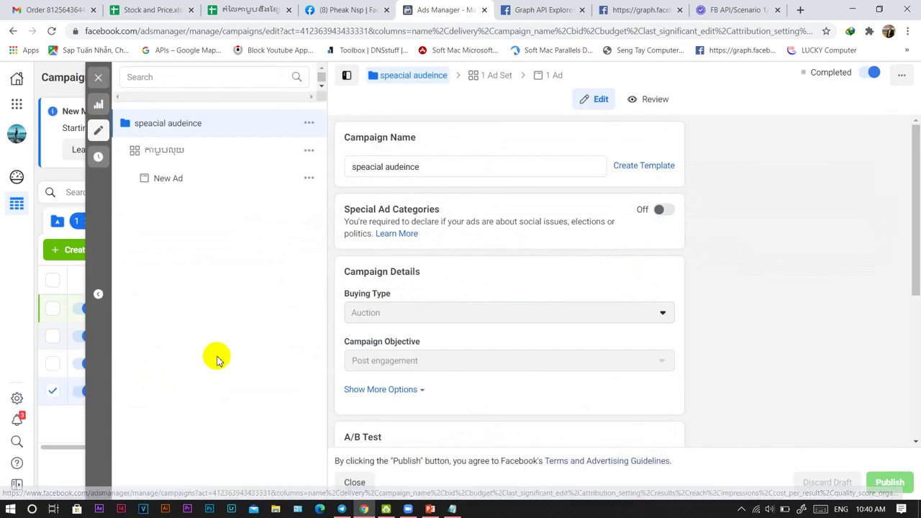
{"action": "left_click", "coordinate": [170, 157]}
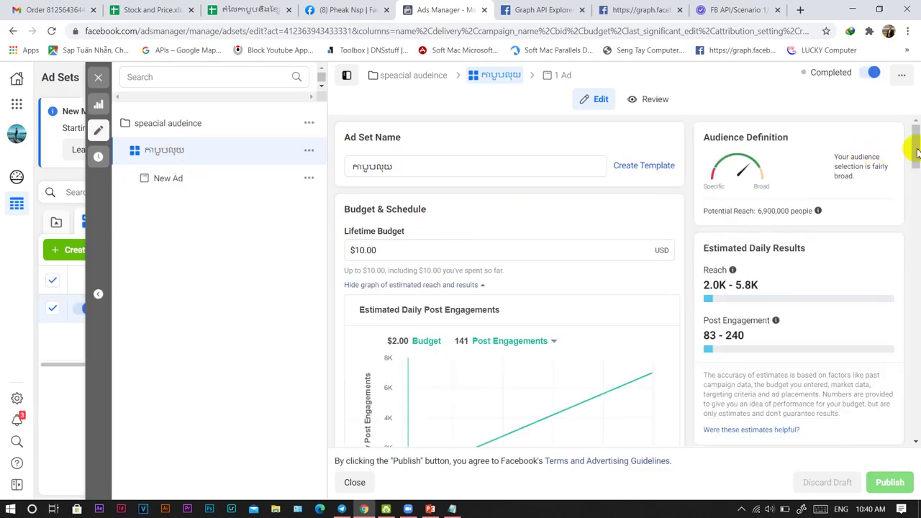
{"action": "left_click_drag", "start_coordinate": [916, 149], "coordinate": [915, 282]}
{"action": "scroll", "coordinate": [470, 271], "scroll_direction": "down", "scroll_amount": 5}
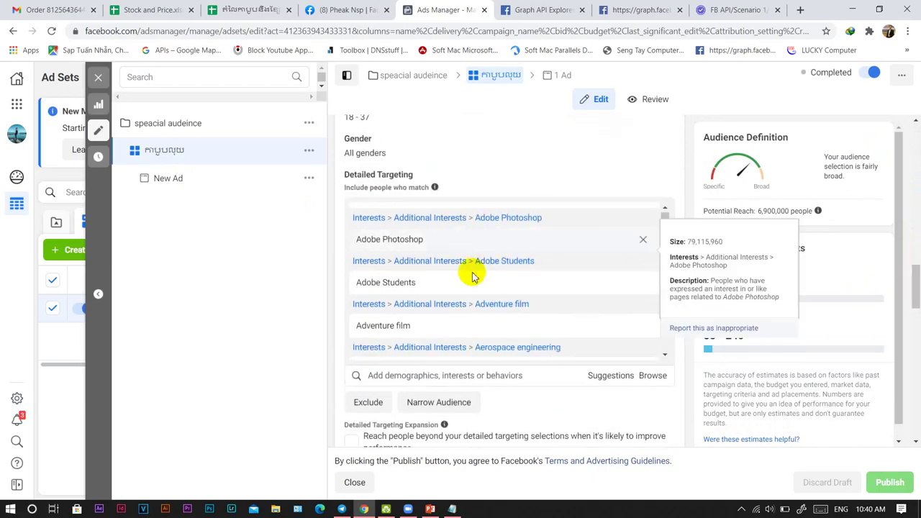
{"action": "scroll", "coordinate": [470, 281], "scroll_direction": "down", "scroll_amount": 10}
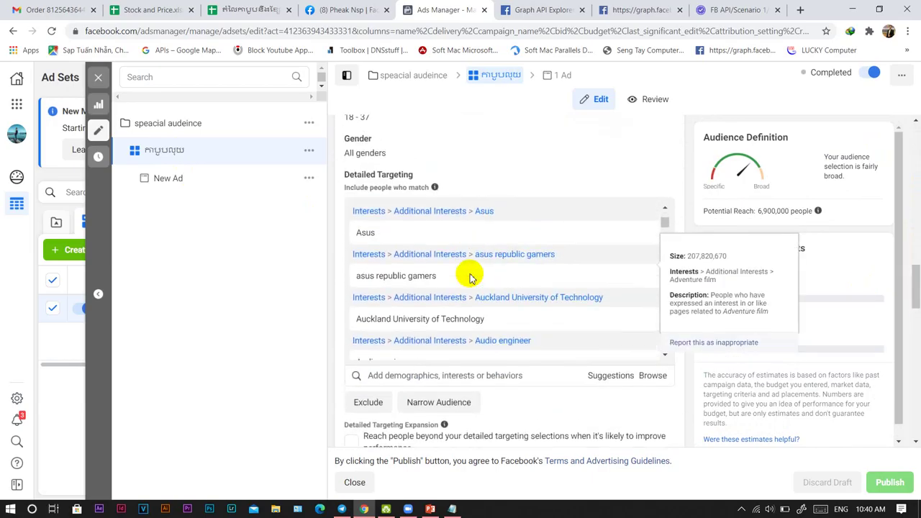
Switch to the Audience Sale Bag file in Notepad, highlight blocks of the saved interest keywords while reviewing them, and minimize the file.
{"action": "left_click", "coordinate": [450, 508]}
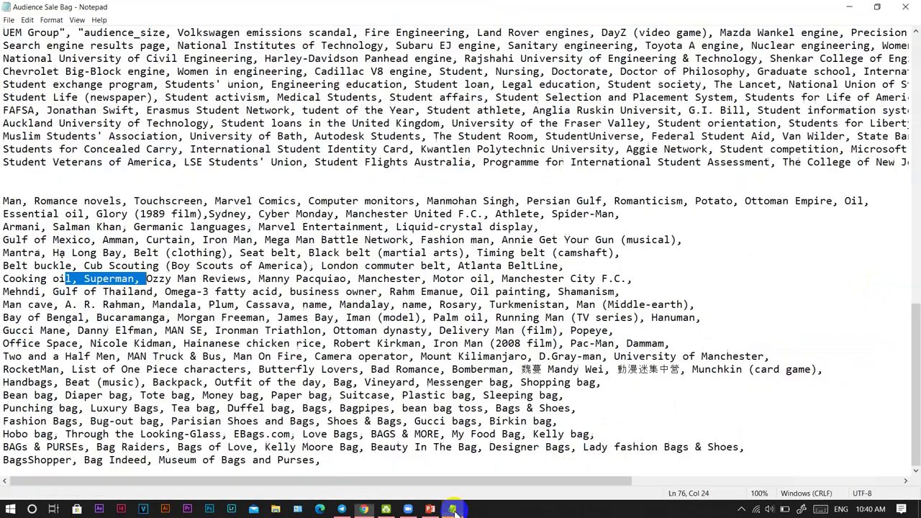
{"action": "scroll", "coordinate": [245, 317], "scroll_direction": "up", "scroll_amount": 6}
{"action": "left_click_drag", "start_coordinate": [110, 149], "coordinate": [483, 395]}
{"action": "left_click_drag", "start_coordinate": [285, 100], "coordinate": [345, 356]}
{"action": "scroll", "coordinate": [233, 175], "scroll_direction": "up", "scroll_amount": 3}
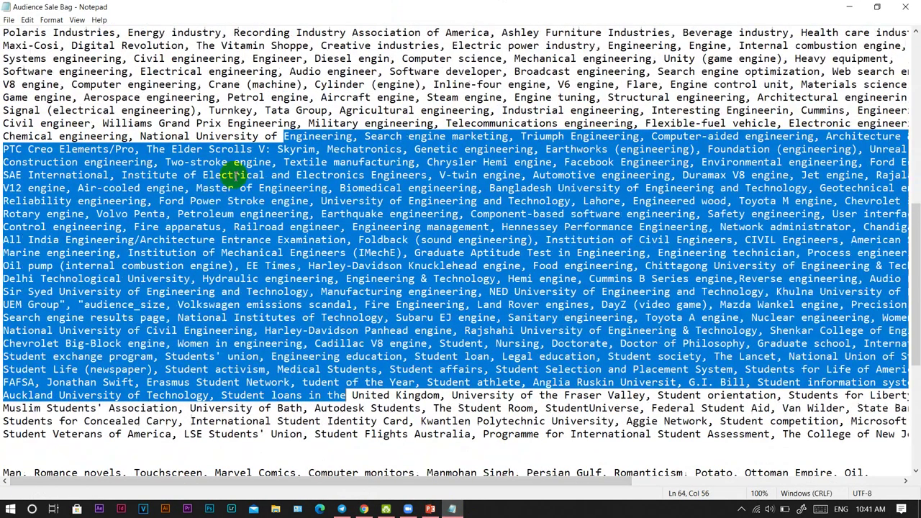
{"action": "left_click_drag", "start_coordinate": [119, 111], "coordinate": [390, 148]}
{"action": "scroll", "coordinate": [304, 314], "scroll_direction": "up", "scroll_amount": 9}
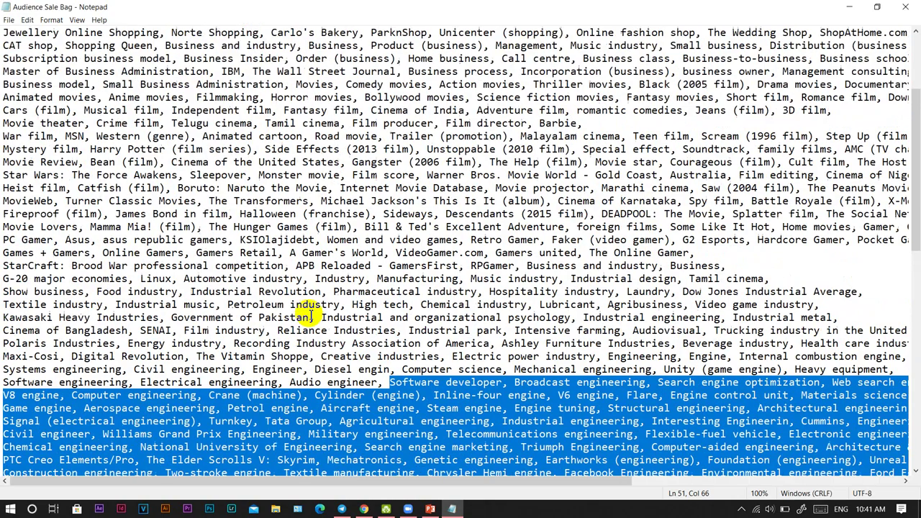
{"action": "left_click_drag", "start_coordinate": [187, 125], "coordinate": [608, 407]}
{"action": "scroll", "coordinate": [410, 308], "scroll_direction": "up", "scroll_amount": 1}
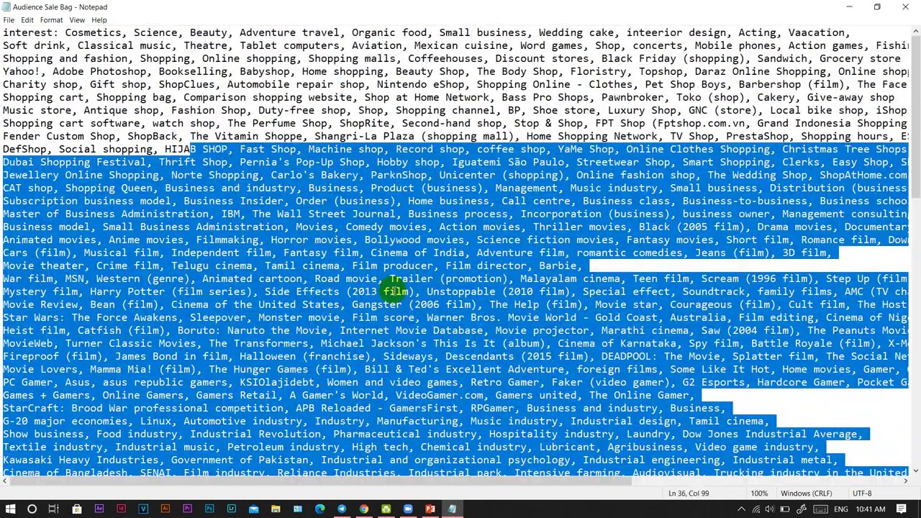
{"action": "left_click", "coordinate": [304, 108]}
{"action": "left_click", "coordinate": [391, 175], "text": "shift"}
{"action": "left_click", "coordinate": [847, 8]}
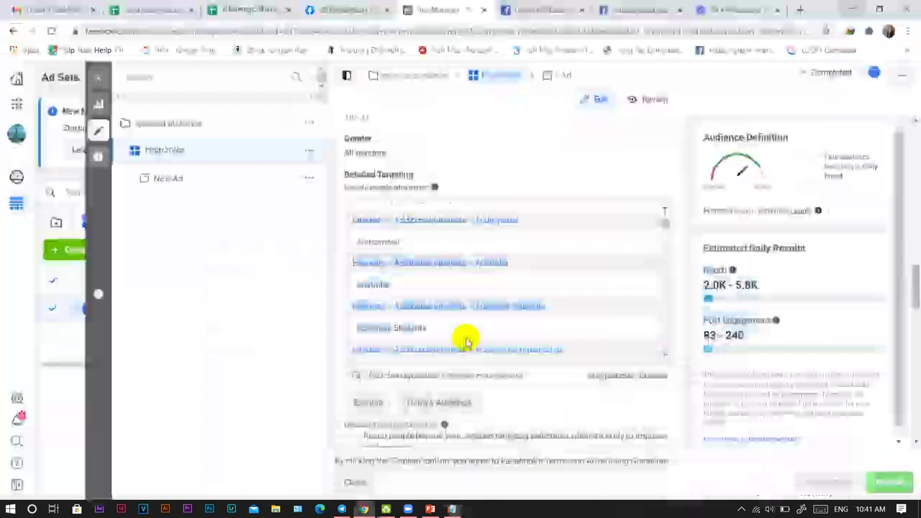
Close the ad set editor, return to the campaigns list, and delete the "New Campaign" and "speacial audeince" campaigns.
{"action": "left_click", "coordinate": [98, 77]}
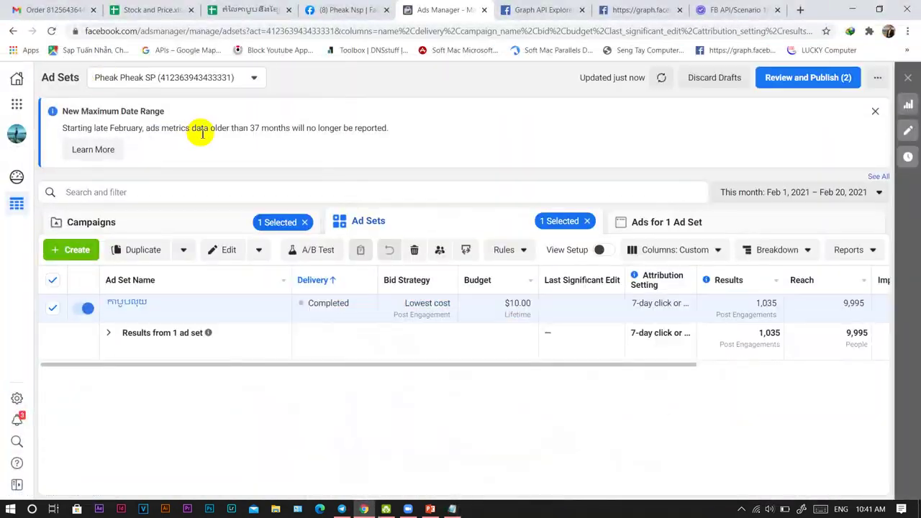
{"action": "left_click", "coordinate": [125, 222]}
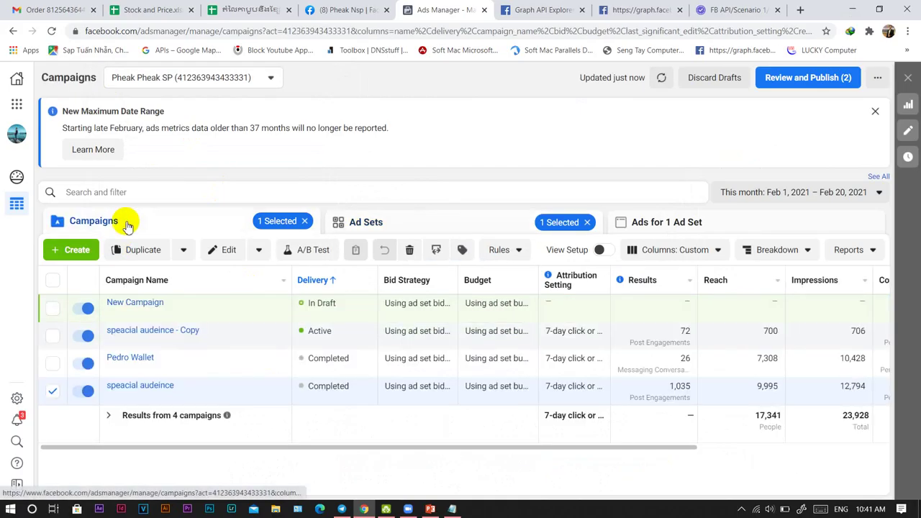
{"action": "left_click", "coordinate": [52, 308]}
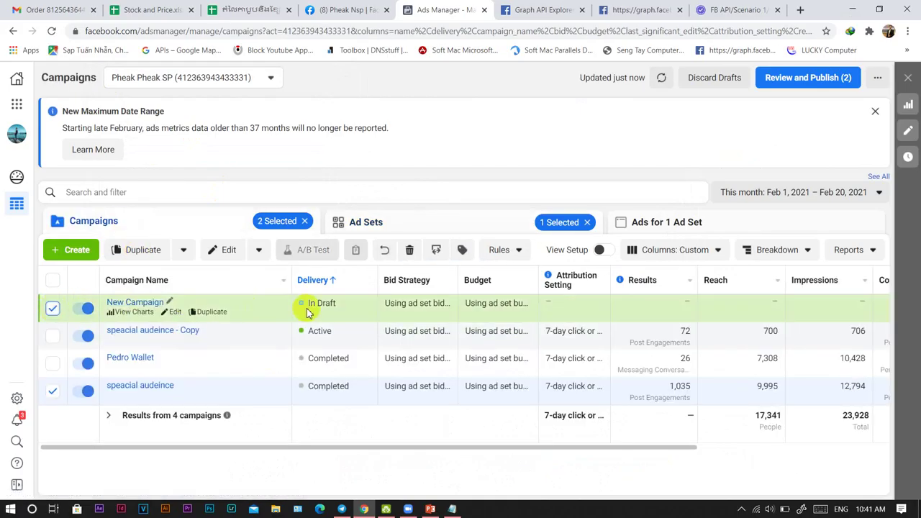
{"action": "left_click", "coordinate": [408, 249]}
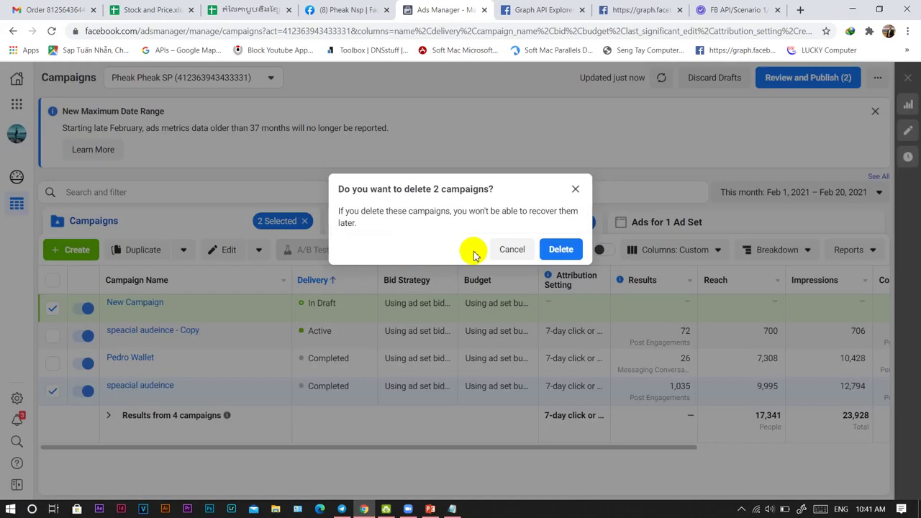
{"action": "left_click", "coordinate": [559, 249]}
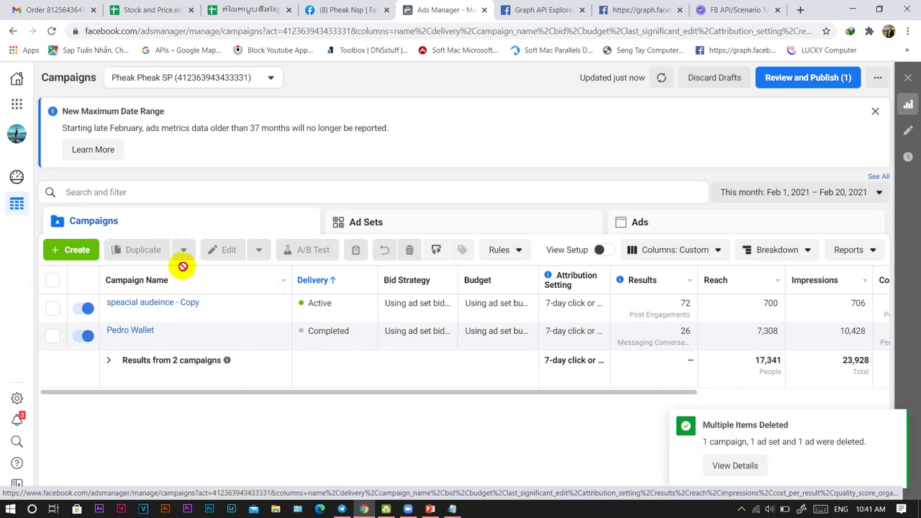
Leave the campaigns list for the Business Manager home page and try to open Ads Manager for Wallet Business.
{"action": "left_click", "coordinate": [19, 80]}
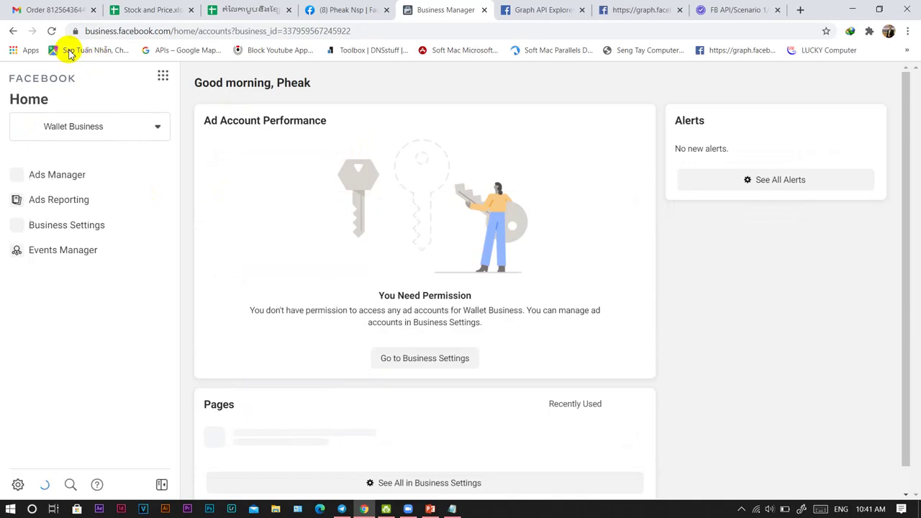
{"action": "left_click", "coordinate": [161, 76]}
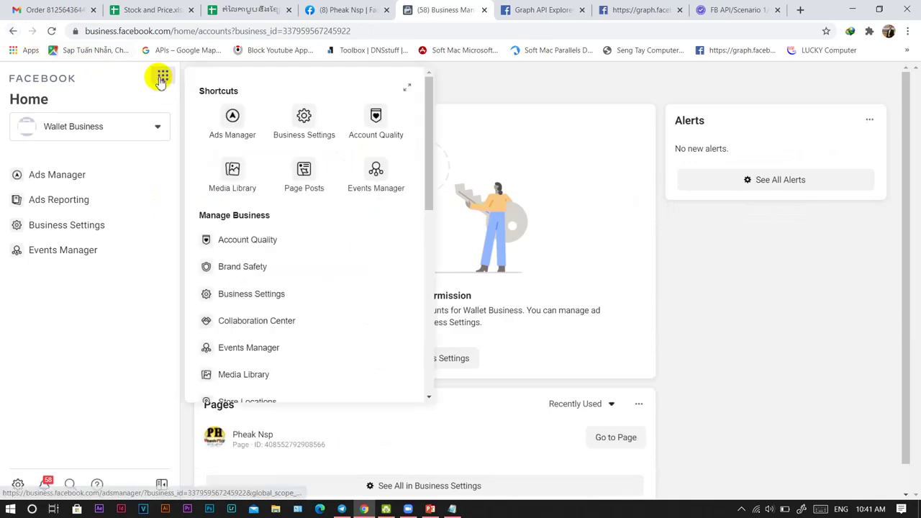
{"action": "left_click", "coordinate": [232, 118]}
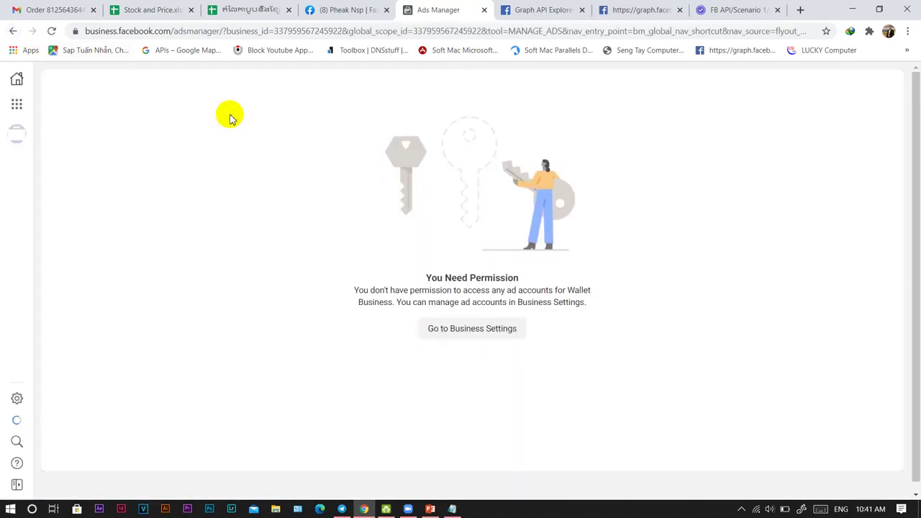
{"action": "left_click", "coordinate": [16, 105]}
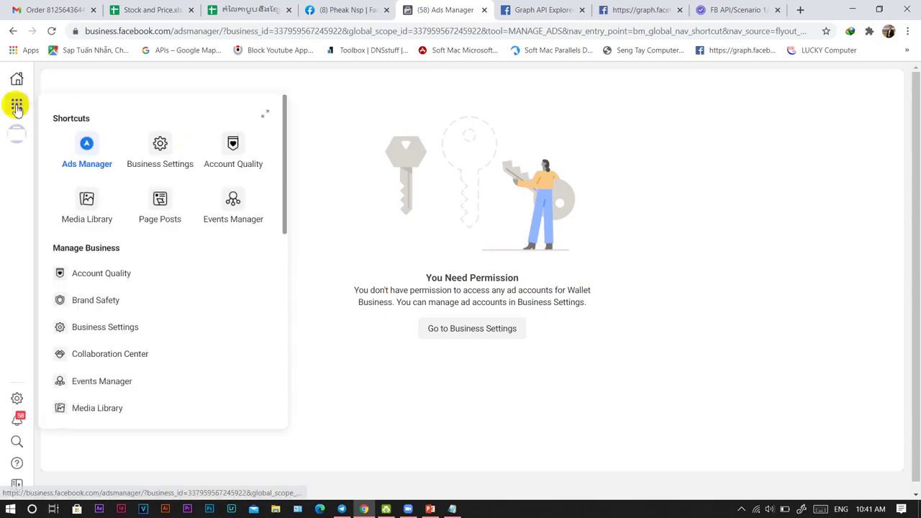
{"action": "left_click", "coordinate": [87, 146]}
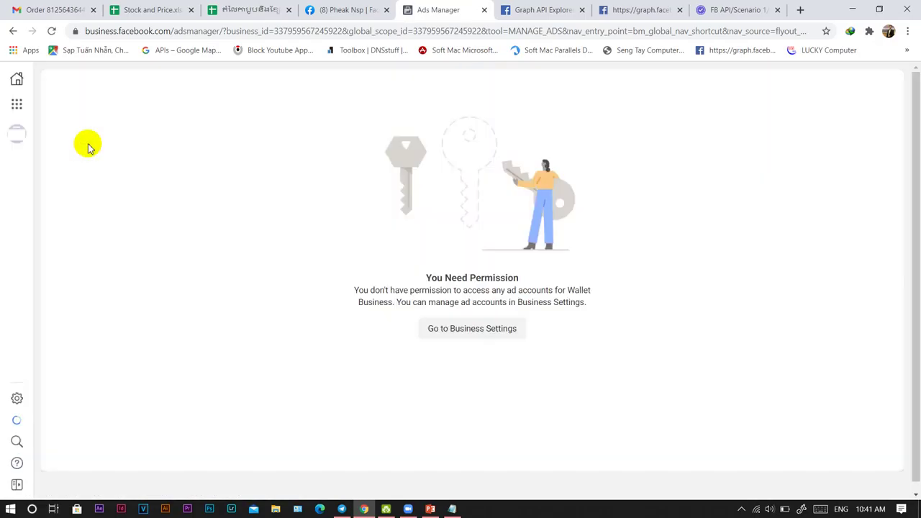
Open Wallet Business's ad account settings, and switch to the personal ad account to return to its campaigns list.
{"action": "left_click", "coordinate": [437, 330]}
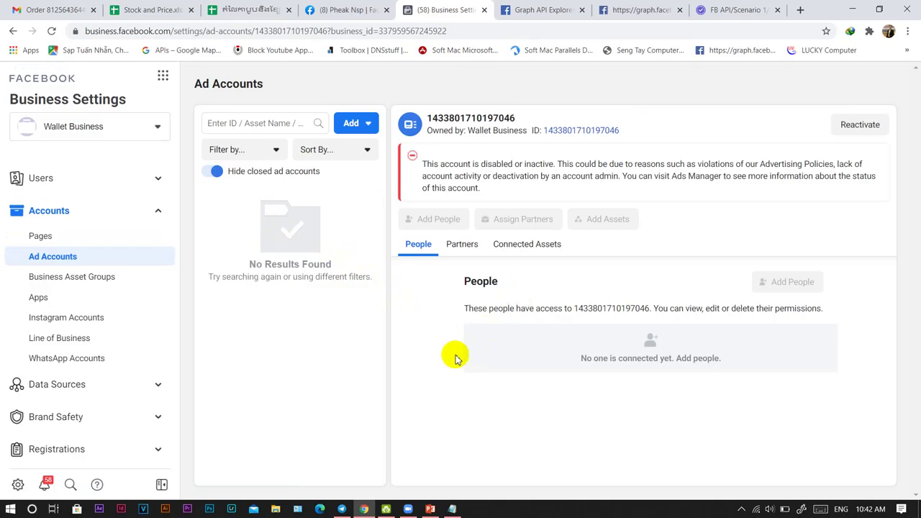
{"action": "left_click", "coordinate": [157, 129]}
{"action": "left_click", "coordinate": [85, 280]}
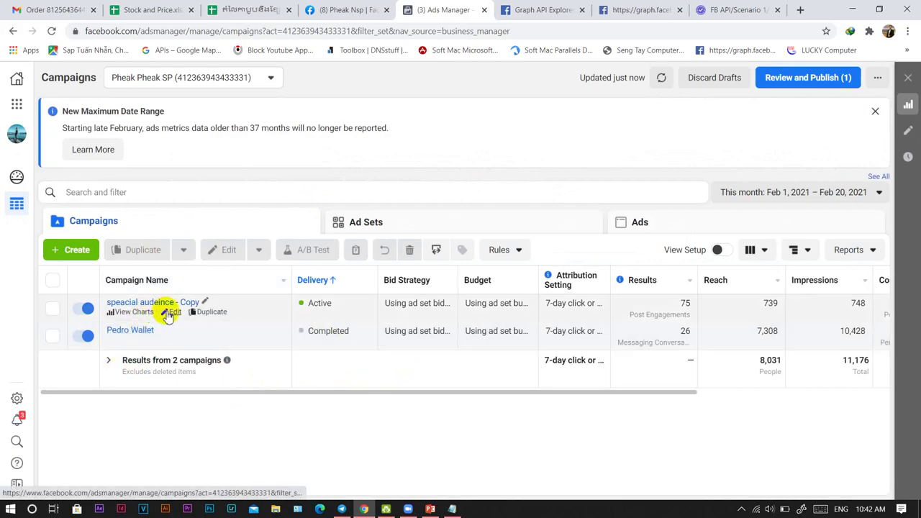
Open the ad set of "speacial audeince - Copy", examine its audience locations and detailed targeting, and return to the campaigns list.
{"action": "left_click", "coordinate": [173, 313]}
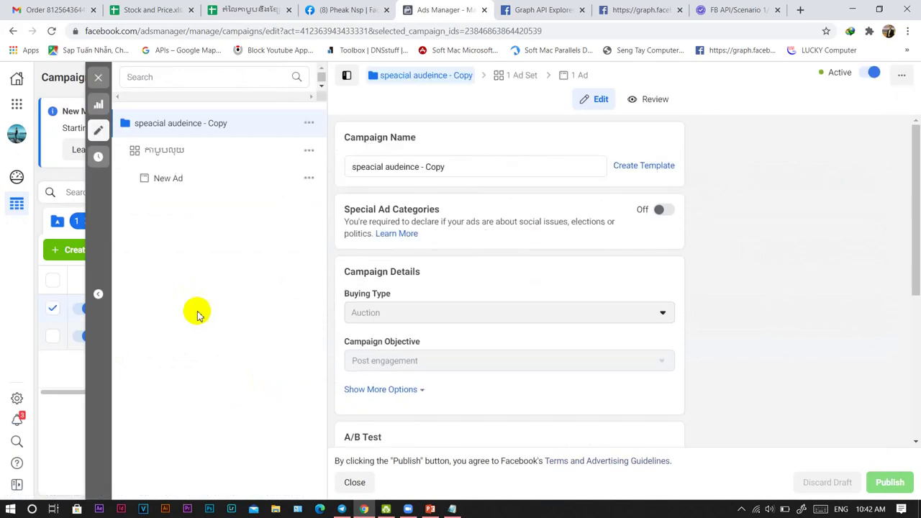
{"action": "left_click", "coordinate": [165, 153]}
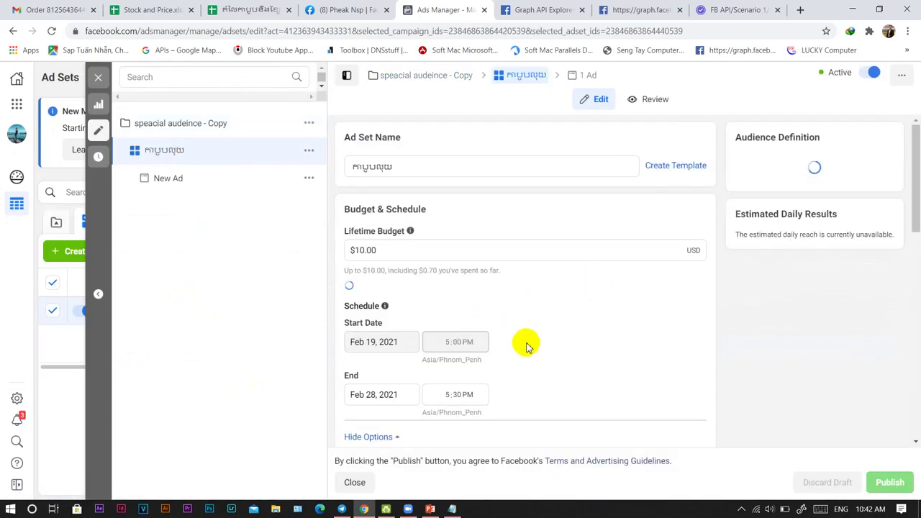
{"action": "scroll", "coordinate": [528, 344], "scroll_direction": "down", "scroll_amount": 4}
{"action": "scroll", "coordinate": [545, 345], "scroll_direction": "down", "scroll_amount": 2}
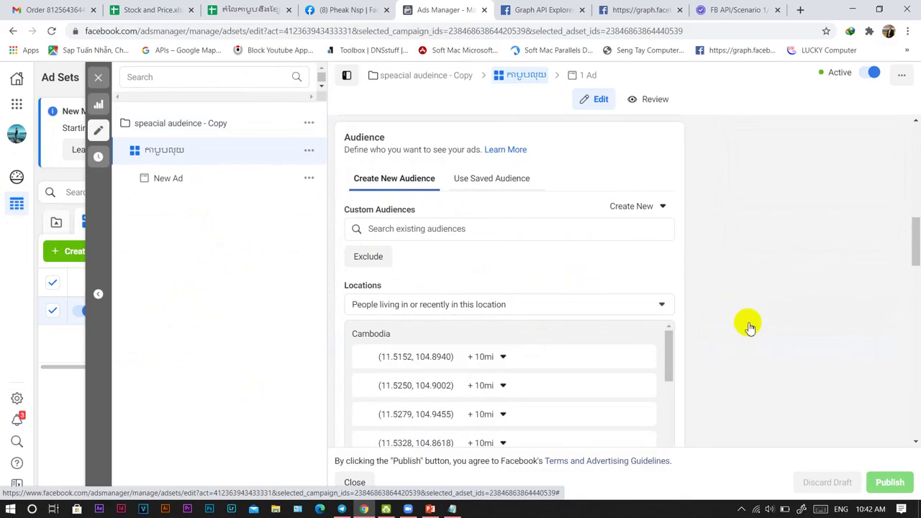
{"action": "left_click_drag", "start_coordinate": [915, 245], "coordinate": [914, 296]}
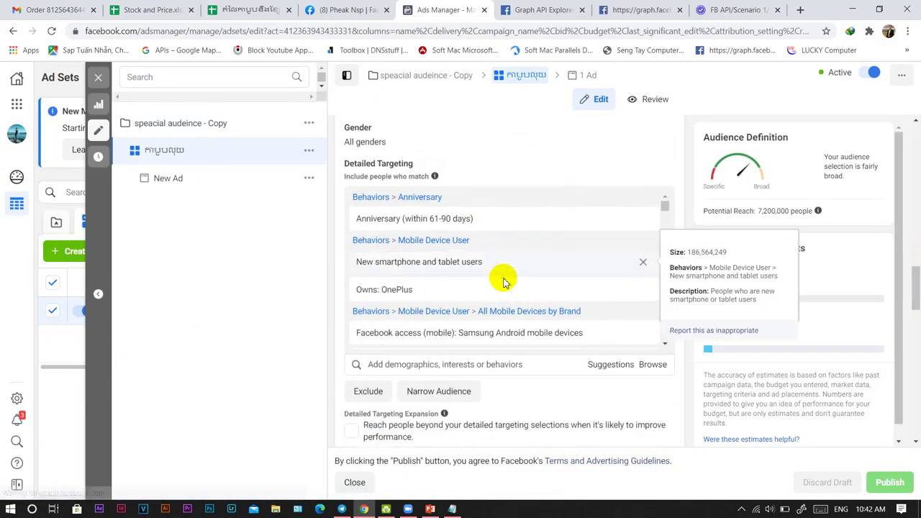
{"action": "left_click", "coordinate": [99, 77]}
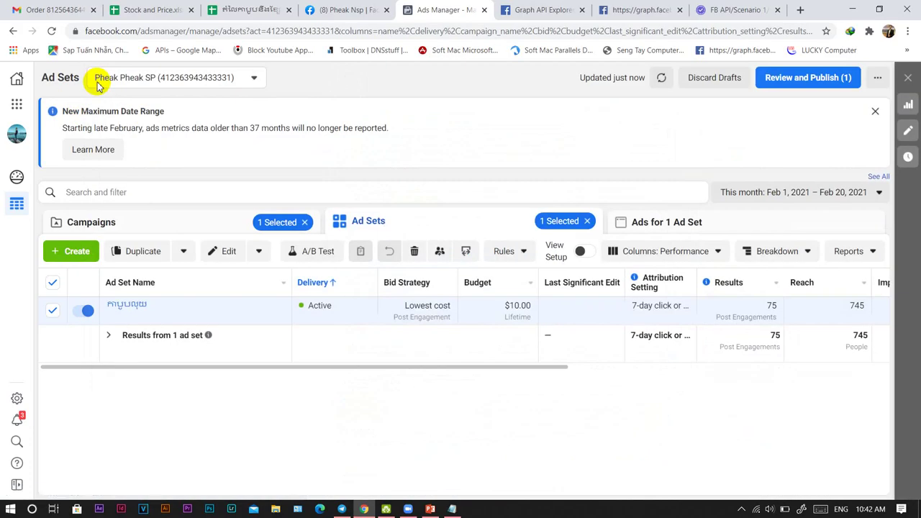
{"action": "left_click", "coordinate": [126, 227]}
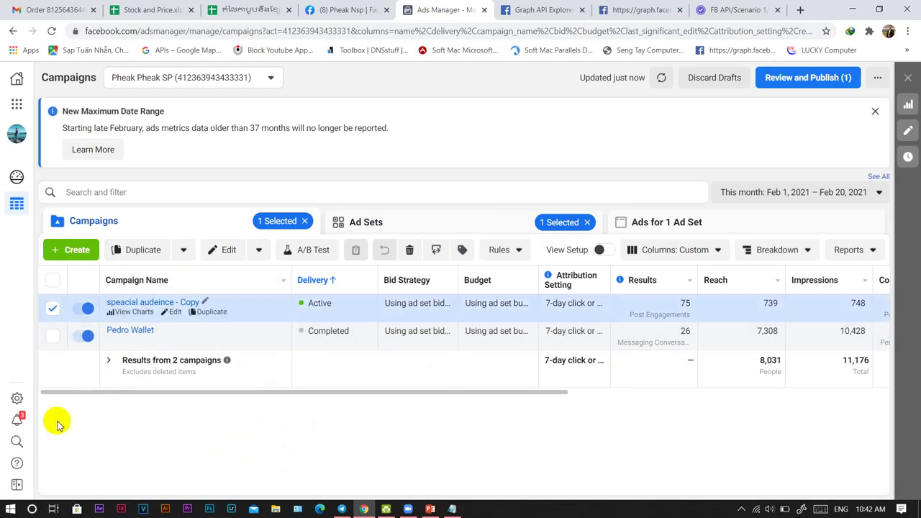
Check the ads notifications and close them to get back to the campaigns list.
{"action": "left_click", "coordinate": [17, 417]}
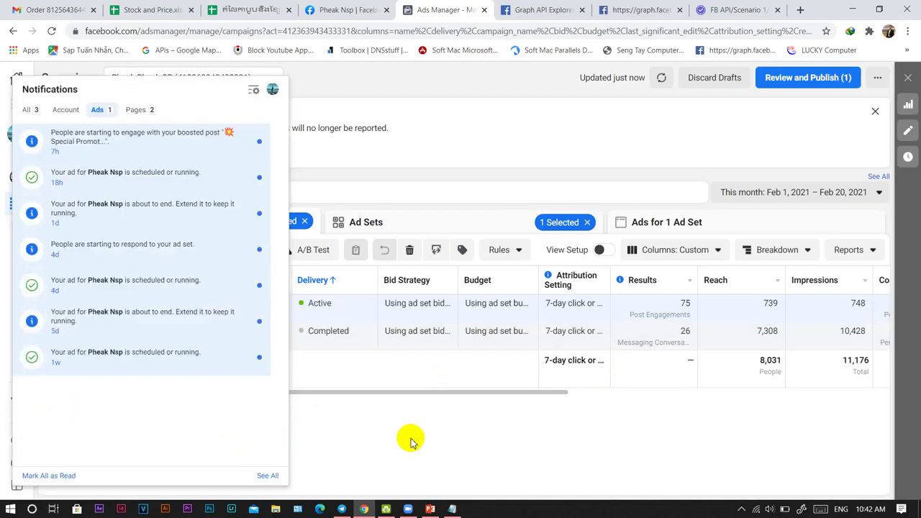
{"action": "left_click", "coordinate": [410, 440]}
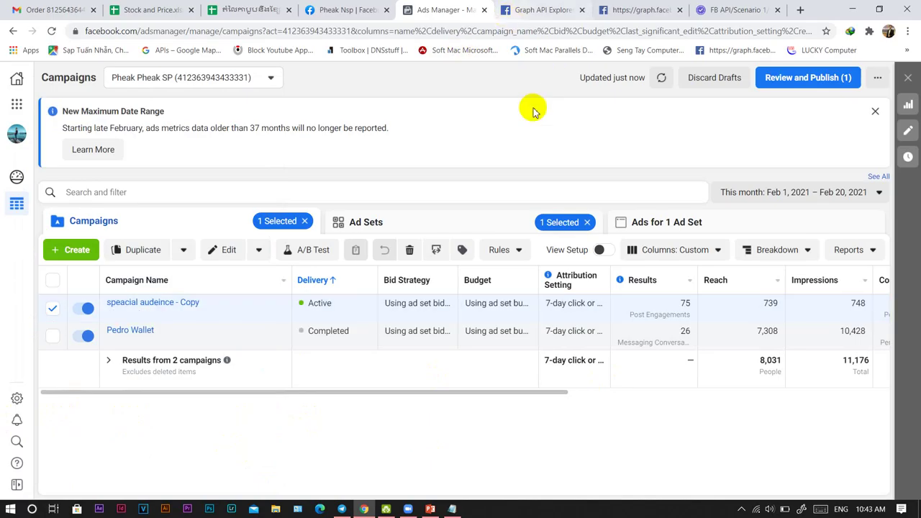
{"action": "mouse_move", "coordinate": [130, 319]}
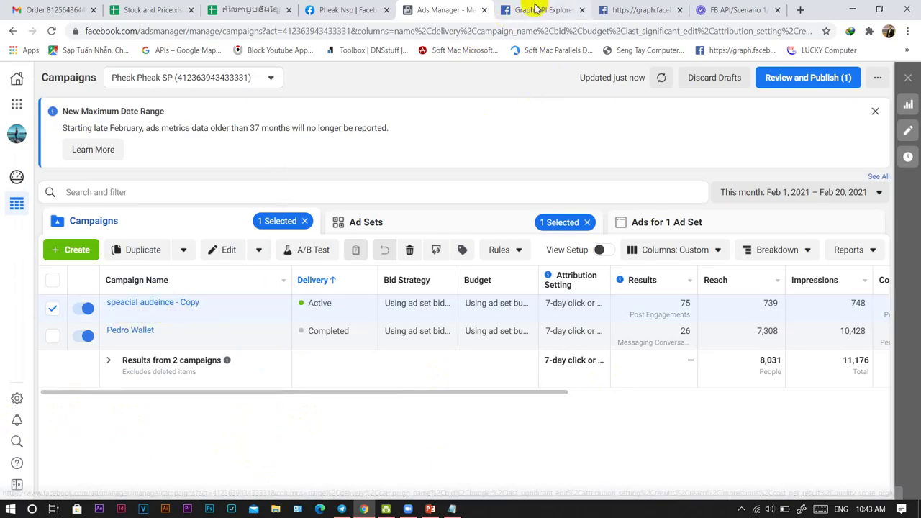
Switch to the Graph API results for the "automative" interest search and examine the listed interests through to the end, highlighting several entries.
{"action": "left_click", "coordinate": [624, 10]}
{"action": "left_click_drag", "start_coordinate": [100, 211], "coordinate": [104, 256]}
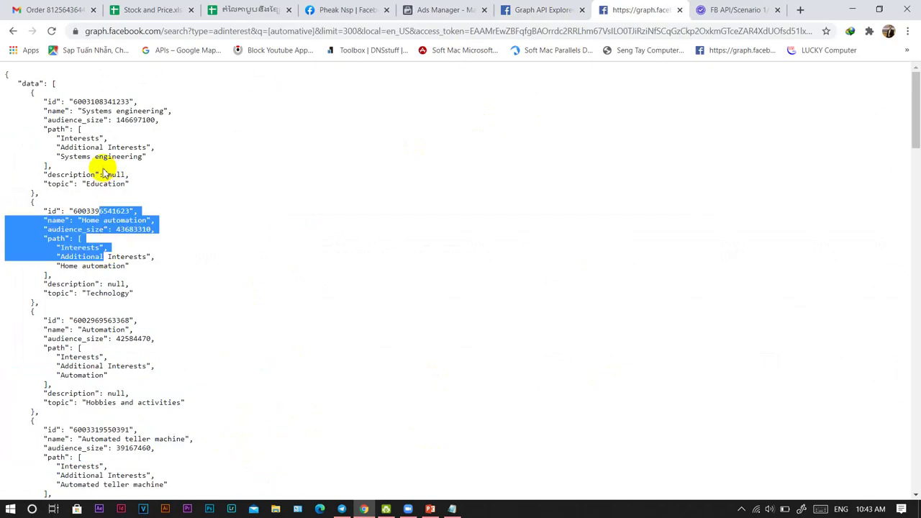
{"action": "left_click_drag", "start_coordinate": [132, 332], "coordinate": [133, 343]}
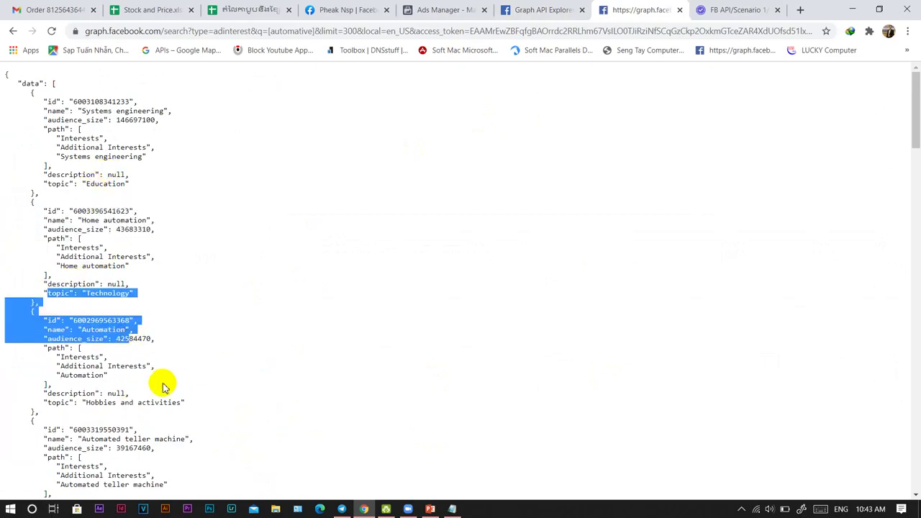
{"action": "scroll", "coordinate": [180, 353], "scroll_direction": "down", "scroll_amount": 5}
{"action": "left_click_drag", "start_coordinate": [52, 128], "coordinate": [137, 228]}
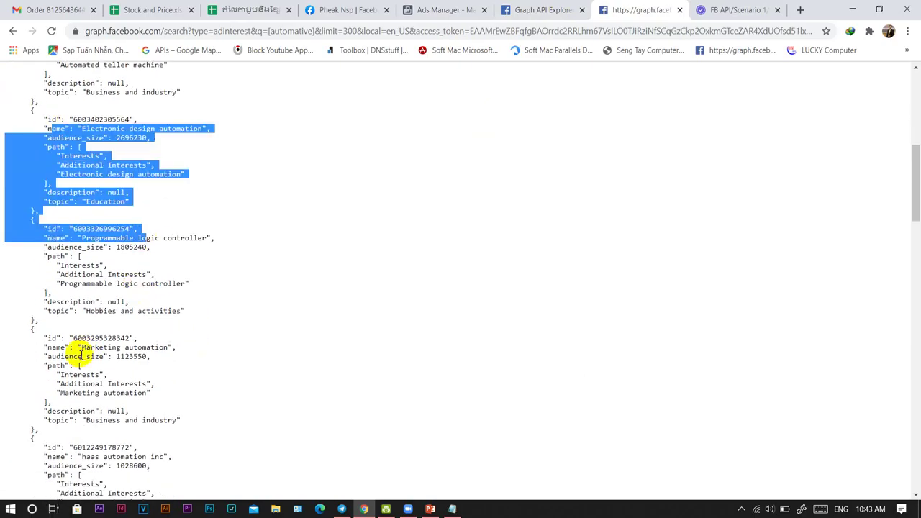
{"action": "left_click_drag", "start_coordinate": [70, 311], "coordinate": [113, 394]}
{"action": "left_click_drag", "start_coordinate": [32, 436], "coordinate": [151, 475]}
{"action": "left_click_drag", "start_coordinate": [89, 225], "coordinate": [188, 316]}
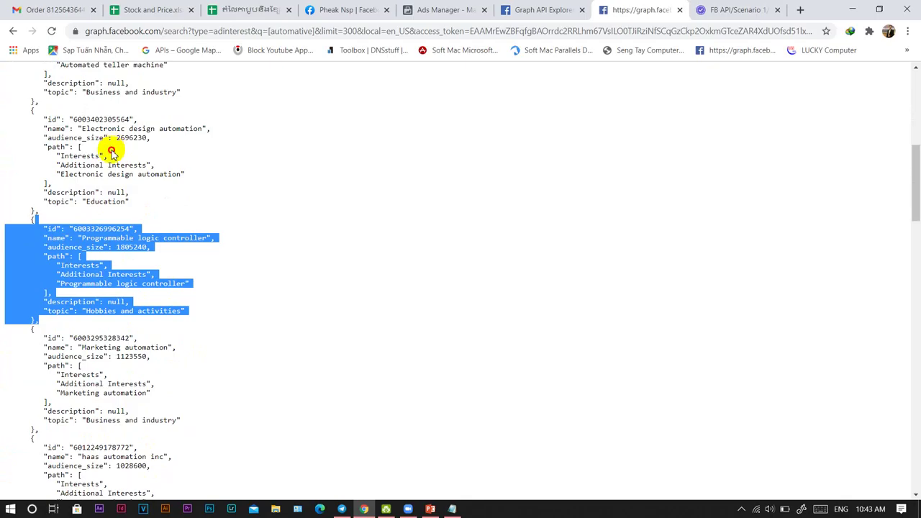
{"action": "left_click_drag", "start_coordinate": [113, 148], "coordinate": [101, 230]}
{"action": "scroll", "coordinate": [263, 335], "scroll_direction": "up", "scroll_amount": 5}
{"action": "scroll", "coordinate": [263, 335], "scroll_direction": "down", "scroll_amount": 1}
{"action": "scroll", "coordinate": [265, 337], "scroll_direction": "down", "scroll_amount": 13}
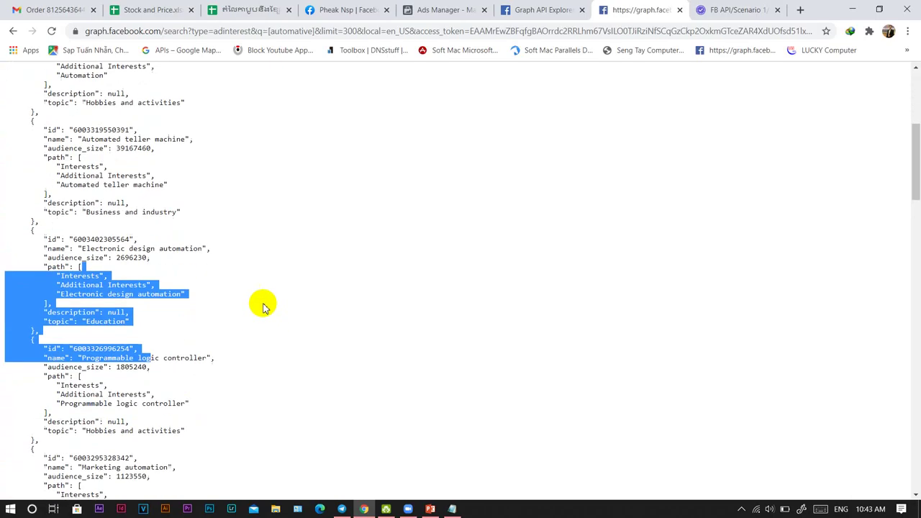
{"action": "scroll", "coordinate": [238, 308], "scroll_direction": "down", "scroll_amount": 9}
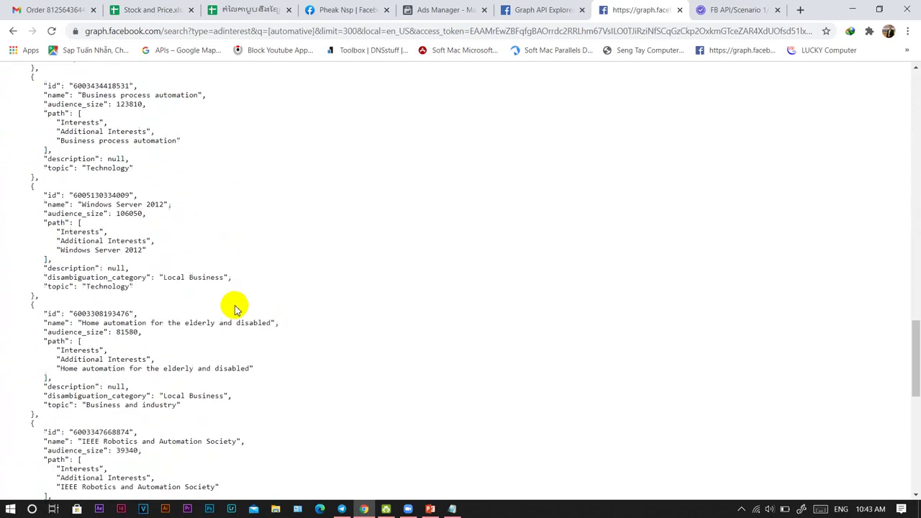
{"action": "scroll", "coordinate": [242, 306], "scroll_direction": "down", "scroll_amount": 1}
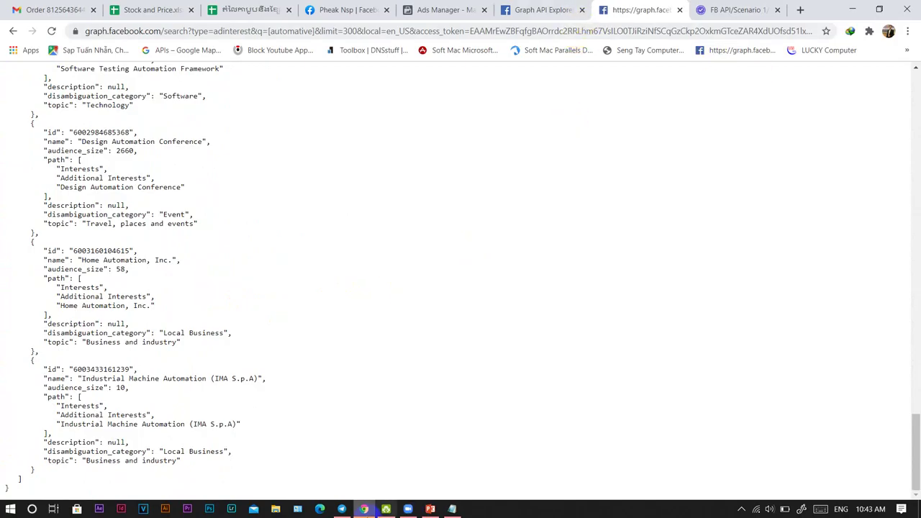
Switch to the Boost Facebook Page presentation in PowerPoint, start the slide show from the first slide, and advance to the fifth slide.
{"action": "left_click", "coordinate": [430, 508]}
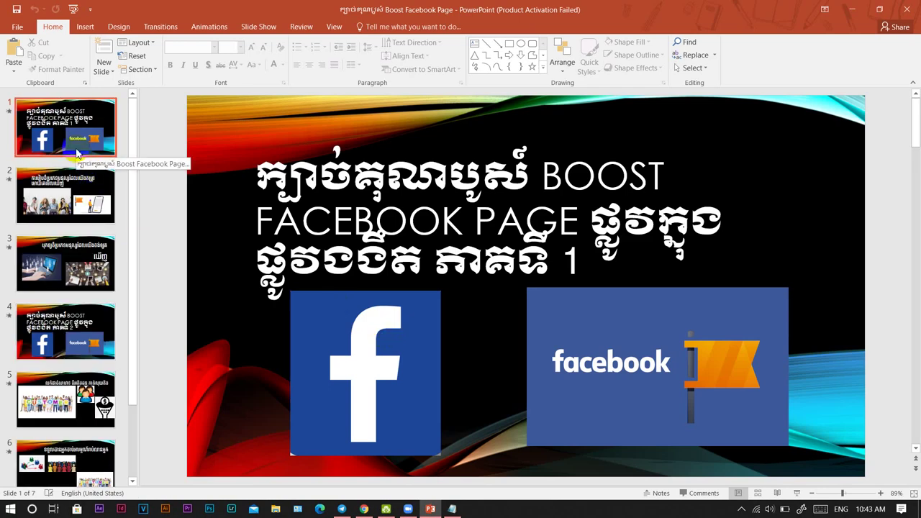
{"action": "key", "text": "F5"}
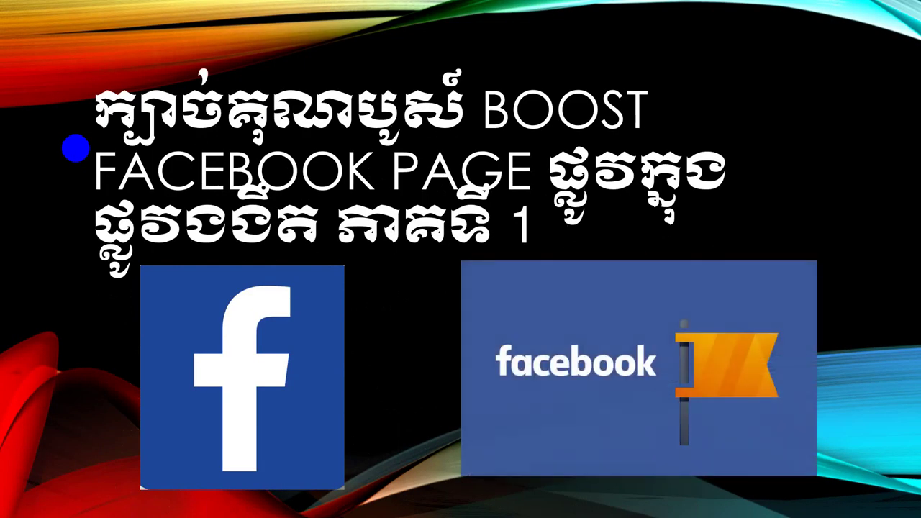
{"action": "key", "text": "Right"}
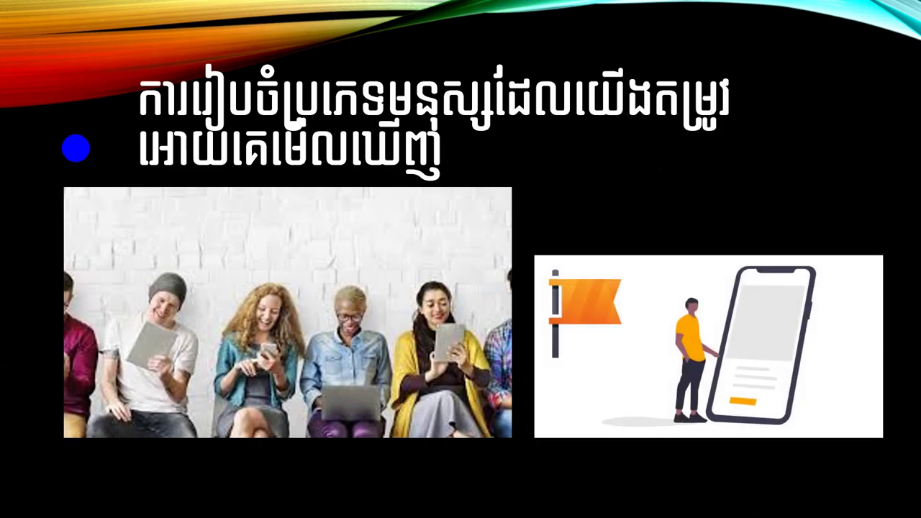
{"action": "key", "text": "Right"}
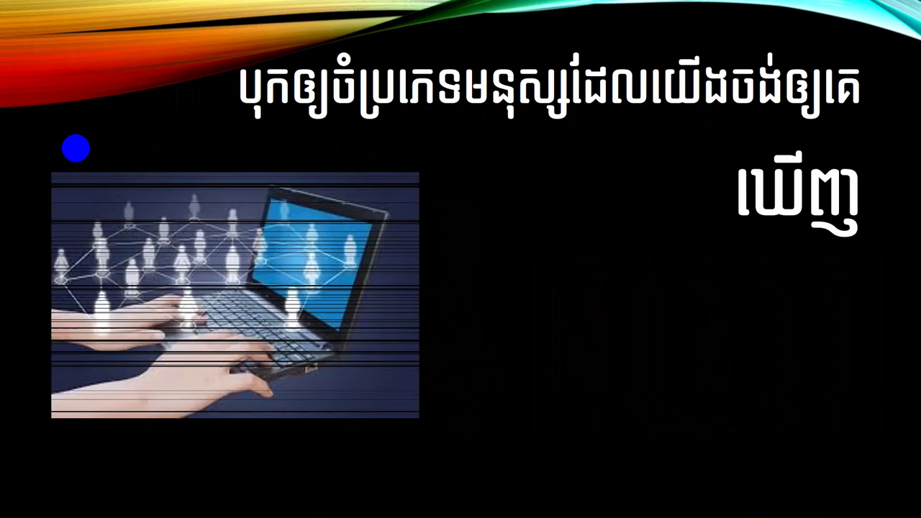
{"action": "key", "text": "Right"}
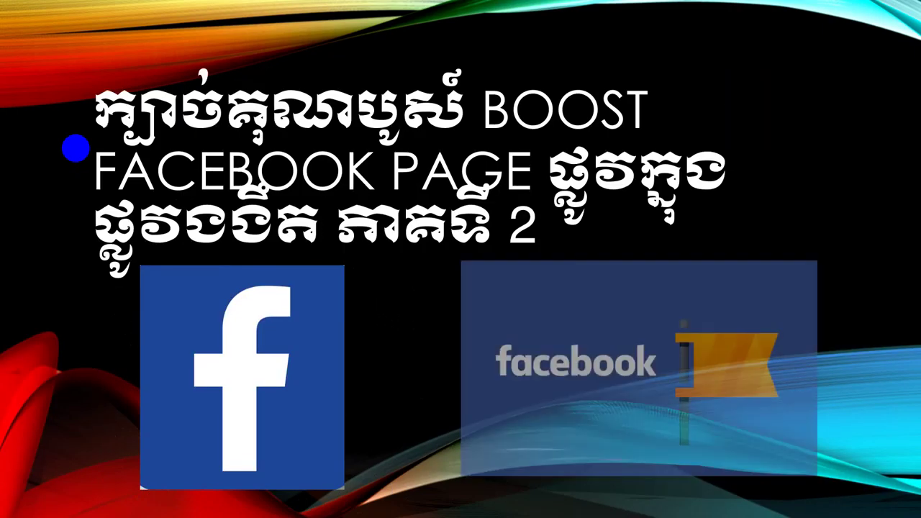
{"action": "key", "text": "Right"}
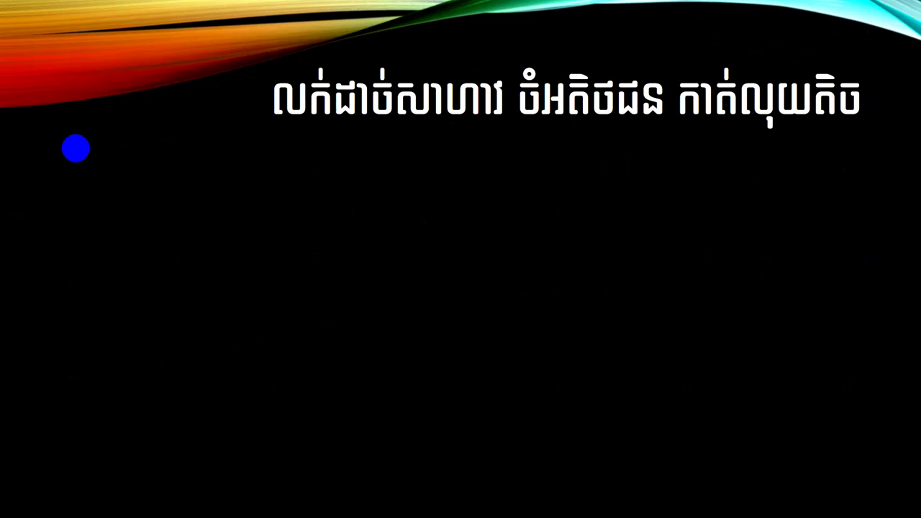